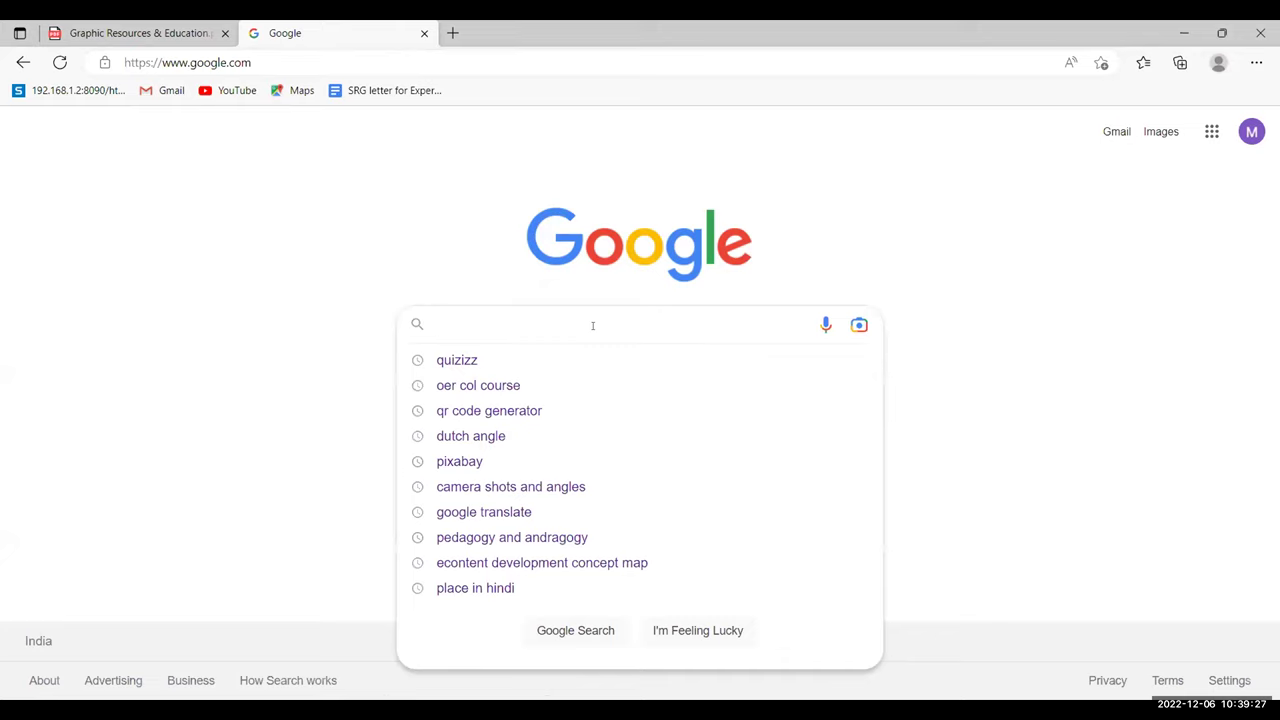
# - Search Google for 'canva' and open the official canva.com result
pyautogui.write('cana')
pyautogui.press('BackSpace')
pyautogui.press('BackSpace')
pyautogui.write('nv')
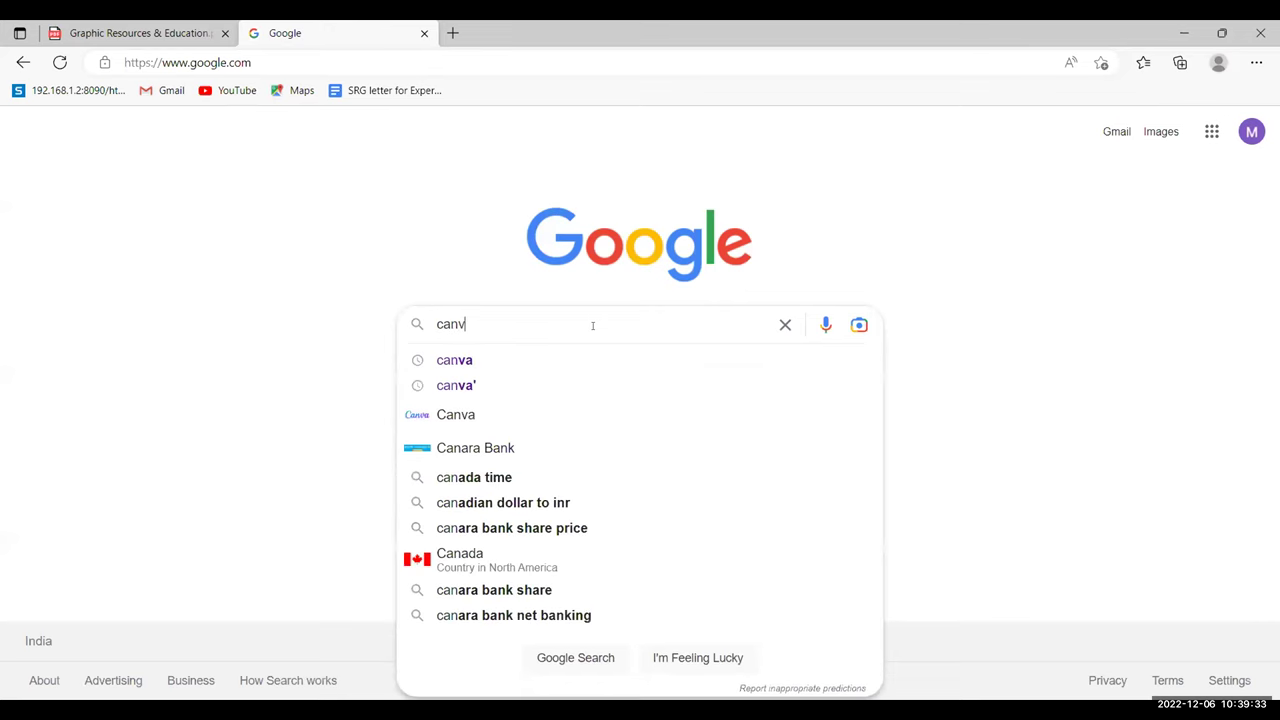
pyautogui.write('a')
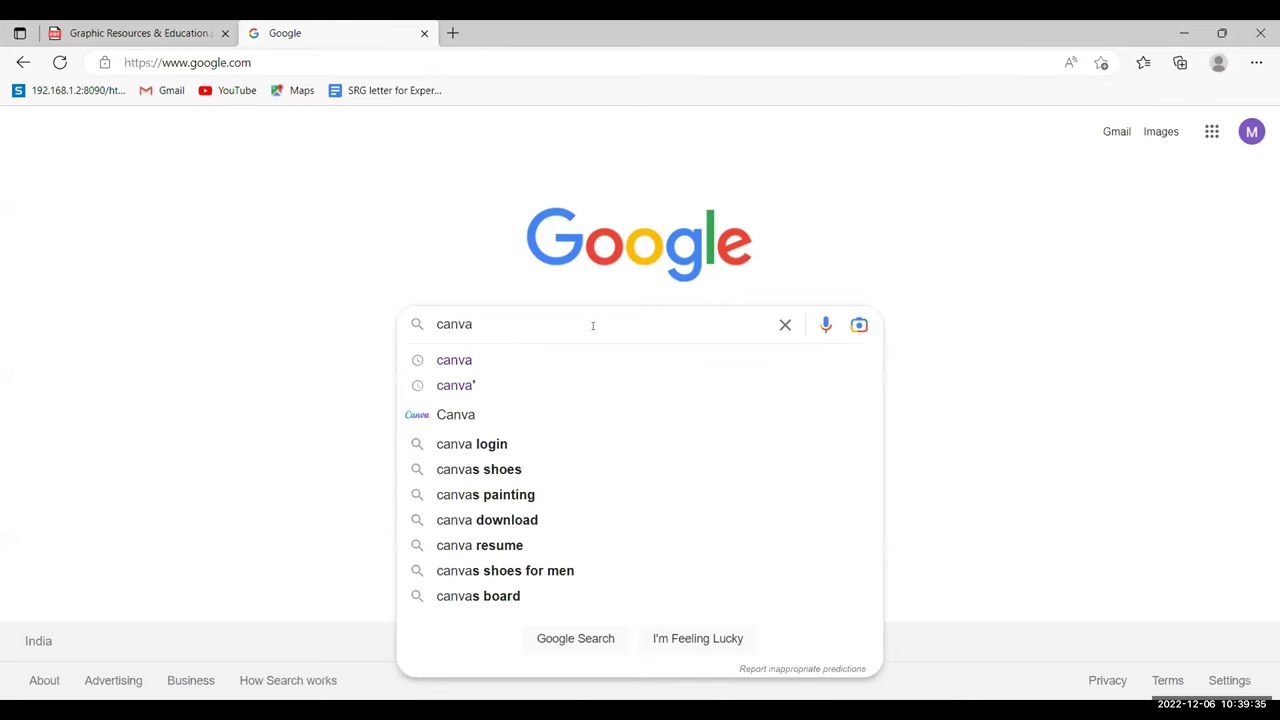
pyautogui.press('Return')
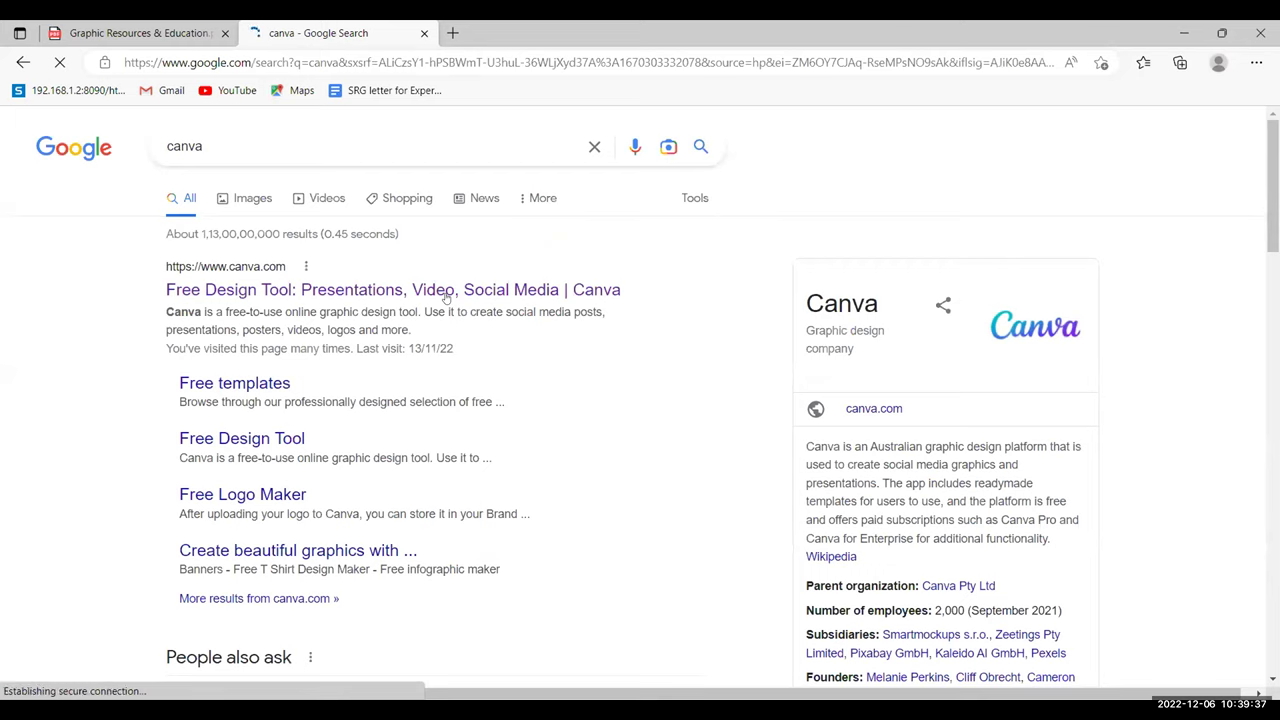
pyautogui.click(437, 289)
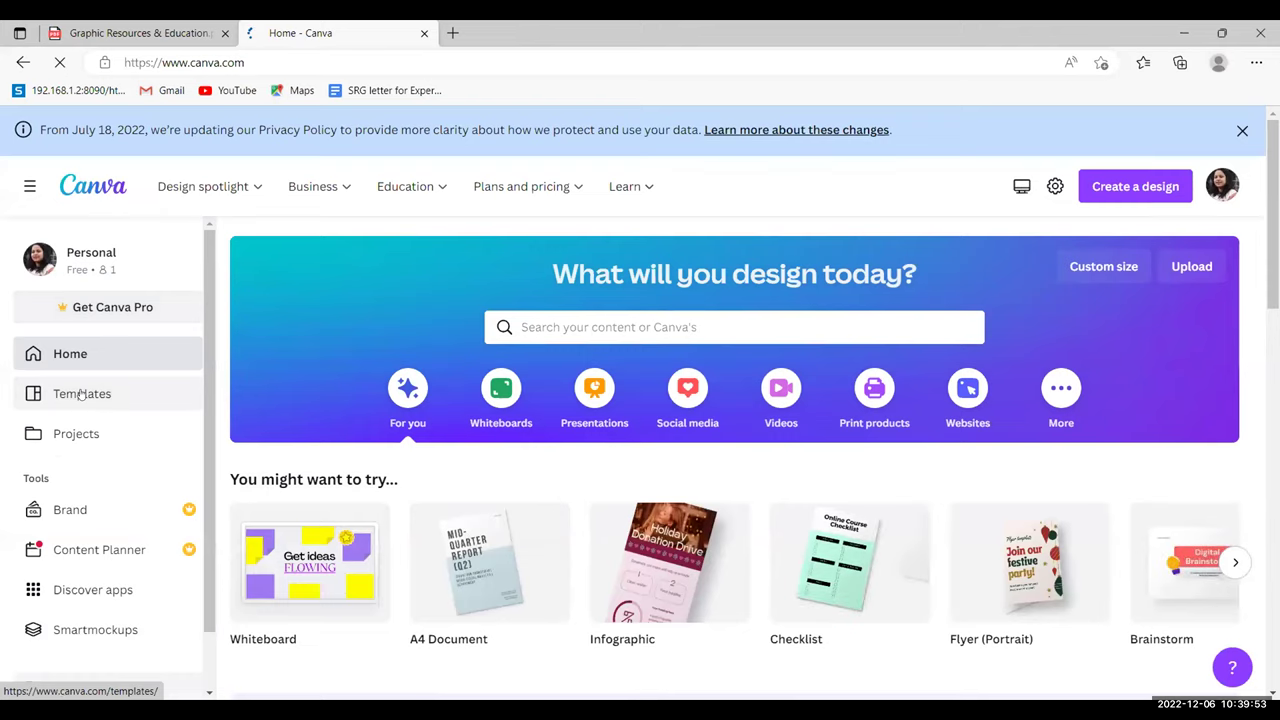
# - Browse Canva's template gallery and open the English subject templates under Browse by Subject
pyautogui.click(110, 396)
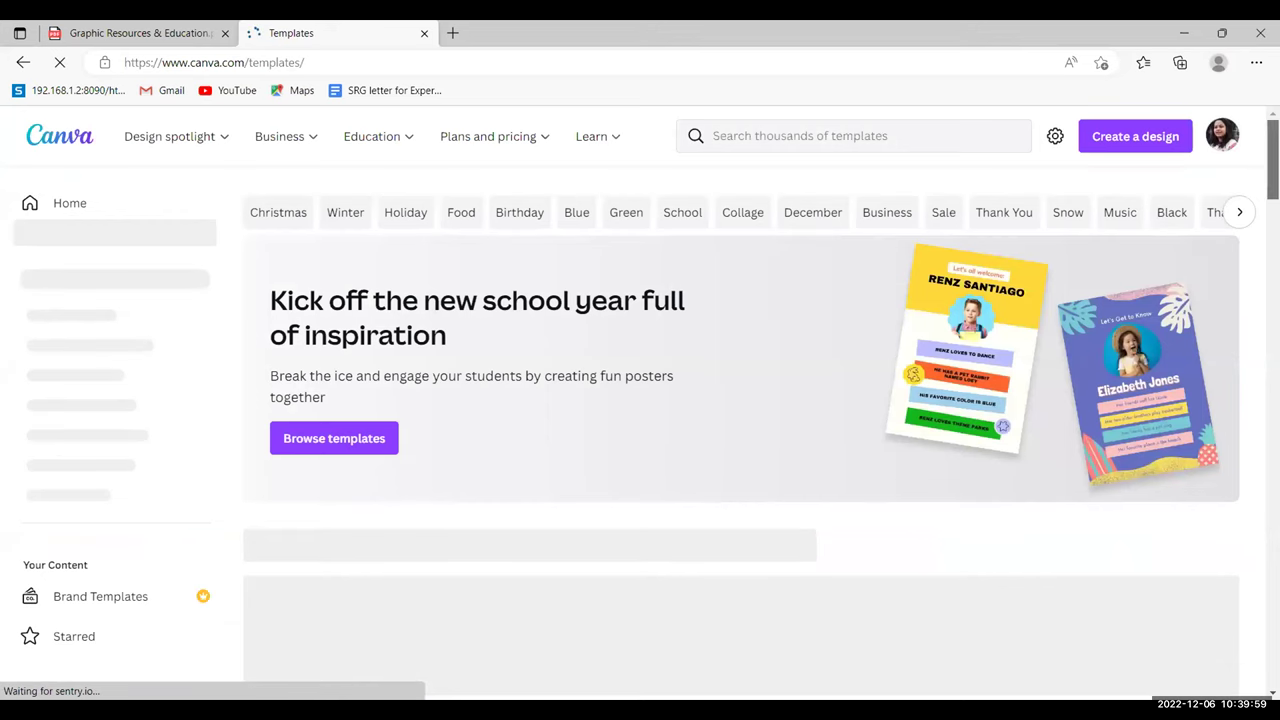
pyautogui.scroll(-2, 740, 400)
pyautogui.scroll(-2, 740, 400)
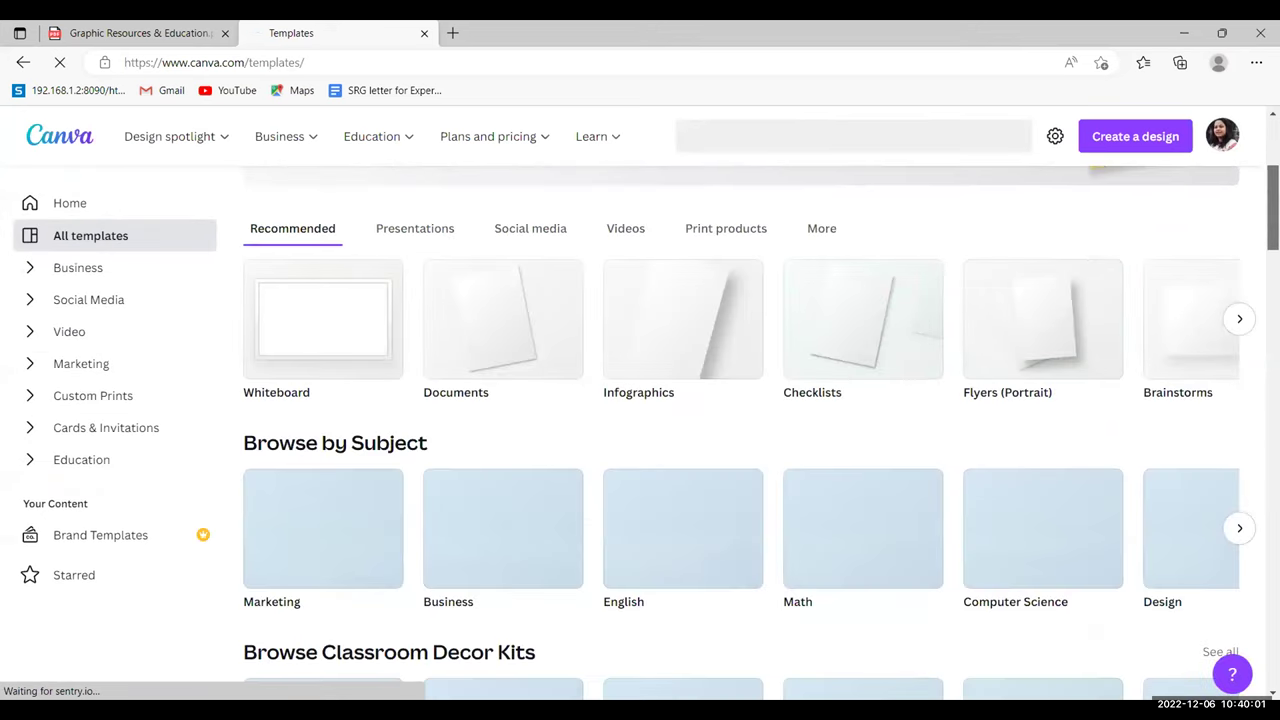
pyautogui.scroll(1, 1243, 196)
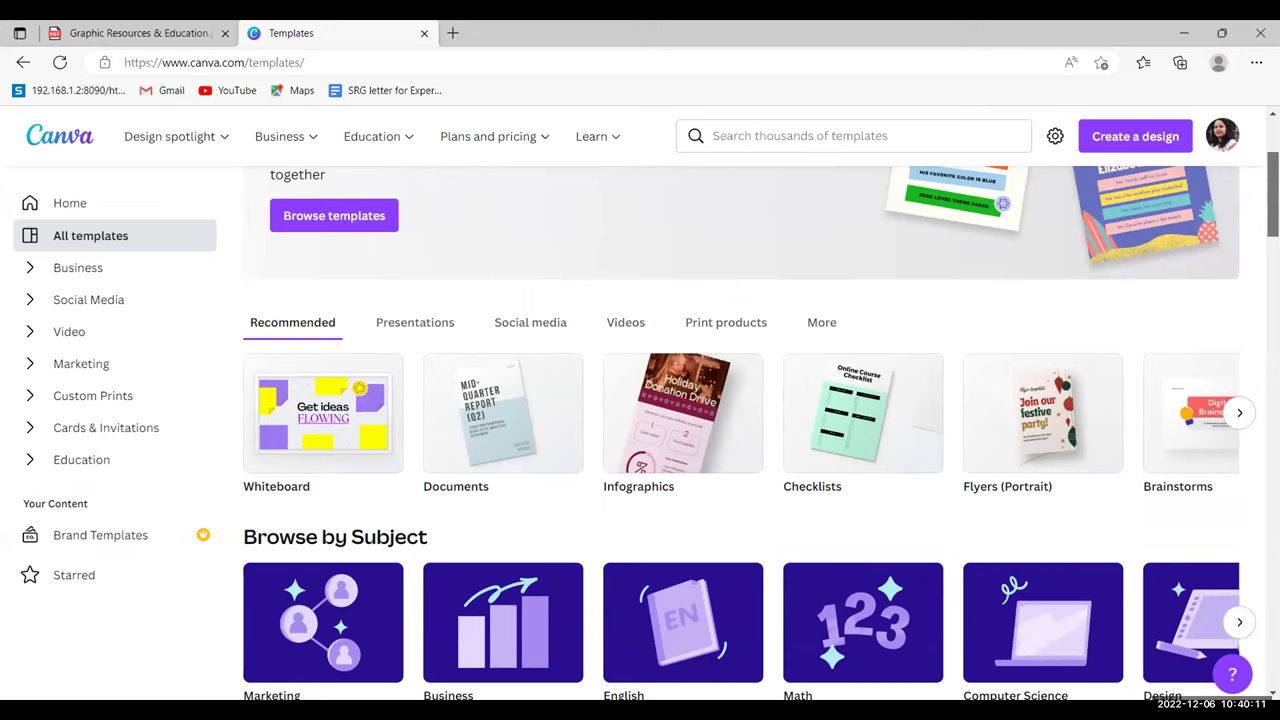
pyautogui.scroll(2, 749, 432)
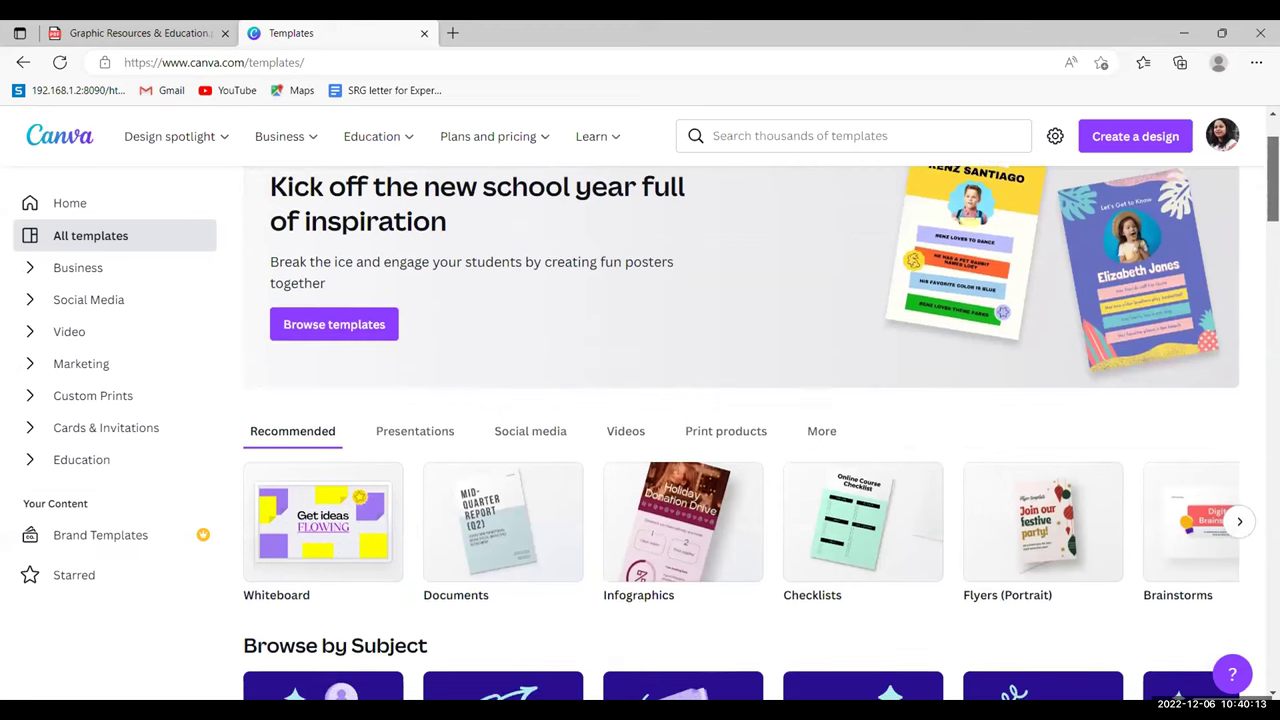
pyautogui.scroll(-3, 749, 432)
pyautogui.scroll(-3, 749, 432)
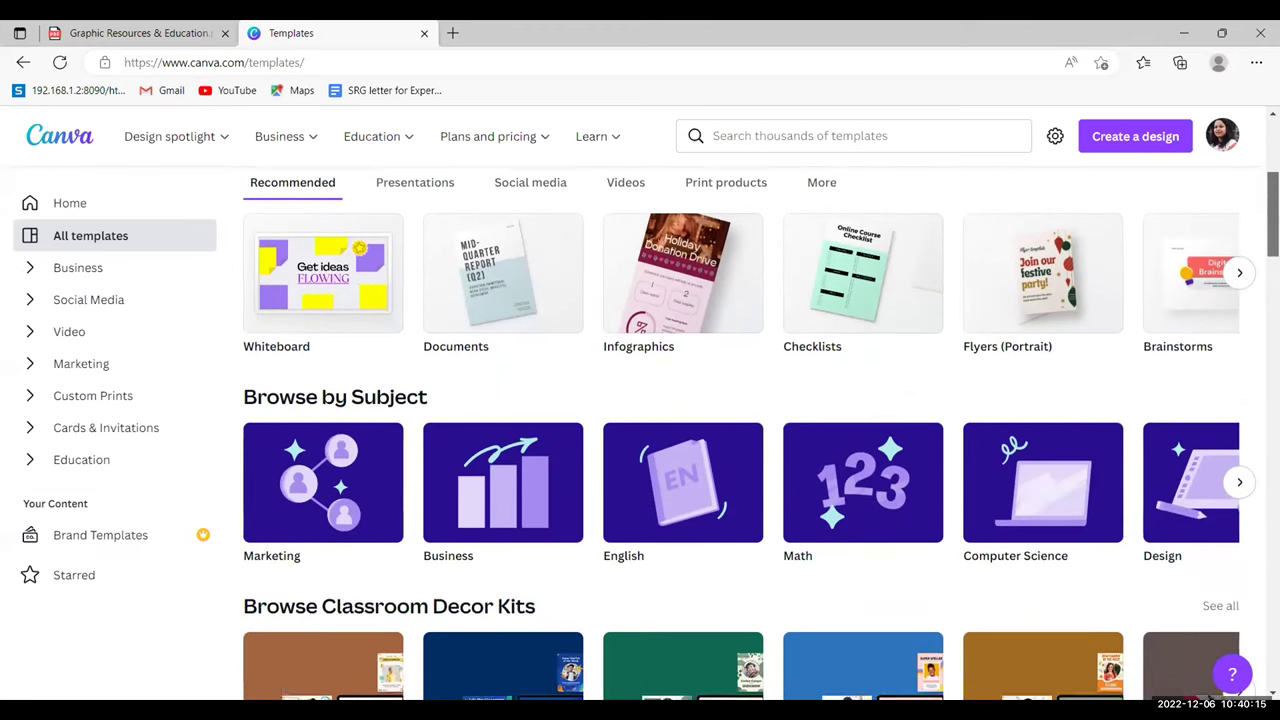
pyautogui.scroll(-5, 749, 432)
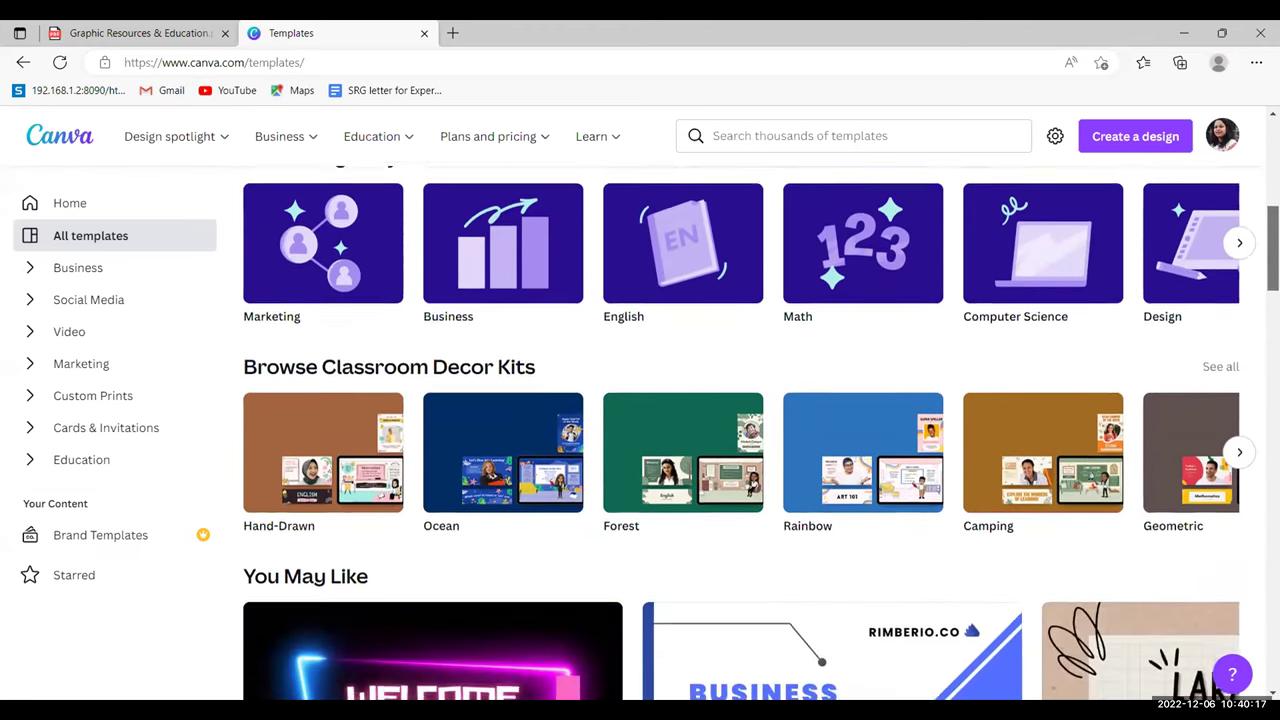
pyautogui.scroll(-7, 761, 433)
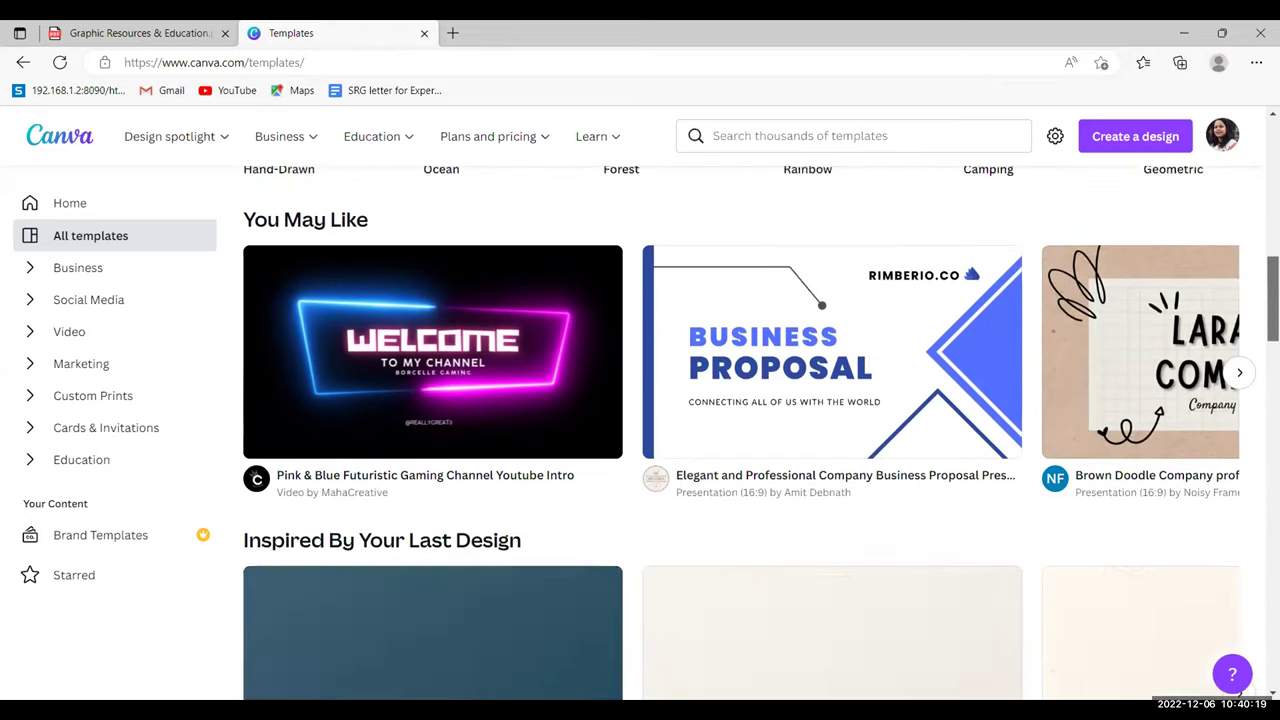
pyautogui.scroll(-5, 749, 432)
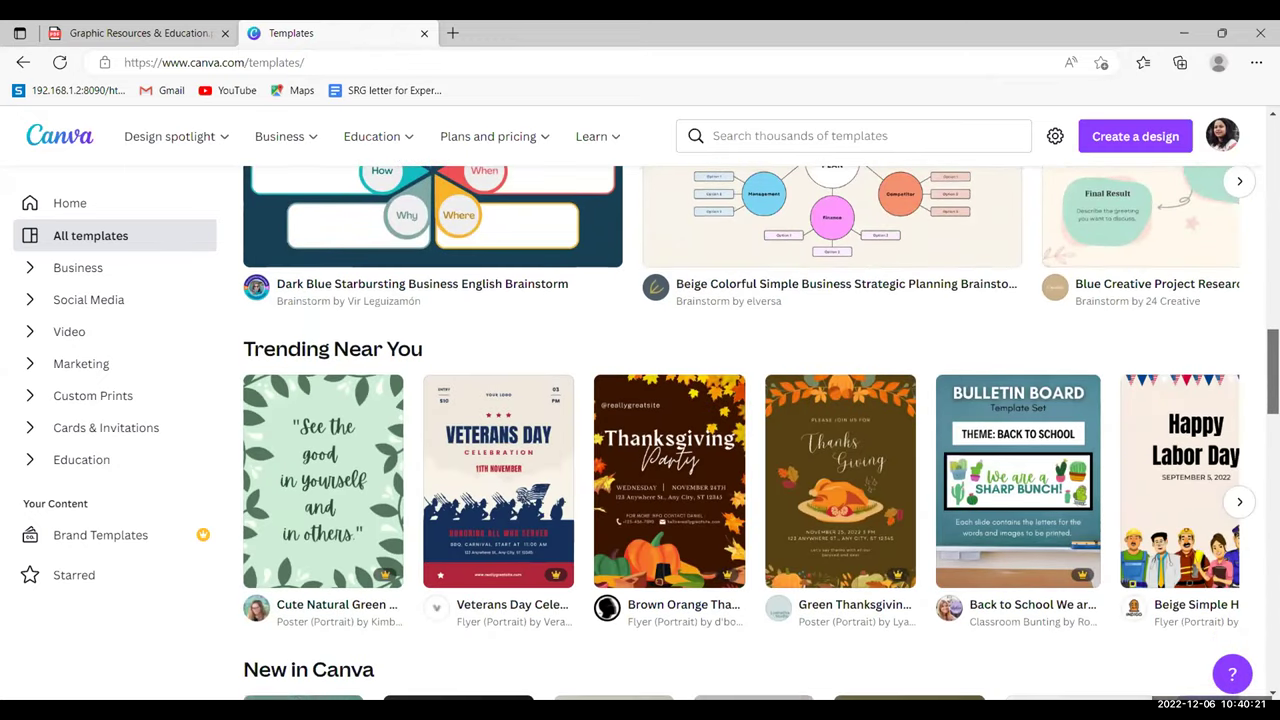
pyautogui.scroll(-1, 749, 432)
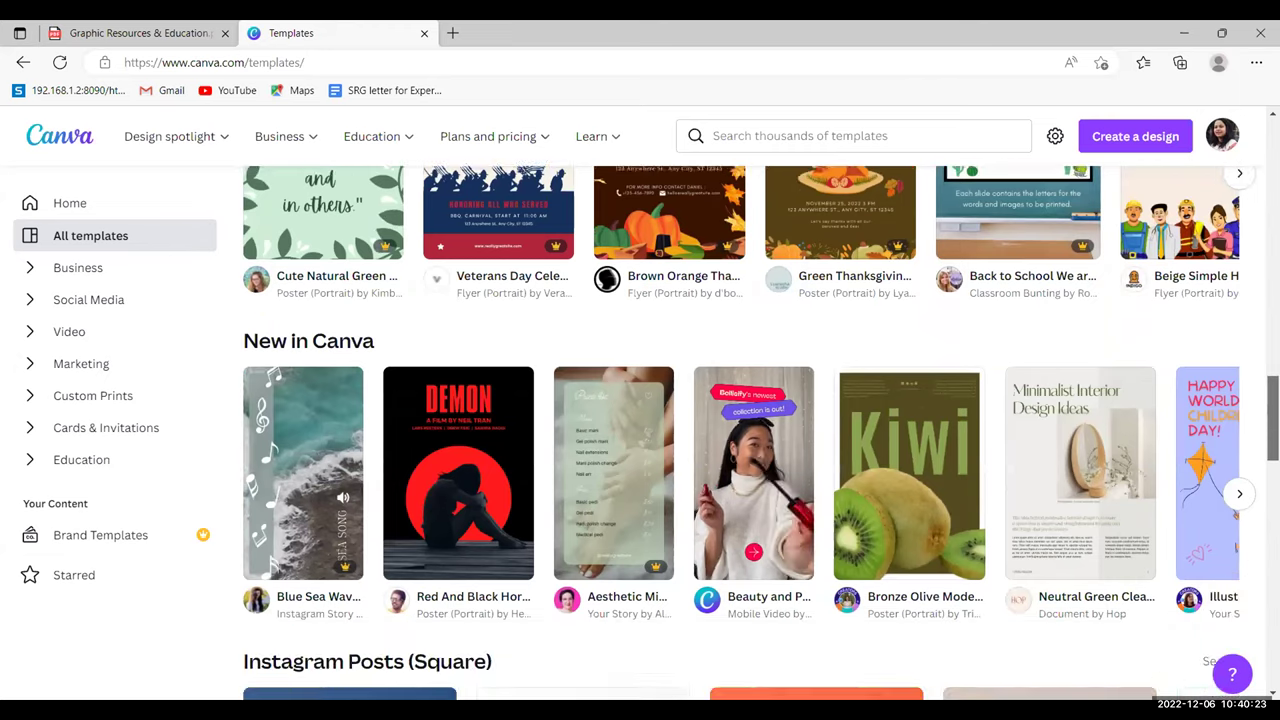
pyautogui.scroll(-2, 749, 432)
pyautogui.scroll(-1, 749, 432)
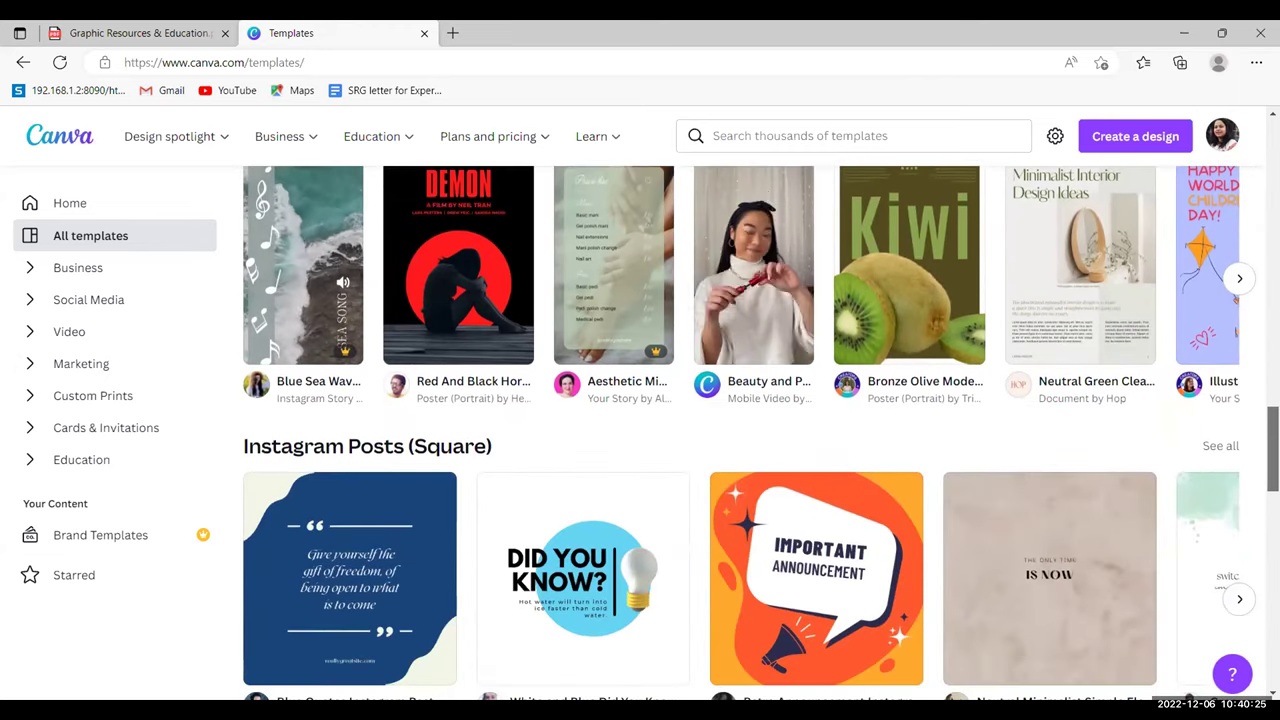
pyautogui.scroll(-1, 749, 432)
pyautogui.scroll(-1, 749, 432)
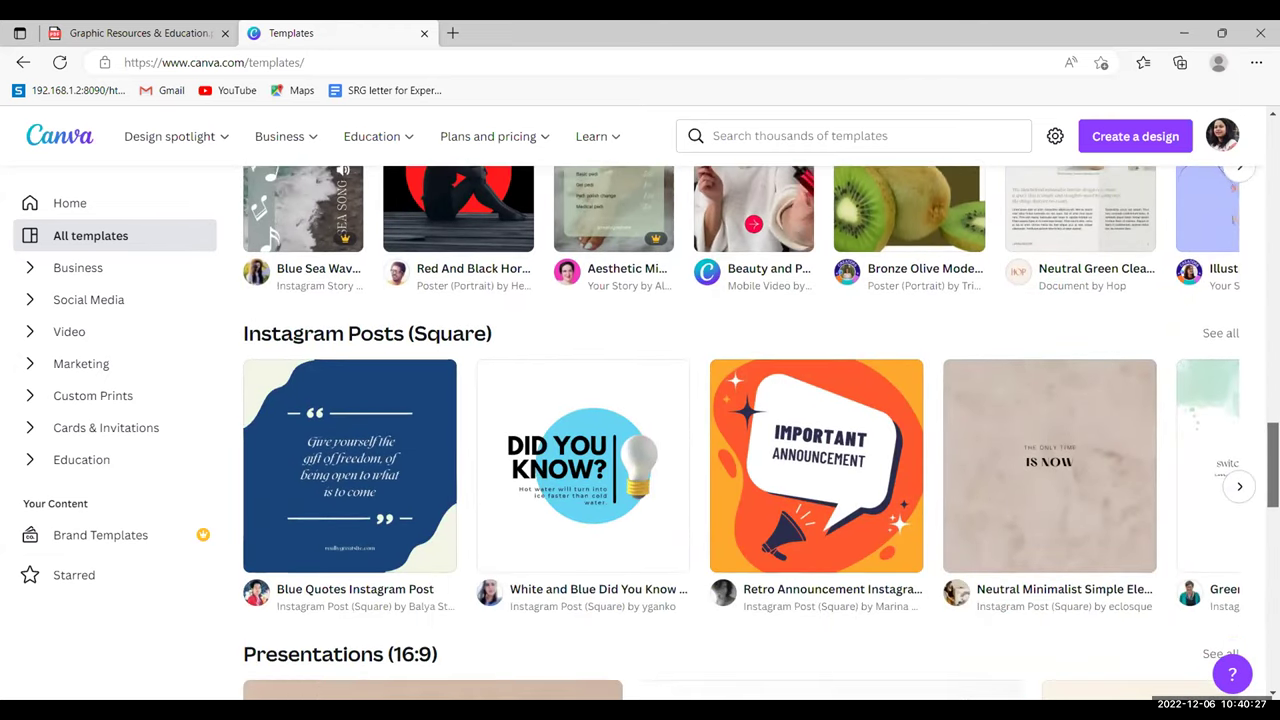
pyautogui.scroll(-2, 749, 432)
pyautogui.scroll(10, 749, 432)
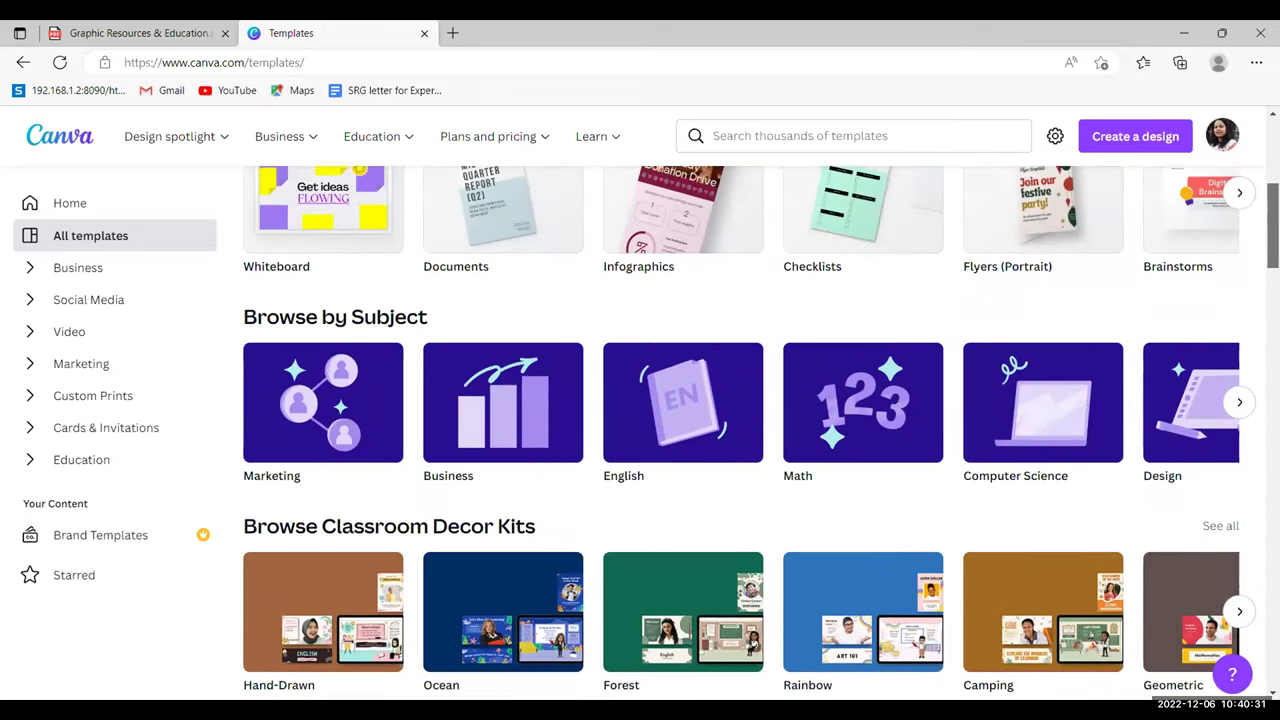
pyautogui.scroll(2, 749, 432)
pyautogui.scroll(-1, 749, 432)
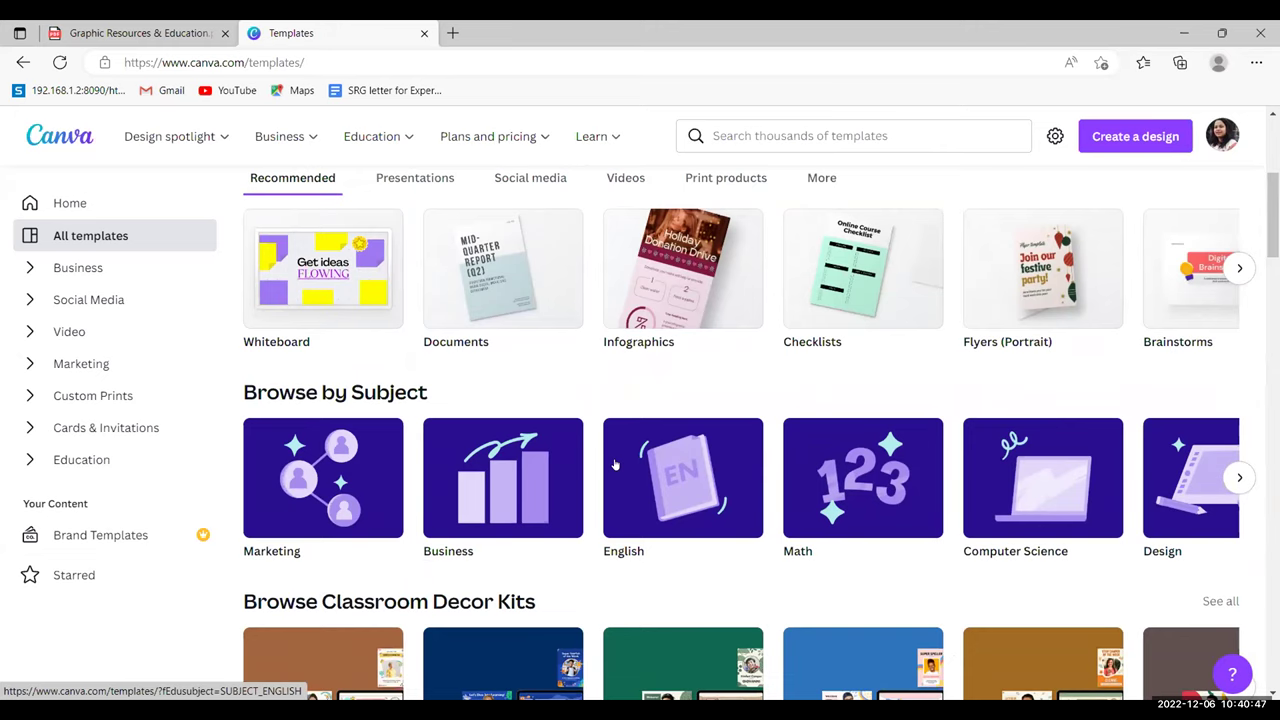
pyautogui.click(671, 462)
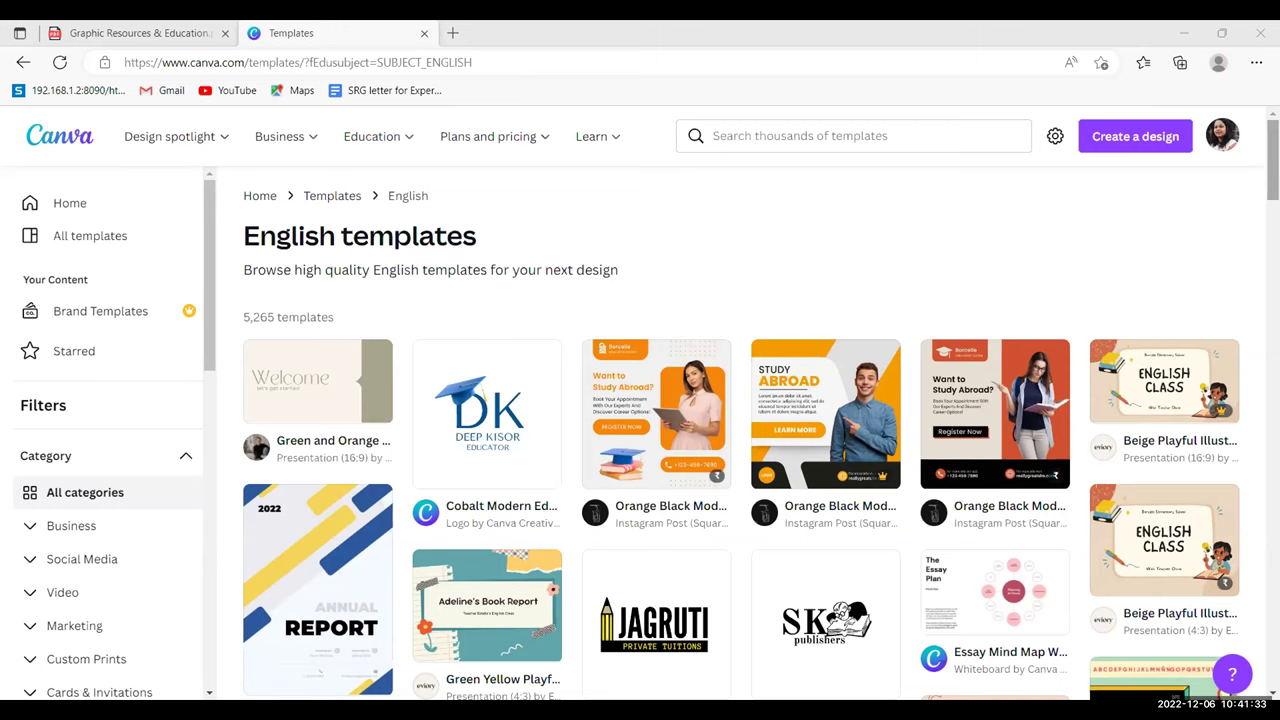
# - Find and open the Cobalt and Orange Modern Education Logo template with the kitaab khazaanah logo
pyautogui.scroll(-2, 740, 430)
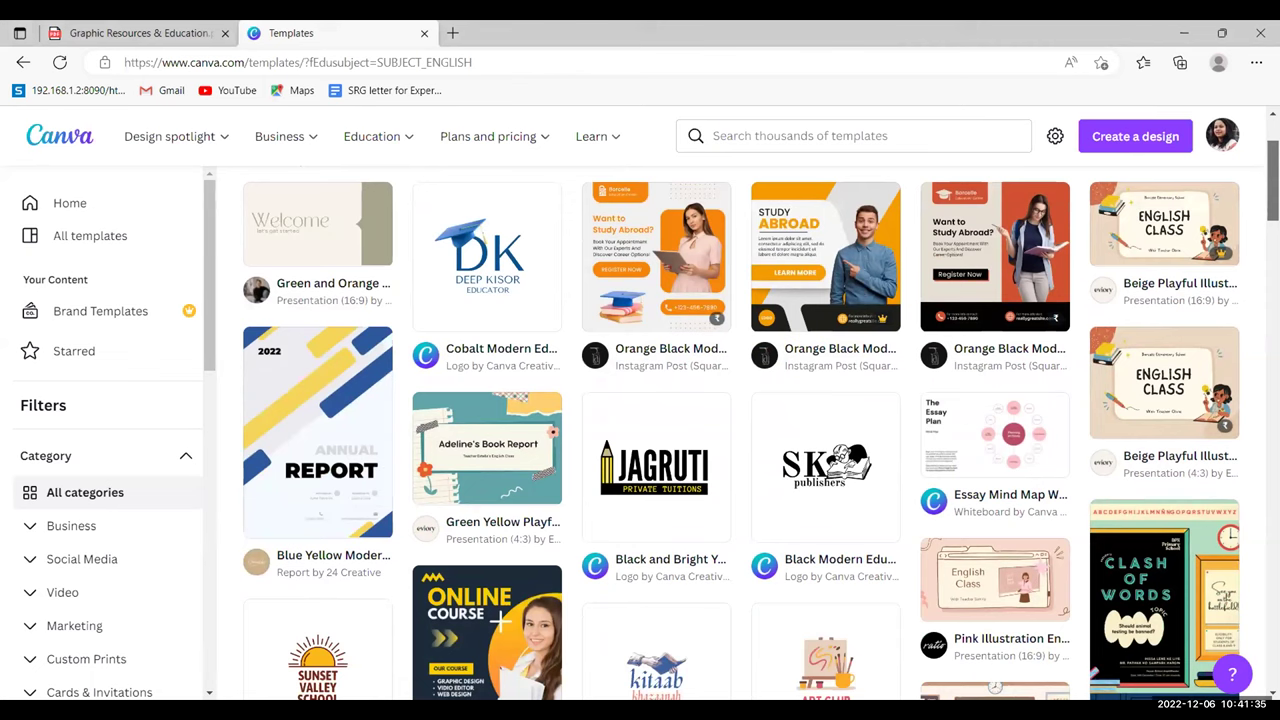
pyautogui.scroll(-1, 740, 430)
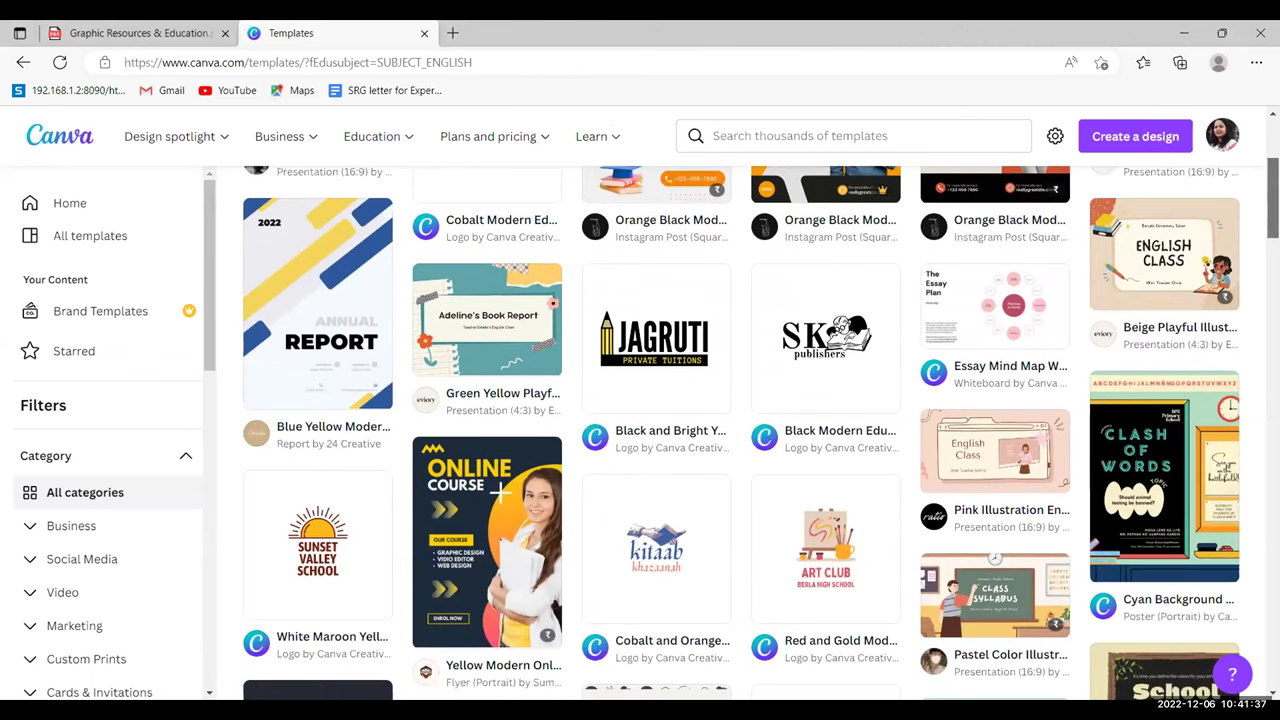
pyautogui.scroll(-1, 740, 430)
pyautogui.scroll(-1, 740, 430)
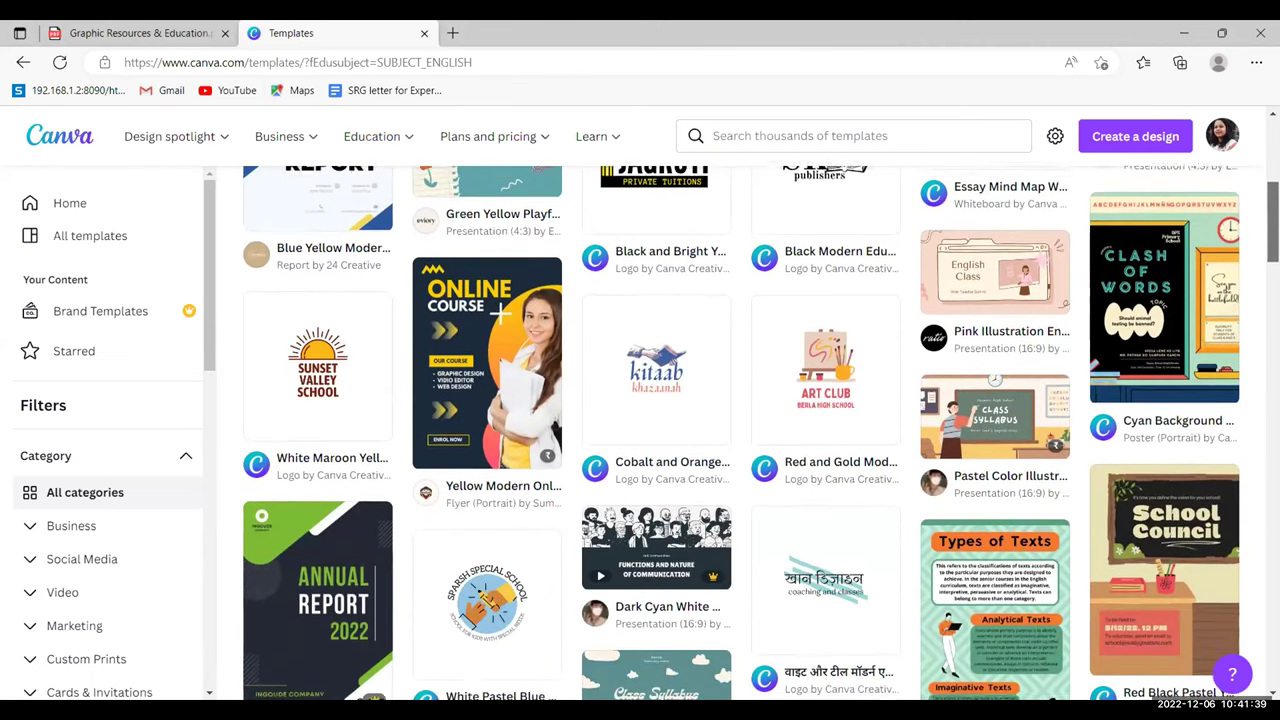
pyautogui.scroll(-2, 740, 430)
pyautogui.scroll(-1, 740, 430)
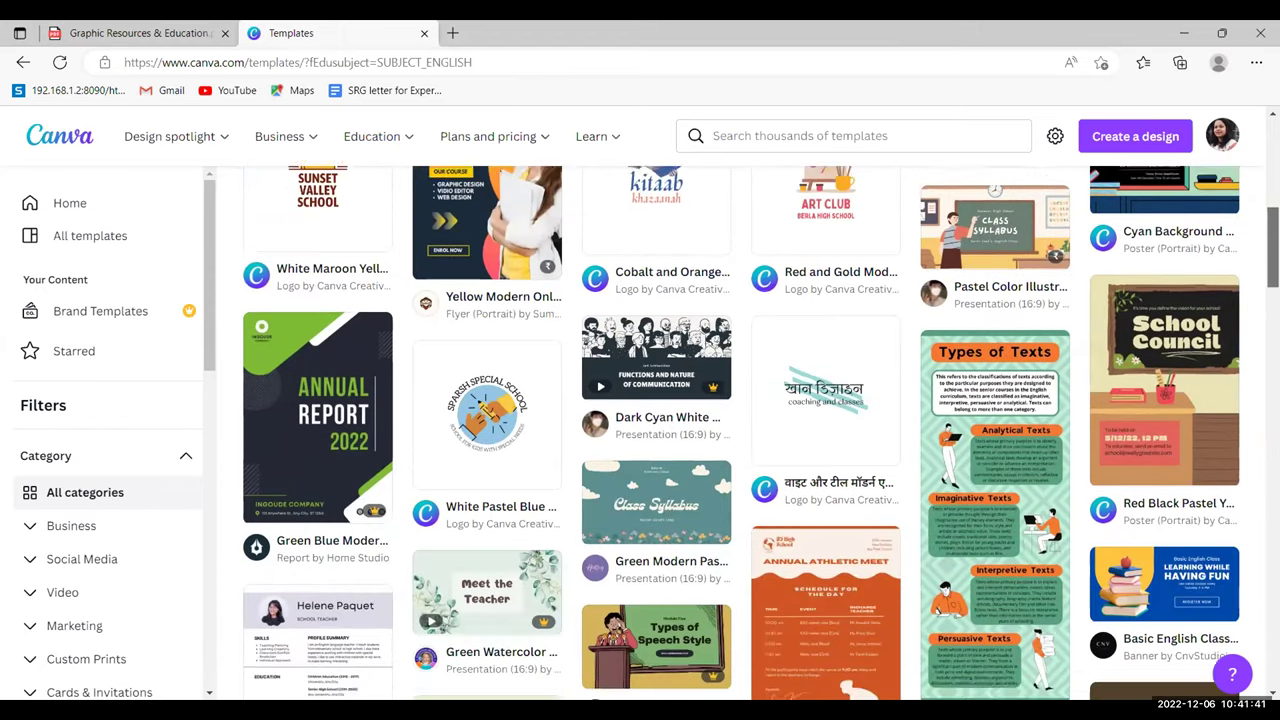
pyautogui.scroll(10, 626, 349)
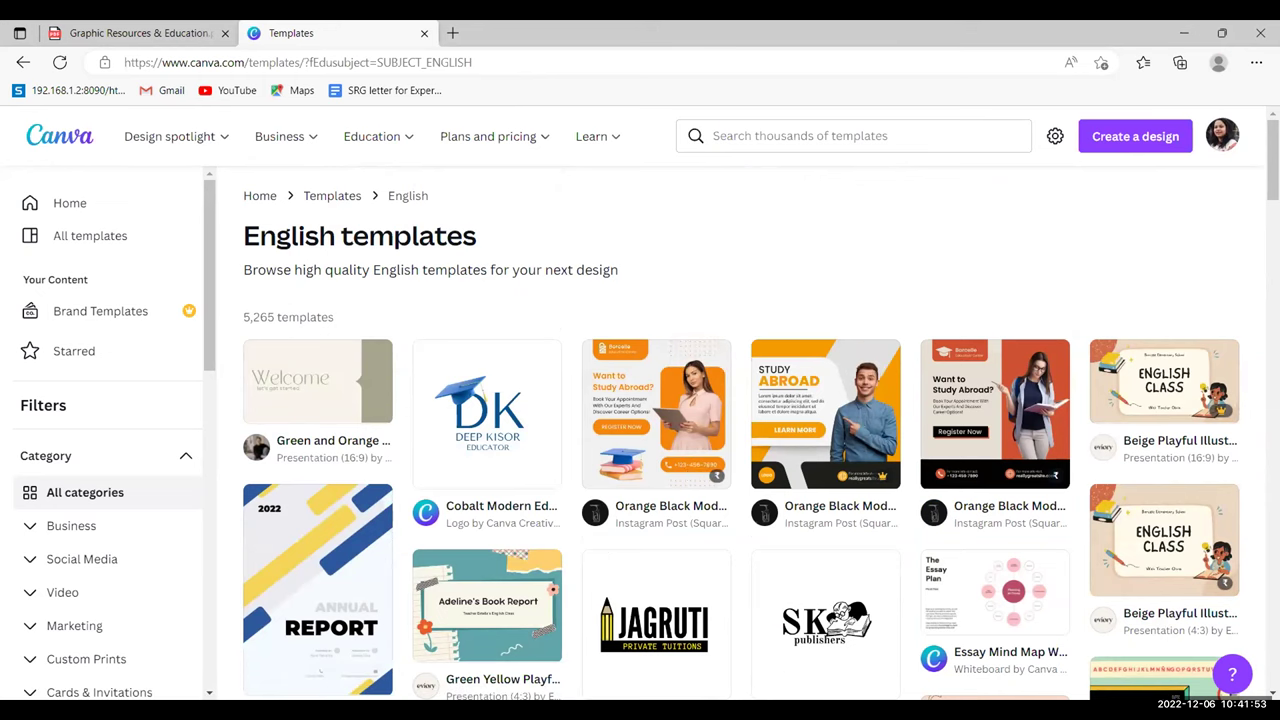
pyautogui.scroll(-4, 760, 432)
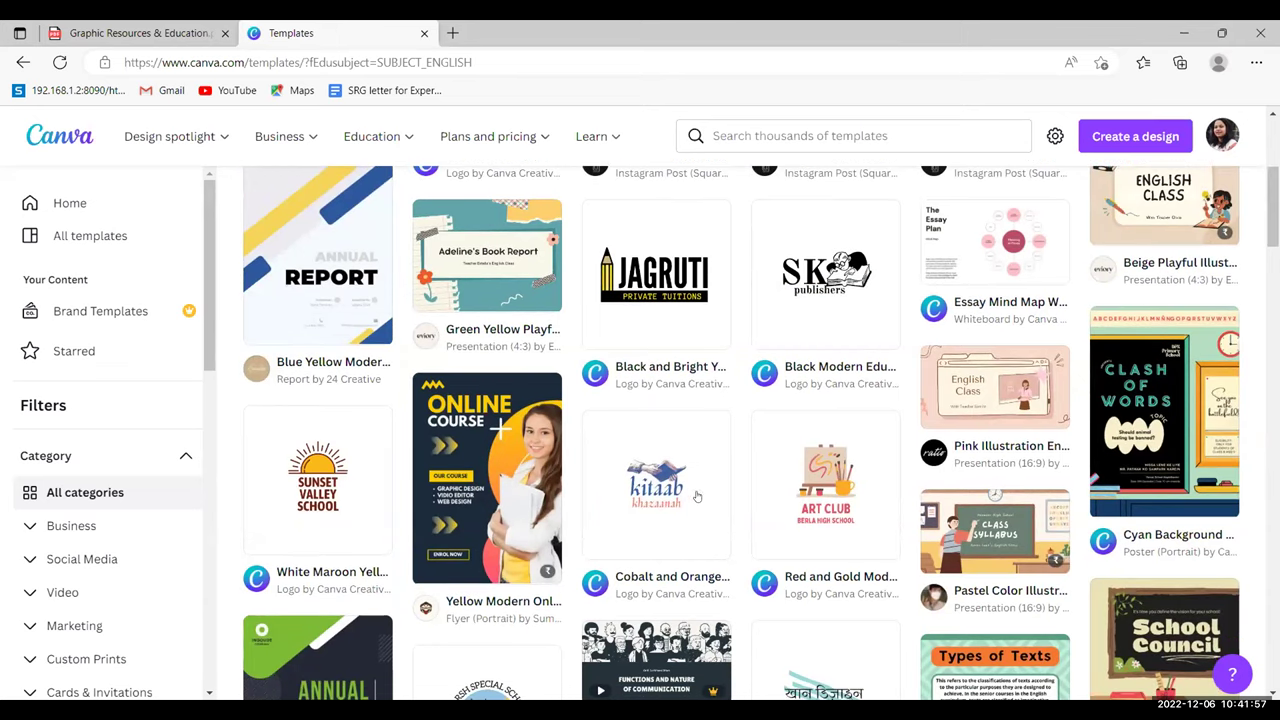
pyautogui.click(661, 507)
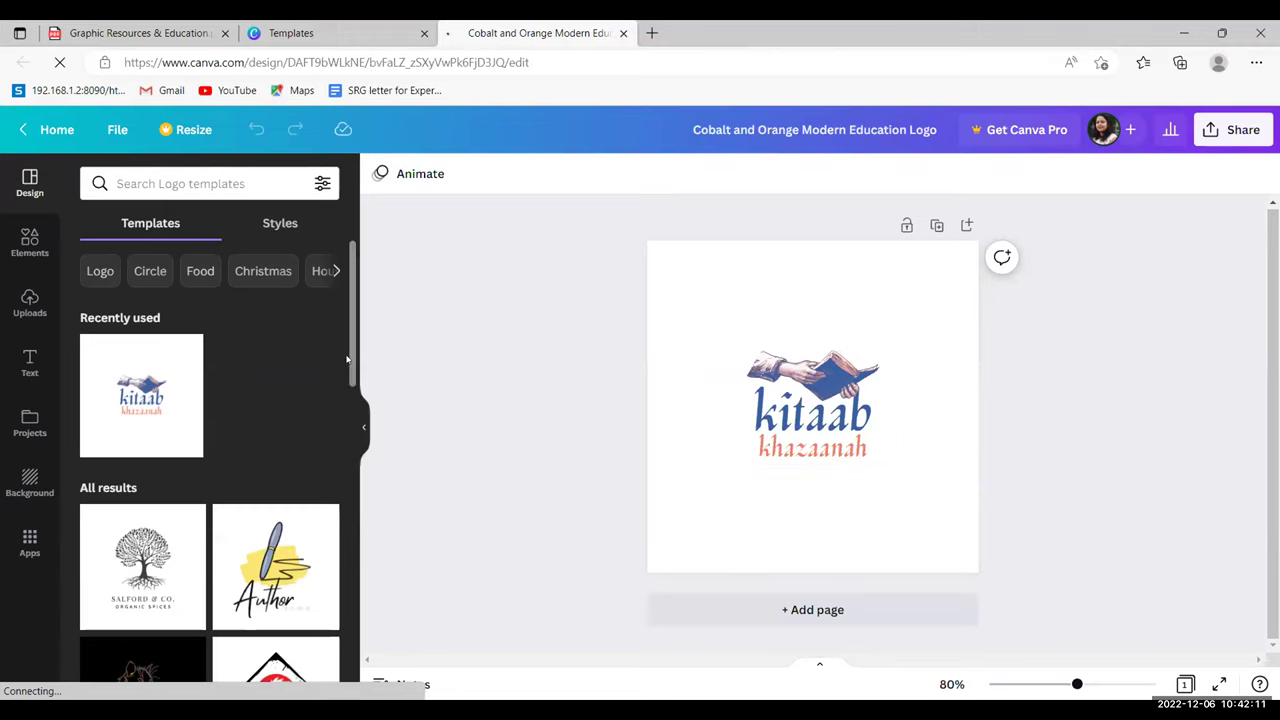
# - Delete the hands-and-book image from the logo
pyautogui.click(366, 430)
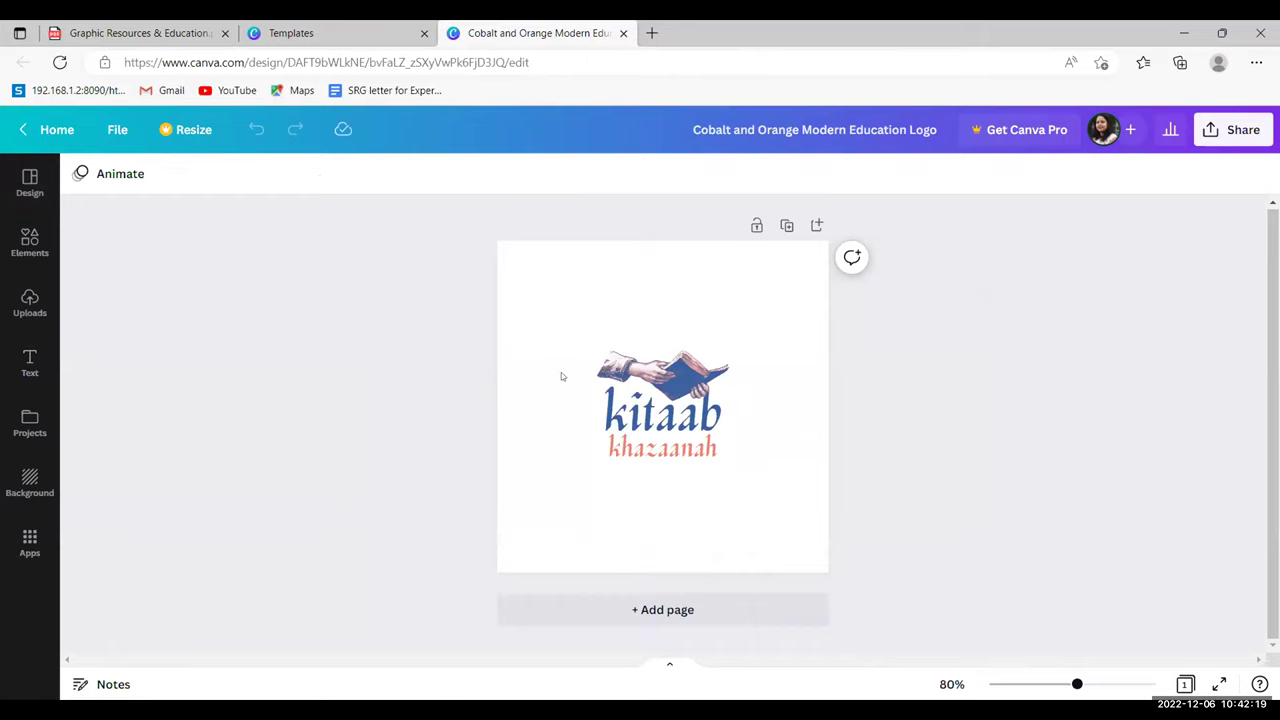
pyautogui.click(652, 400)
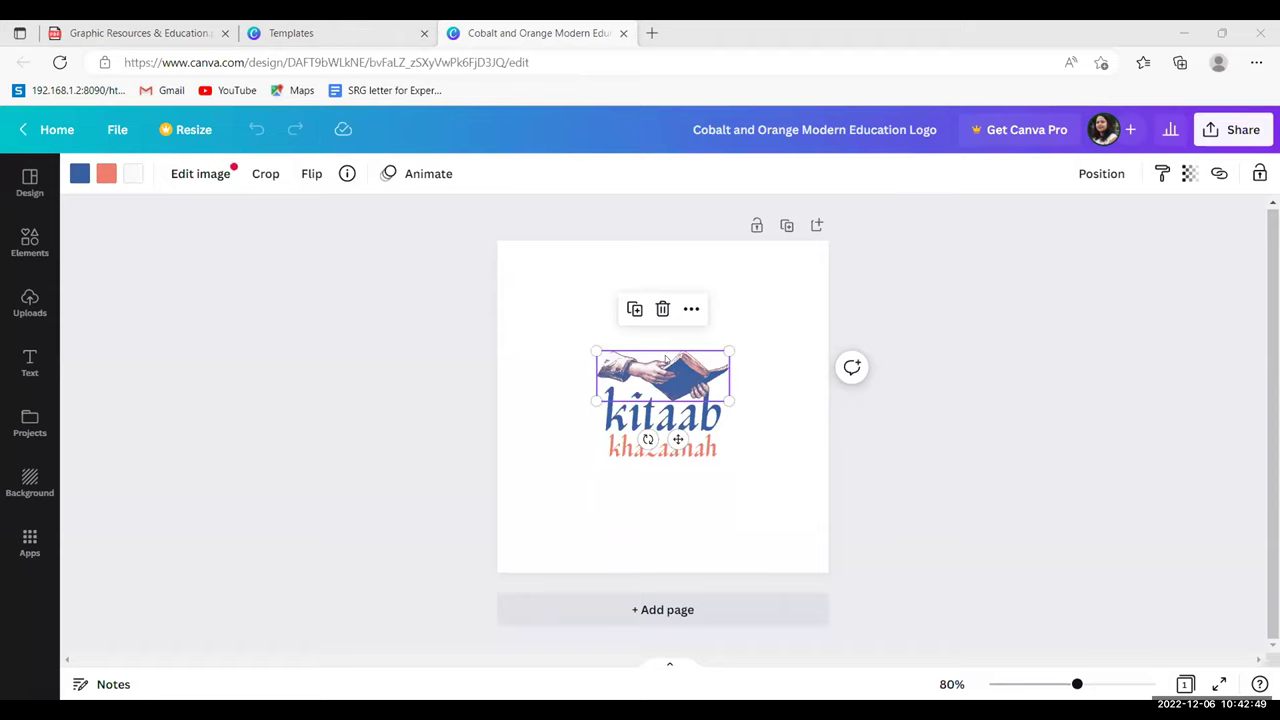
pyautogui.click(568, 427)
pyautogui.click(654, 367)
pyautogui.press('Delete')
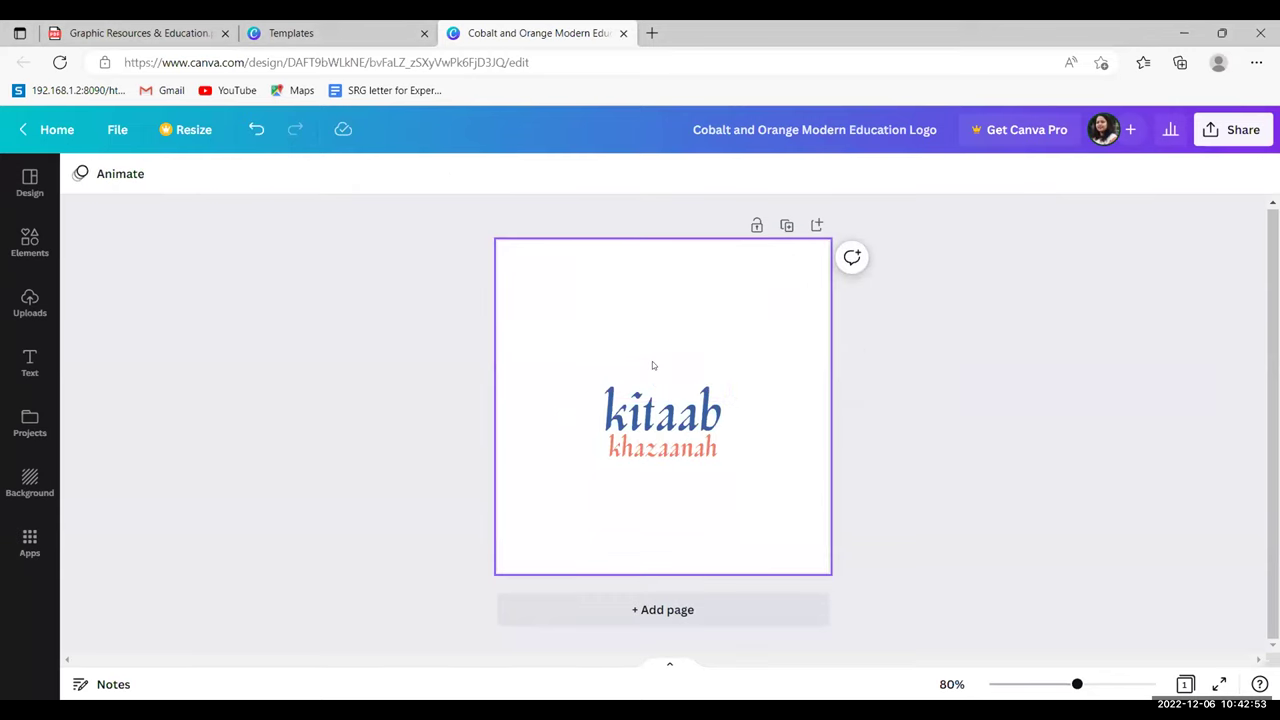
# - Delete the 'khazaanah' and 'kitaab' text boxes
pyautogui.click(654, 412)
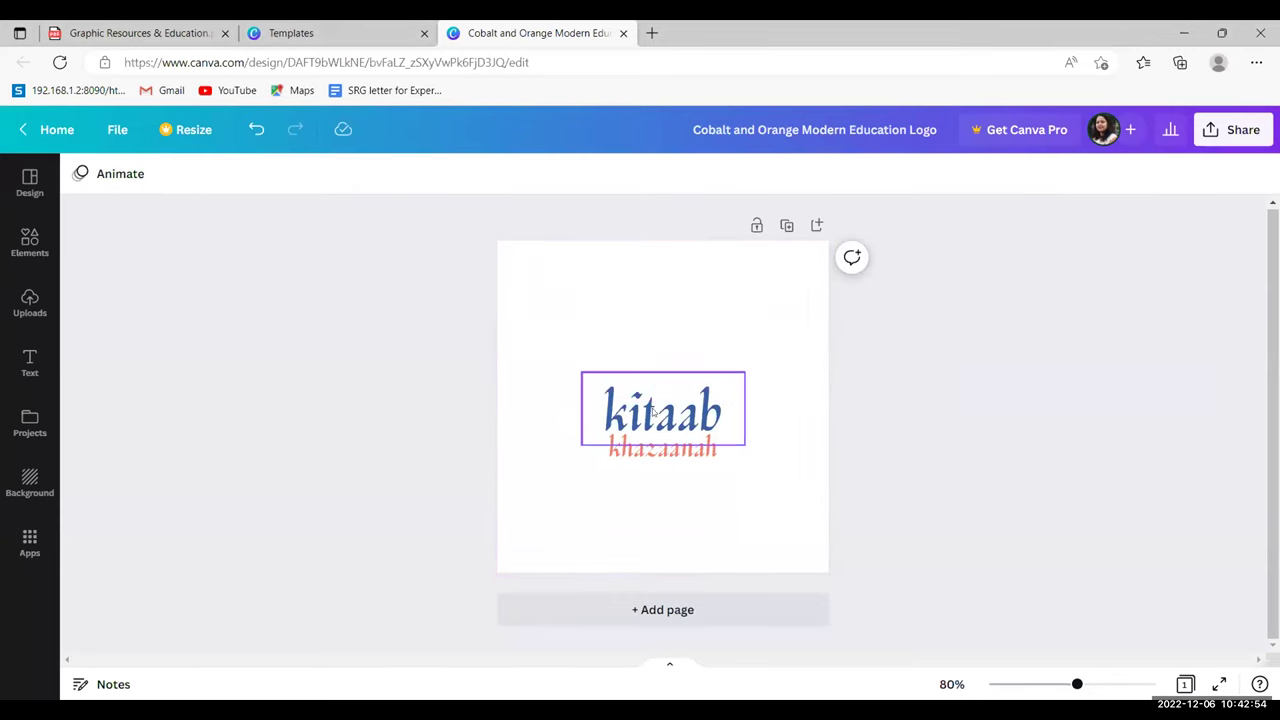
pyautogui.click(688, 452)
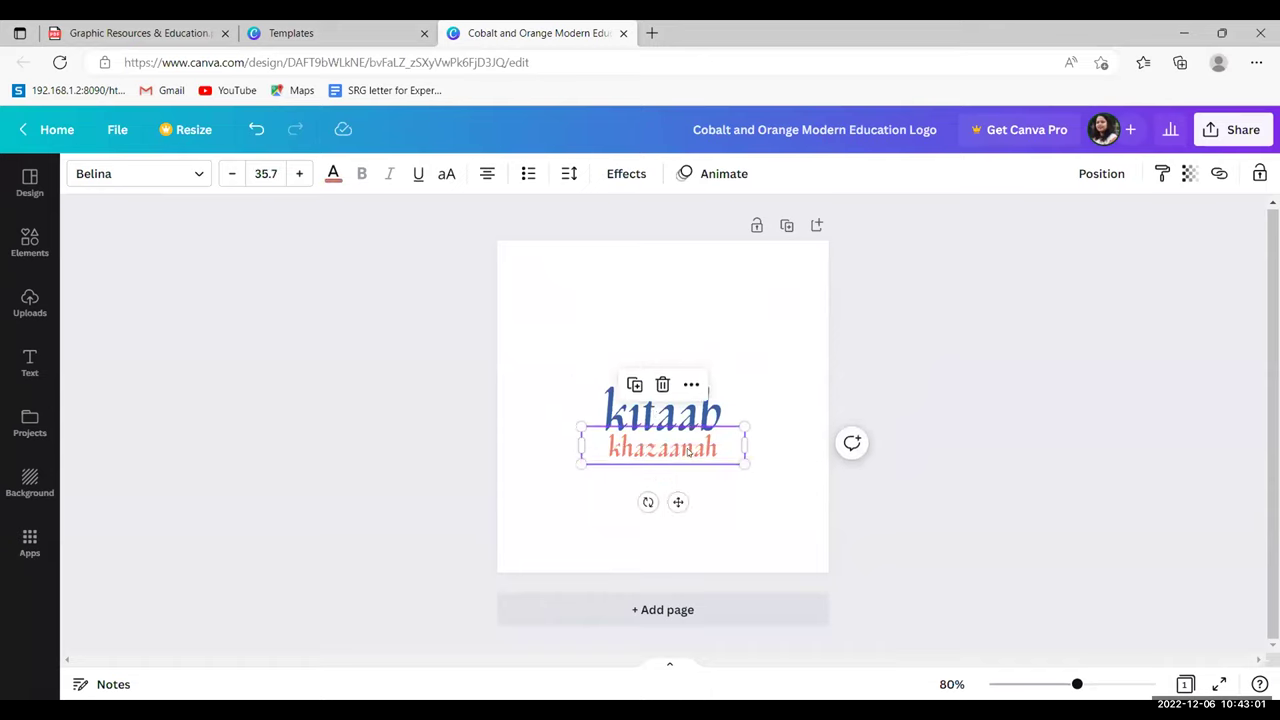
pyautogui.press('Delete')
pyautogui.click(665, 408)
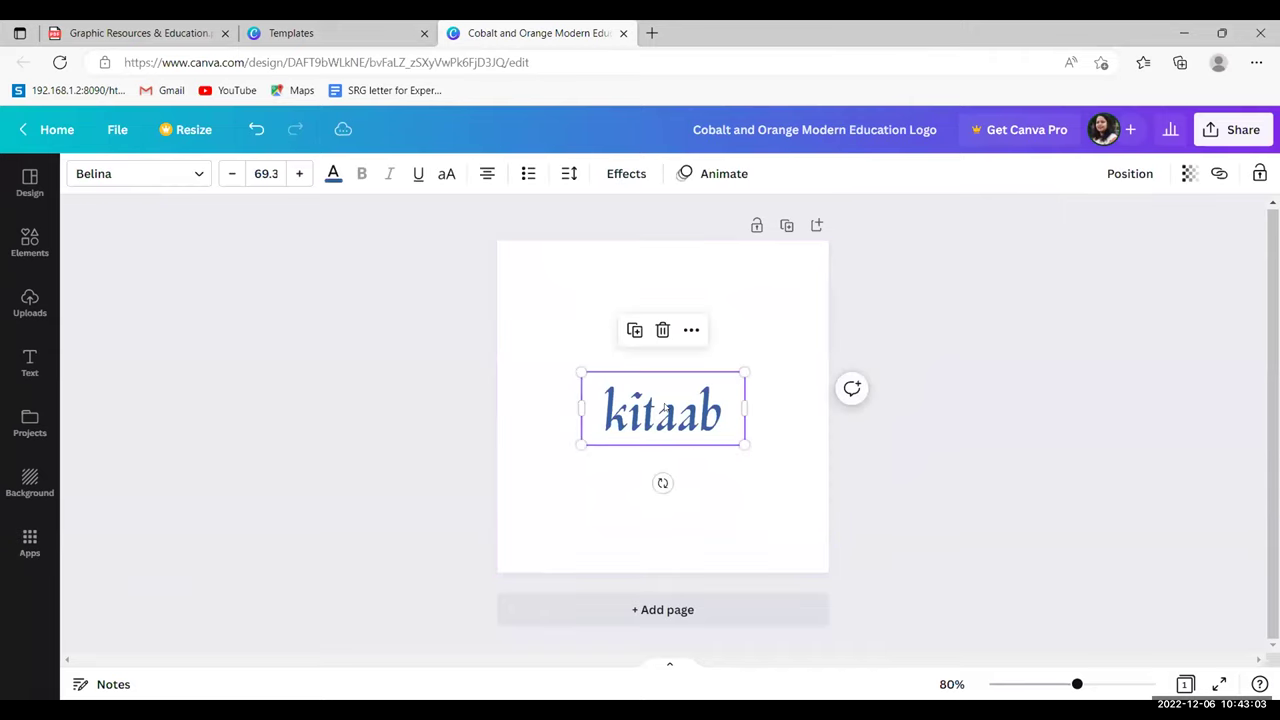
pyautogui.press('Delete')
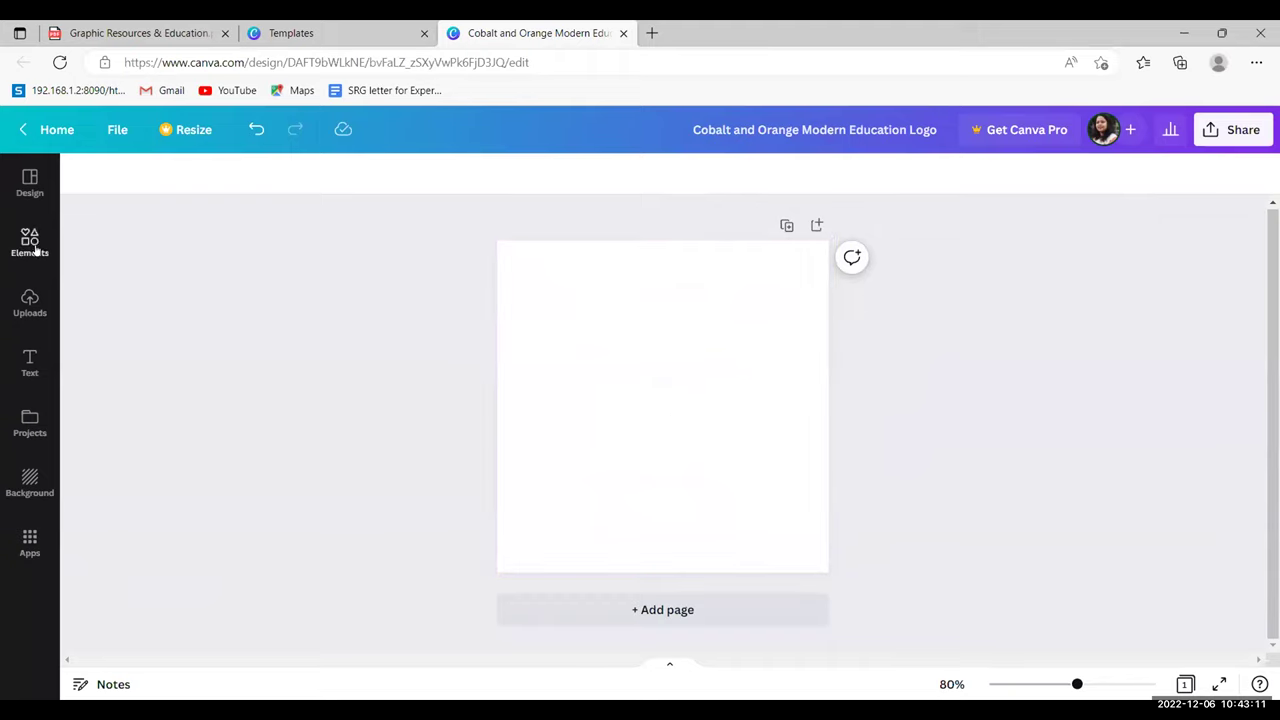
# - Browse the graphics in the Elements panel
pyautogui.click(30, 183)
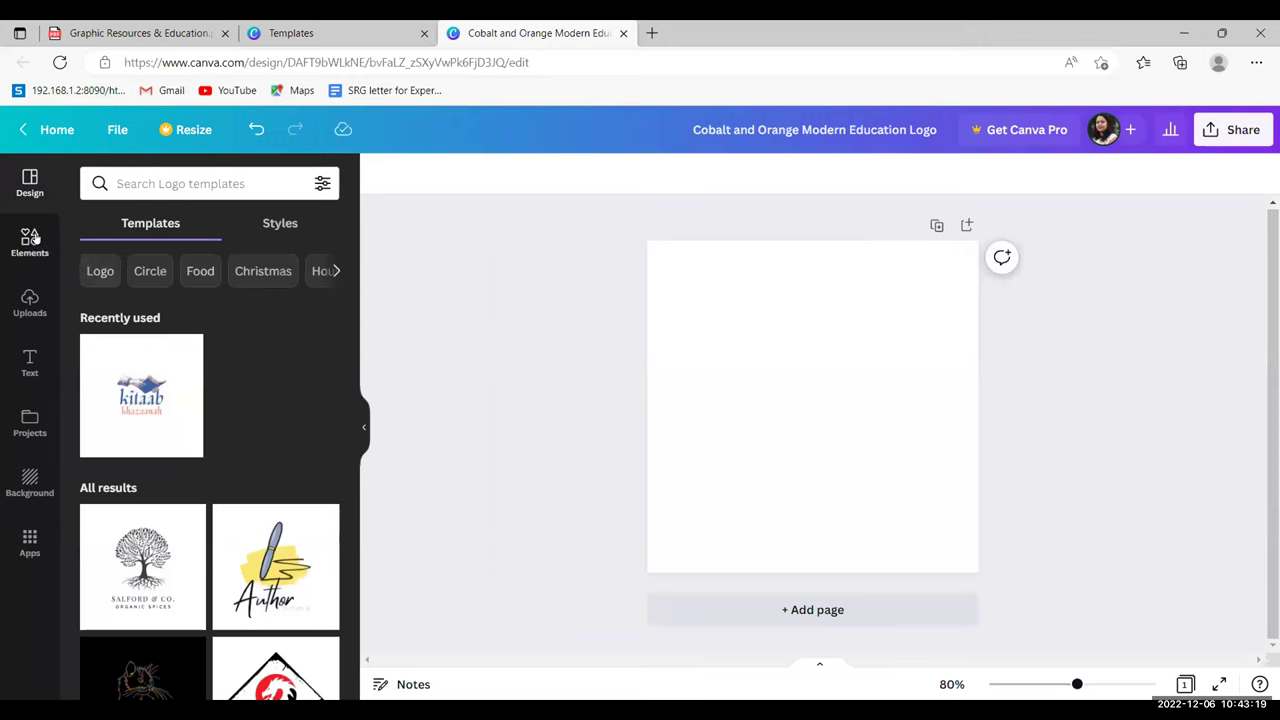
pyautogui.click(30, 240)
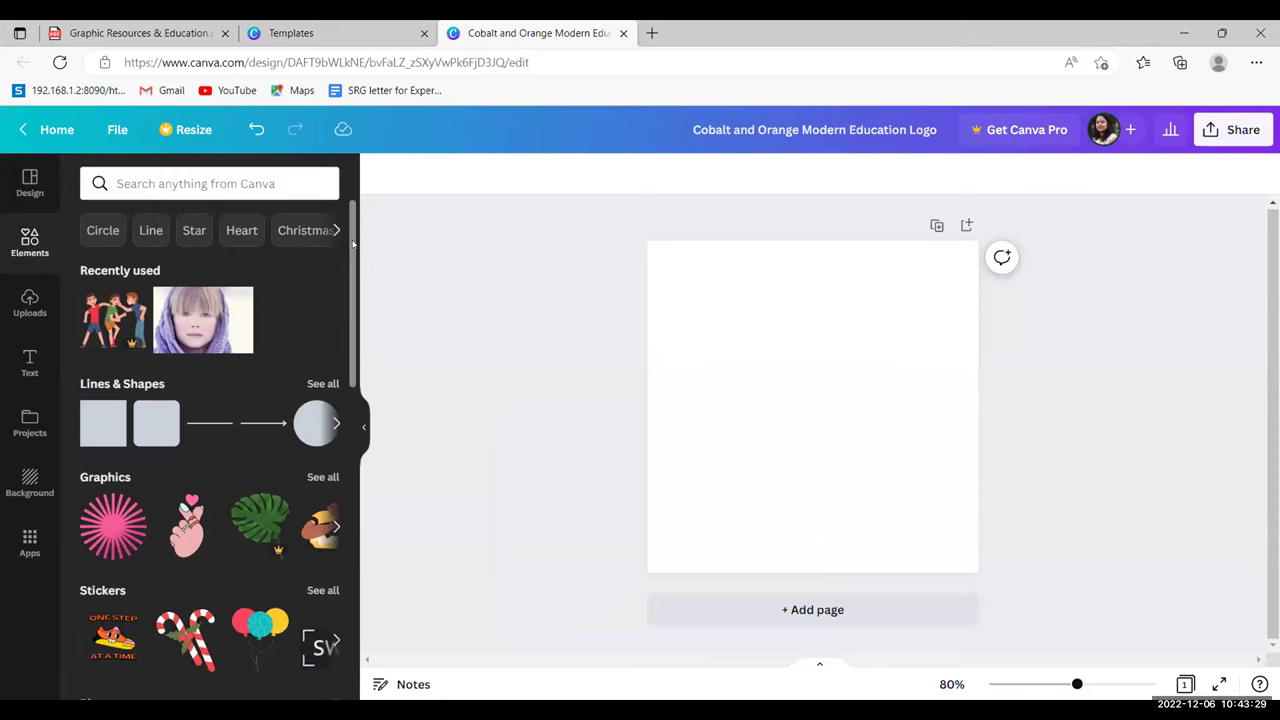
pyautogui.scroll(-2, 353, 243)
pyautogui.scroll(2, 353, 230)
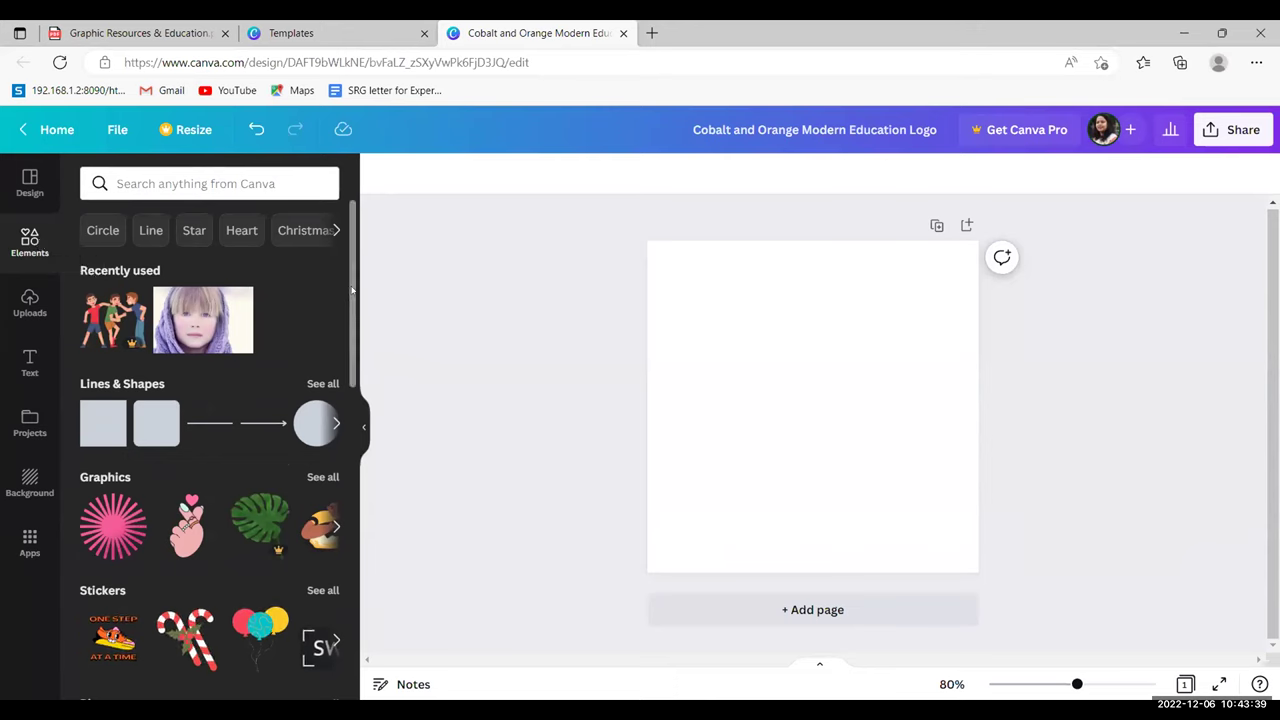
pyautogui.scroll(-1, 352, 314)
pyautogui.moveTo(352, 314); pyautogui.dragTo(355, 201)
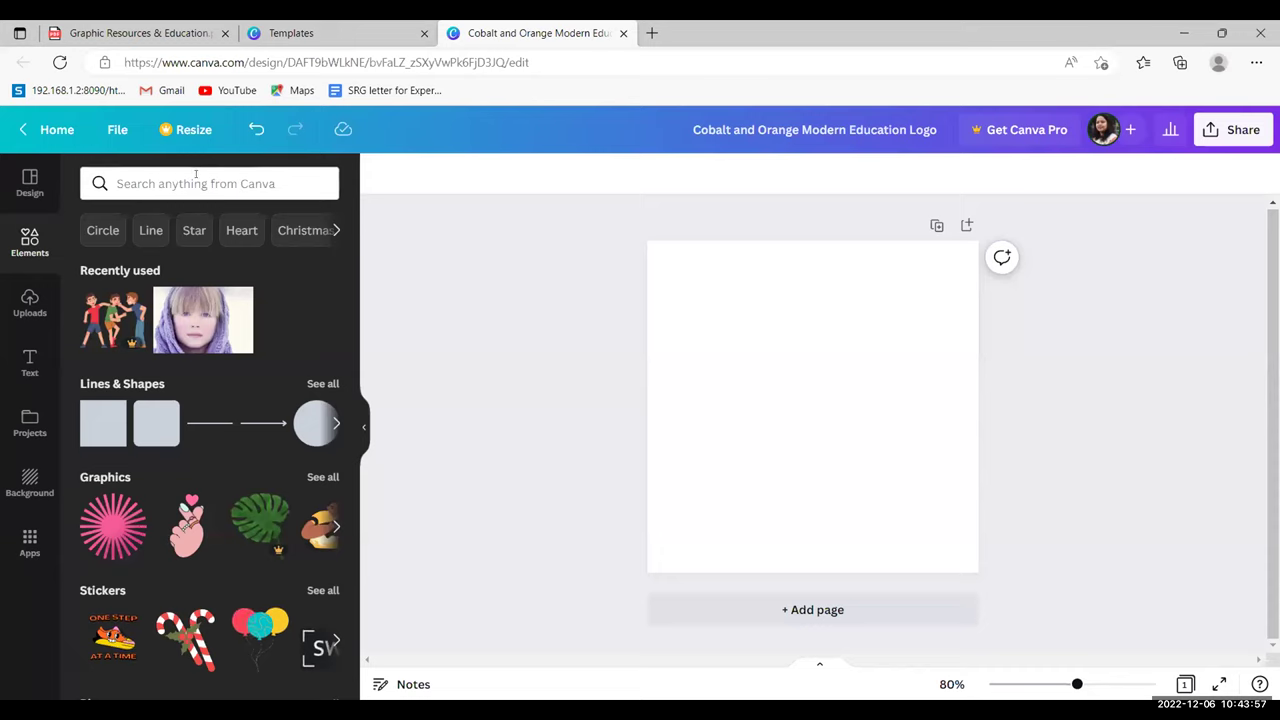
# - Search Elements for 'apple', add the red apple graphic and shrink it at the top-left
pyautogui.click(196, 175)
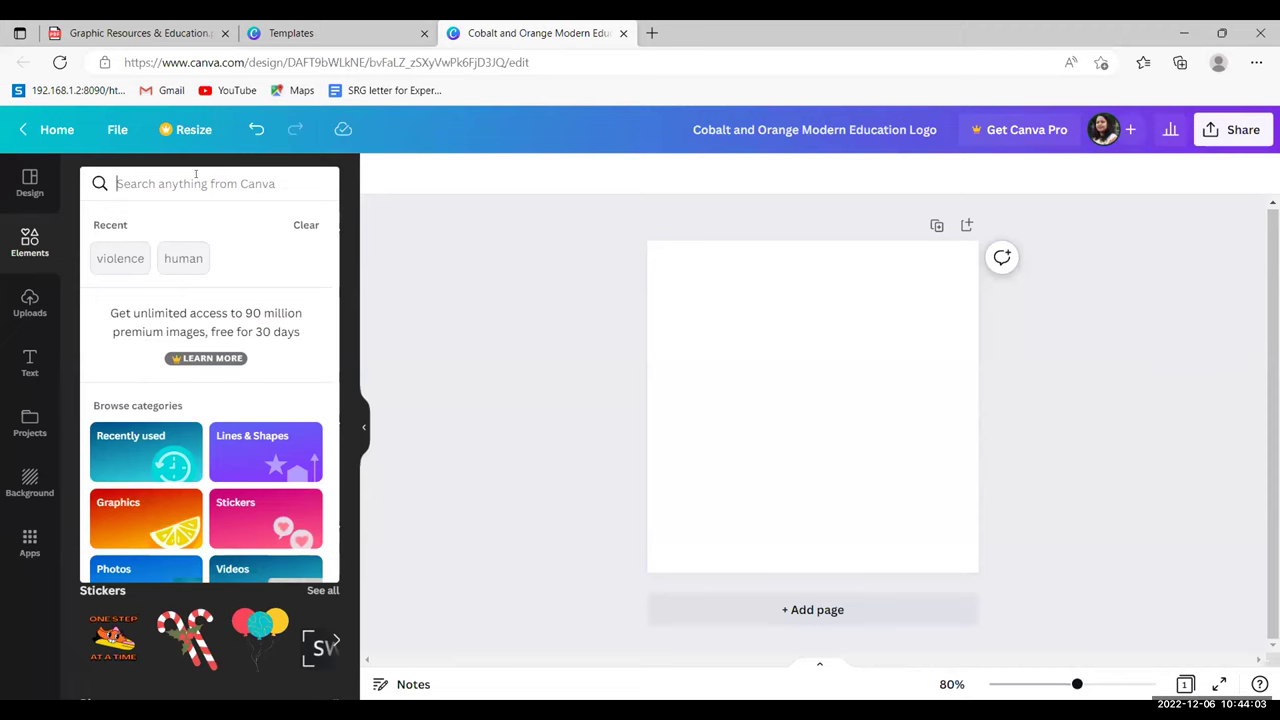
pyautogui.write('a')
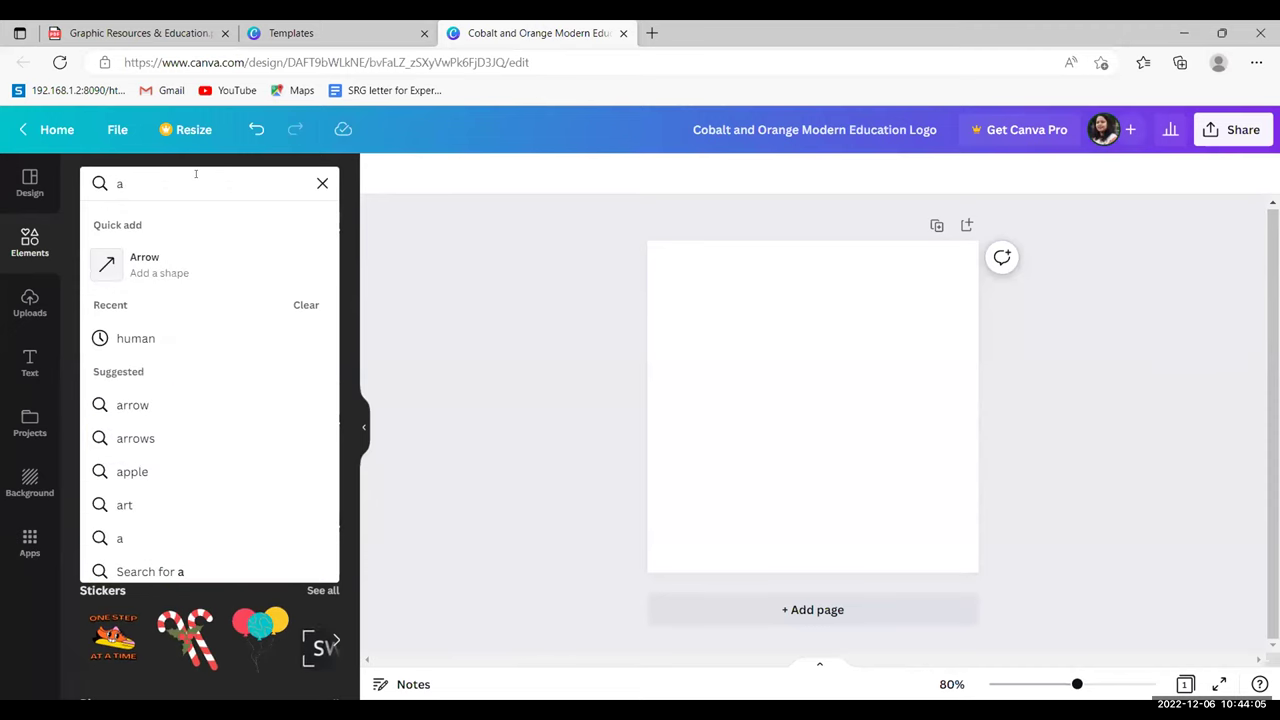
pyautogui.write('pple')
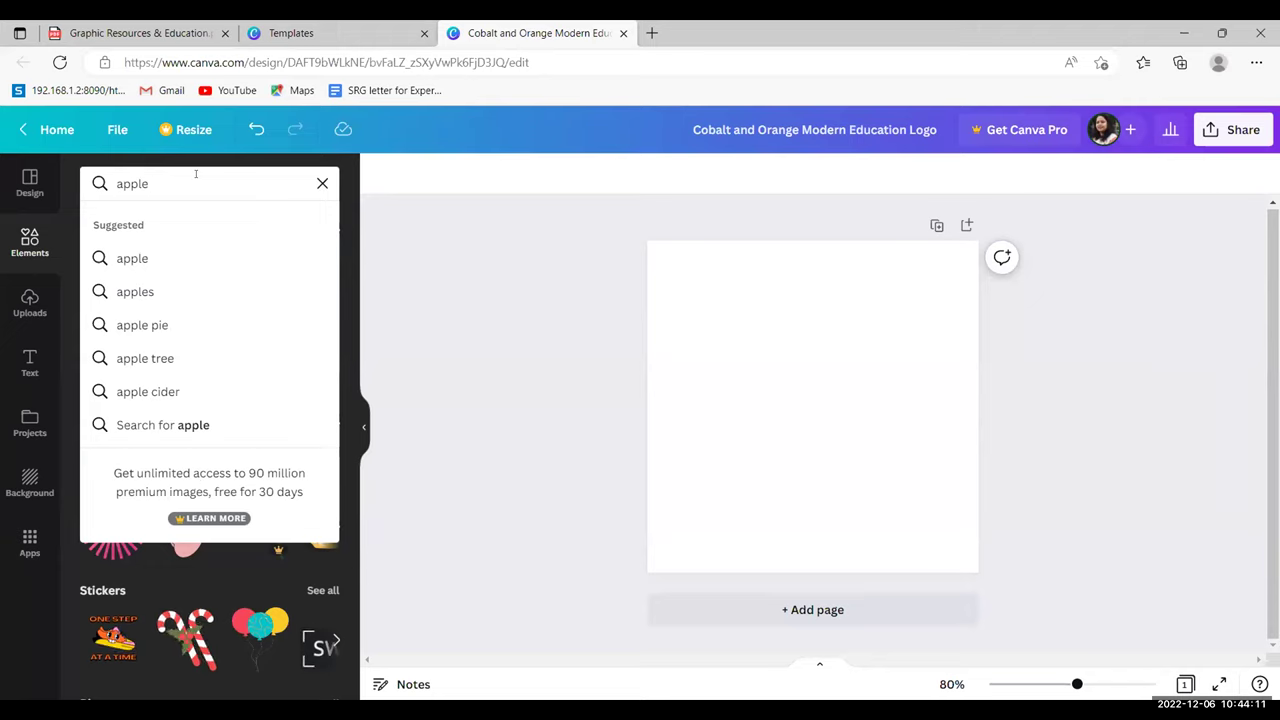
pyautogui.press('Return')
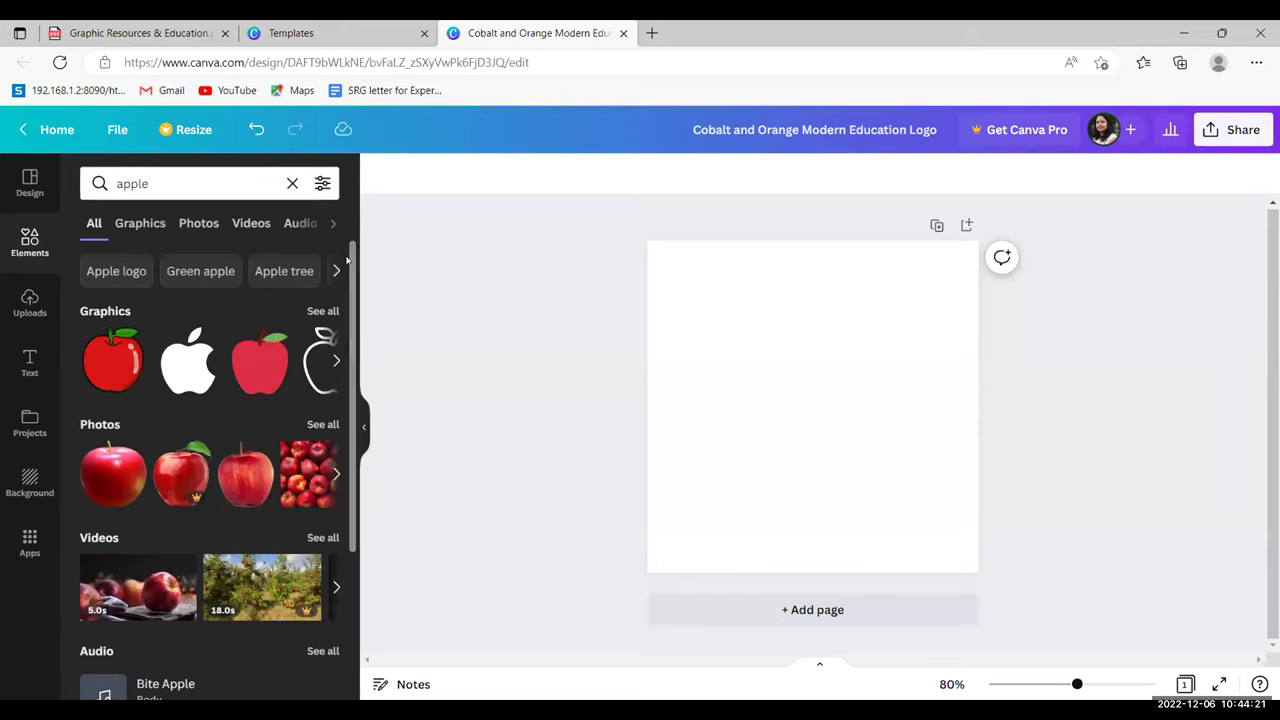
pyautogui.moveTo(349, 260); pyautogui.dragTo(350, 247)
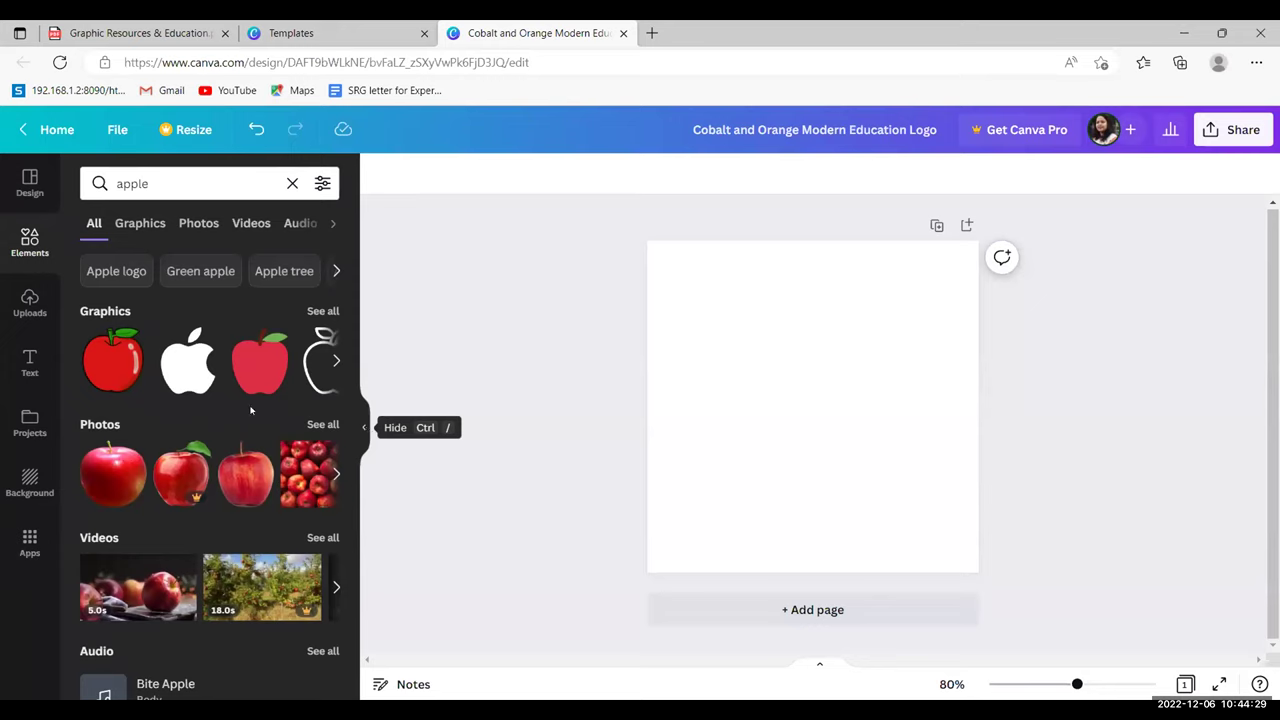
pyautogui.click(122, 357)
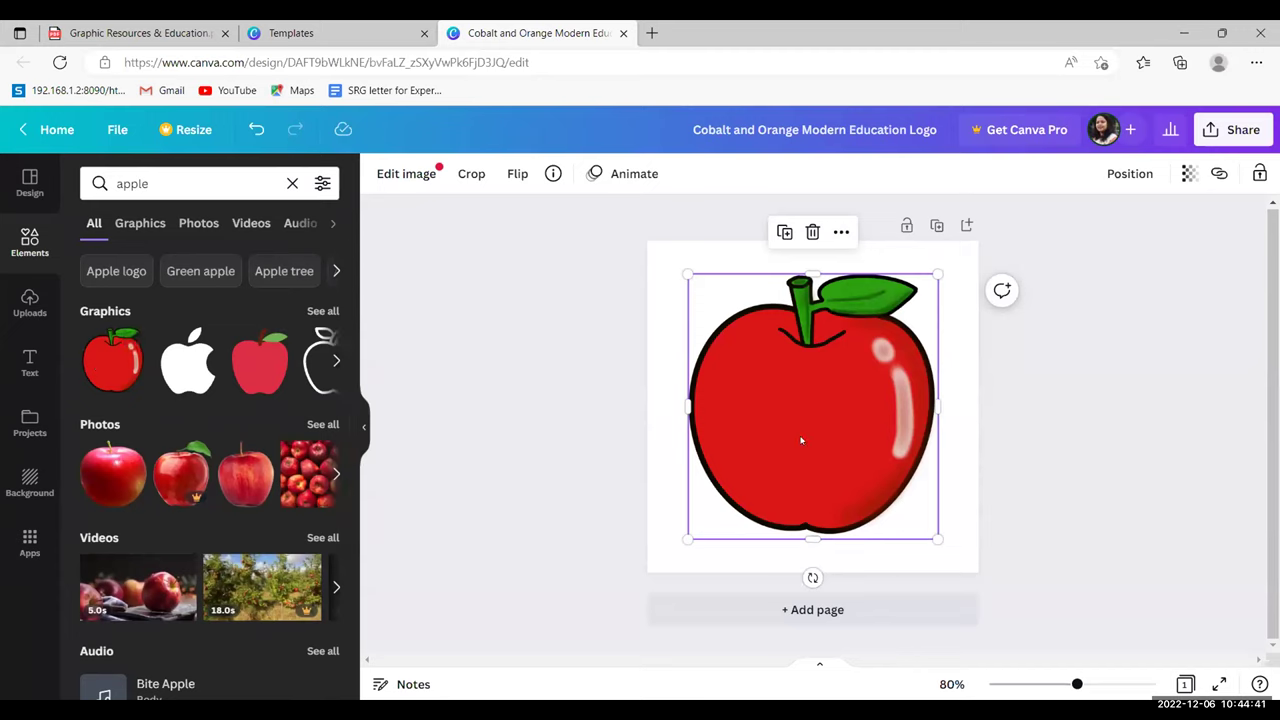
pyautogui.moveTo(935, 533); pyautogui.dragTo(729, 318)
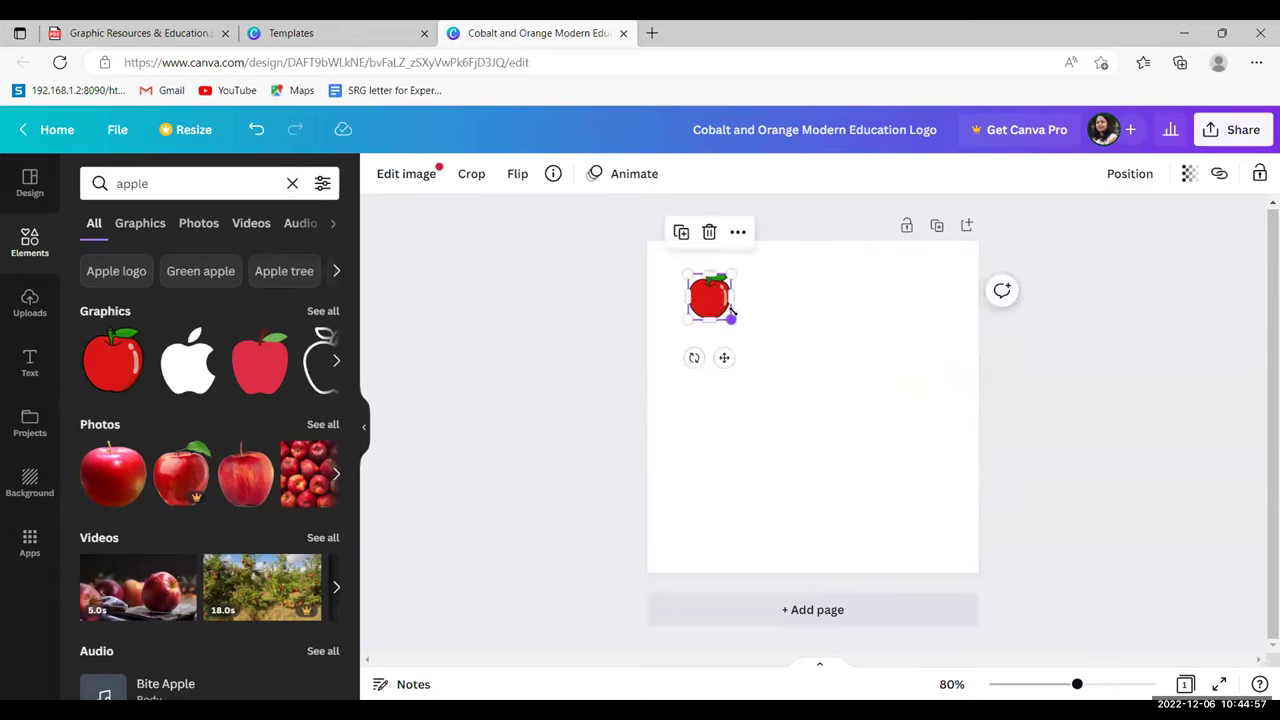
pyautogui.click(789, 312)
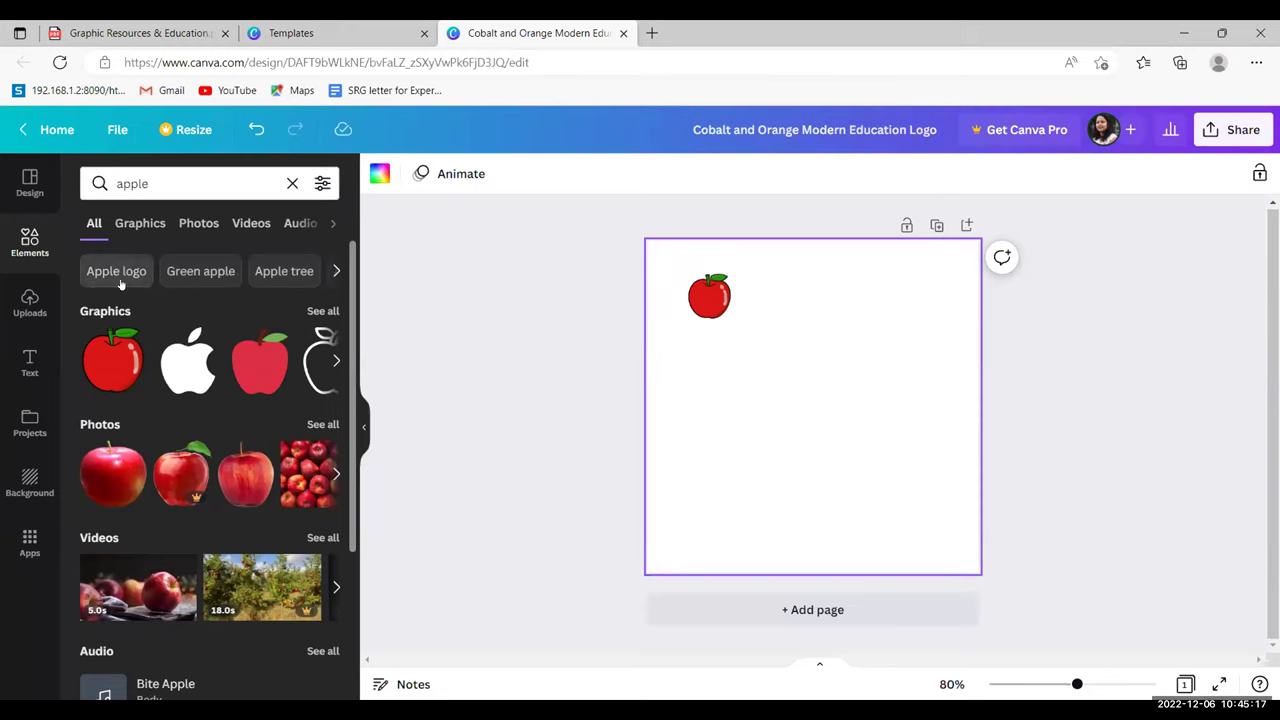
pyautogui.click(197, 271)
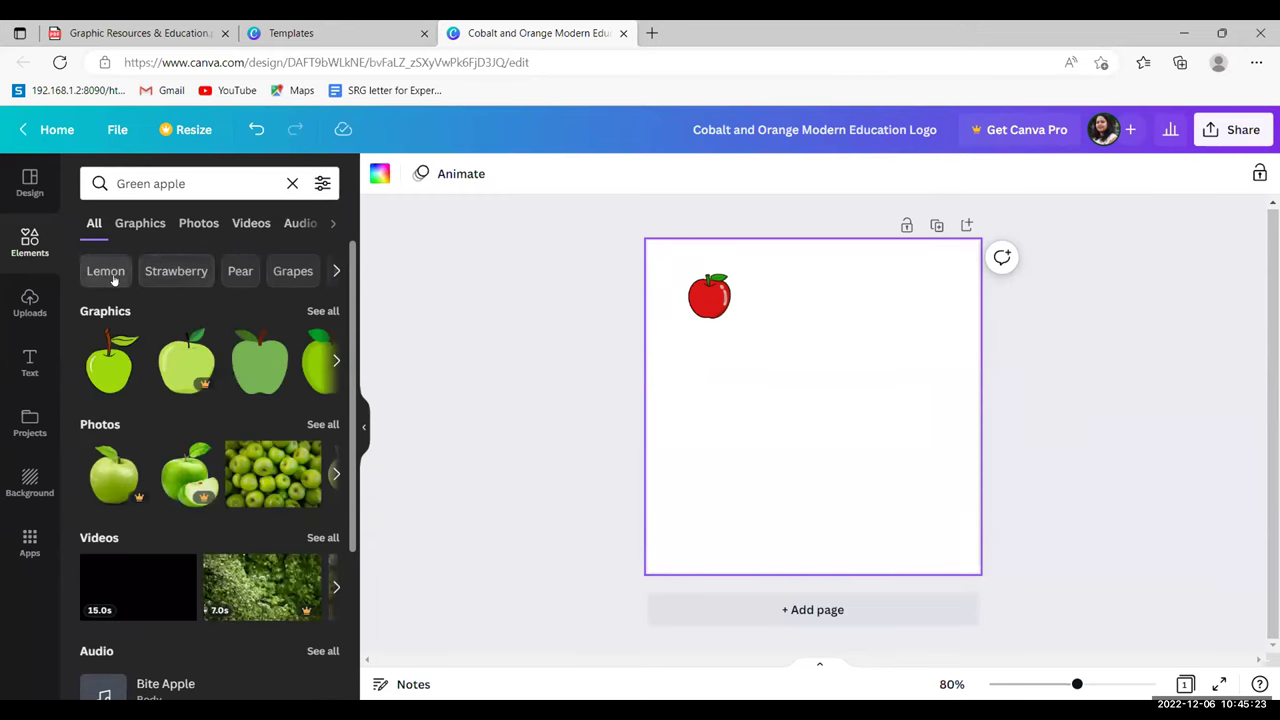
pyautogui.click(336, 271)
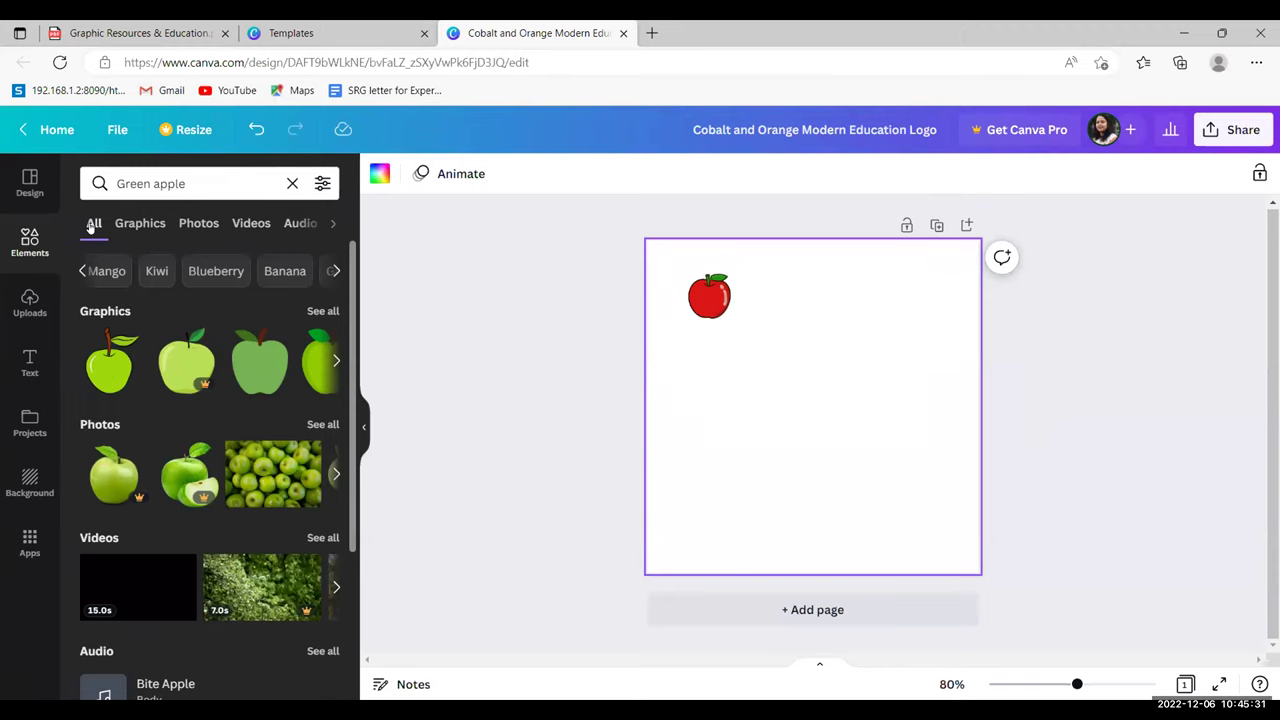
pyautogui.moveTo(352, 250); pyautogui.dragTo(350, 250)
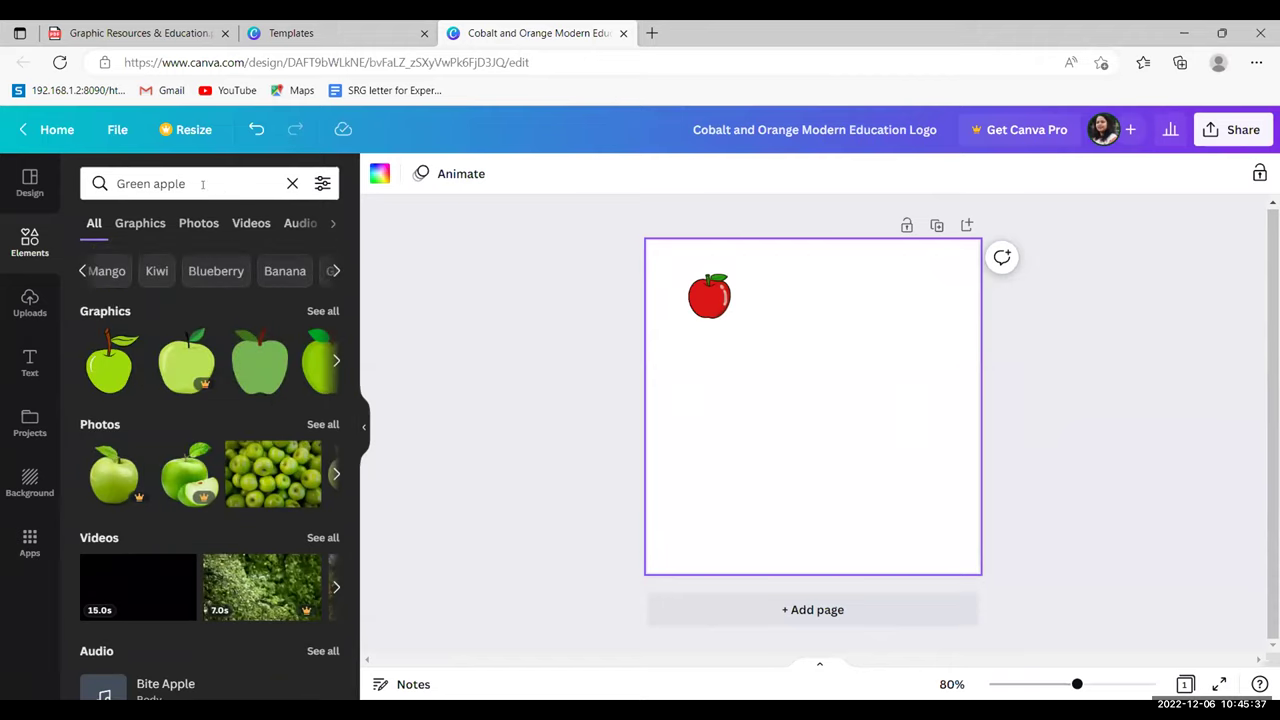
pyautogui.click(292, 183)
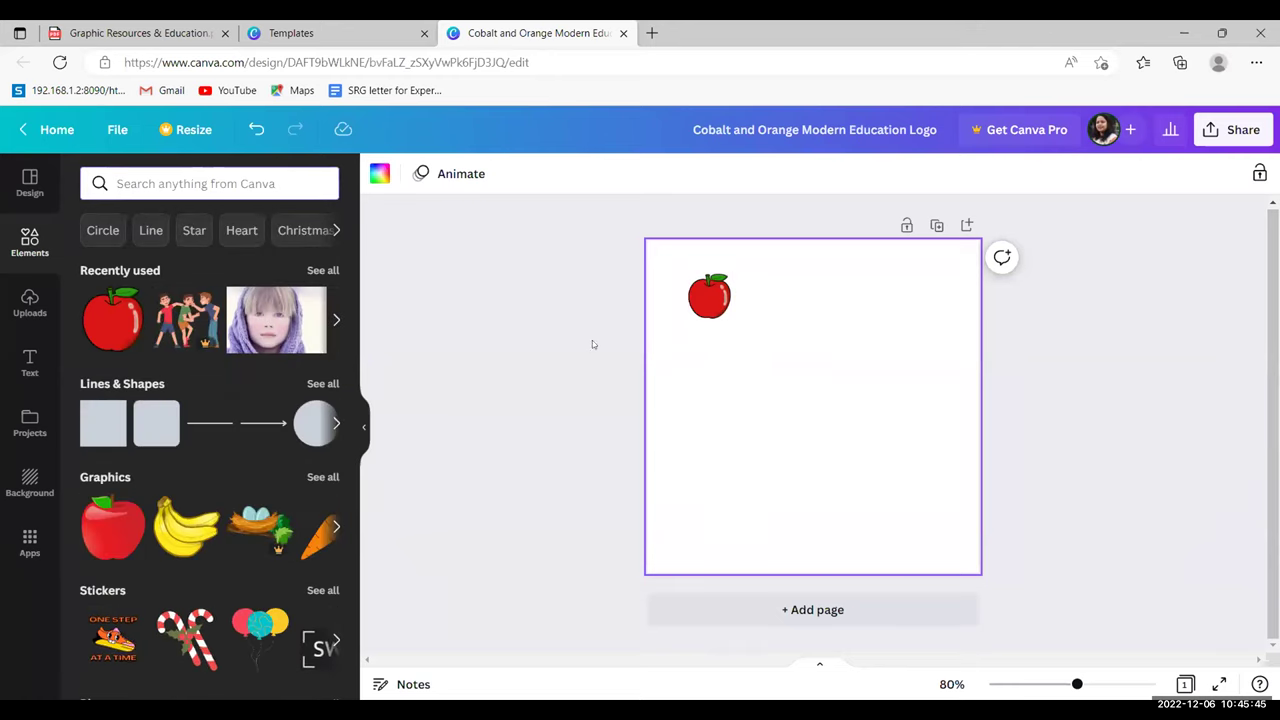
# - Add an 'Add a heading' text box and position it just right of the apple
pyautogui.click(30, 365)
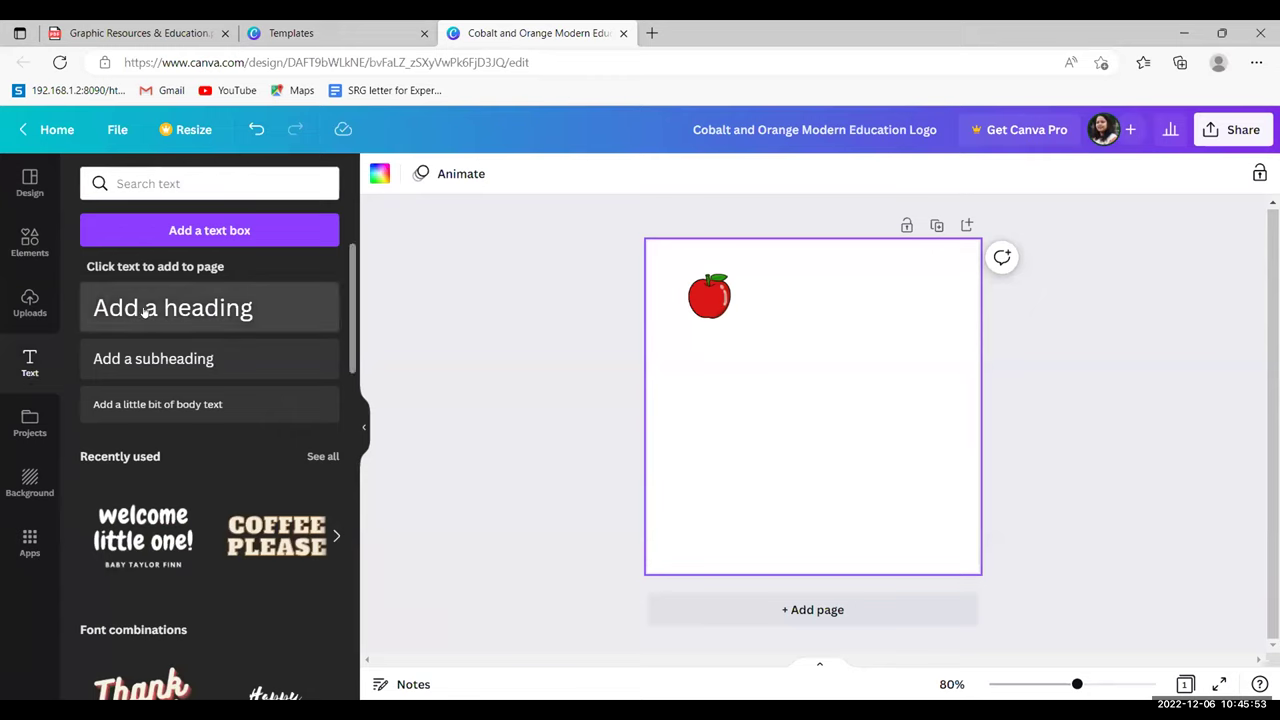
pyautogui.click(145, 312)
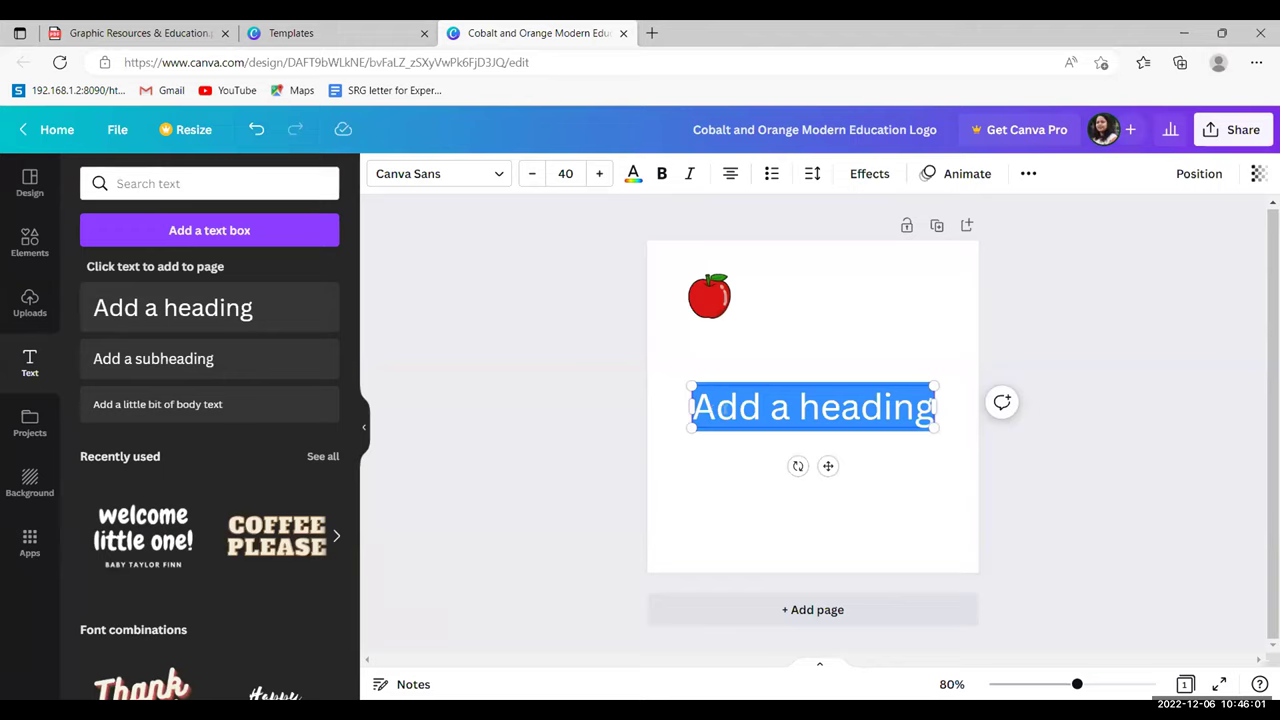
pyautogui.click(776, 380)
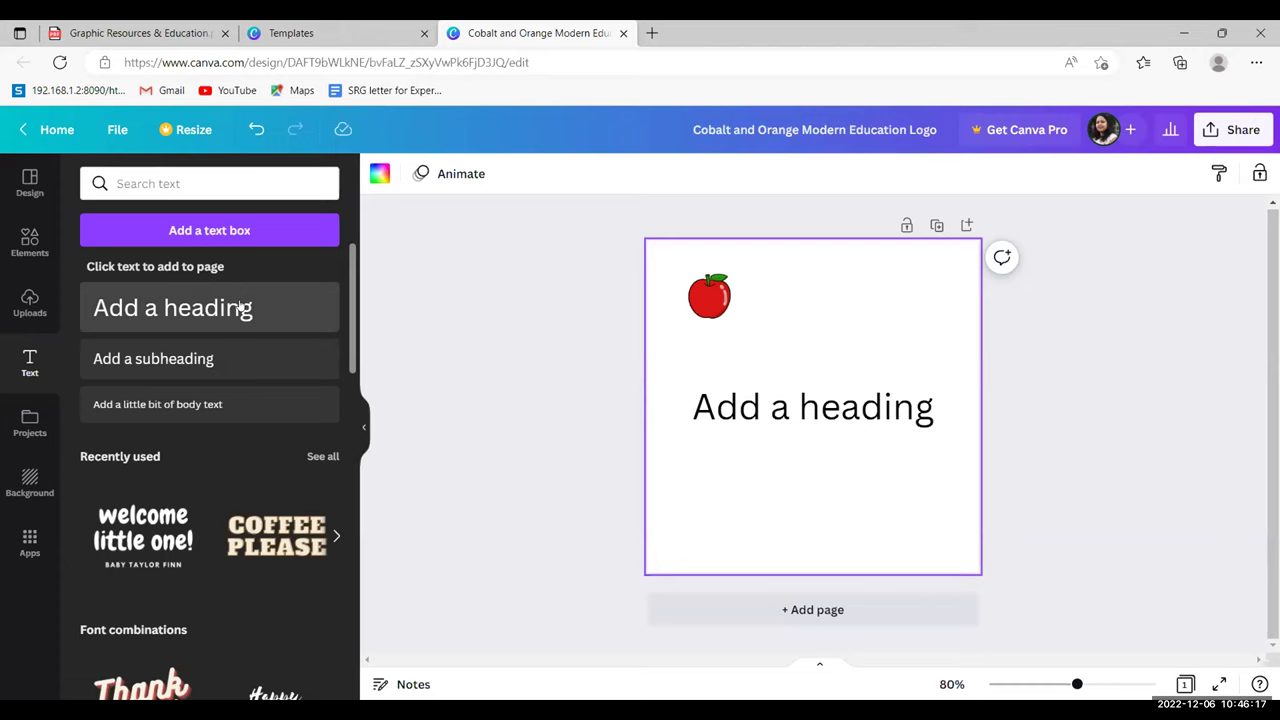
pyautogui.click(772, 408)
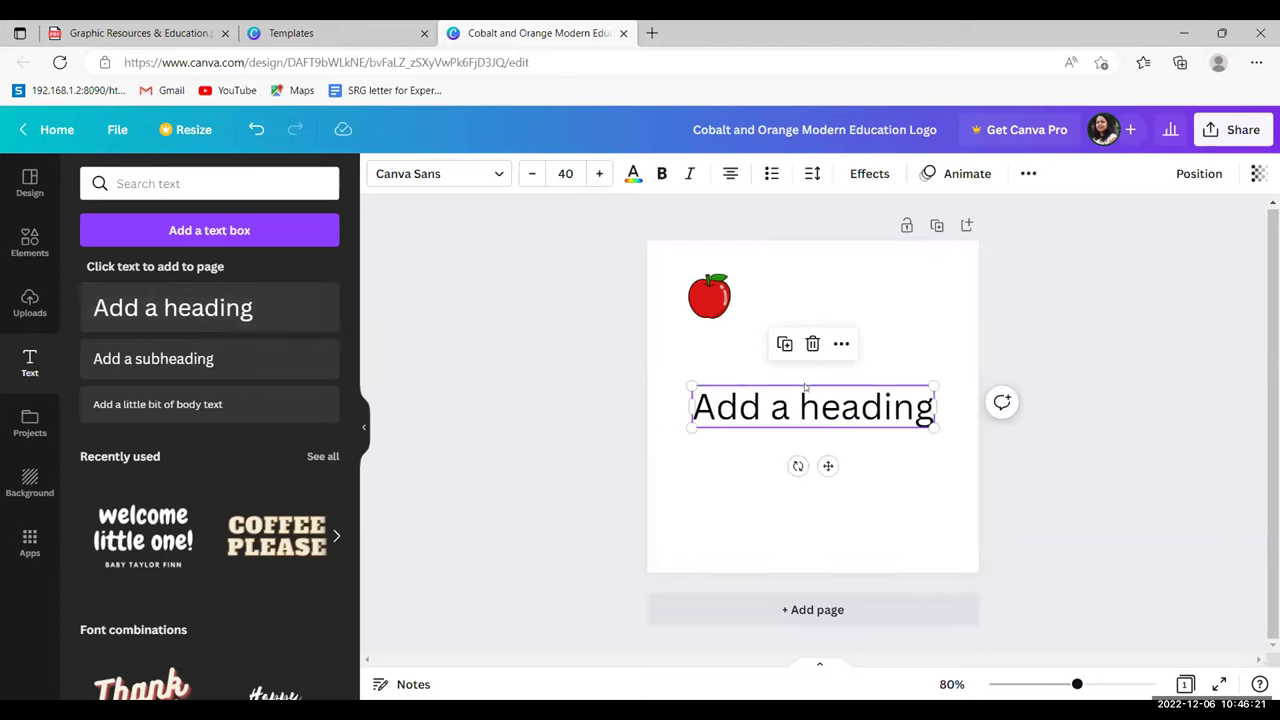
pyautogui.moveTo(805, 388); pyautogui.dragTo(837, 266)
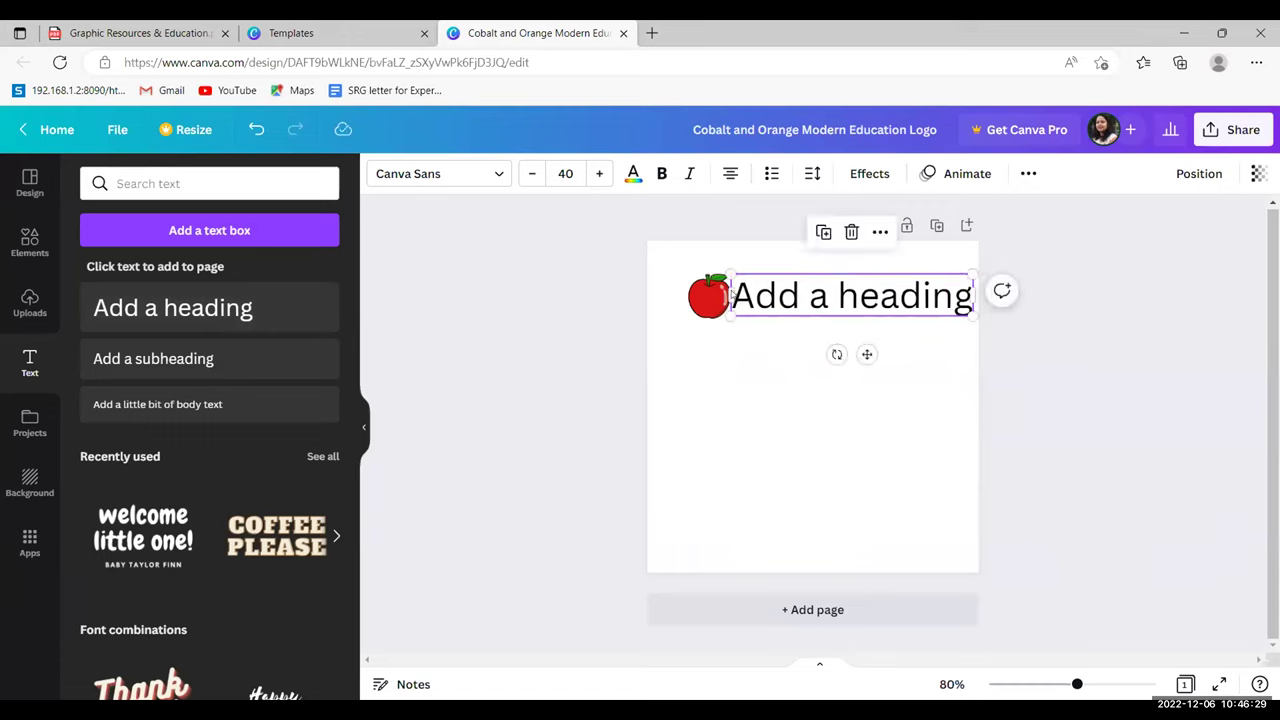
pyautogui.moveTo(732, 294); pyautogui.dragTo(760, 310)
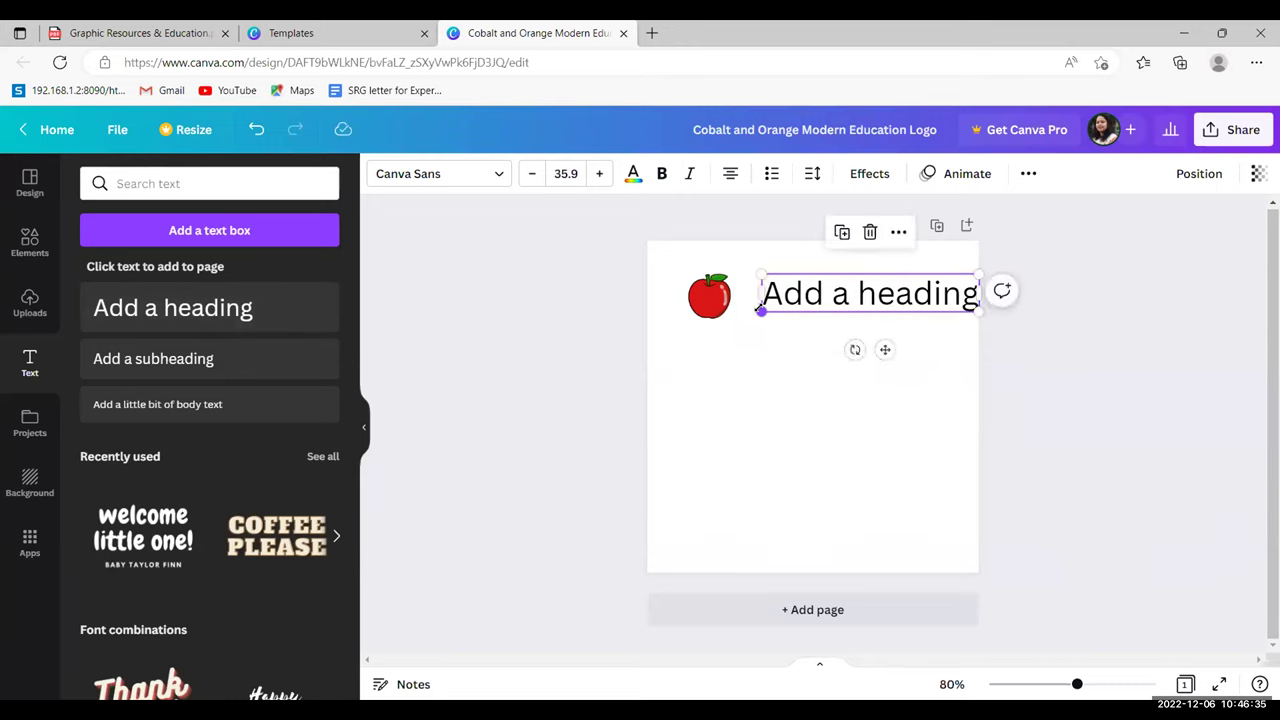
# - Replace the heading text with 'An Apple' and resize it to font size 32.4
pyautogui.doubleClick(850, 293)
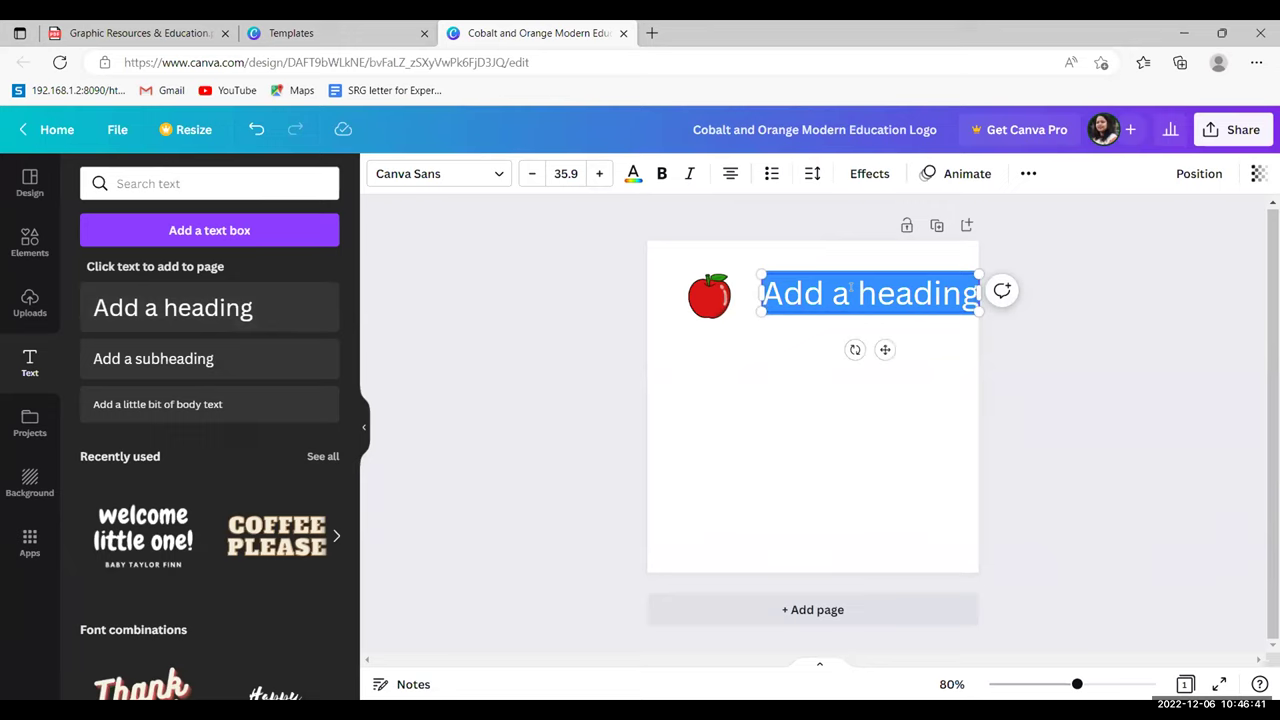
pyautogui.write('A')
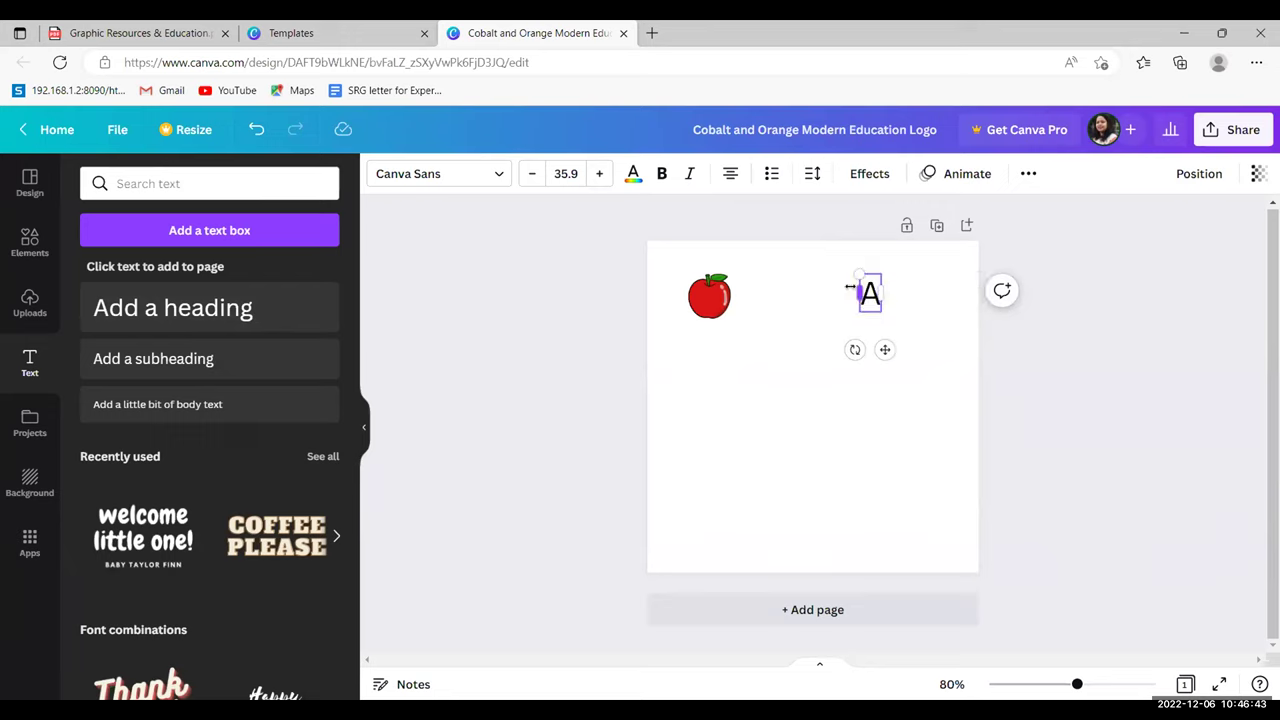
pyautogui.write('n App')
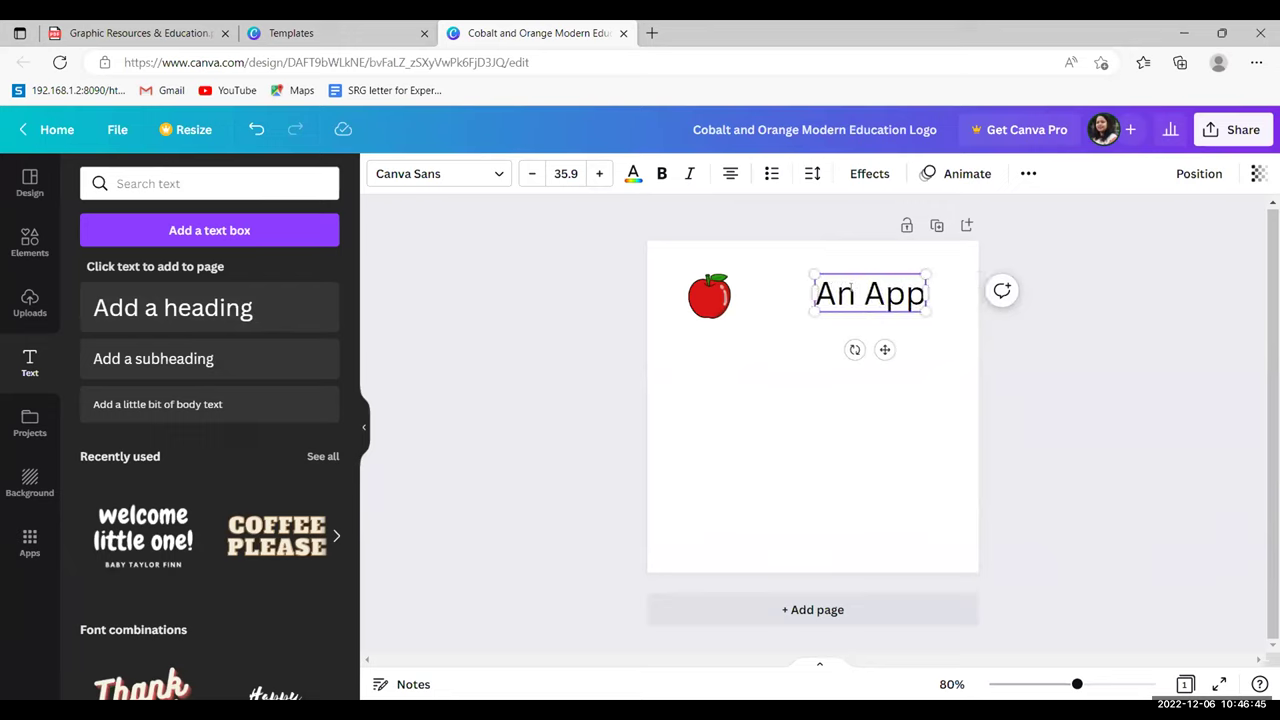
pyautogui.write('le')
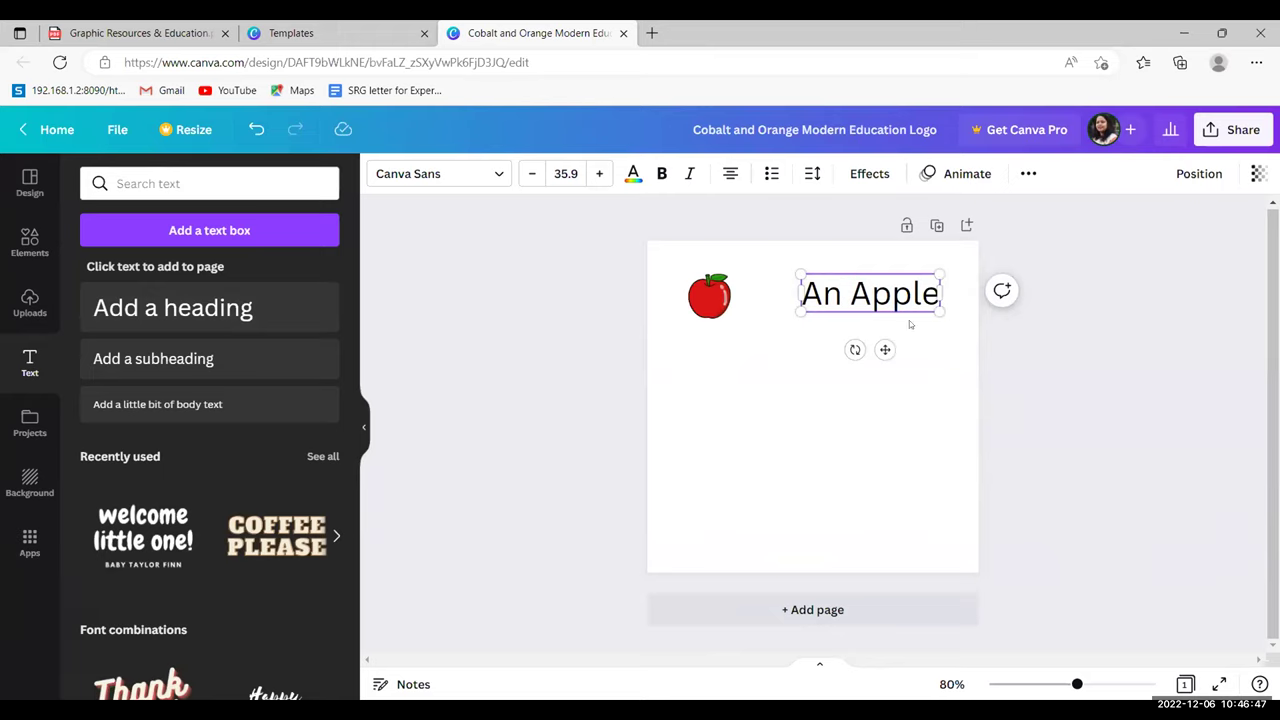
pyautogui.moveTo(940, 311); pyautogui.dragTo(926, 290)
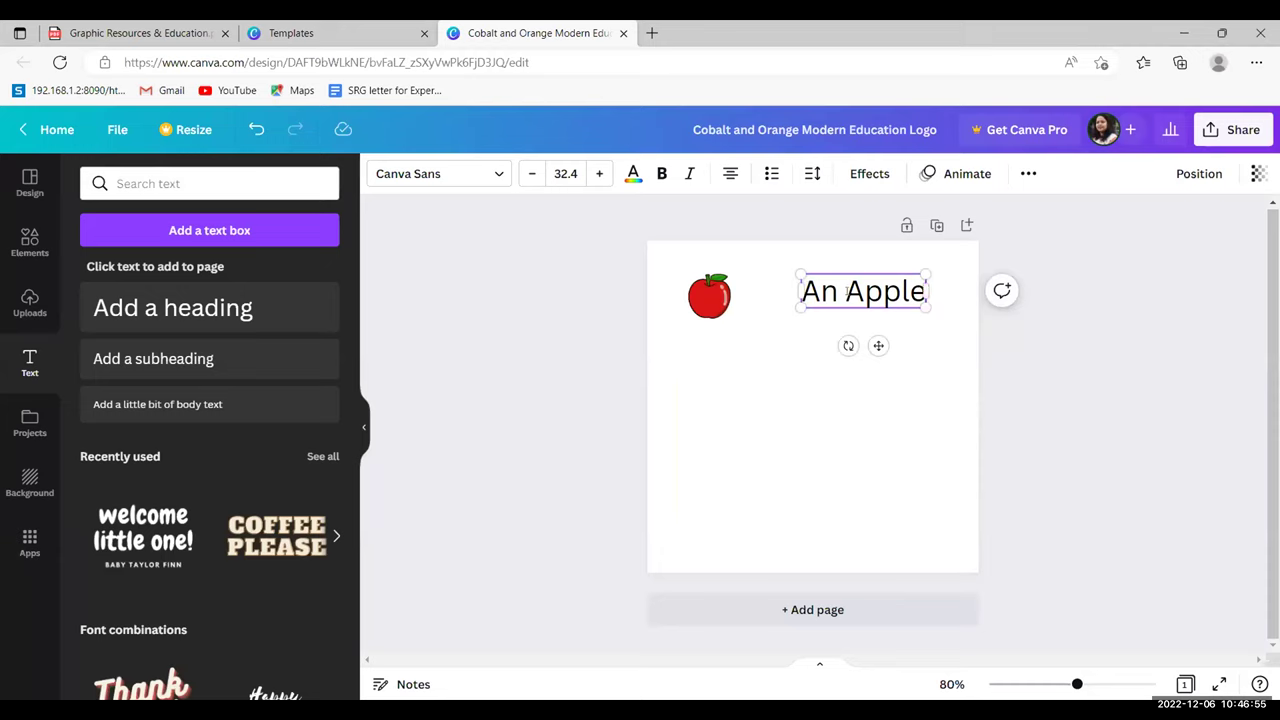
pyautogui.doubleClick(846, 291)
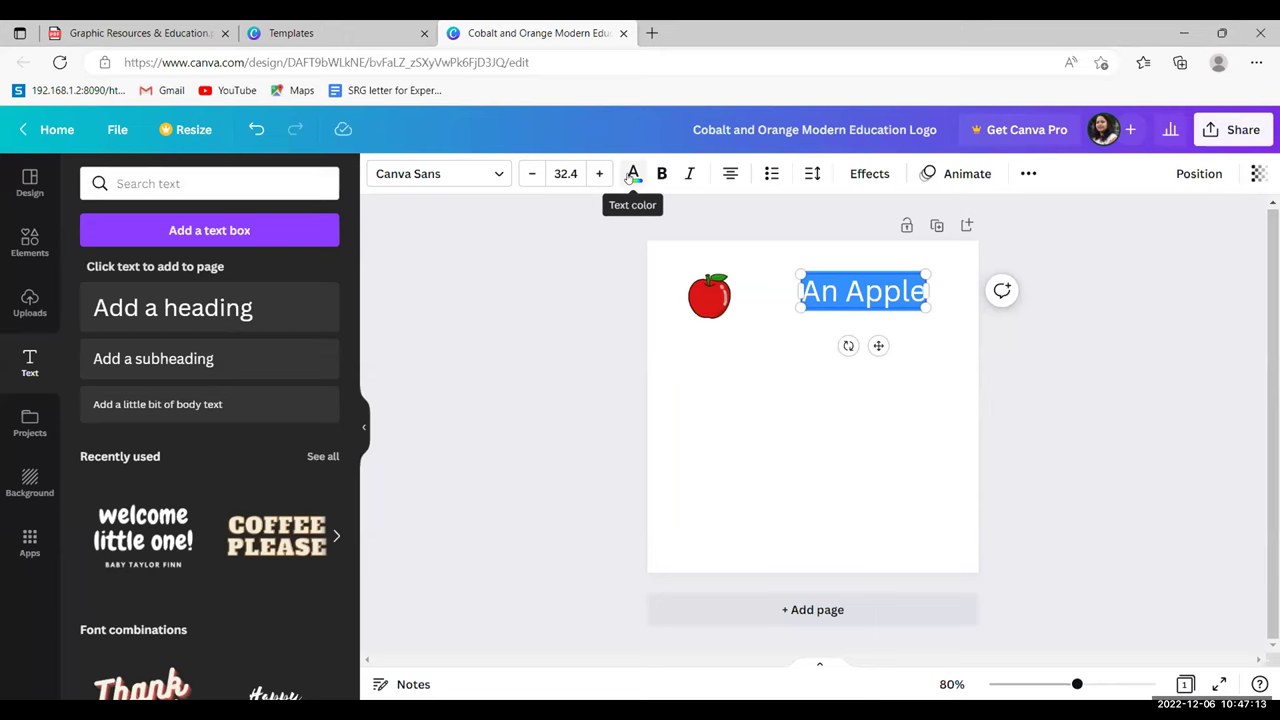
# - Colour the 'An Apple' text red from the photo swatches
pyautogui.click(632, 174)
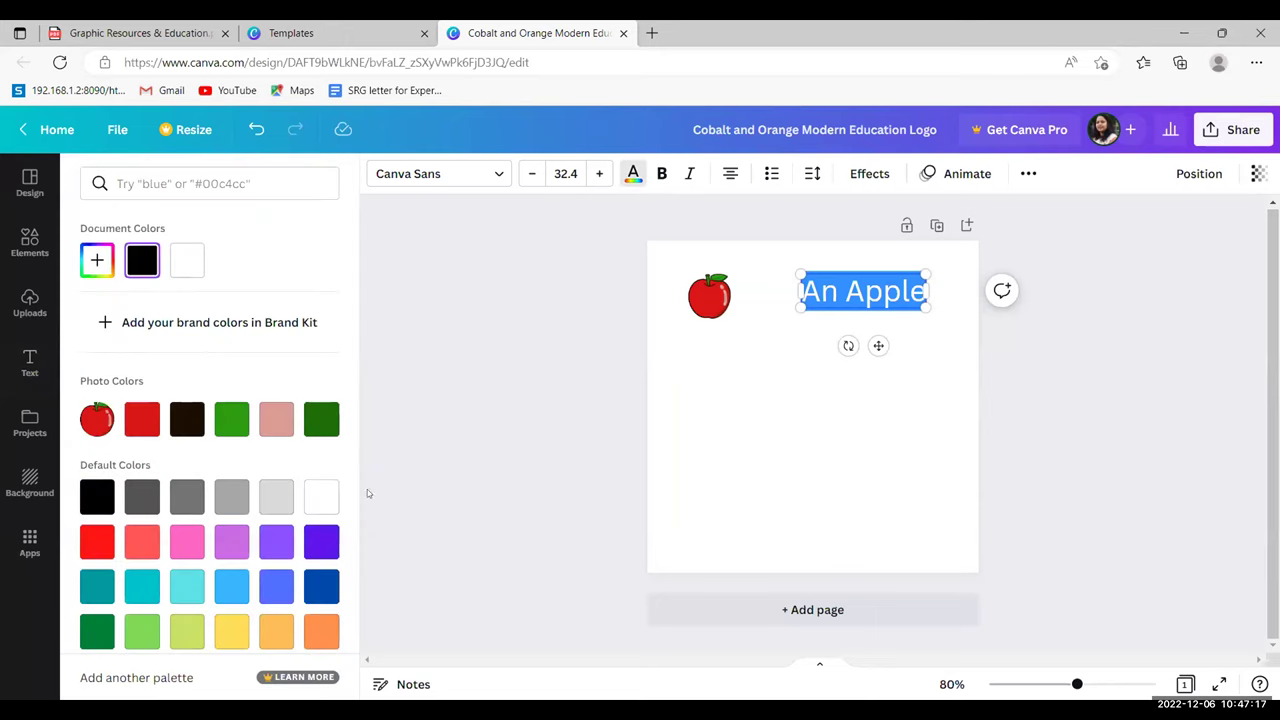
pyautogui.click(139, 428)
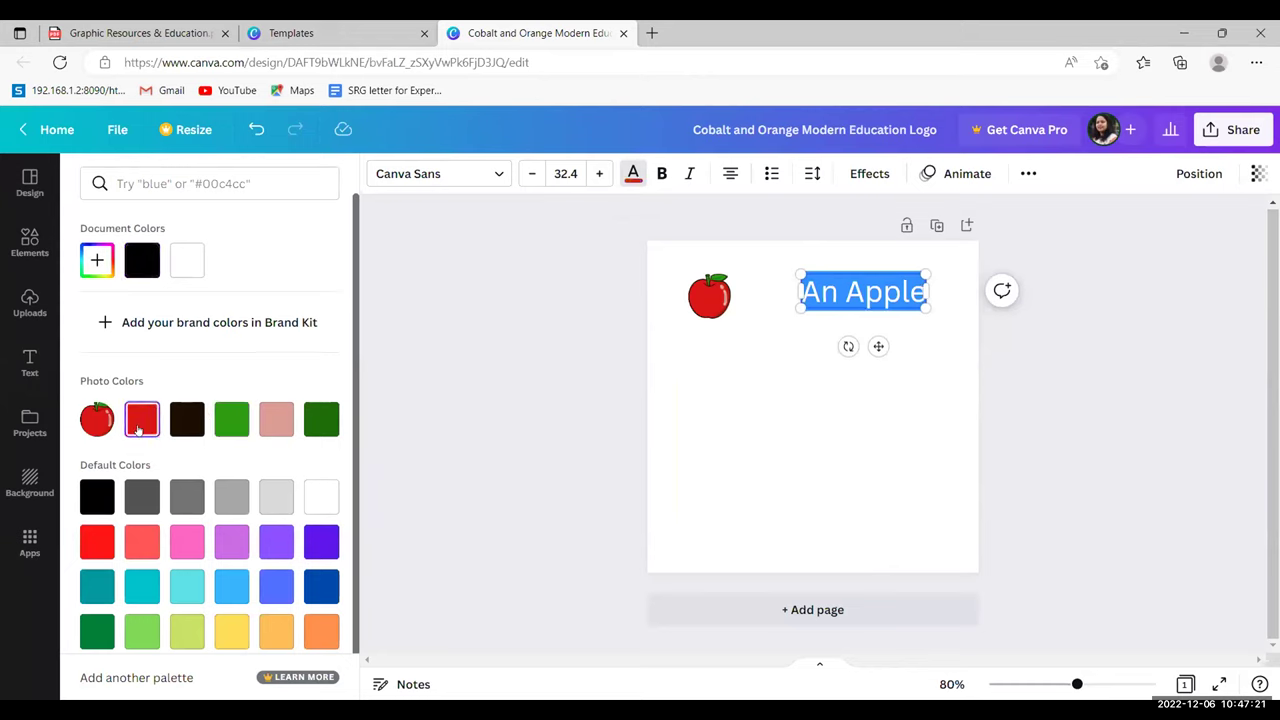
pyautogui.press('Escape')
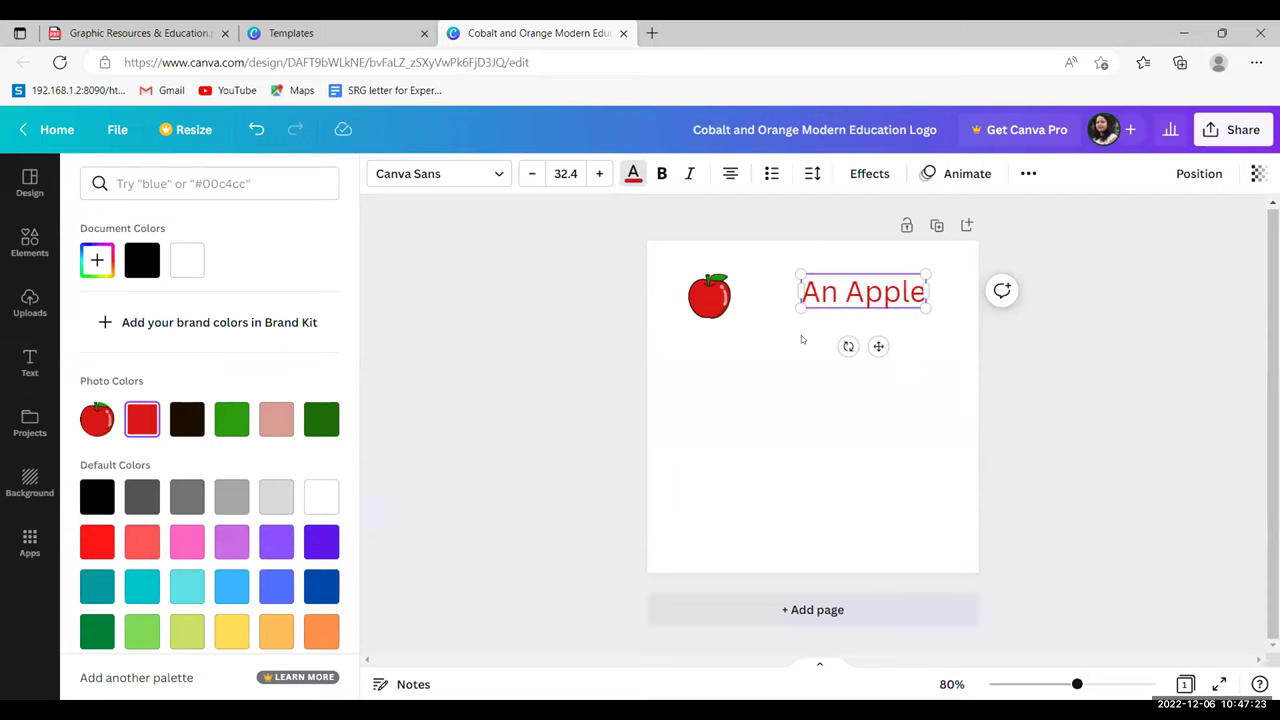
# - Widen the 'An Apple' text box and left-align its text
pyautogui.moveTo(926, 290); pyautogui.dragTo(958, 290)
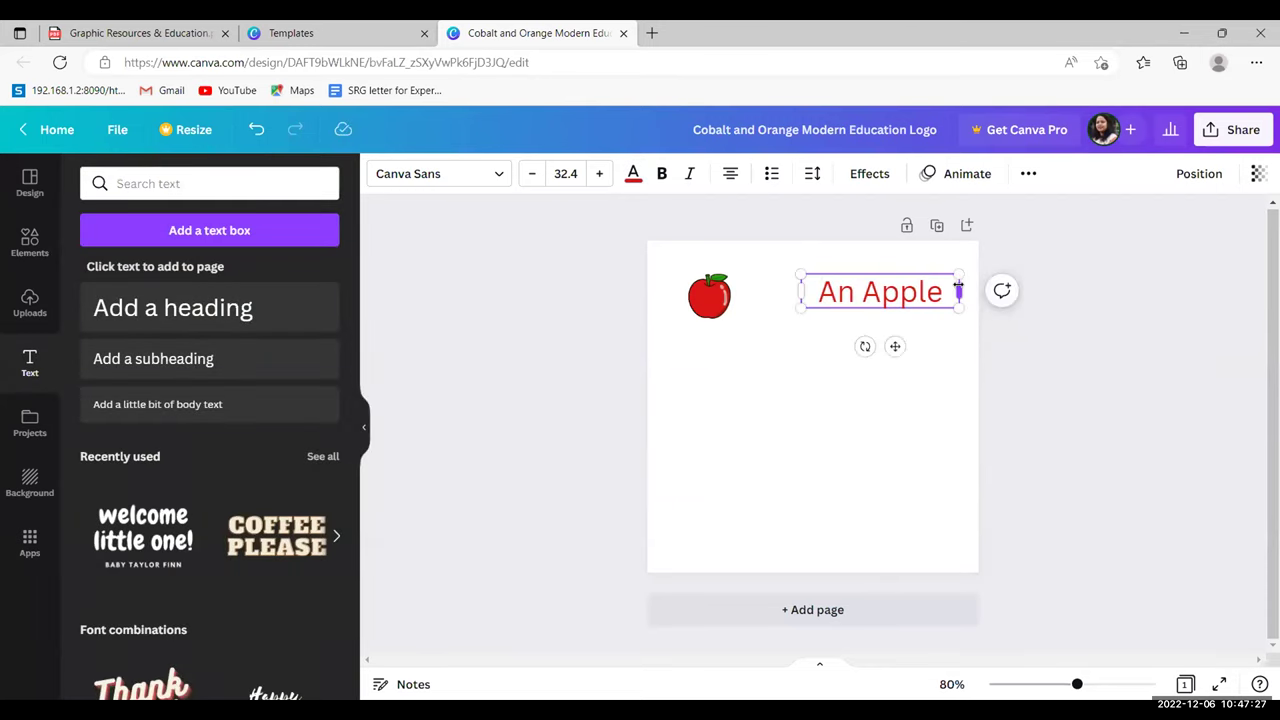
pyautogui.doubleClick(880, 291)
pyautogui.hotkey('ctrl', 'a')
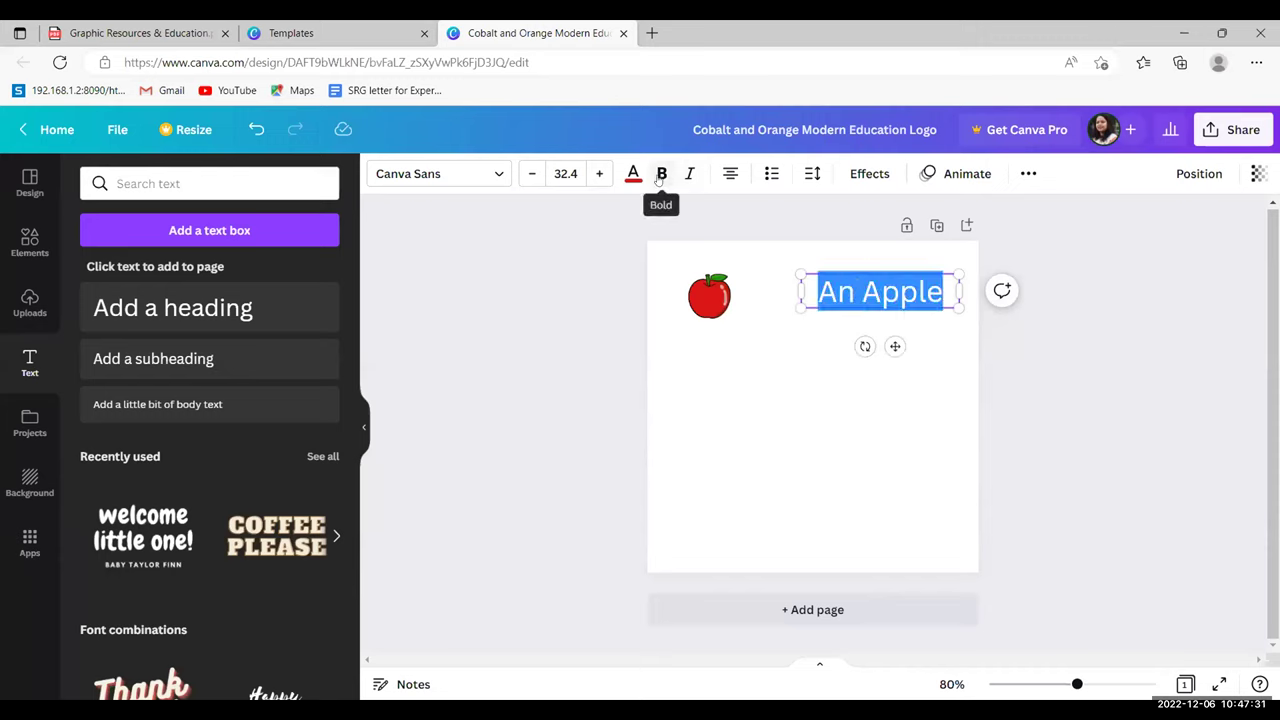
pyautogui.click(731, 175)
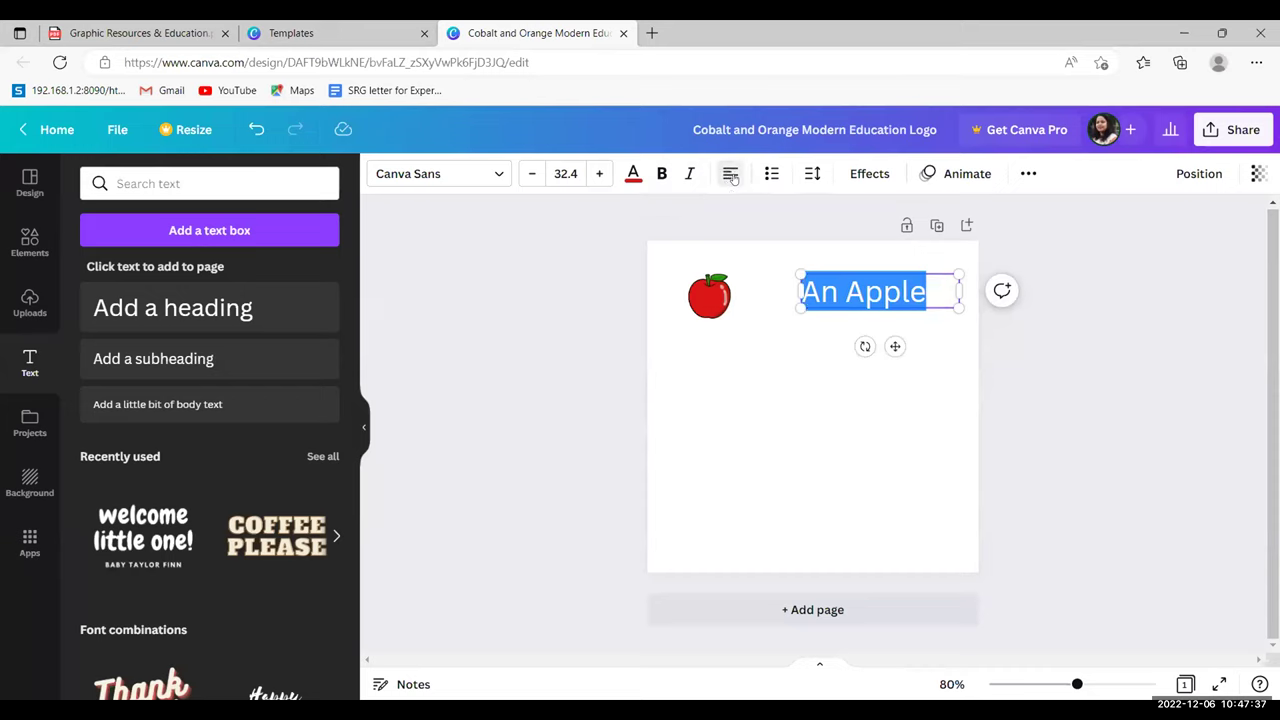
pyautogui.click(731, 175)
pyautogui.click(666, 389)
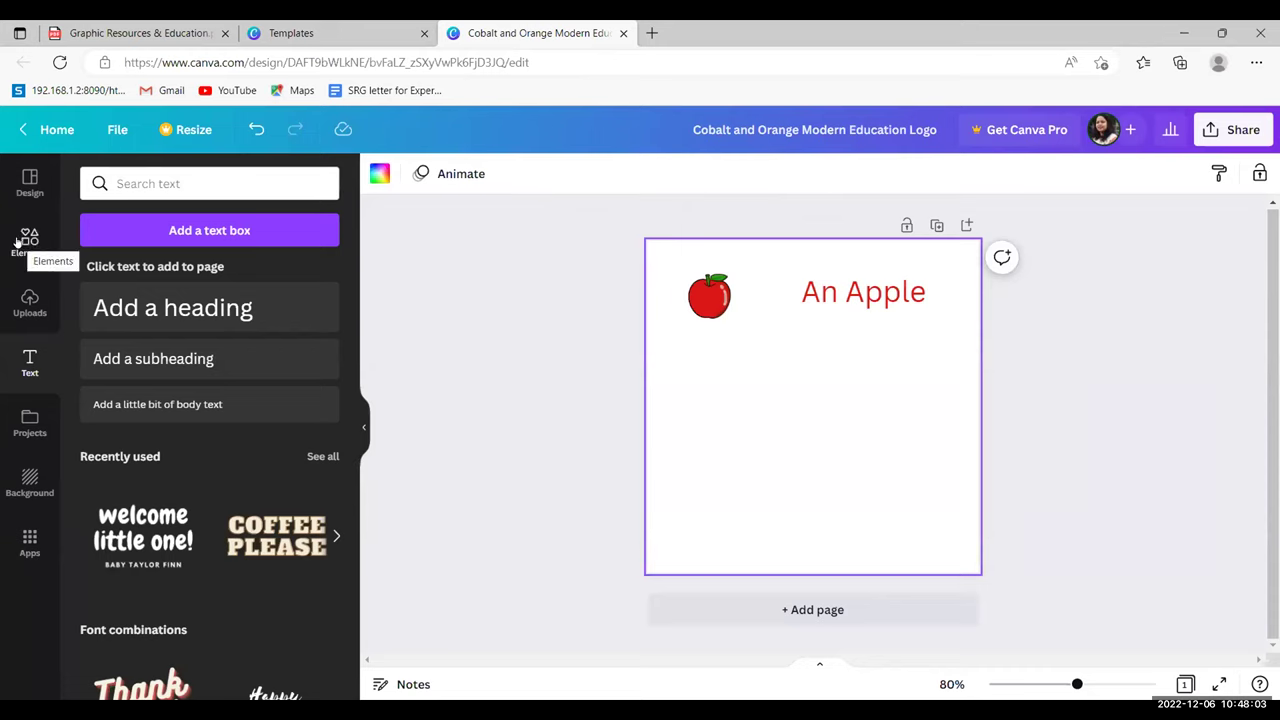
# - Search the Elements library for 'Ball'
pyautogui.click(18, 245)
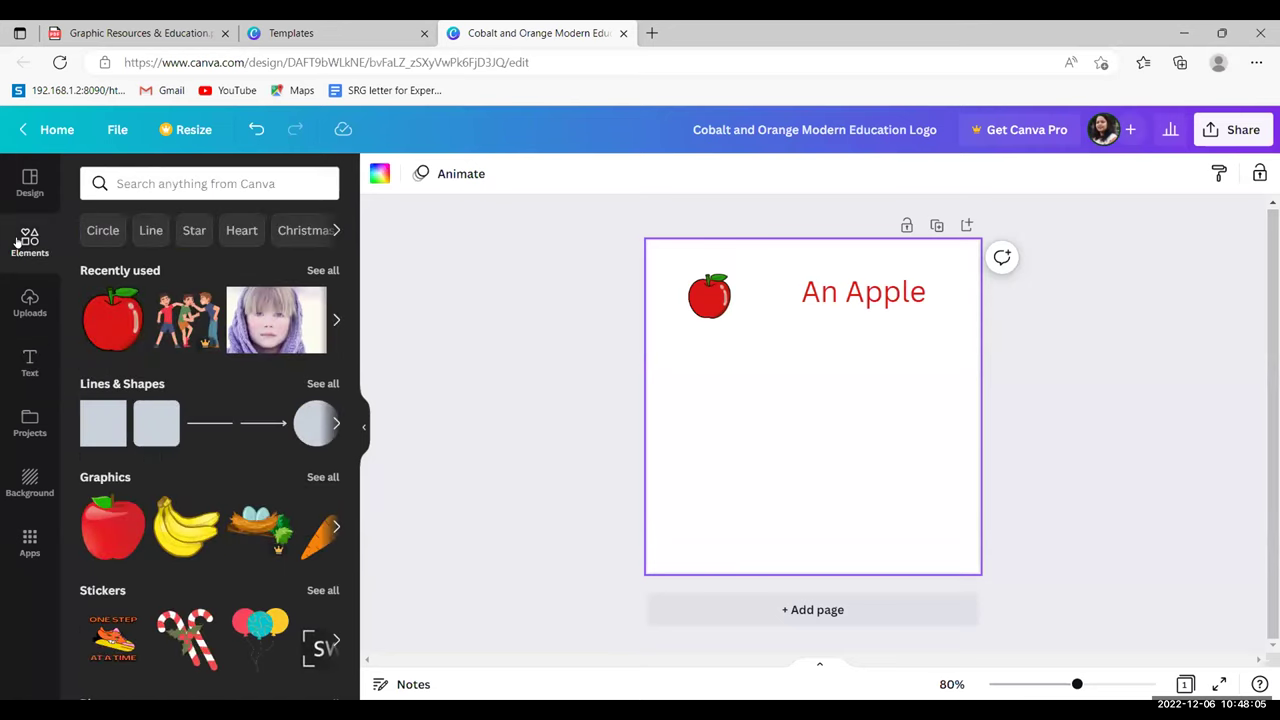
pyautogui.click(170, 178)
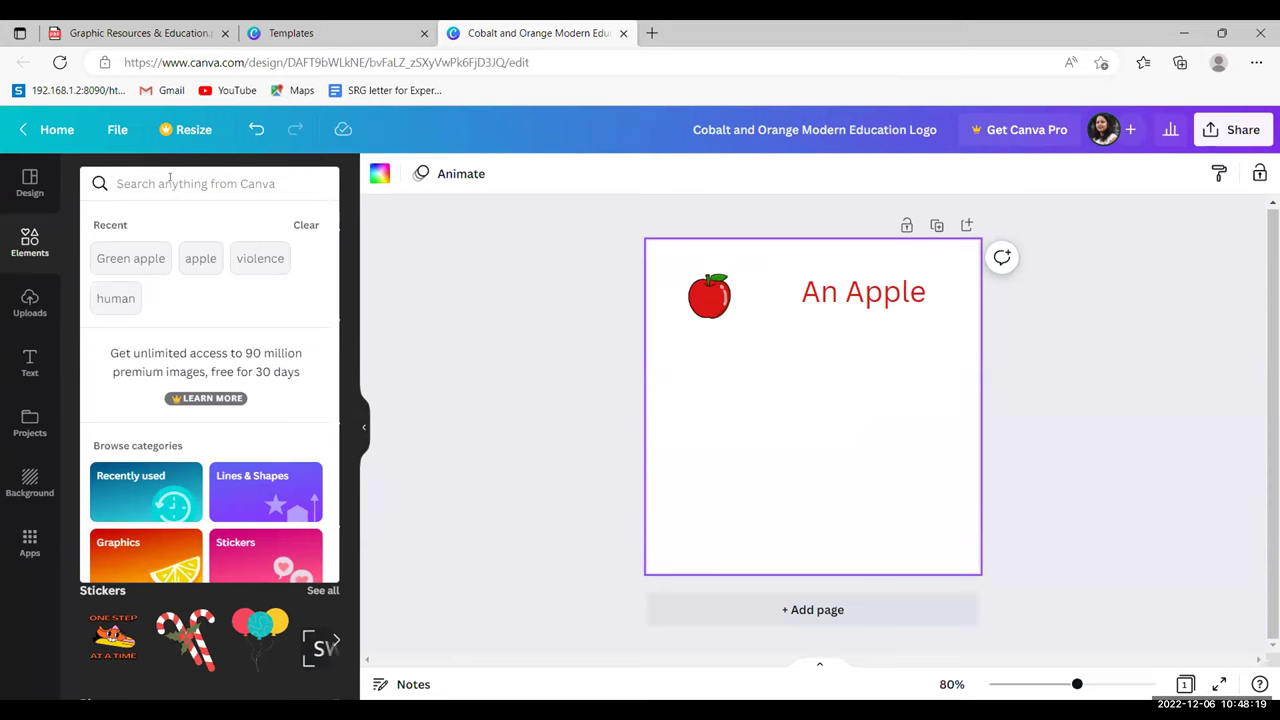
pyautogui.write('Ball')
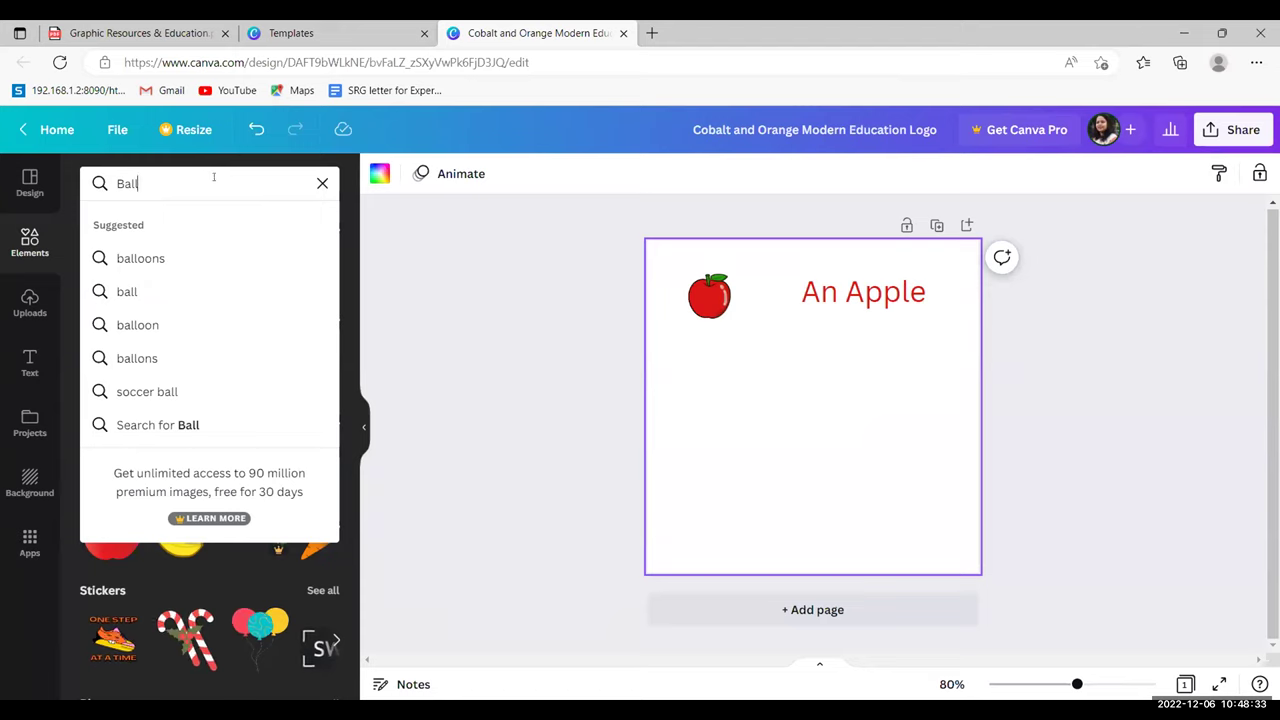
pyautogui.press('Escape')
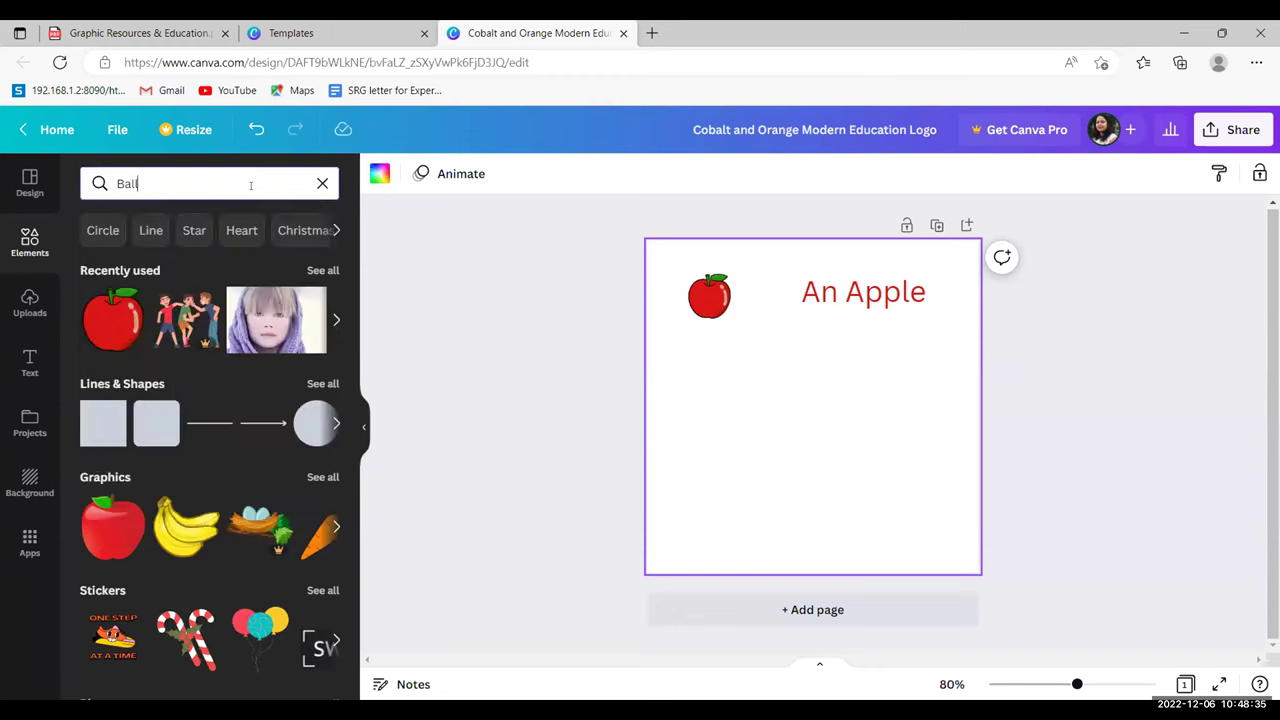
pyautogui.press('Return')
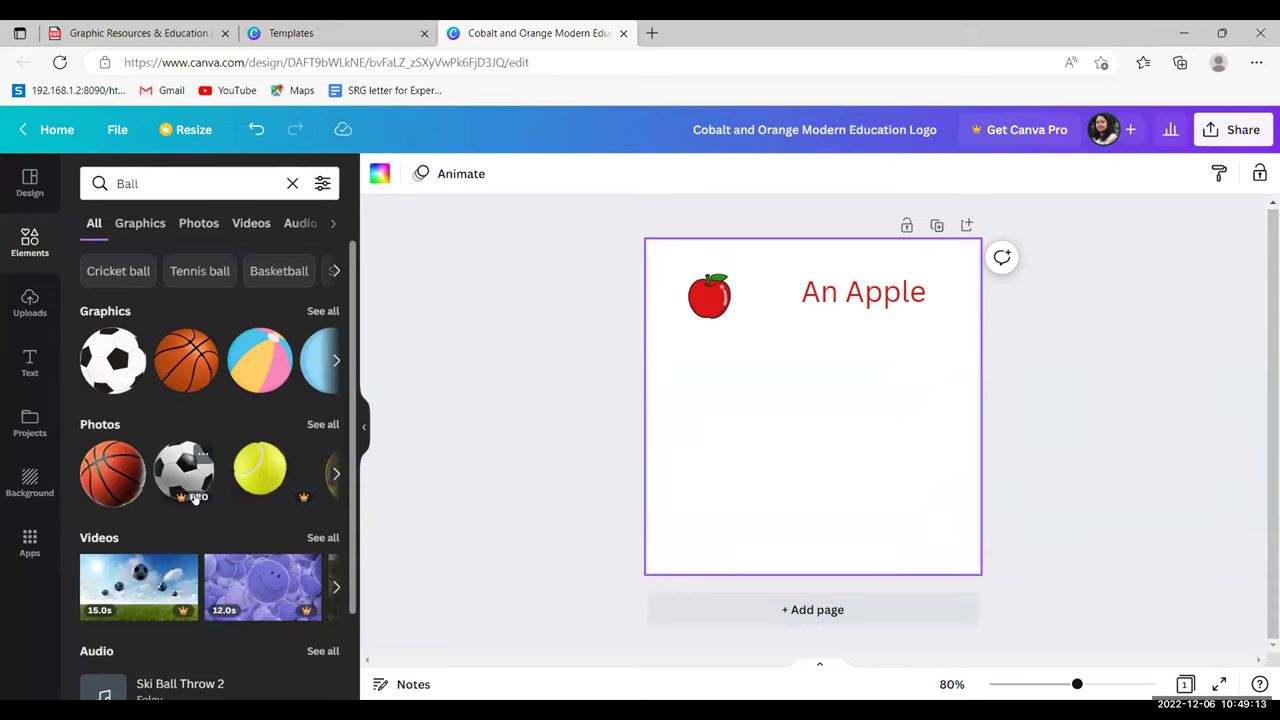
# - Add the soccer ball graphic, shrink it to 75×75 and align it below the apple
pyautogui.click(335, 361)
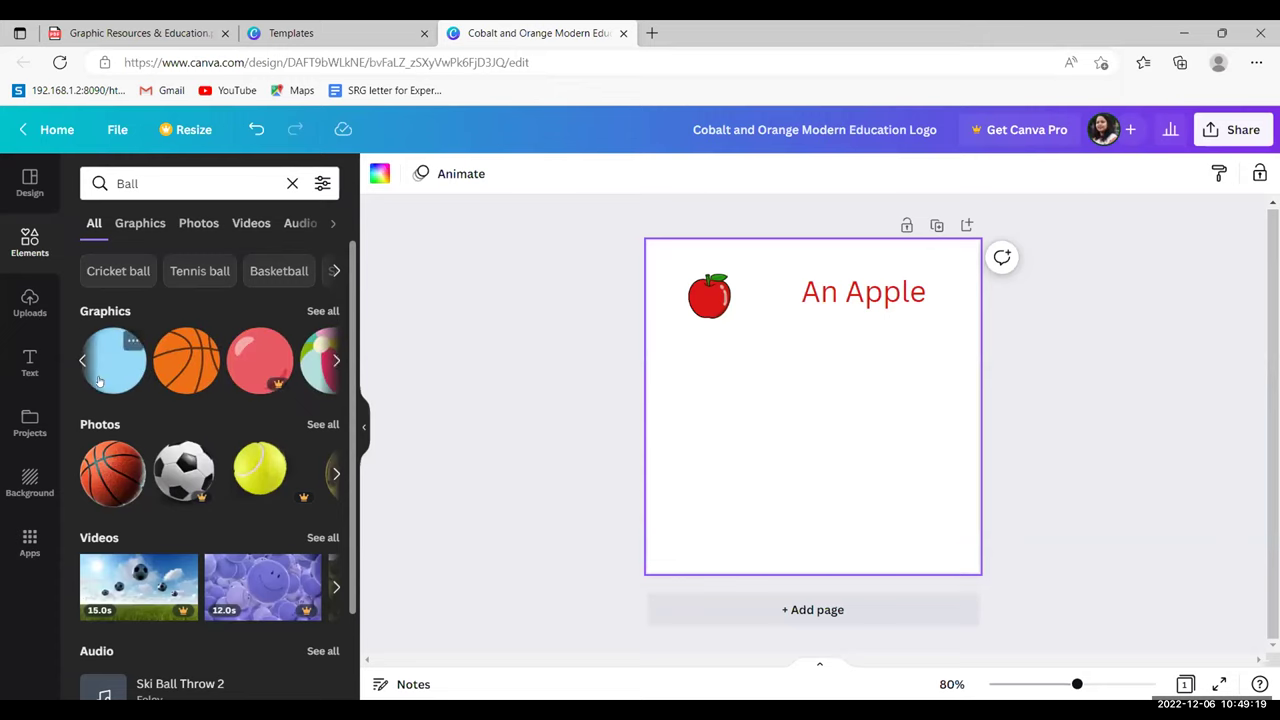
pyautogui.click(337, 361)
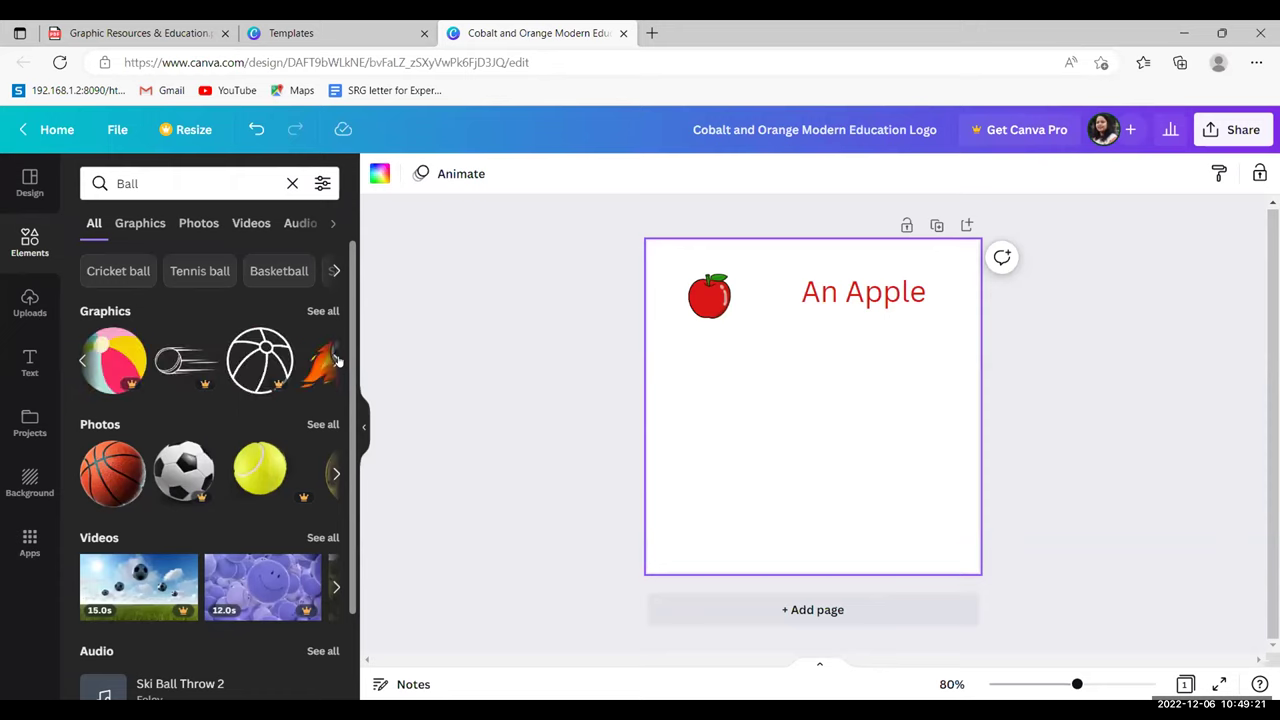
pyautogui.click(80, 361)
pyautogui.click(80, 361)
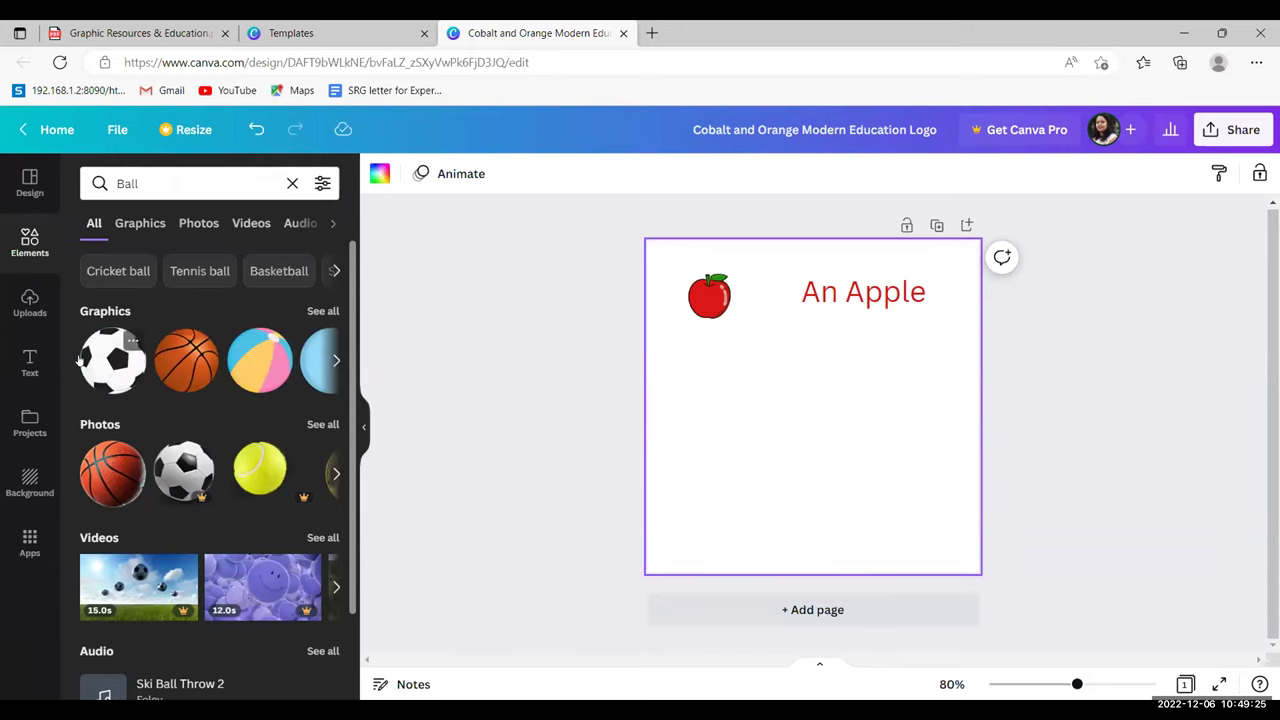
pyautogui.click(111, 345)
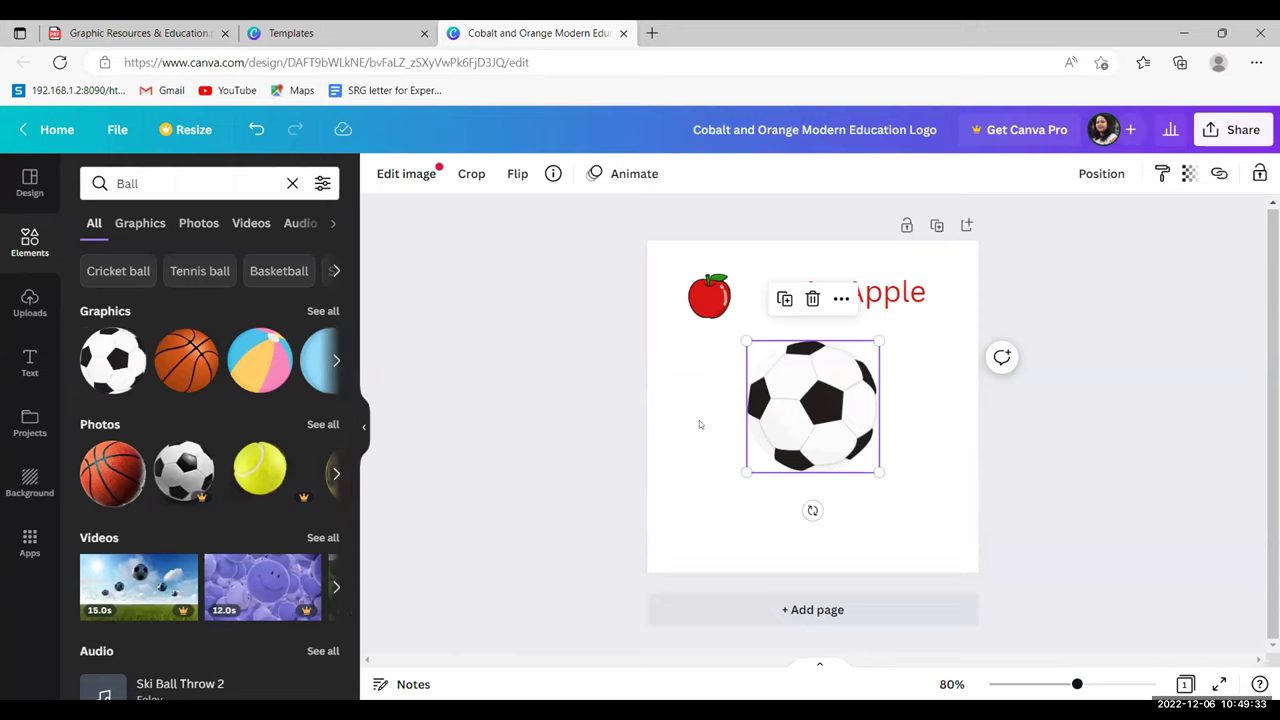
pyautogui.moveTo(875, 469); pyautogui.dragTo(794, 388)
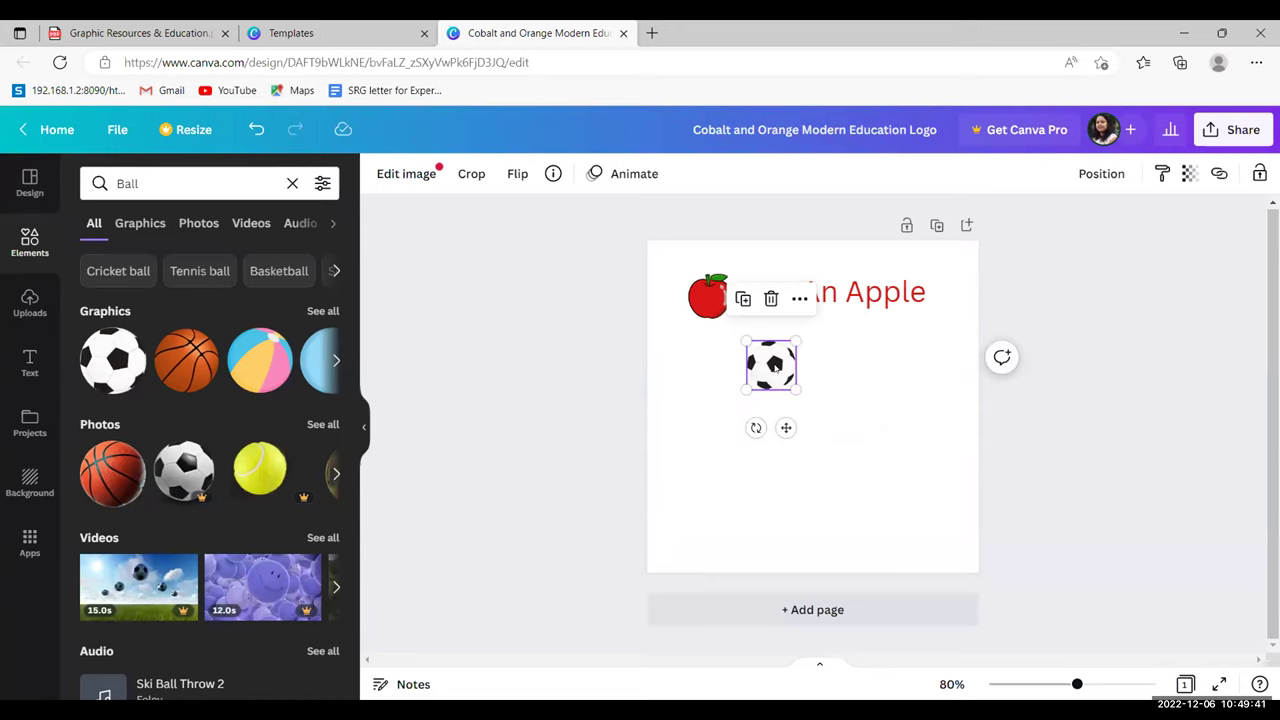
pyautogui.moveTo(775, 368); pyautogui.dragTo(710, 368)
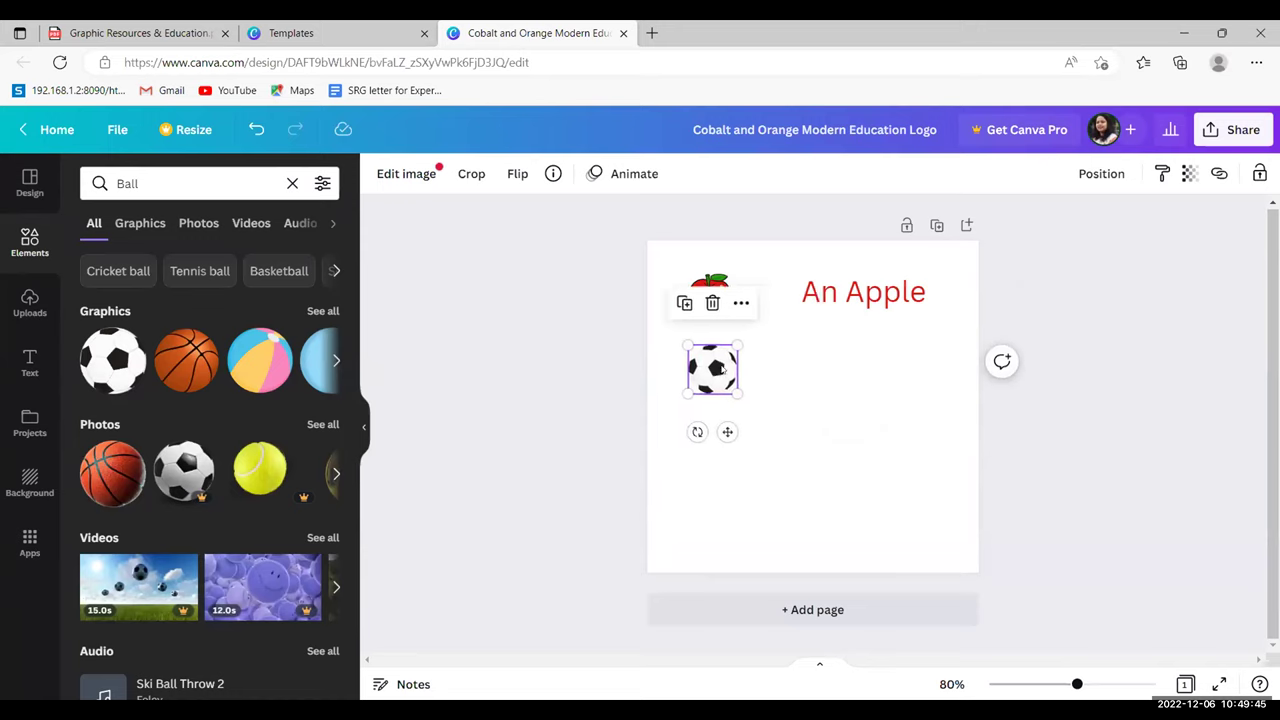
pyautogui.click(837, 407)
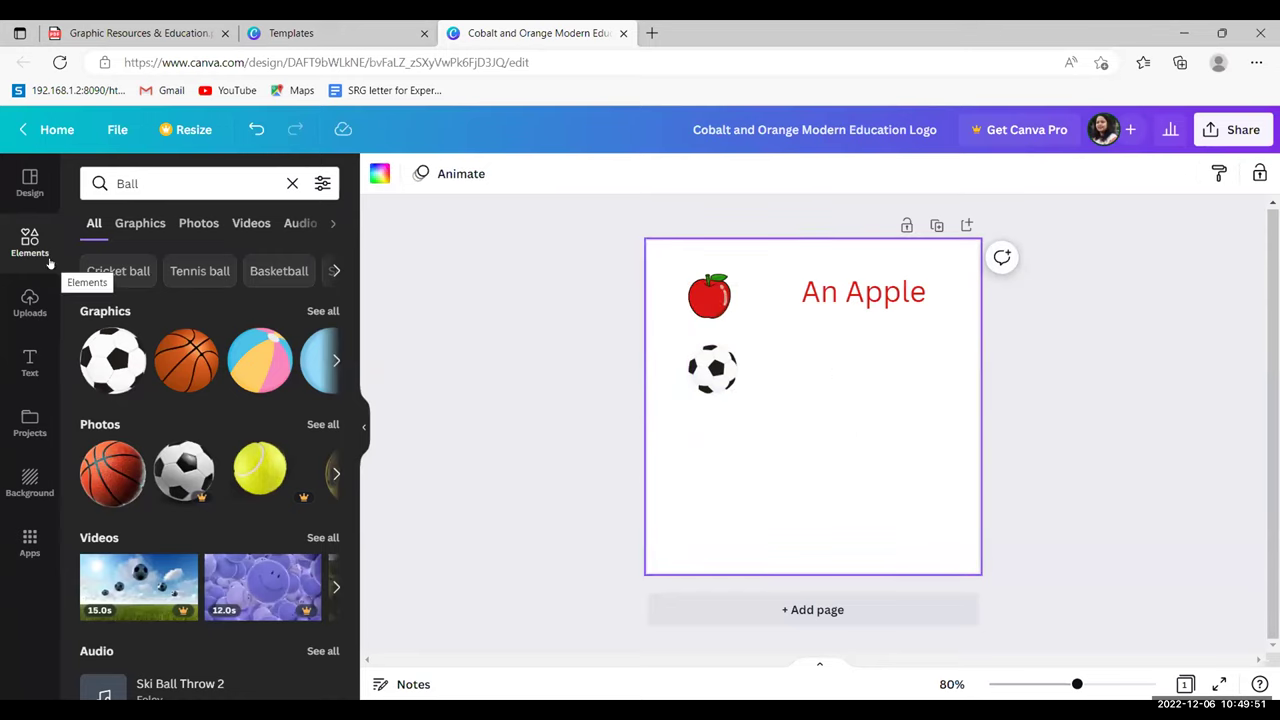
# - Add a heading text box beside the football and replace its placeholder with red 'A ball'
pyautogui.click(30, 366)
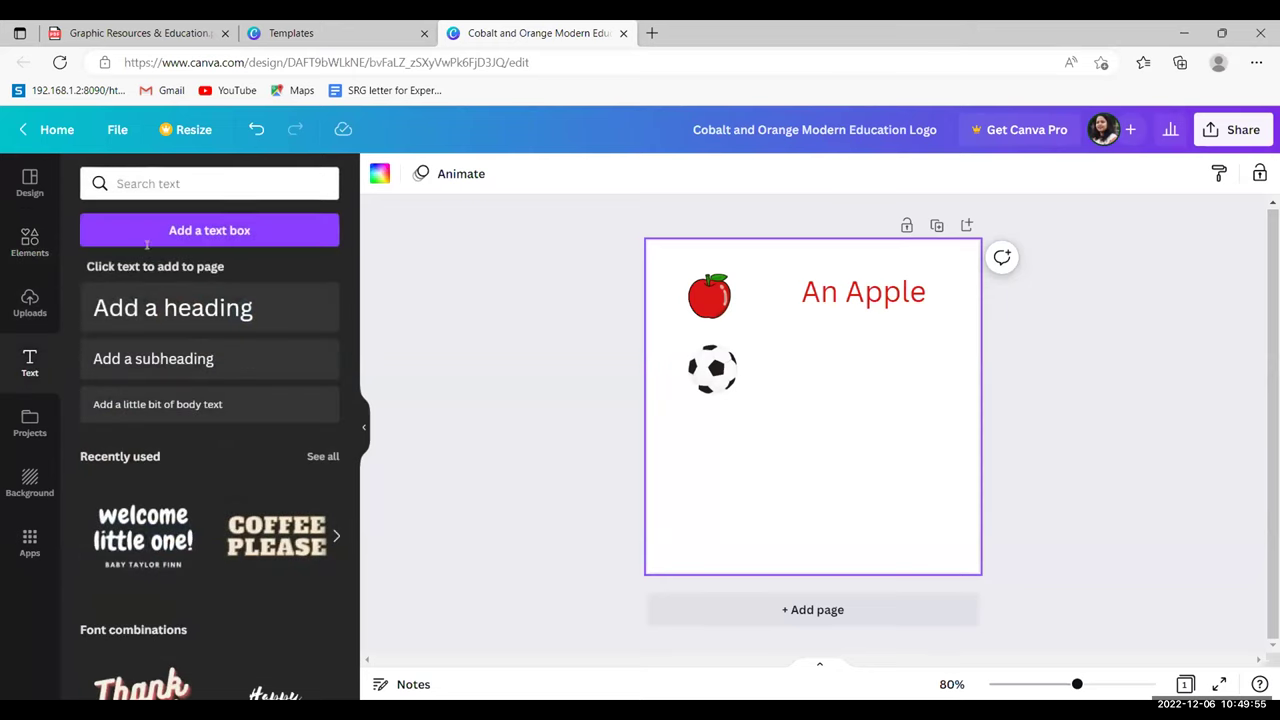
pyautogui.click(205, 310)
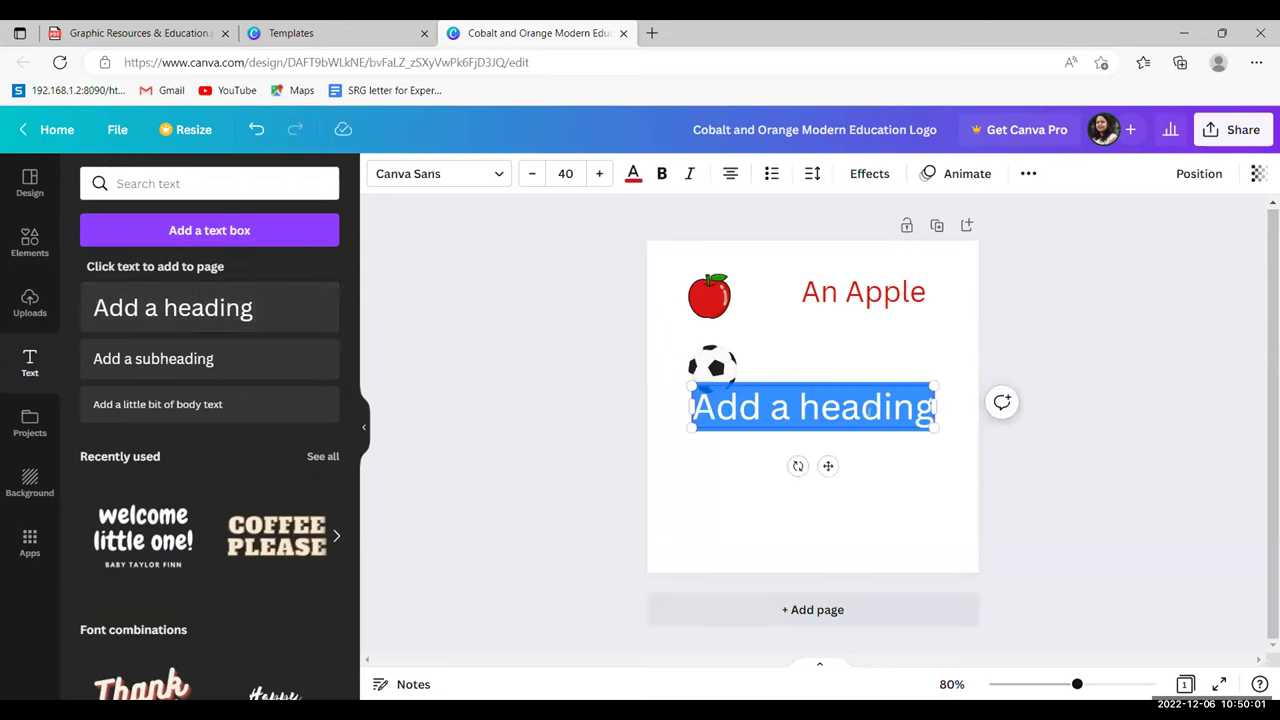
pyautogui.doubleClick(866, 407)
pyautogui.hotkey('ctrl', 'a')
pyautogui.press('BackSpace')
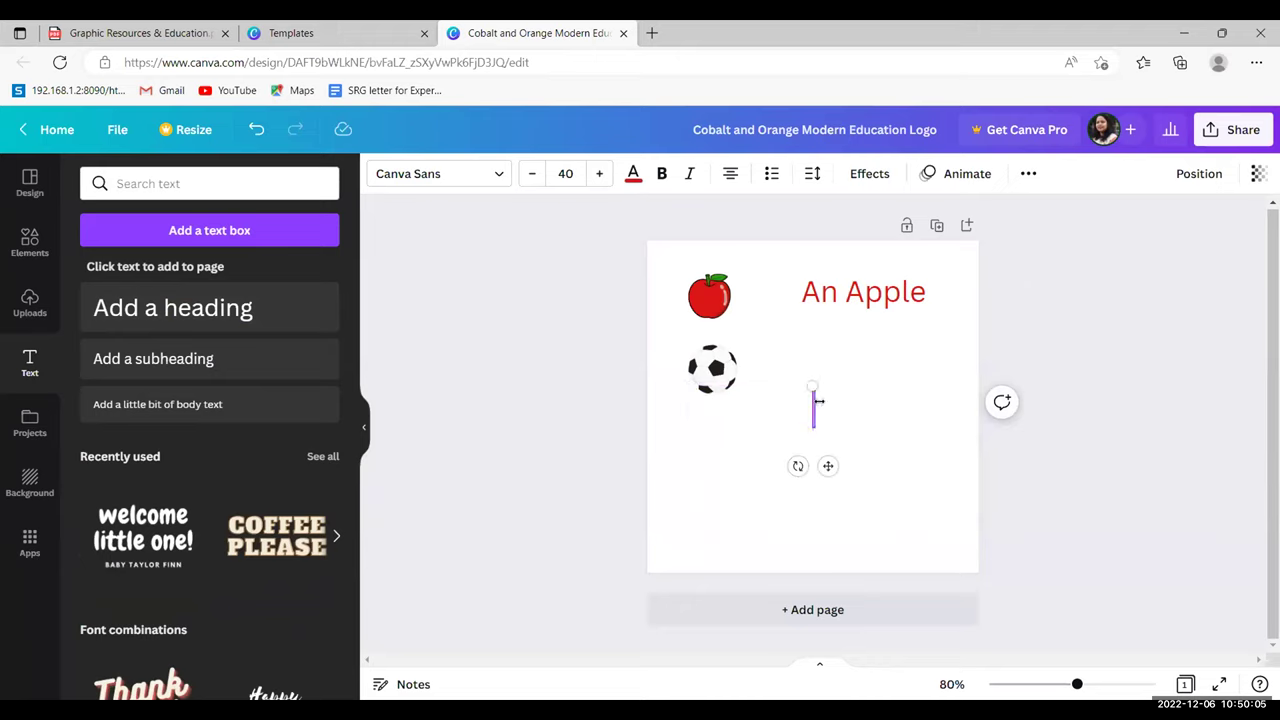
pyautogui.write('b')
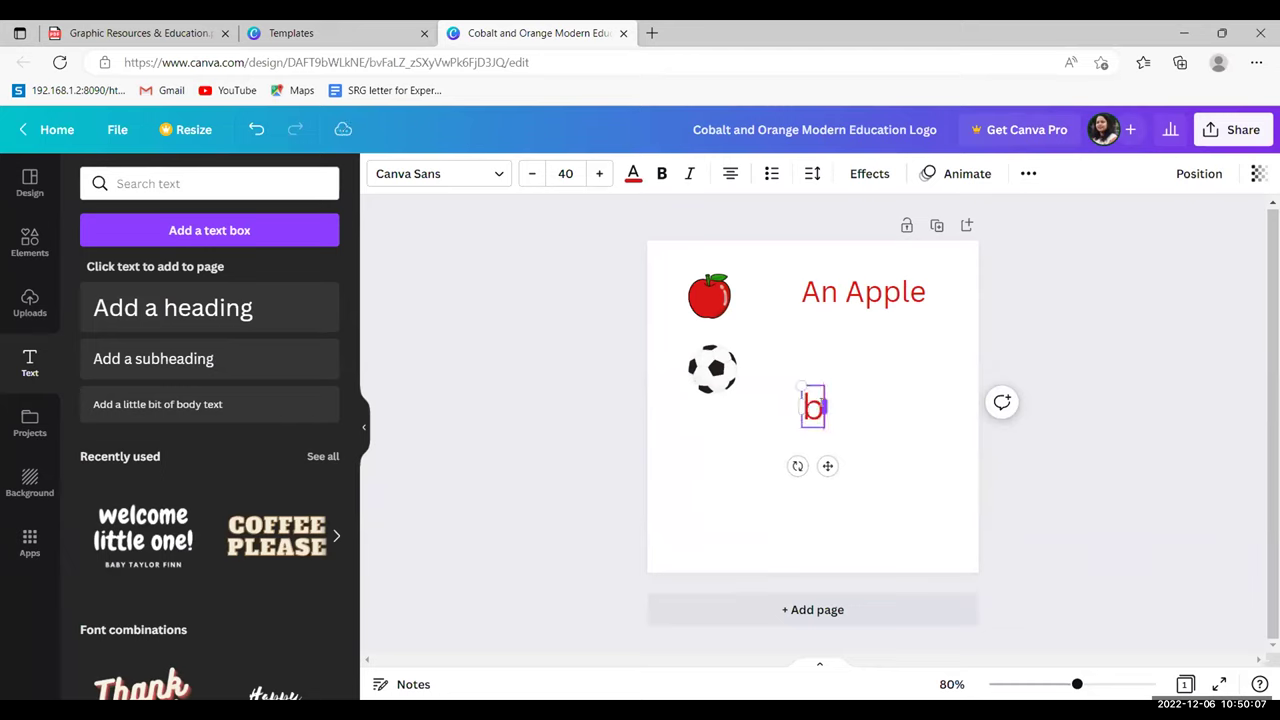
pyautogui.write('all')
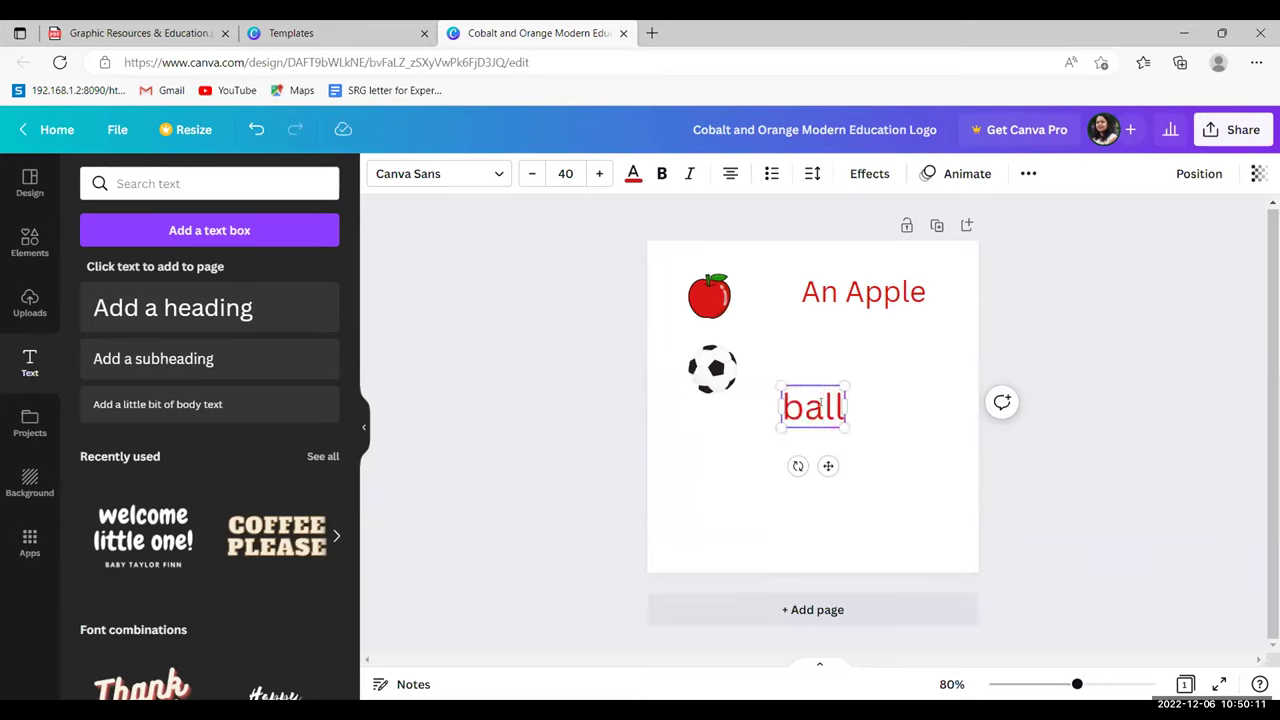
pyautogui.press('Home')
pyautogui.write('A')
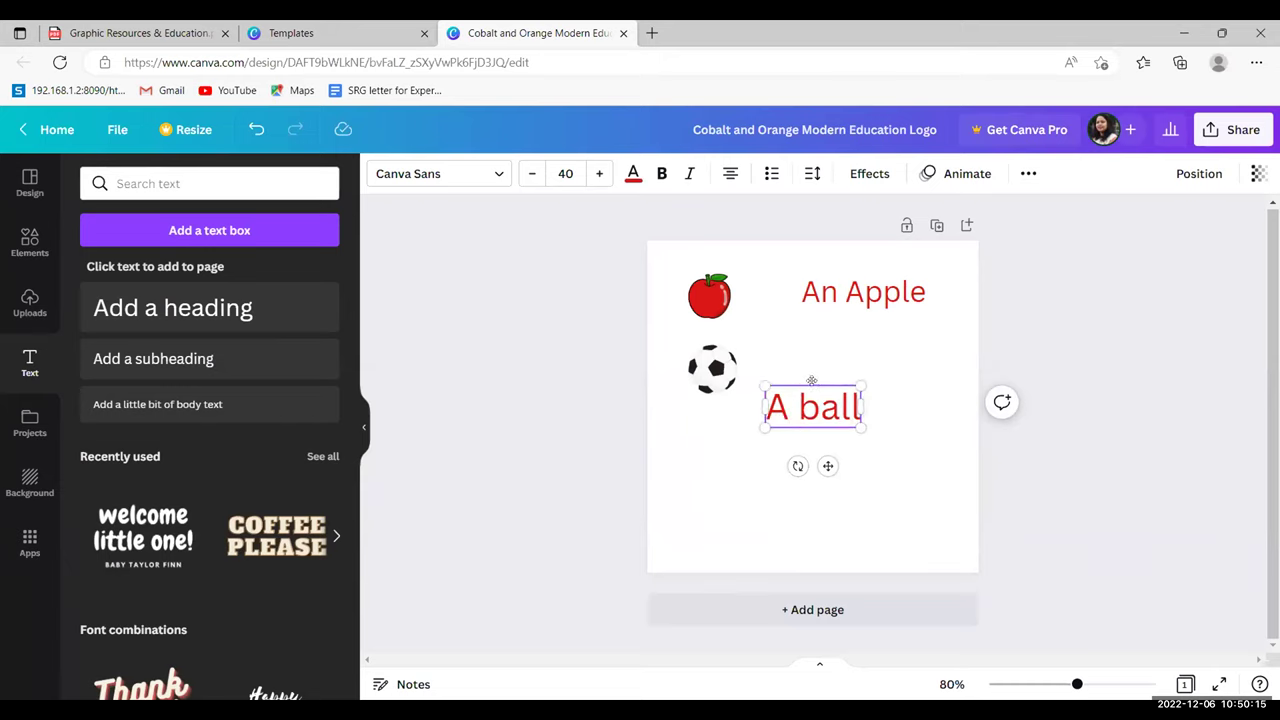
pyautogui.click(815, 383)
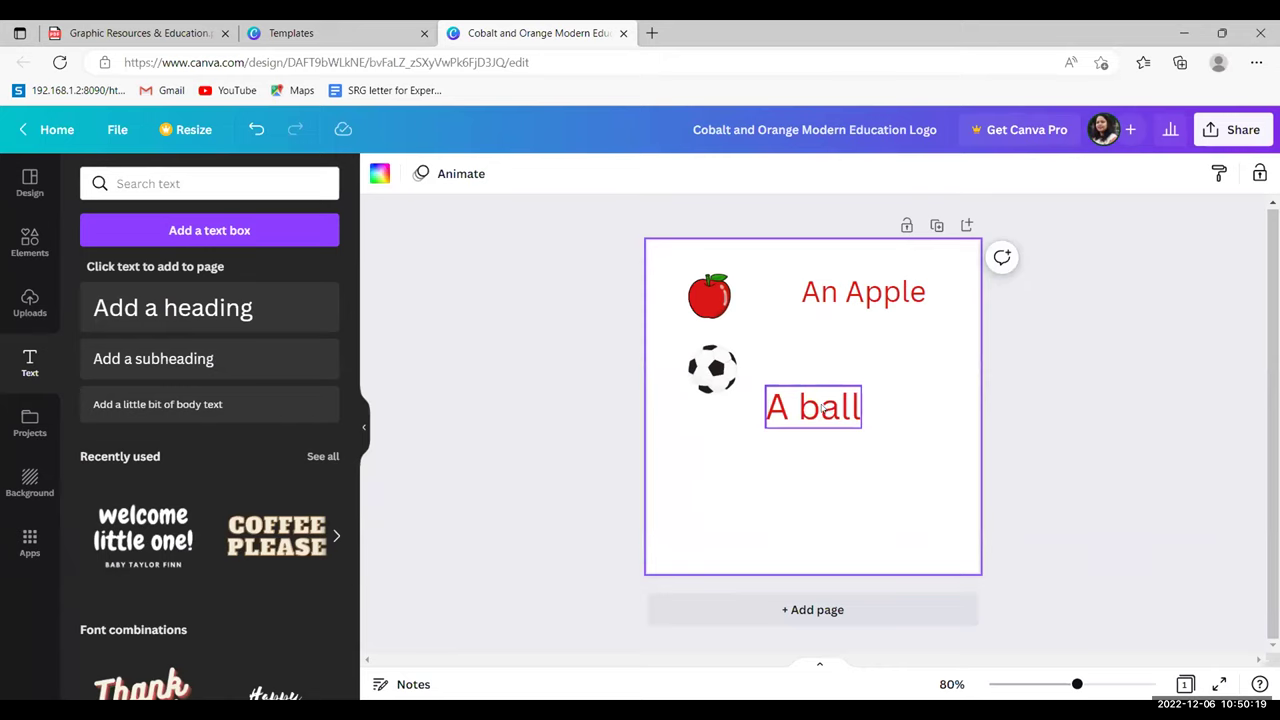
# - Move 'A ball' up level with the football, lined up under 'An Apple'
pyautogui.click(823, 408)
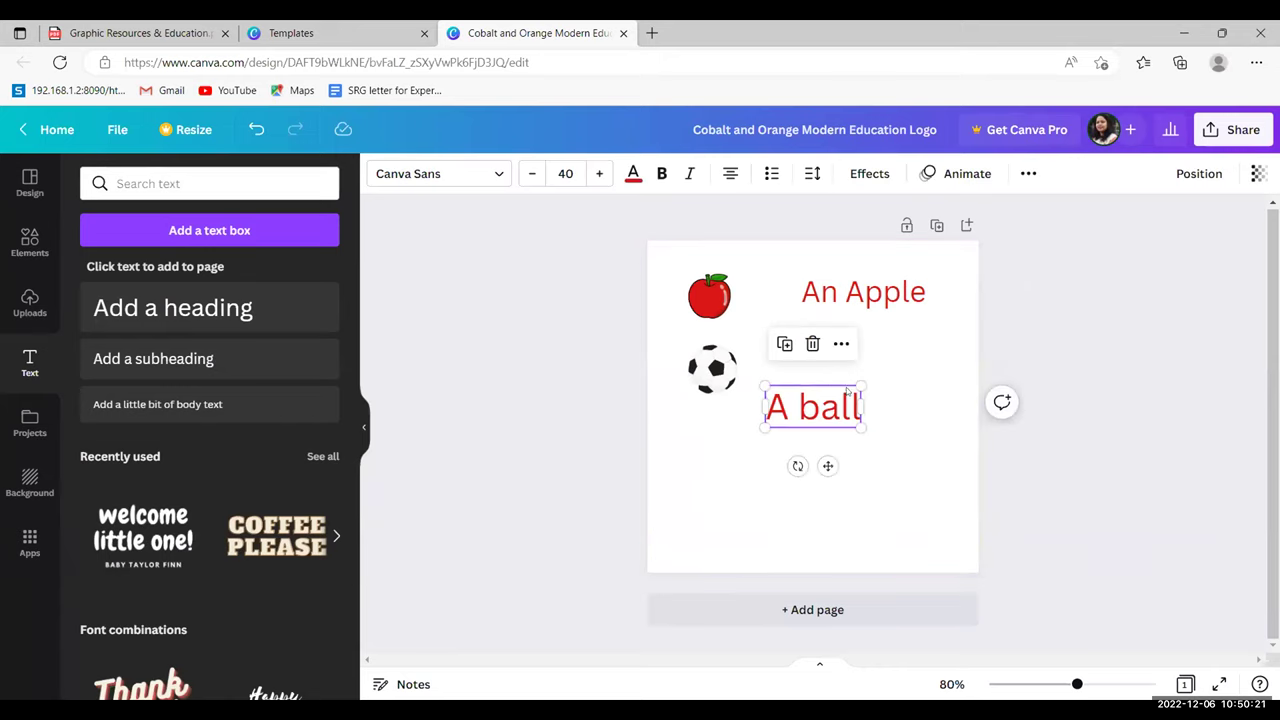
pyautogui.moveTo(847, 409); pyautogui.dragTo(904, 372)
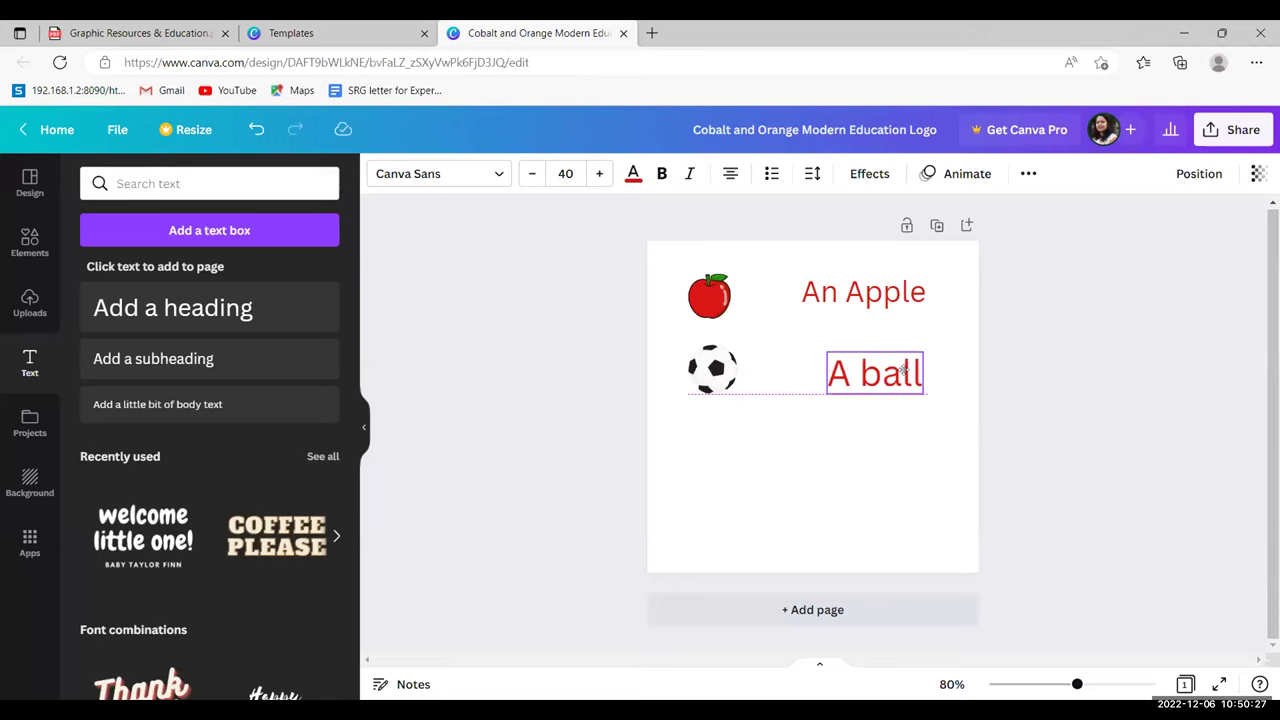
pyautogui.moveTo(904, 370); pyautogui.dragTo(910, 370)
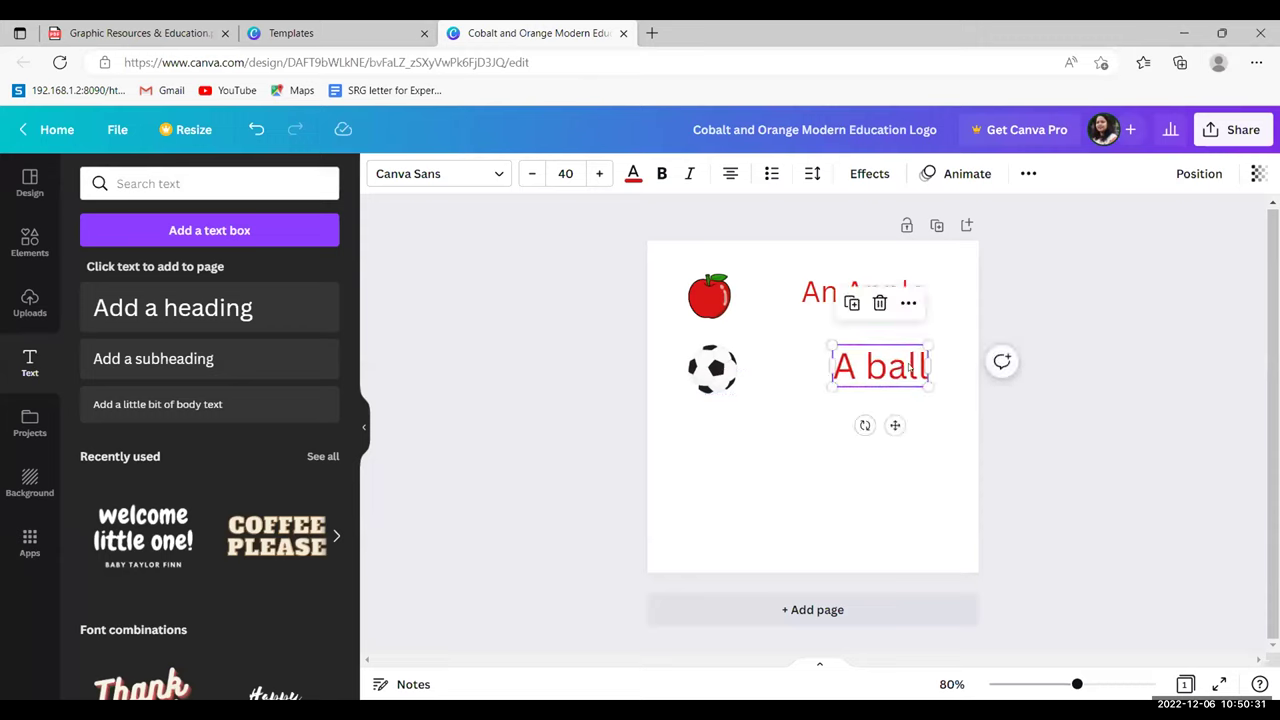
# - Change the 'A ball' text colour from red to near-black
pyautogui.doubleClick(907, 370)
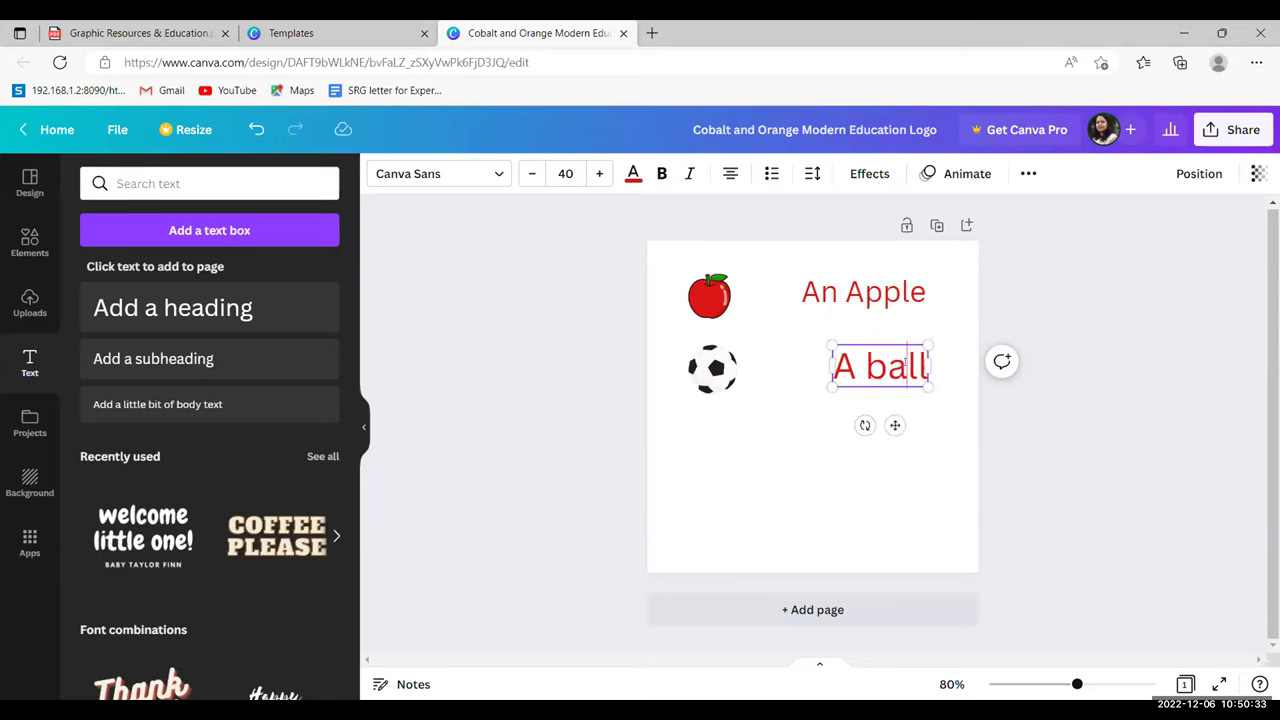
pyautogui.click(633, 174)
pyautogui.click(172, 420)
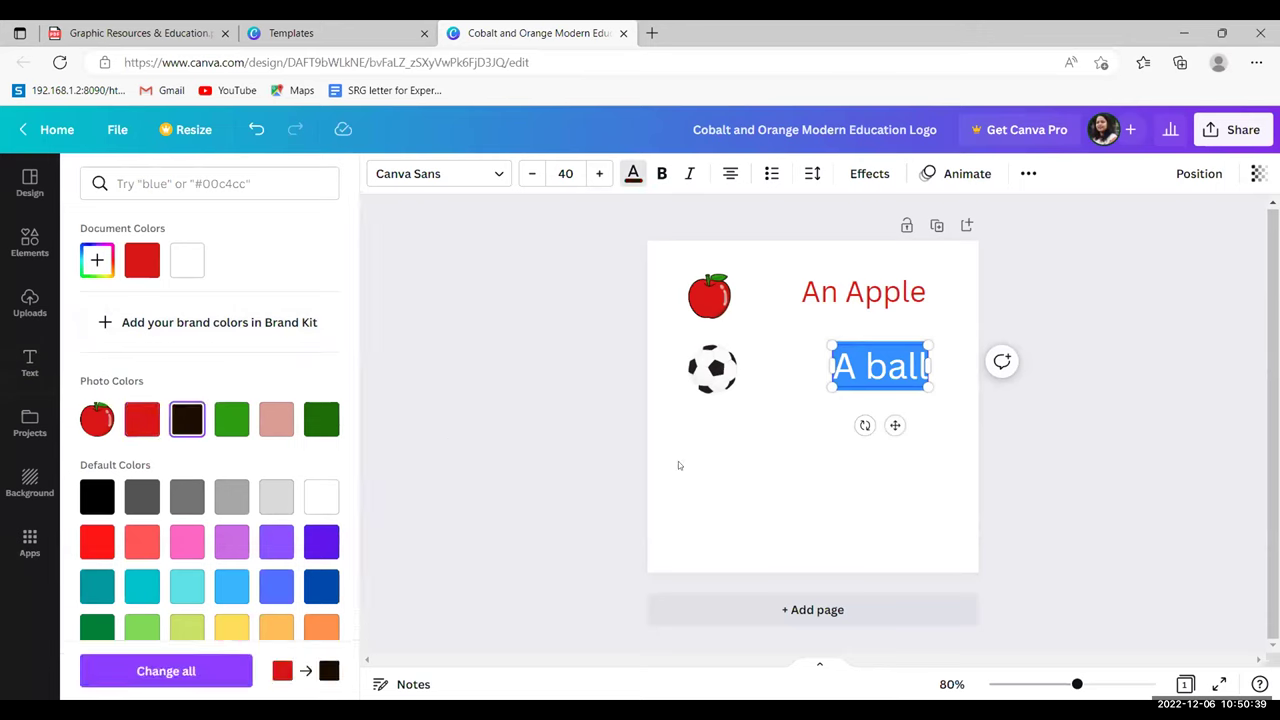
pyautogui.press('Escape')
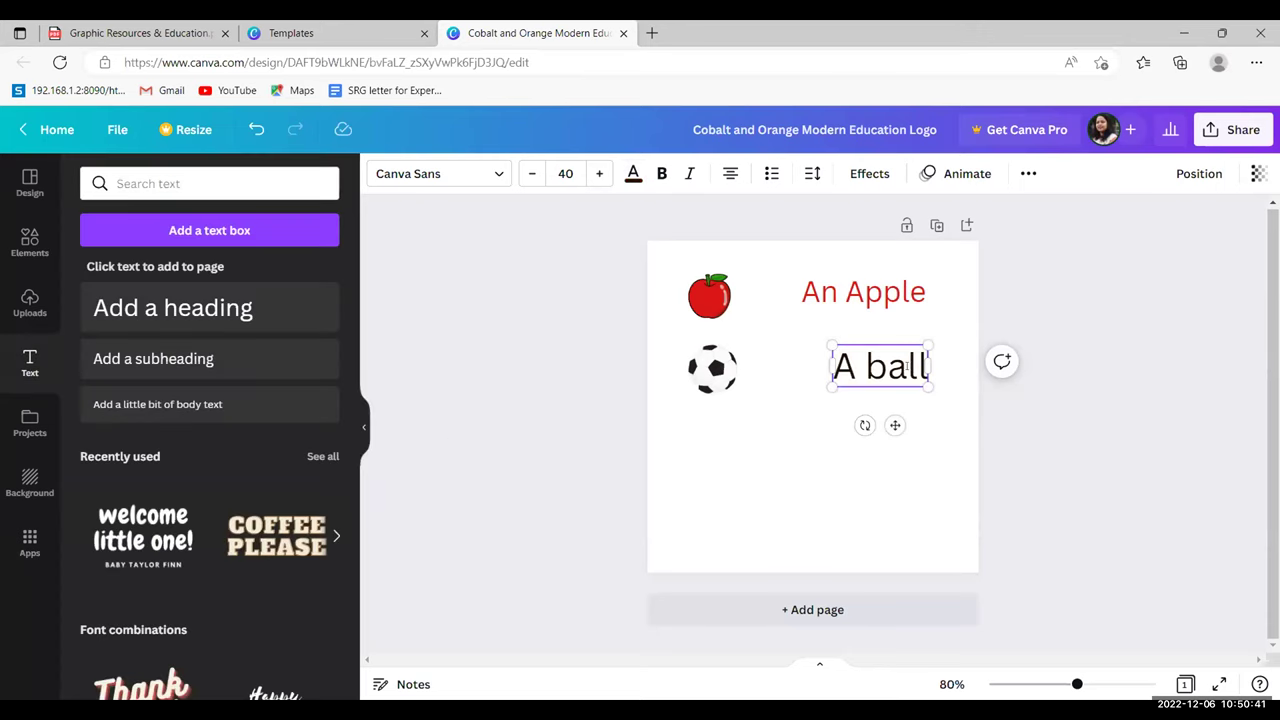
# - Shrink 'A ball' to about font size 32.9 by its corner handle
pyautogui.doubleClick(907, 366)
pyautogui.doubleClick(860, 367)
pyautogui.tripleClick(860, 367)
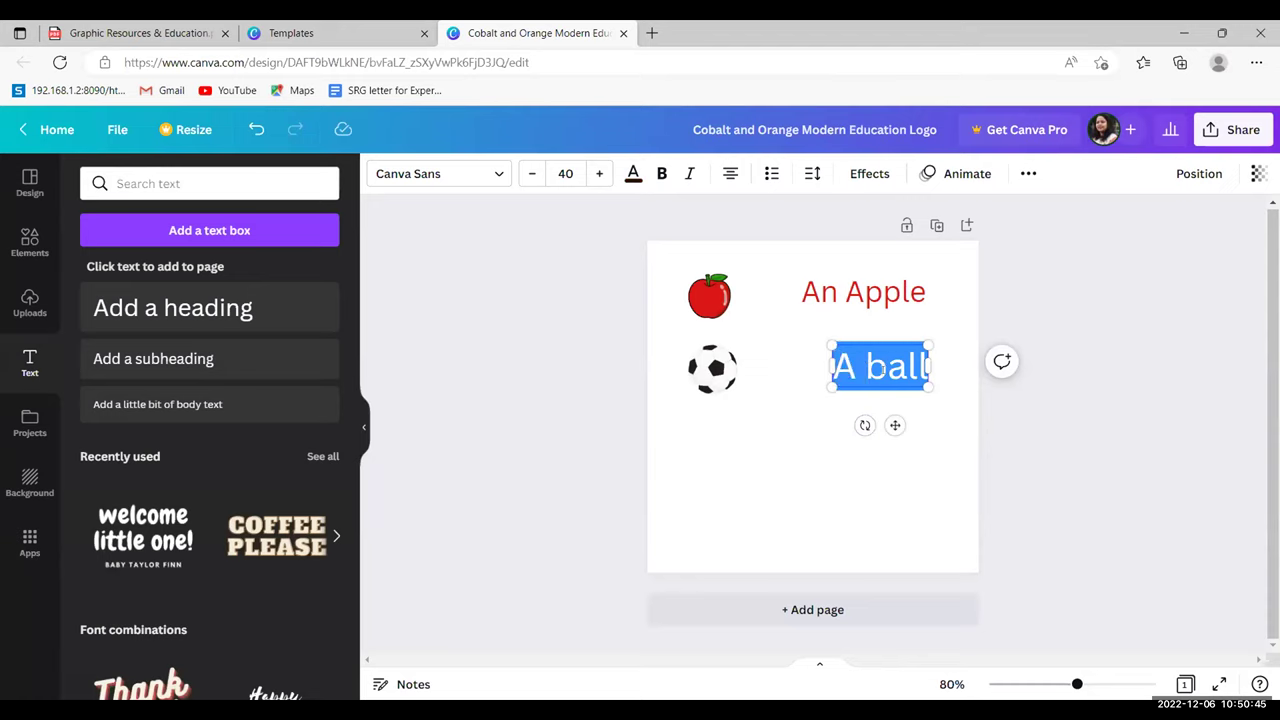
pyautogui.moveTo(928, 384); pyautogui.dragTo(915, 372)
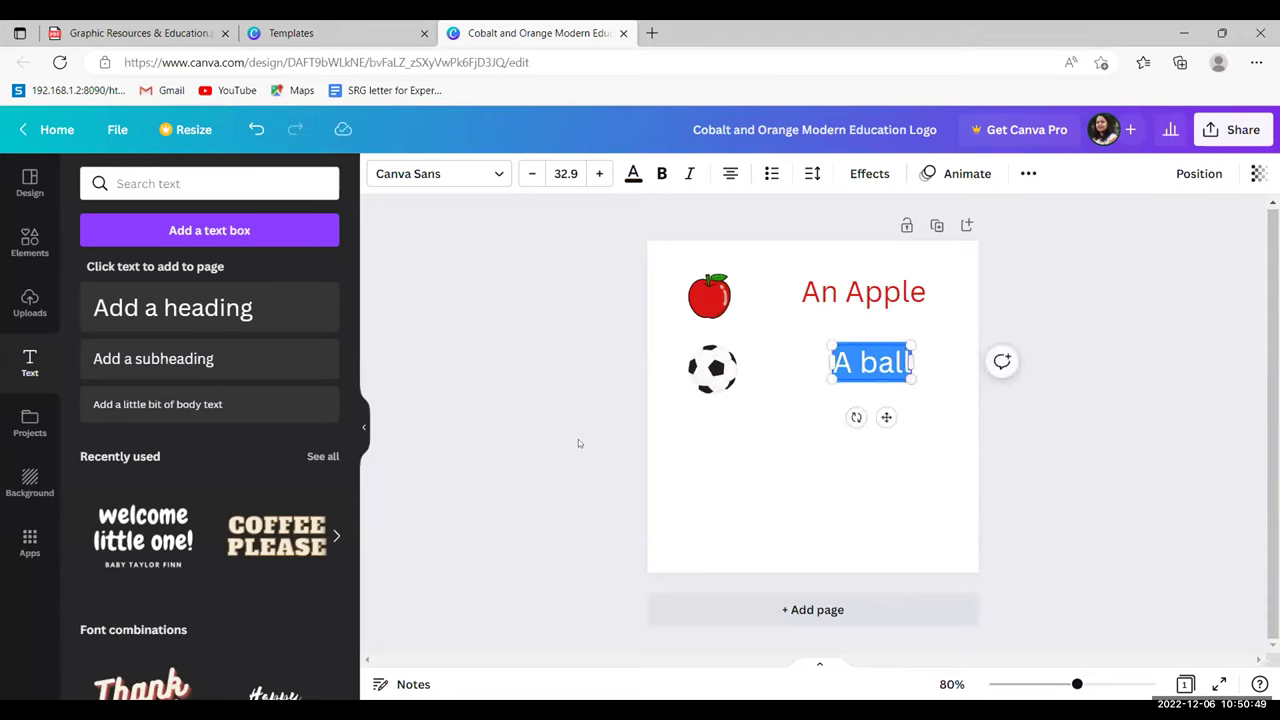
pyautogui.click(757, 462)
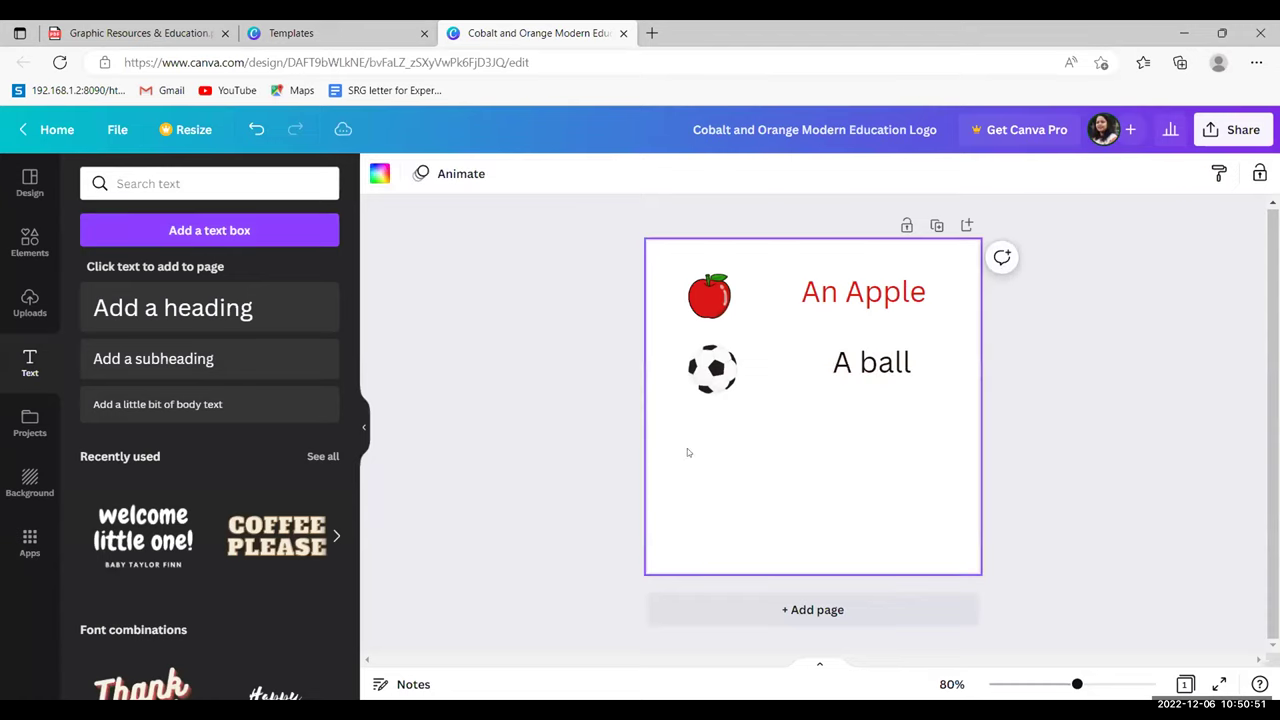
# - Browse the Design logo templates and Styles, then return to the Elements 'Ball' results
pyautogui.click(30, 178)
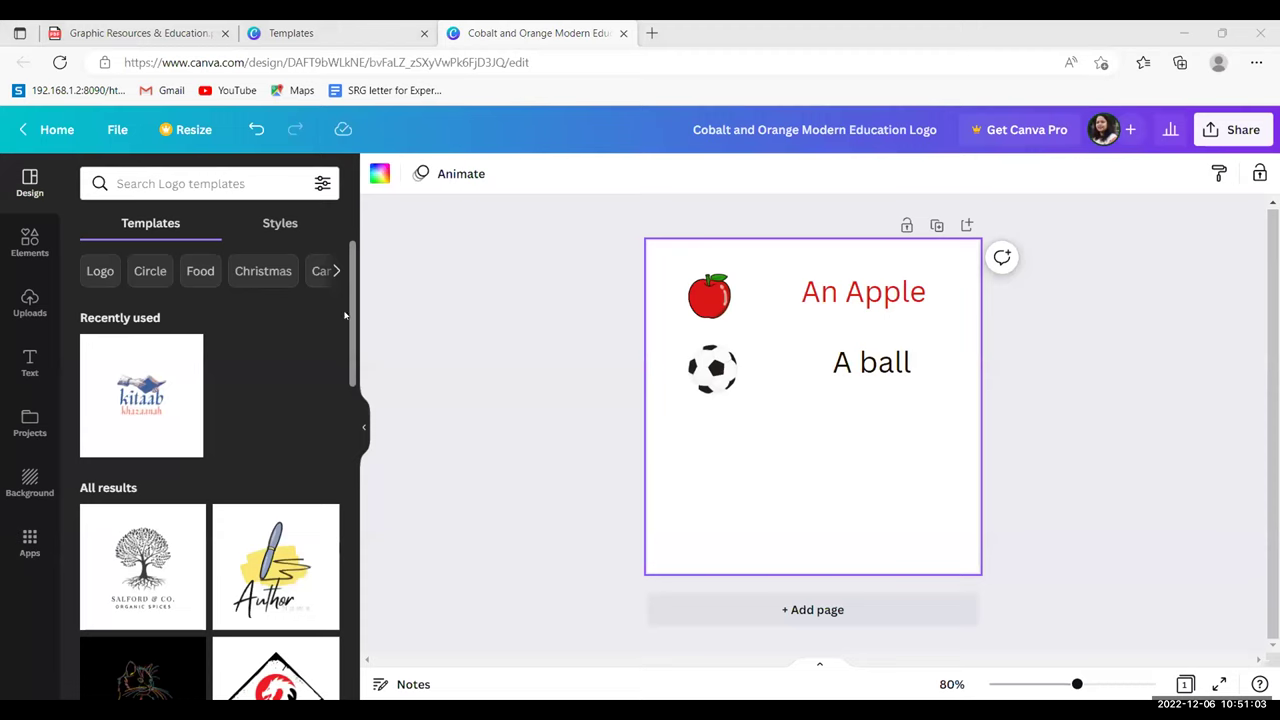
pyautogui.scroll(-2, 352, 360)
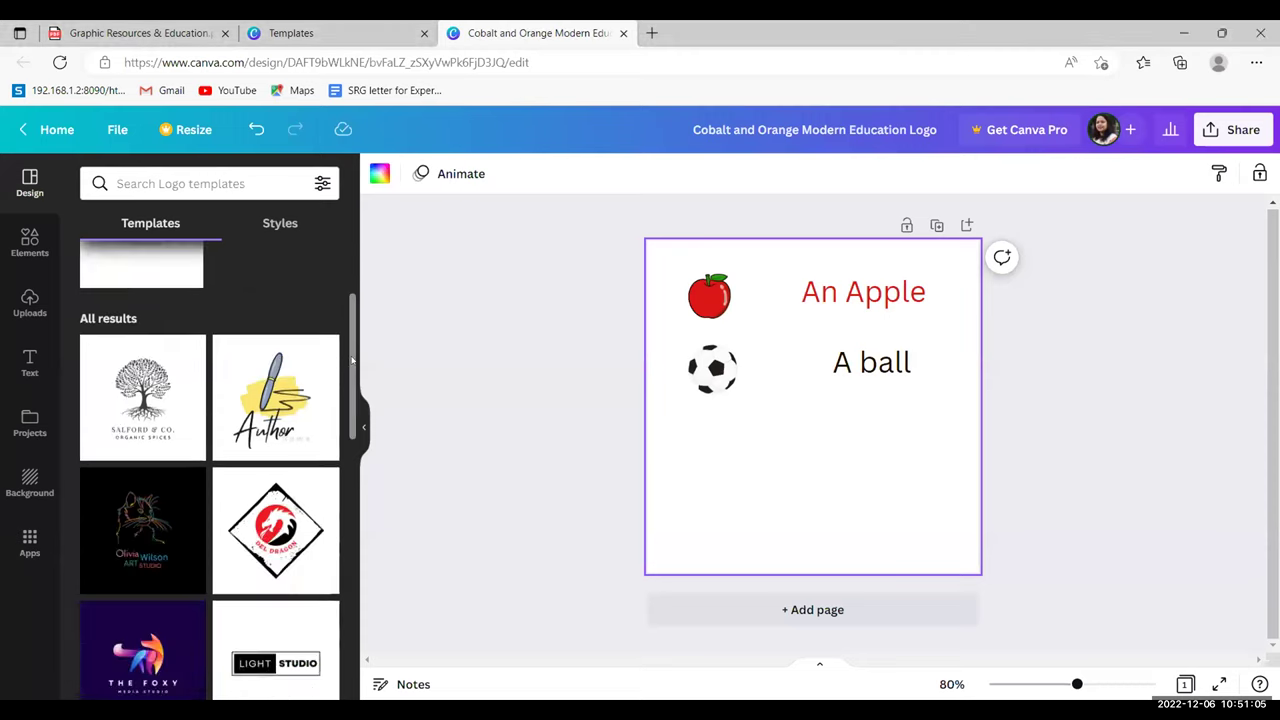
pyautogui.scroll(2, 355, 262)
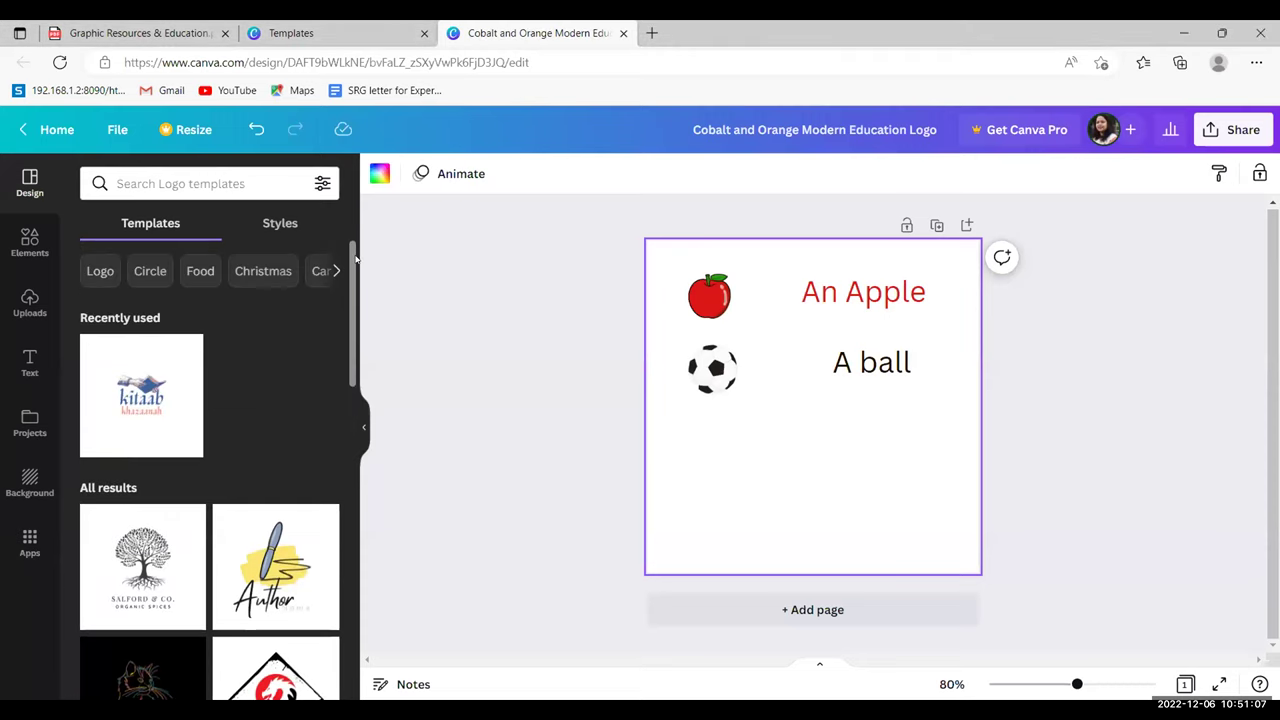
pyautogui.scroll(-3, 355, 260)
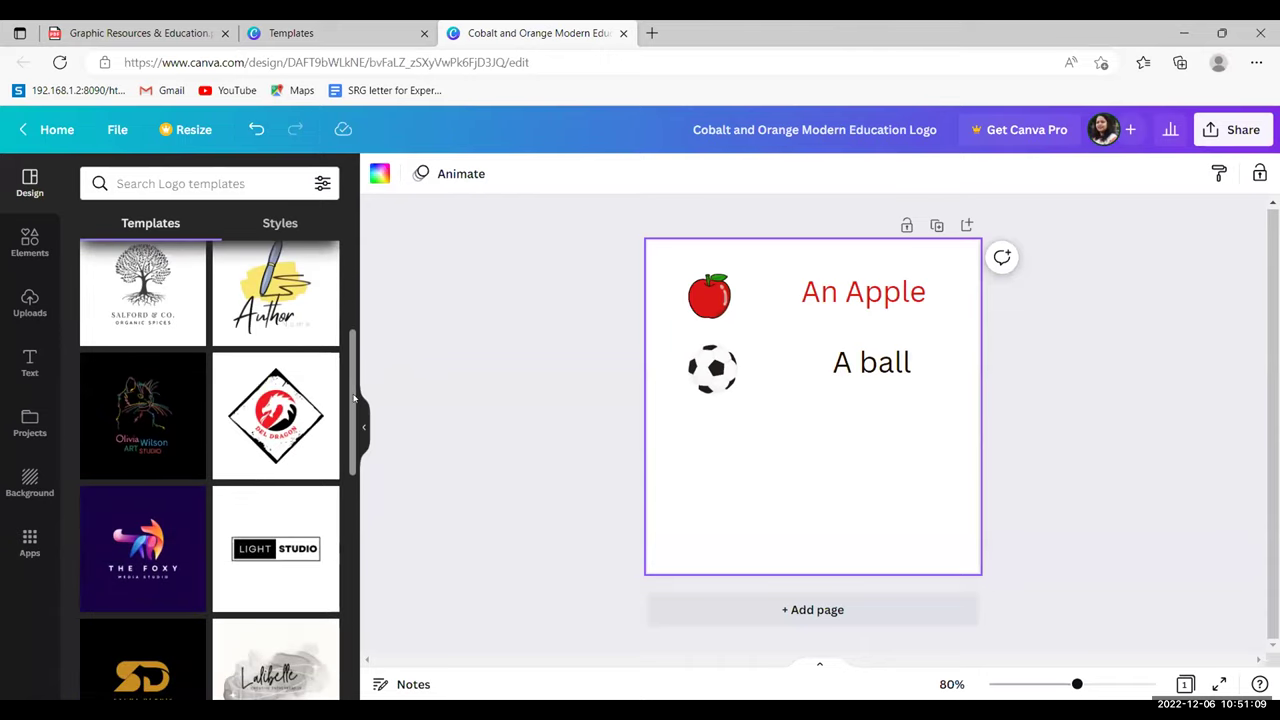
pyautogui.scroll(-1, 354, 398)
pyautogui.scroll(-2, 354, 460)
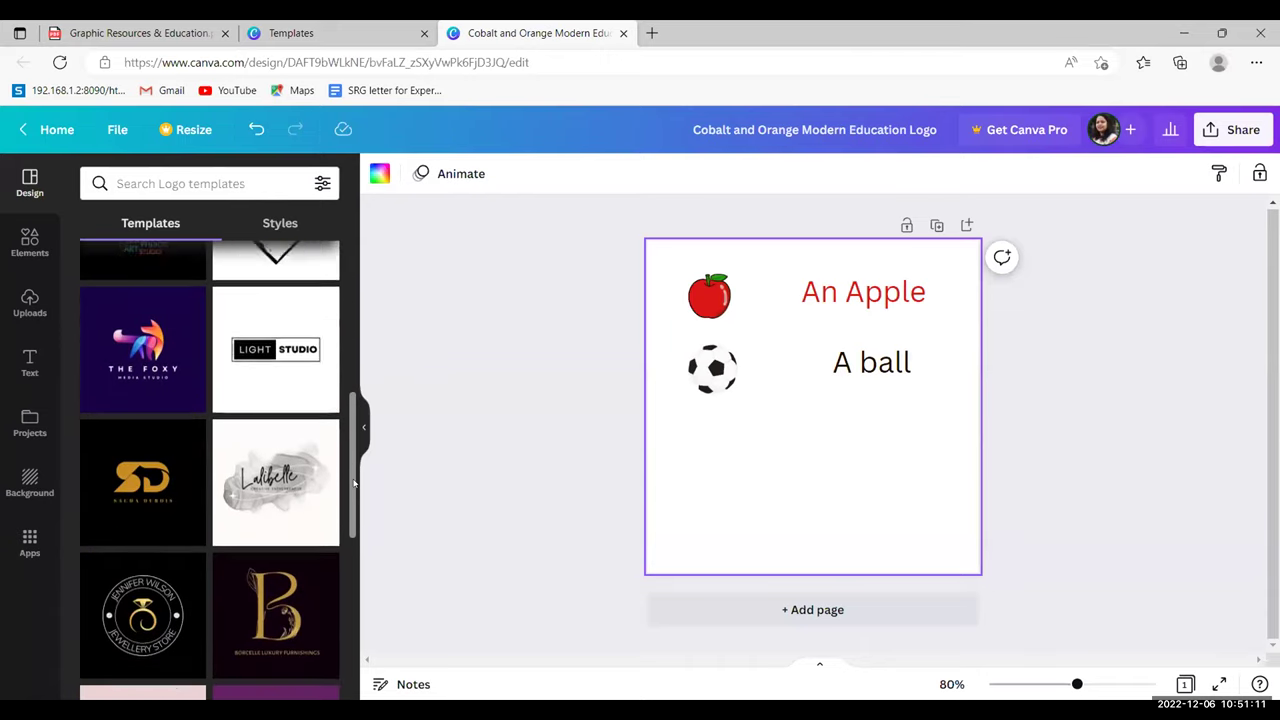
pyautogui.scroll(-3, 354, 484)
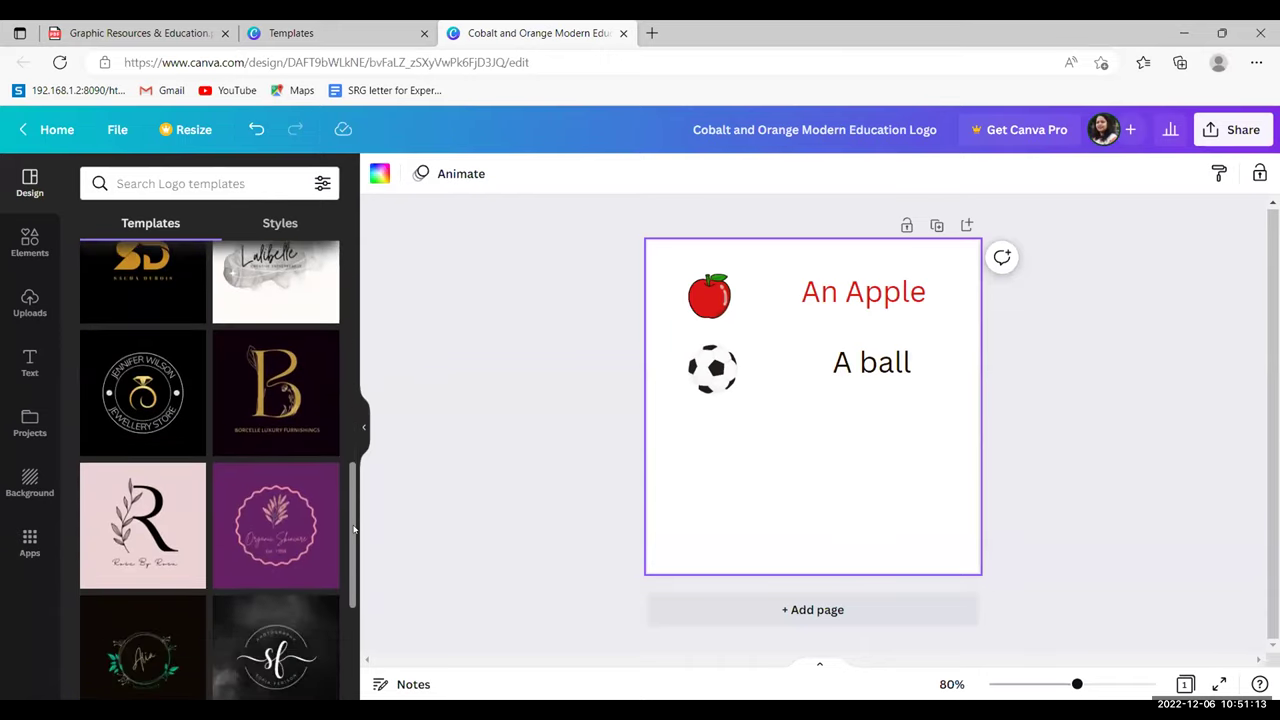
pyautogui.scroll(-5, 354, 530)
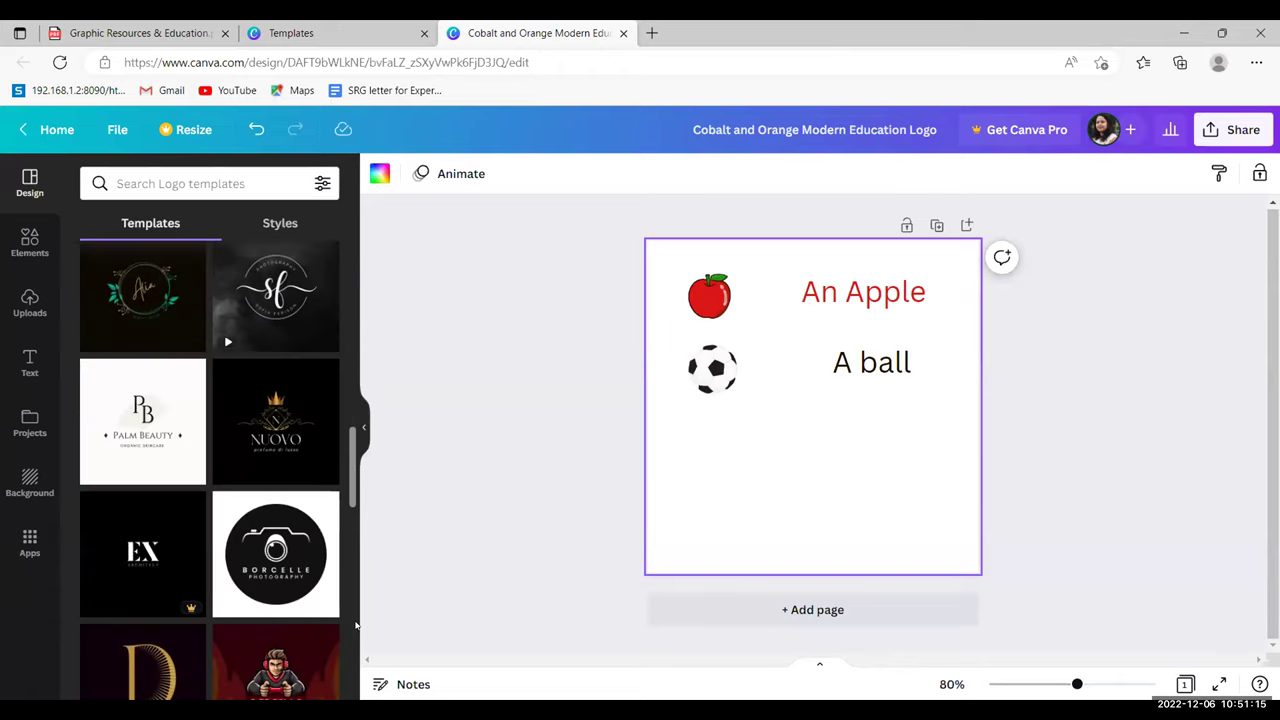
pyautogui.scroll(-2, 360, 630)
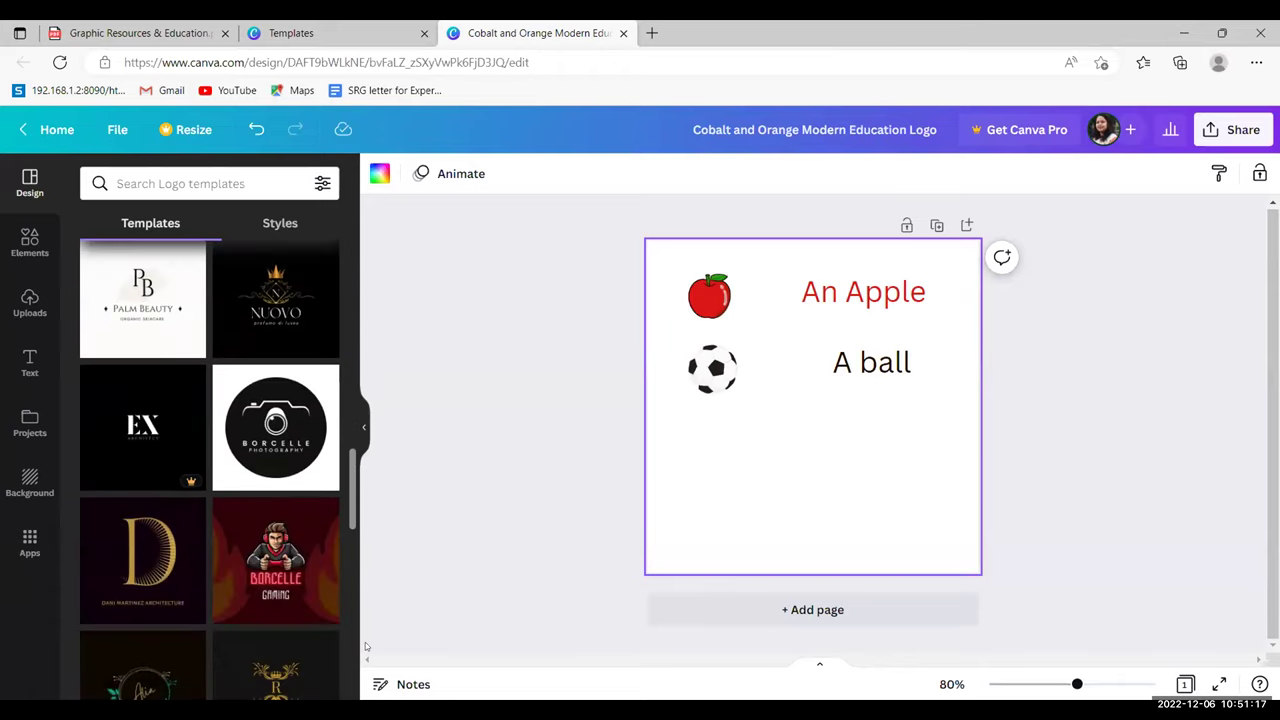
pyautogui.scroll(-4, 366, 647)
pyautogui.scroll(6, 376, 614)
pyautogui.scroll(-2, 377, 612)
pyautogui.scroll(5, 380, 563)
pyautogui.scroll(-5, 380, 600)
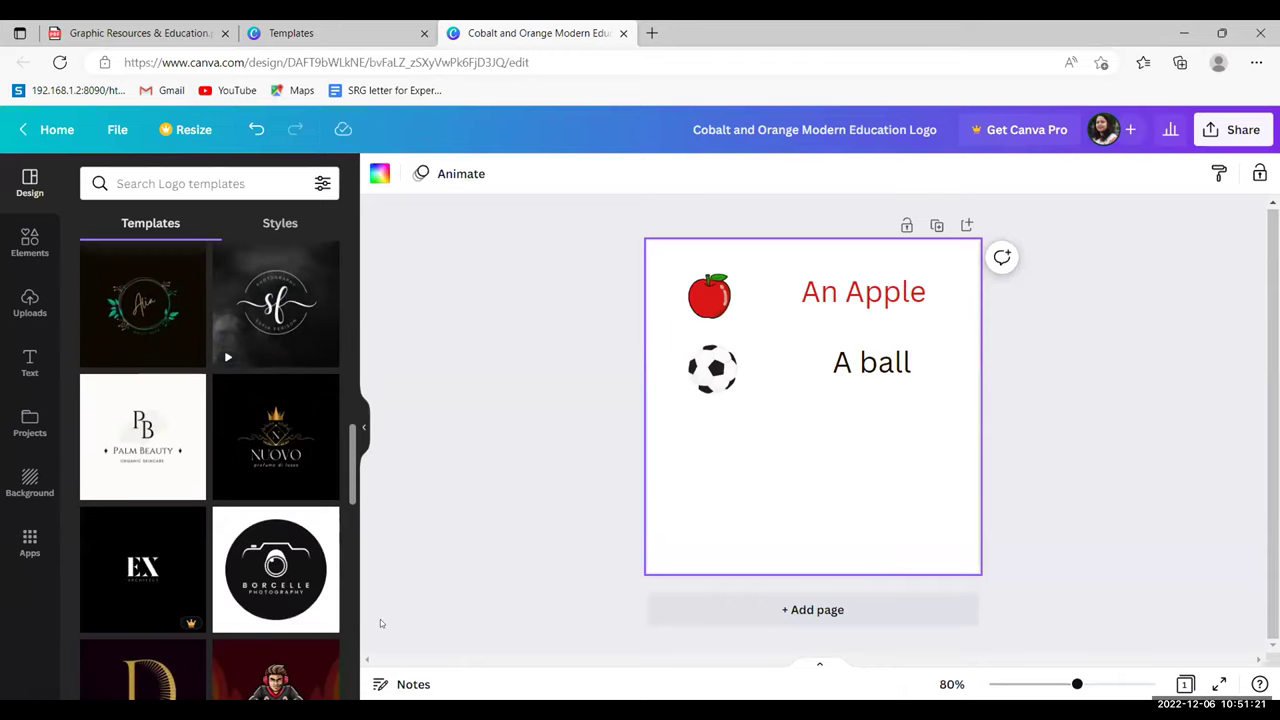
pyautogui.scroll(10, 383, 560)
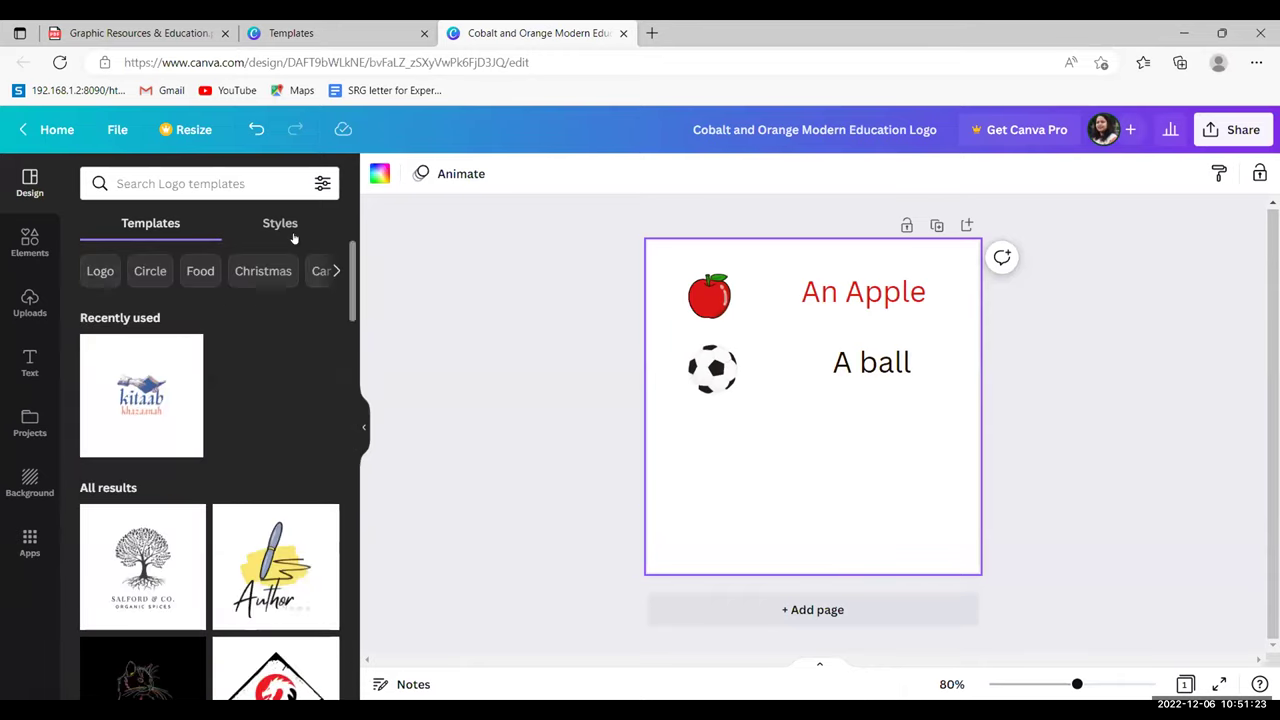
pyautogui.click(280, 224)
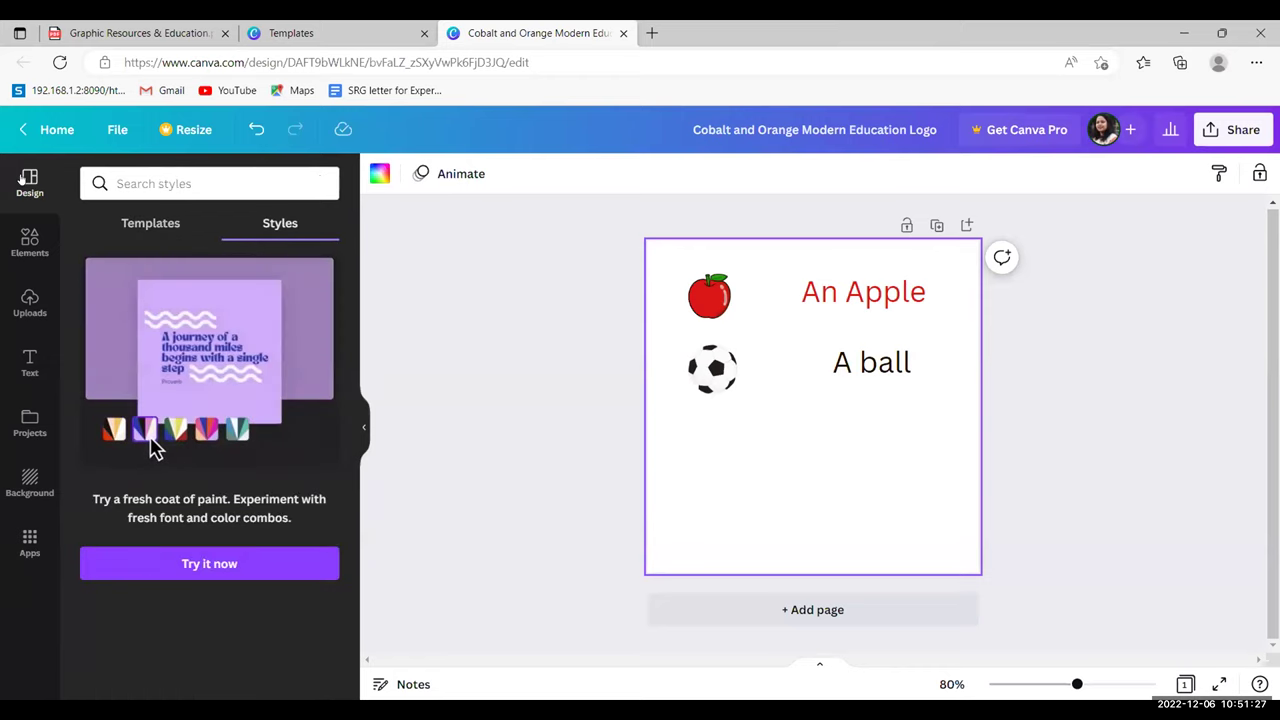
pyautogui.click(24, 250)
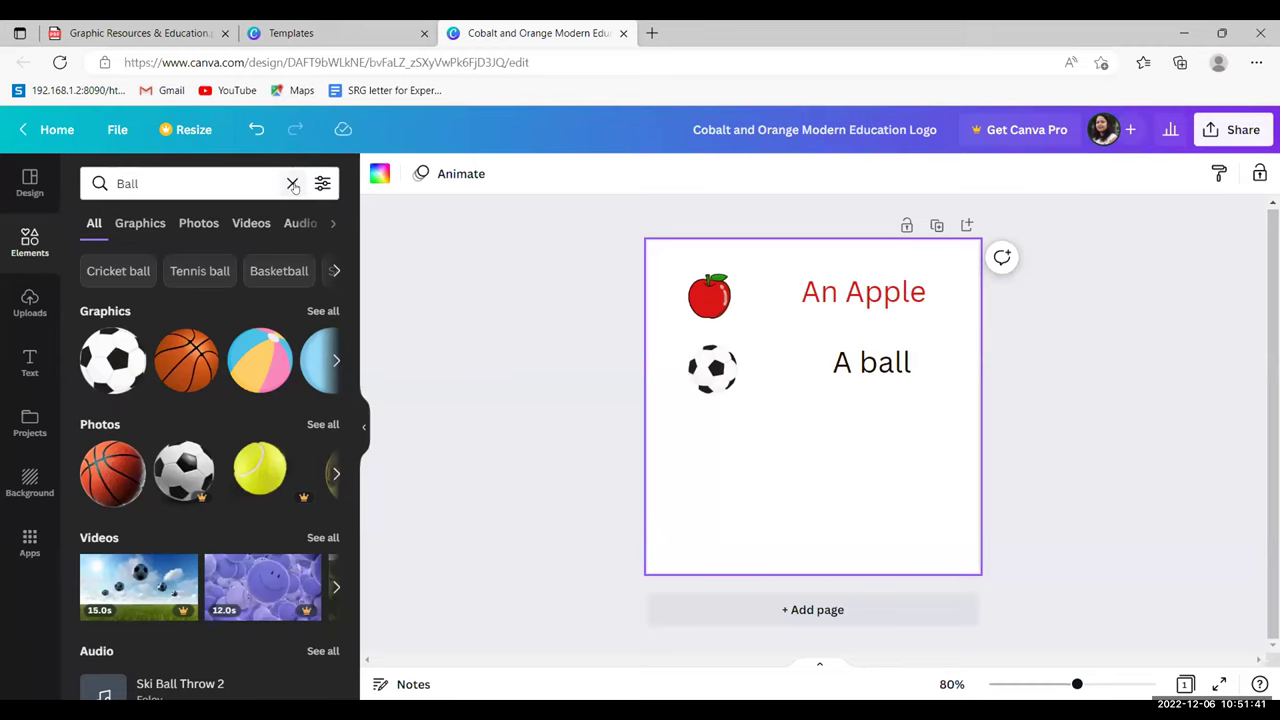
pyautogui.click(289, 183)
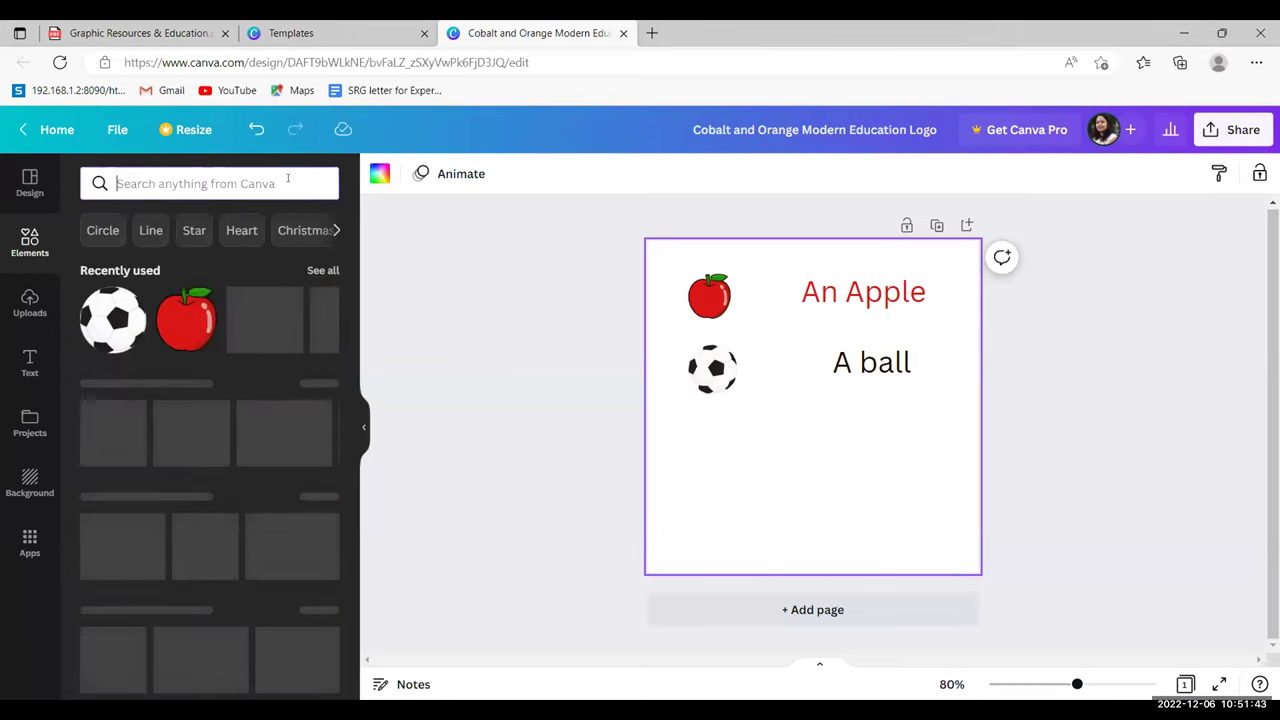
pyautogui.click(30, 241)
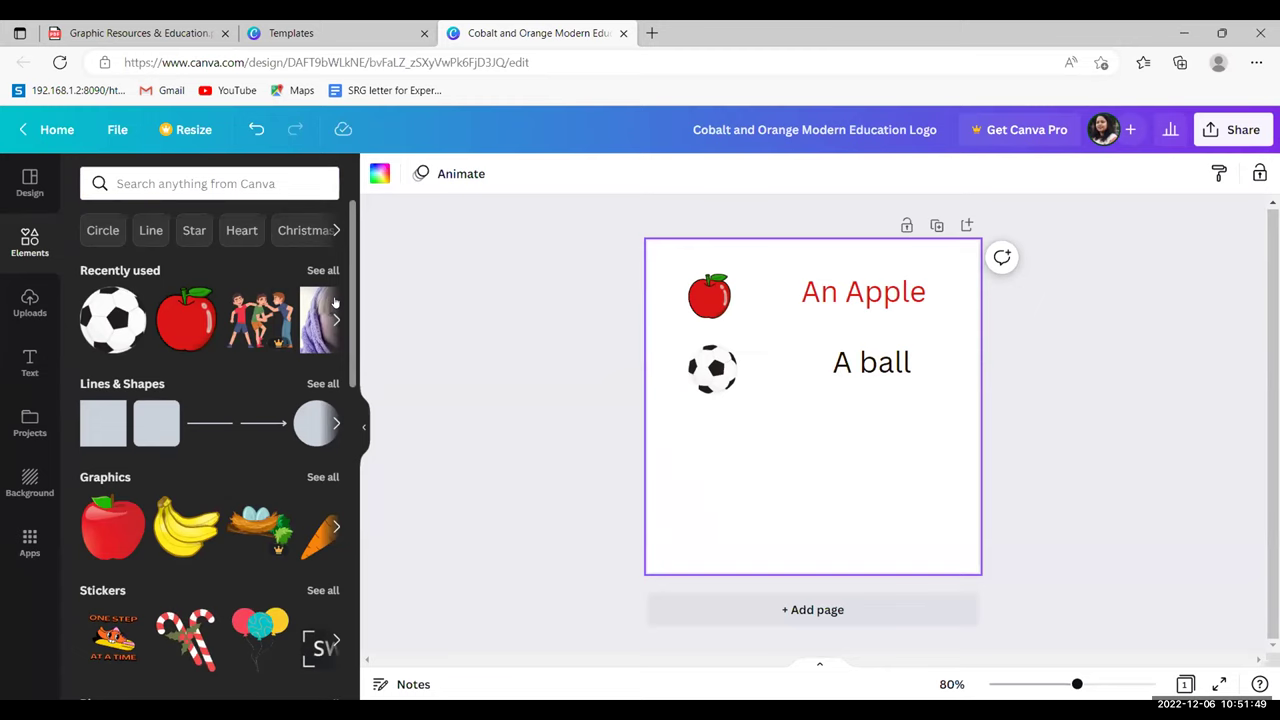
pyautogui.moveTo(353, 231); pyautogui.dragTo(373, 325)
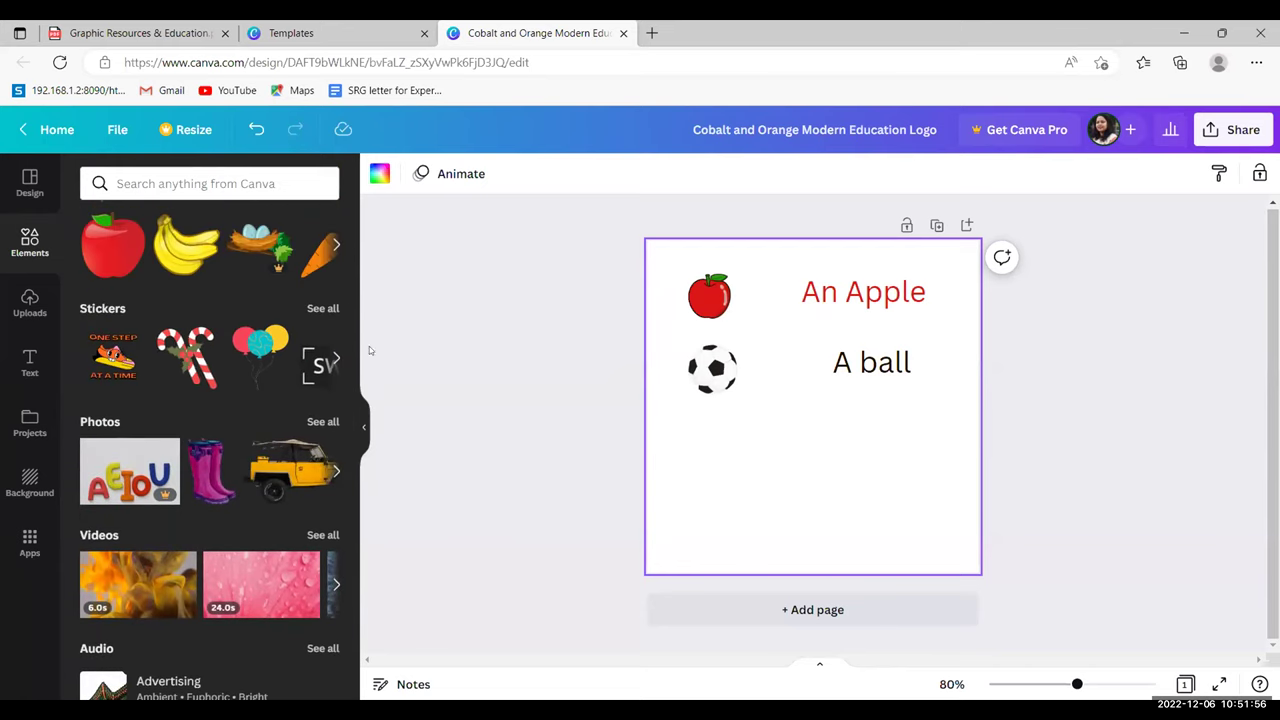
pyautogui.click(337, 471)
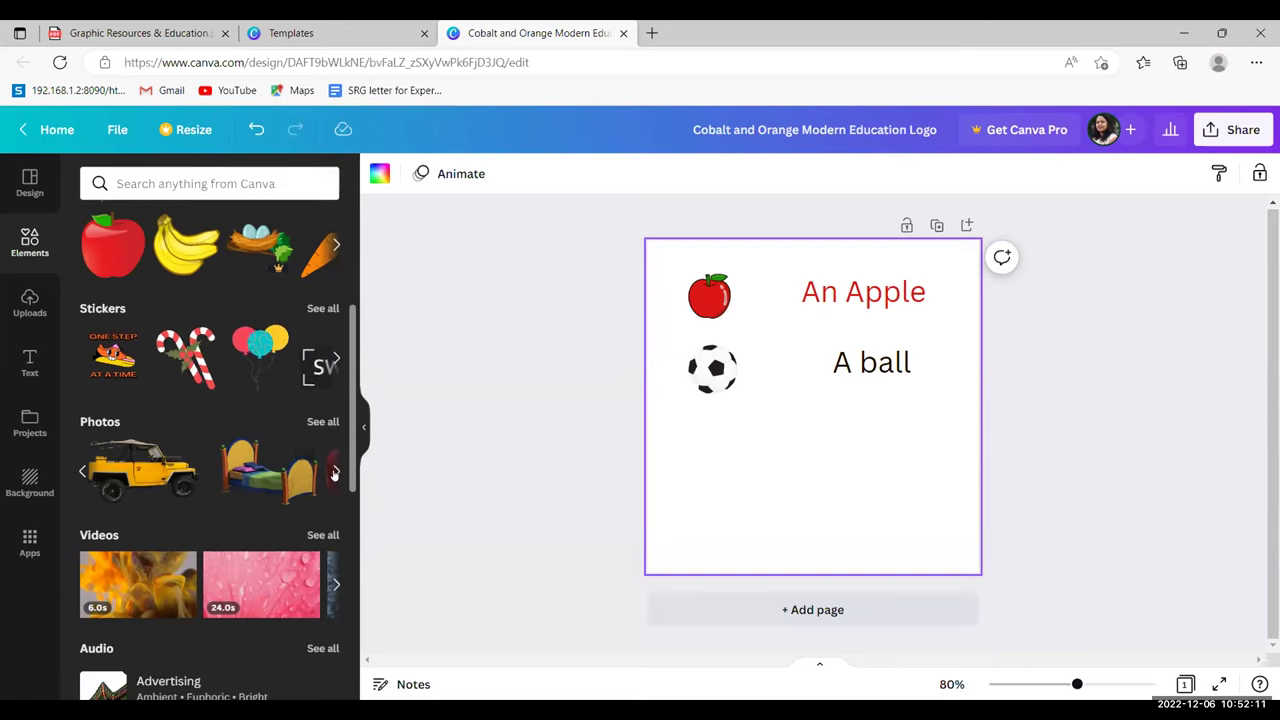
pyautogui.click(284, 477)
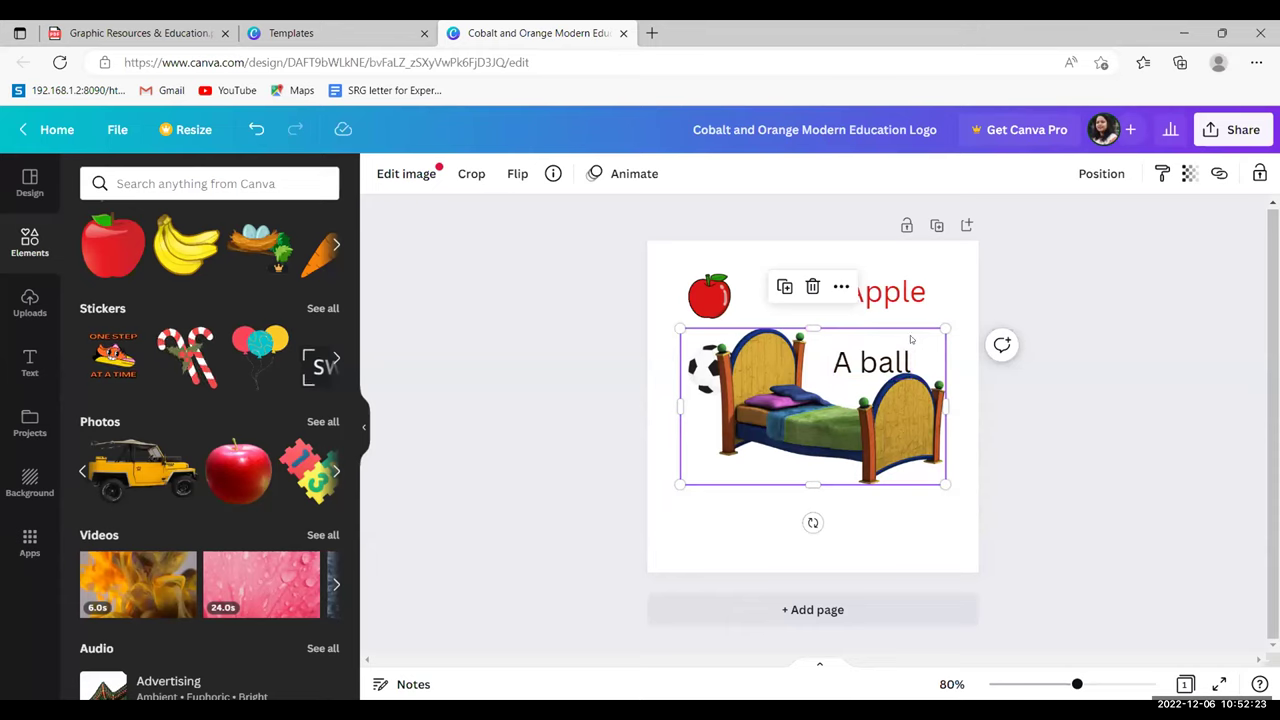
pyautogui.moveTo(911, 340); pyautogui.dragTo(812, 490)
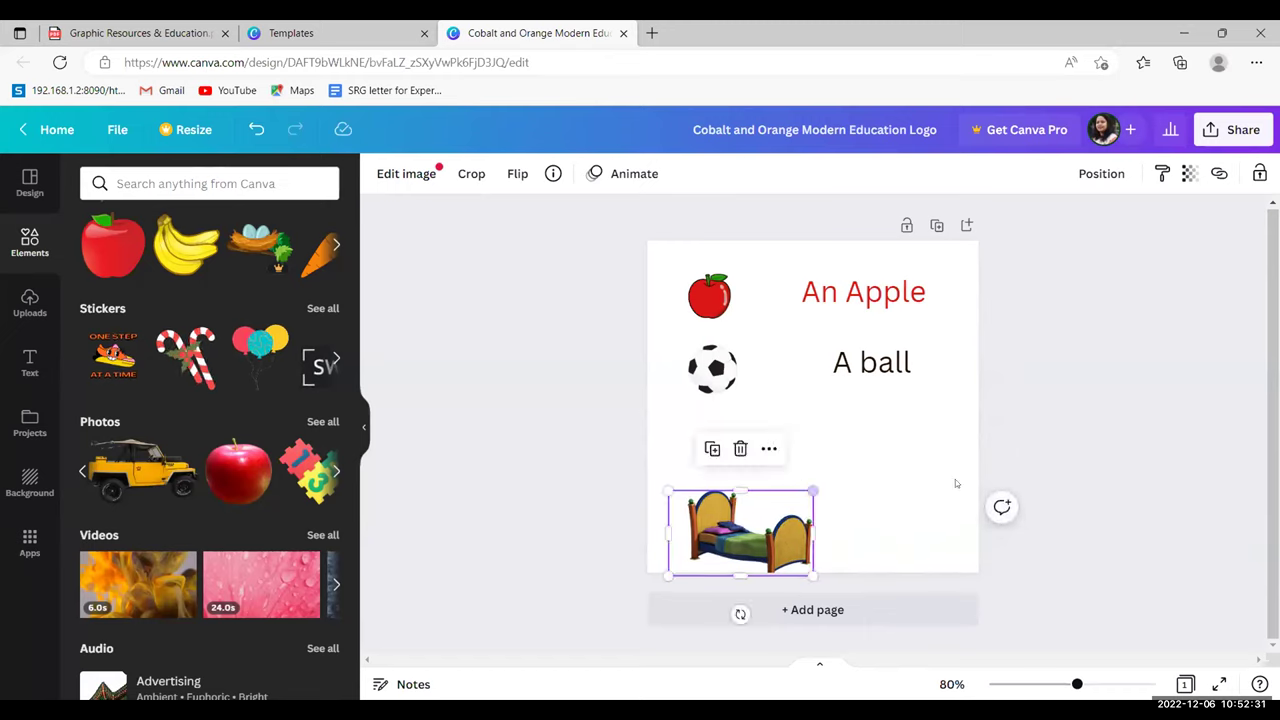
pyautogui.click(922, 419)
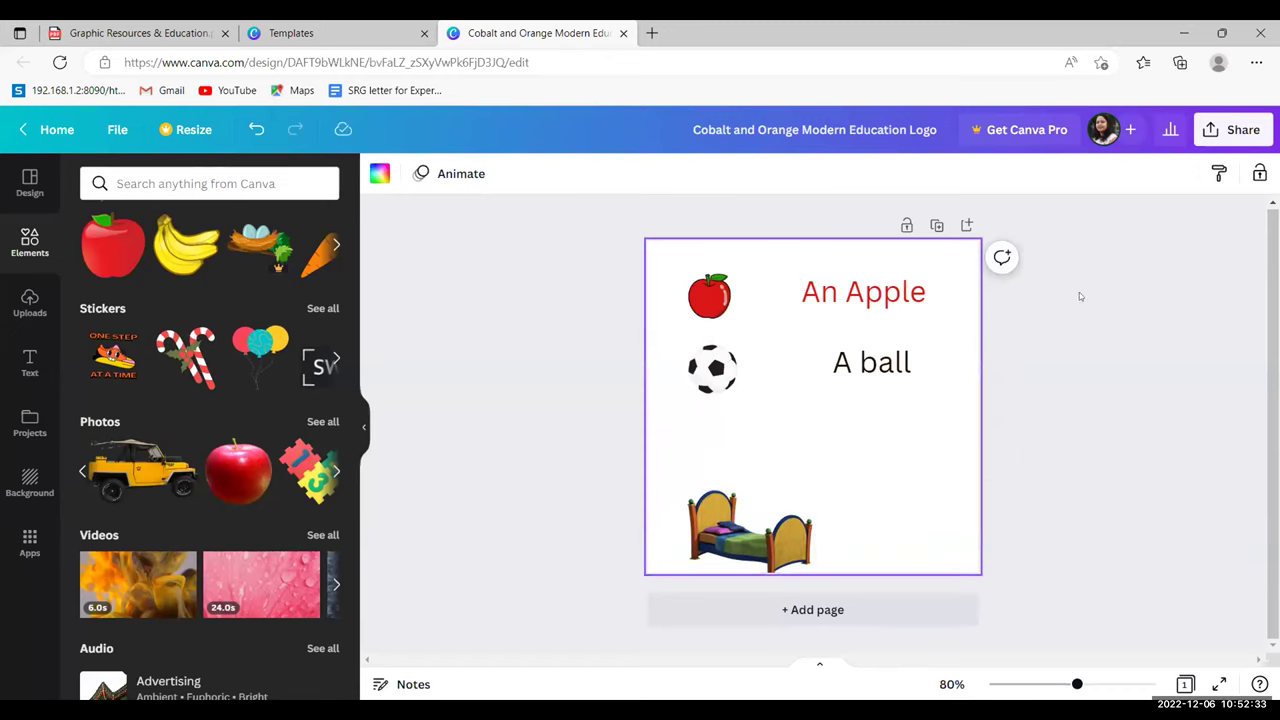
pyautogui.click(762, 519)
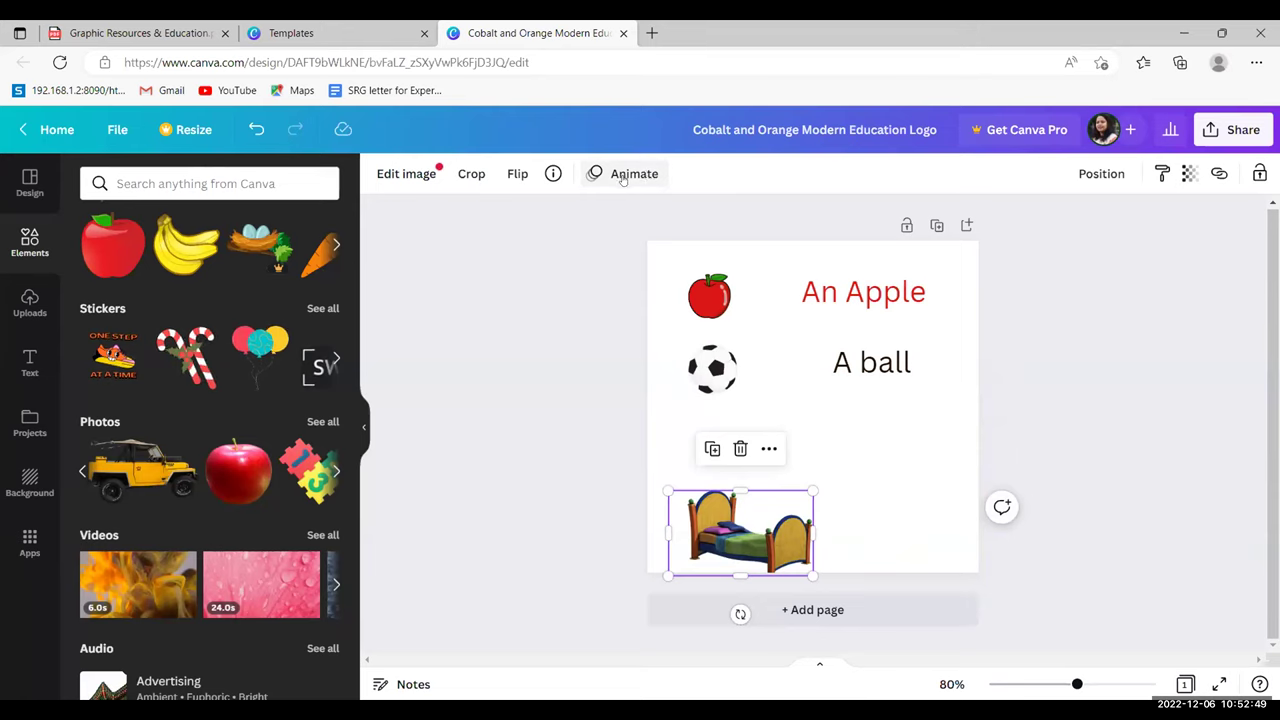
# - Give the bed picture a Rise entry animation with the Up direction, after trying Pan
pyautogui.click(622, 177)
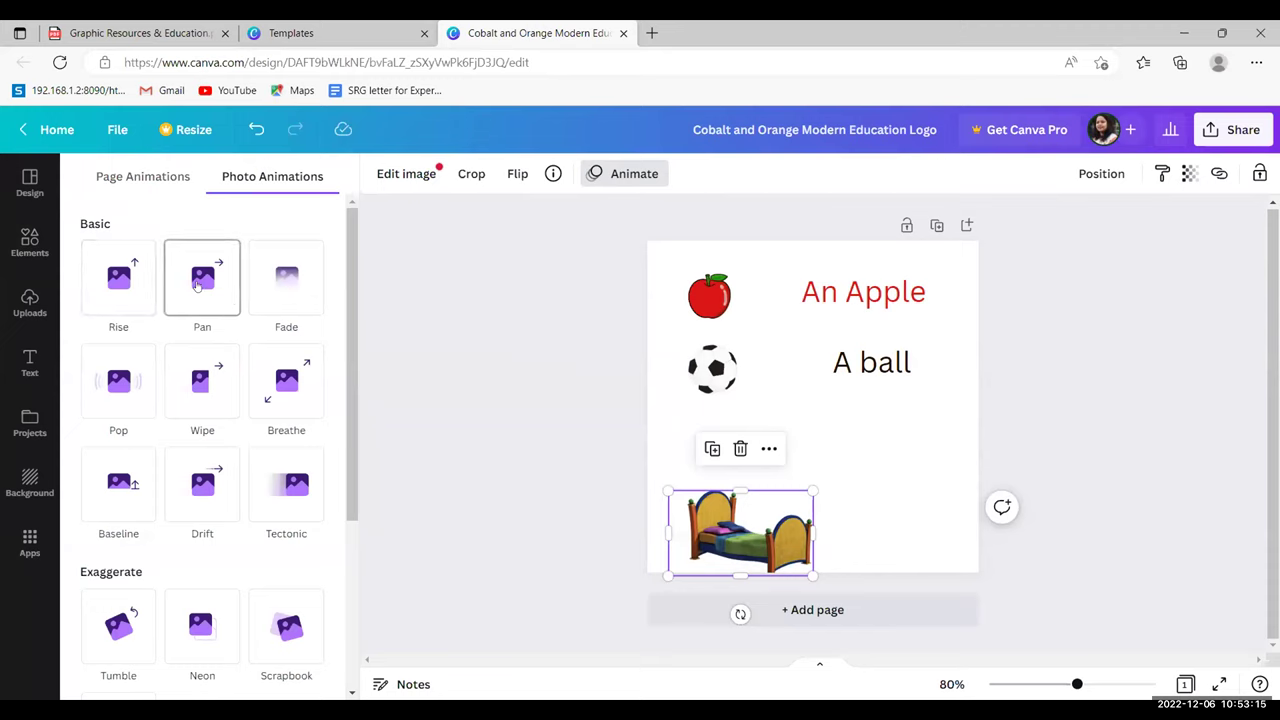
pyautogui.click(197, 285)
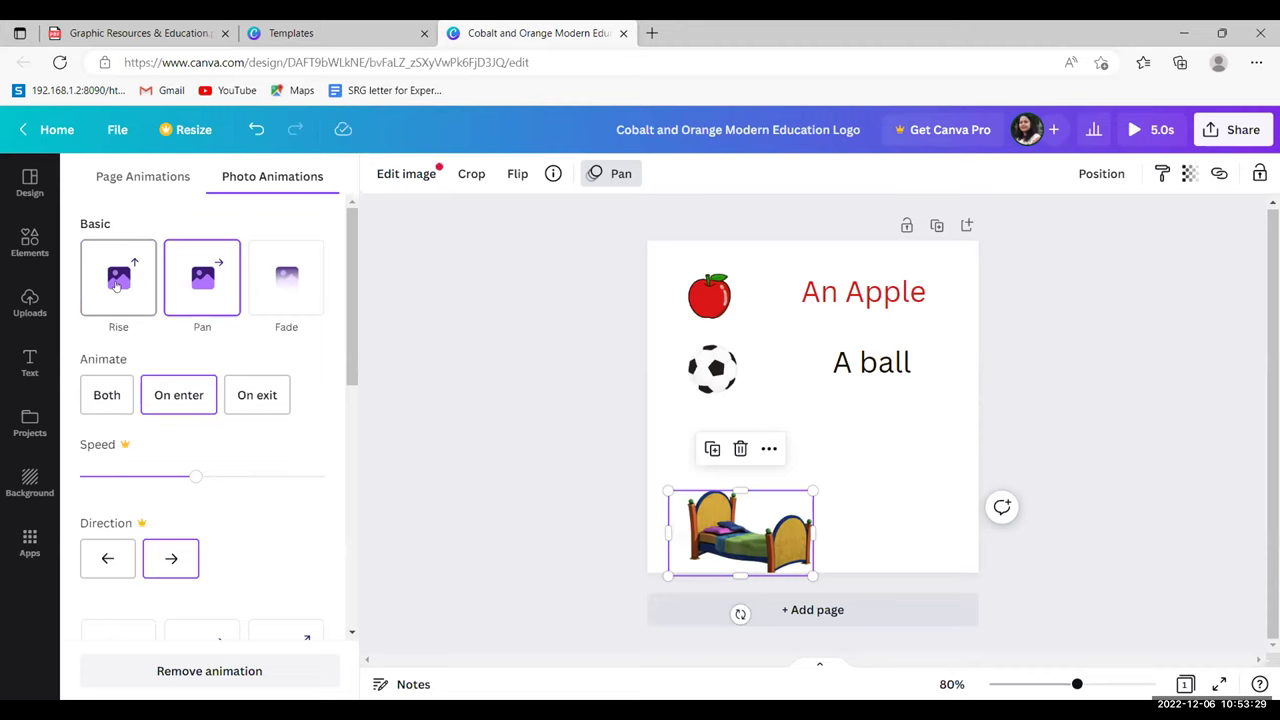
pyautogui.click(116, 284)
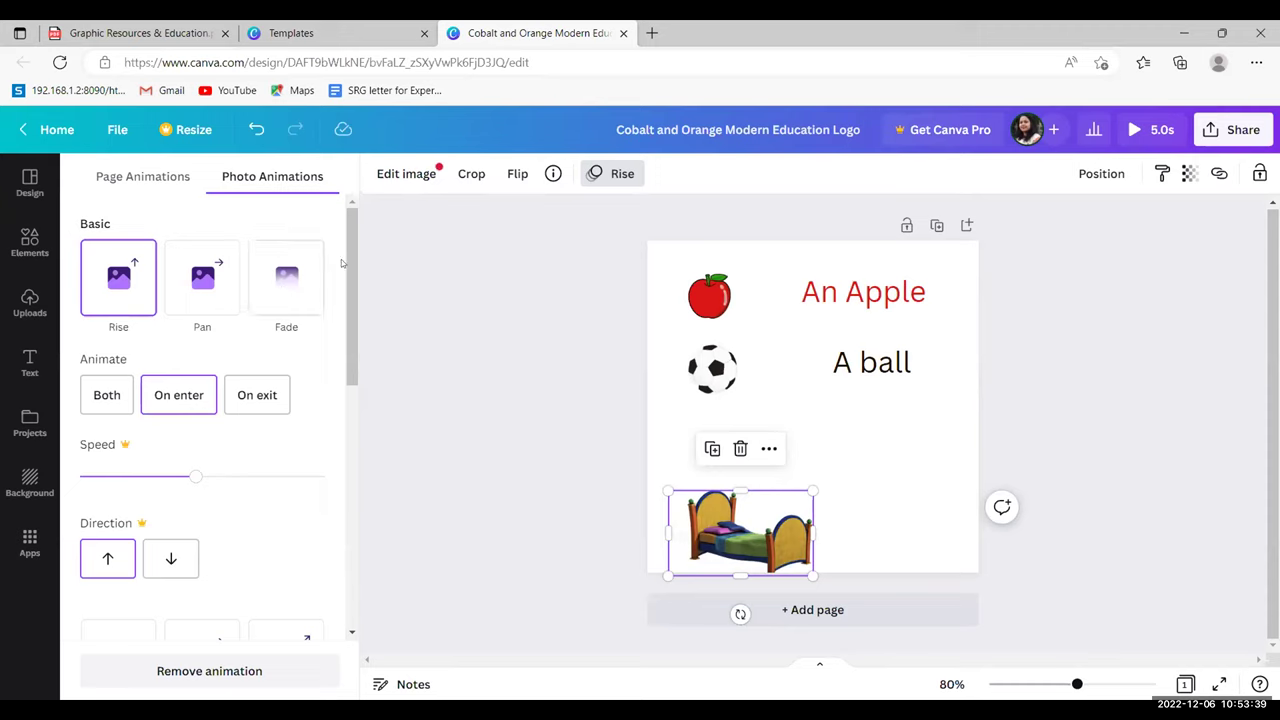
pyautogui.moveTo(346, 265); pyautogui.dragTo(356, 367)
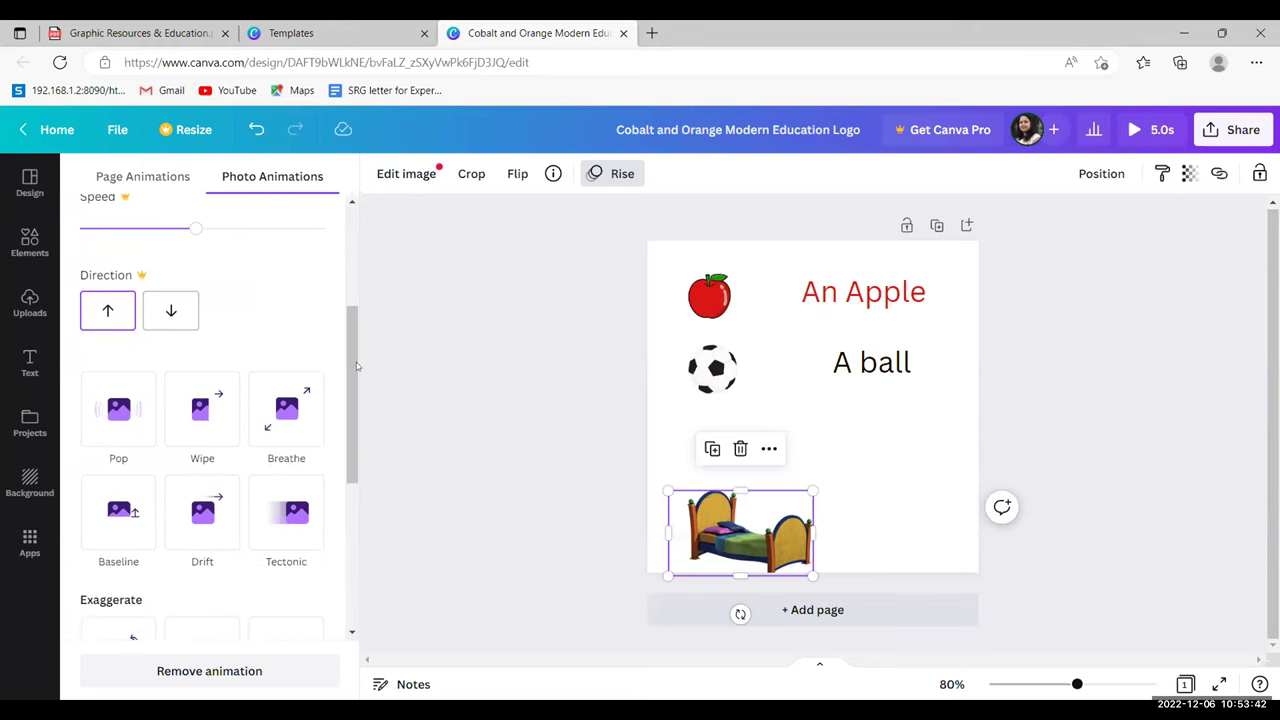
pyautogui.click(100, 316)
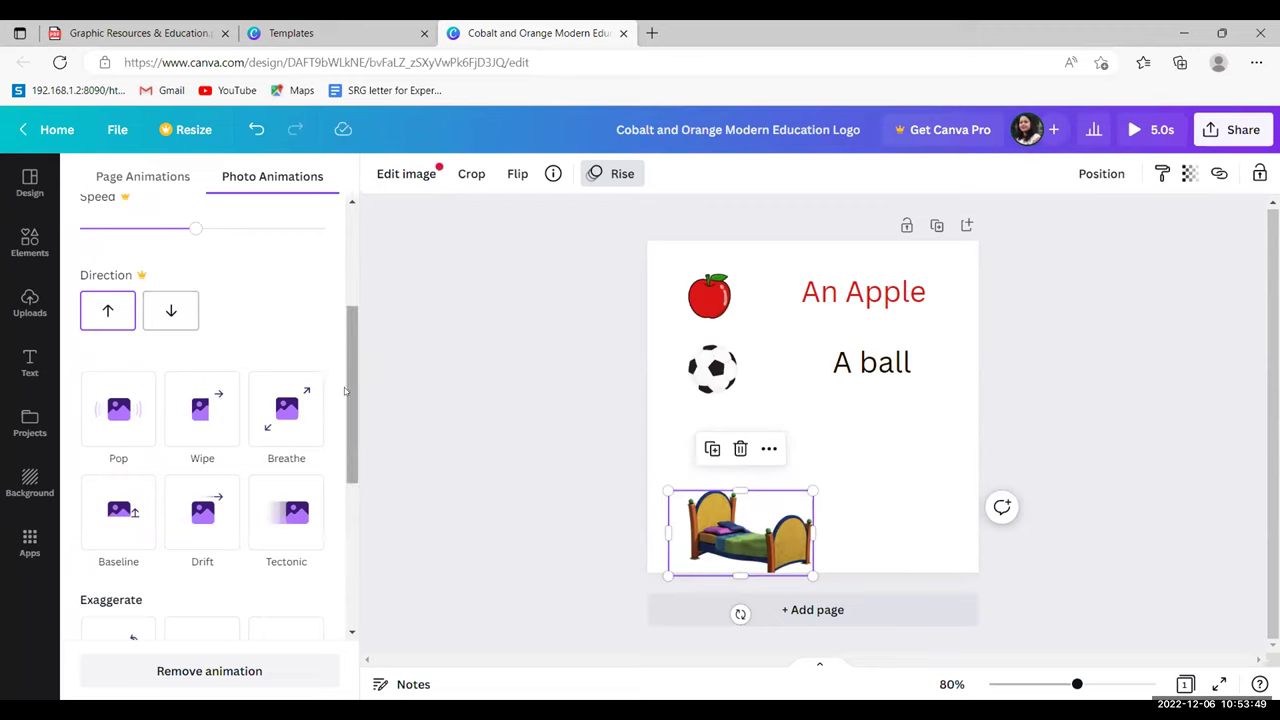
pyautogui.scroll(-2, 345, 392)
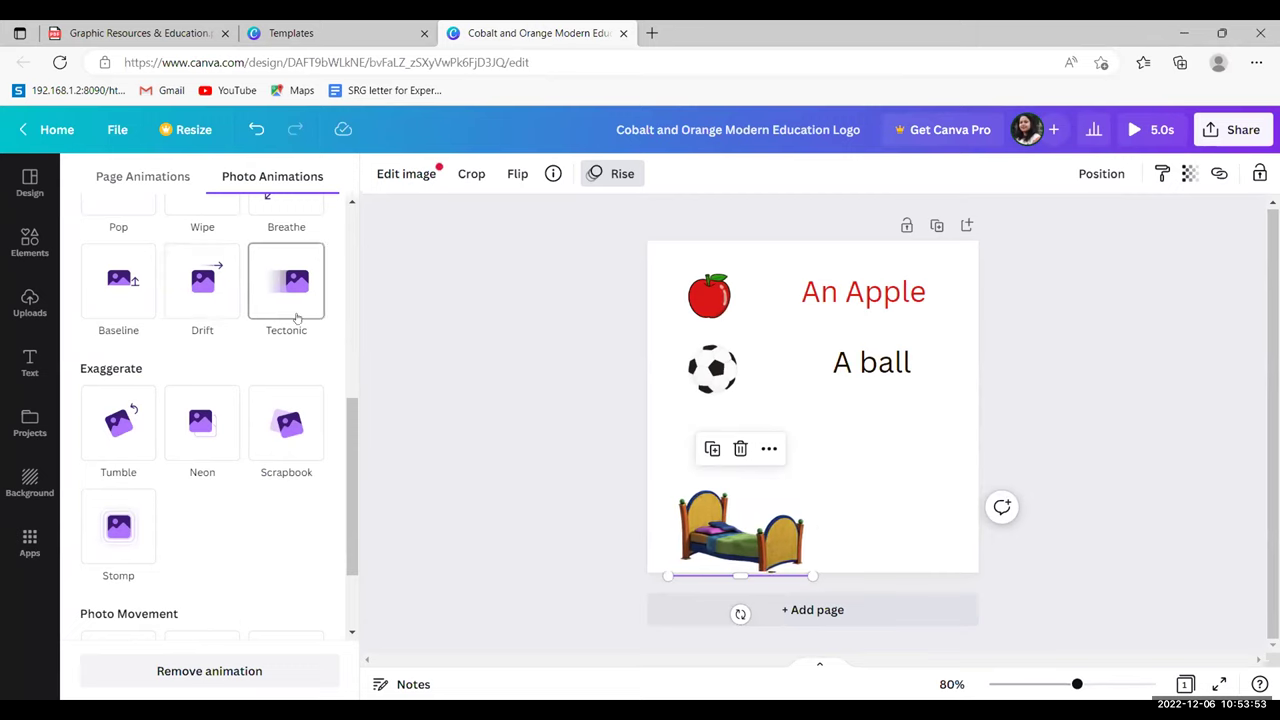
pyautogui.click(518, 175)
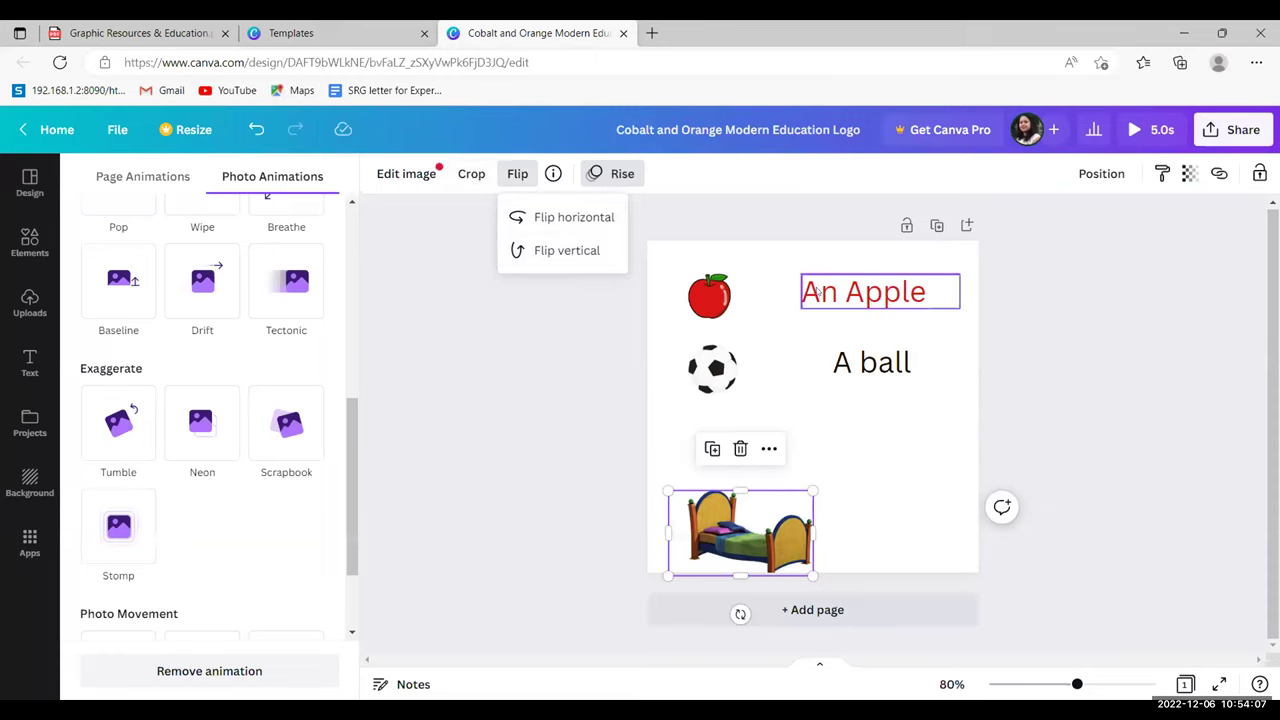
pyautogui.click(697, 305)
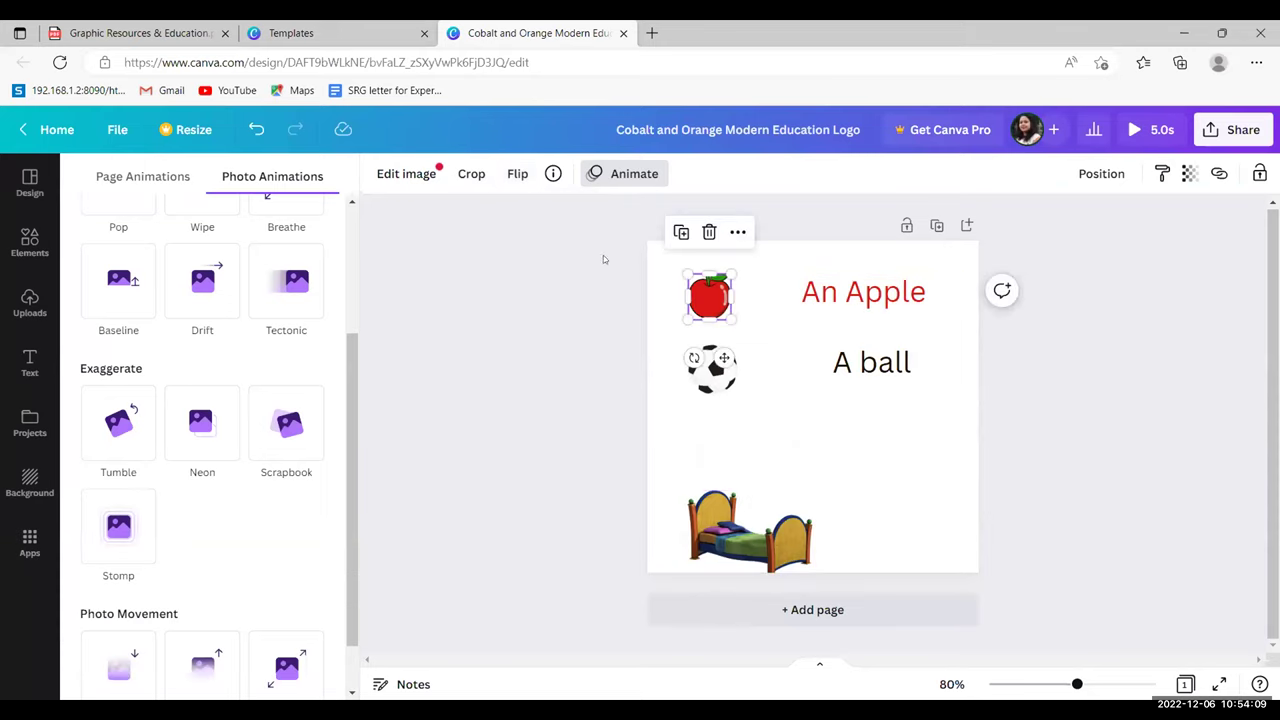
# - Close the Animations panel and list the Logo templates in the Design panel
pyautogui.click(622, 175)
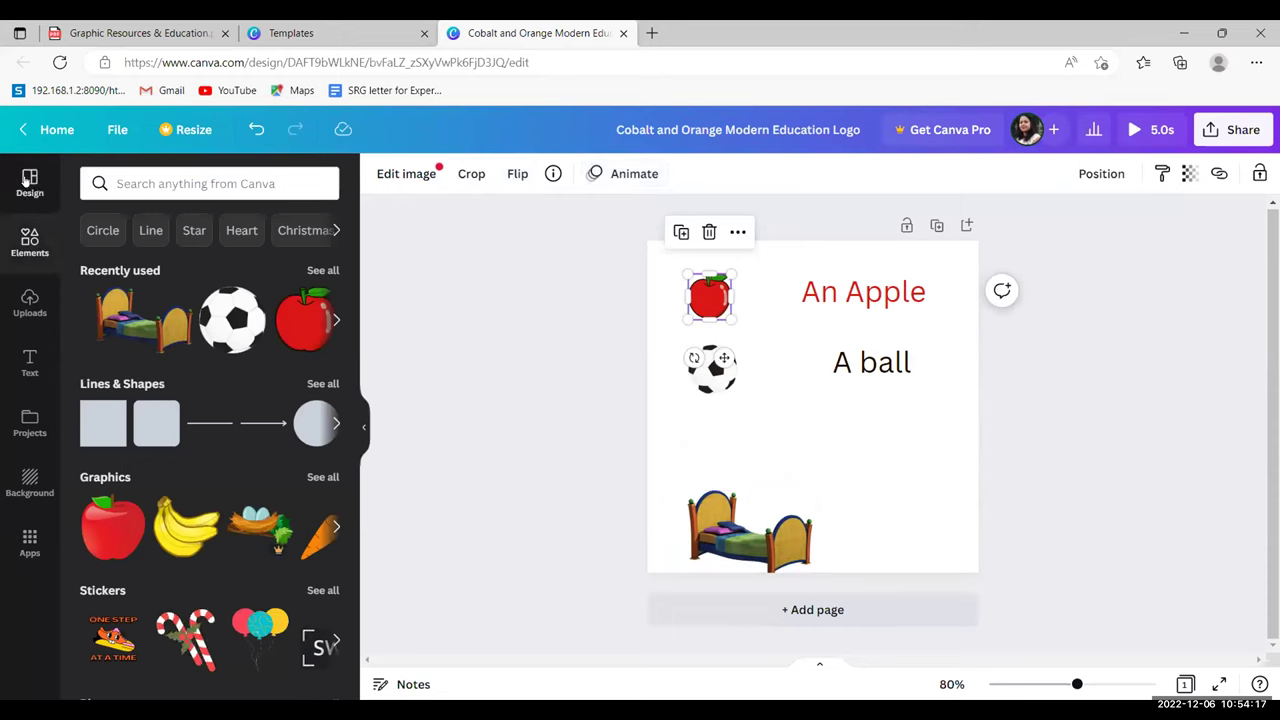
pyautogui.click(27, 182)
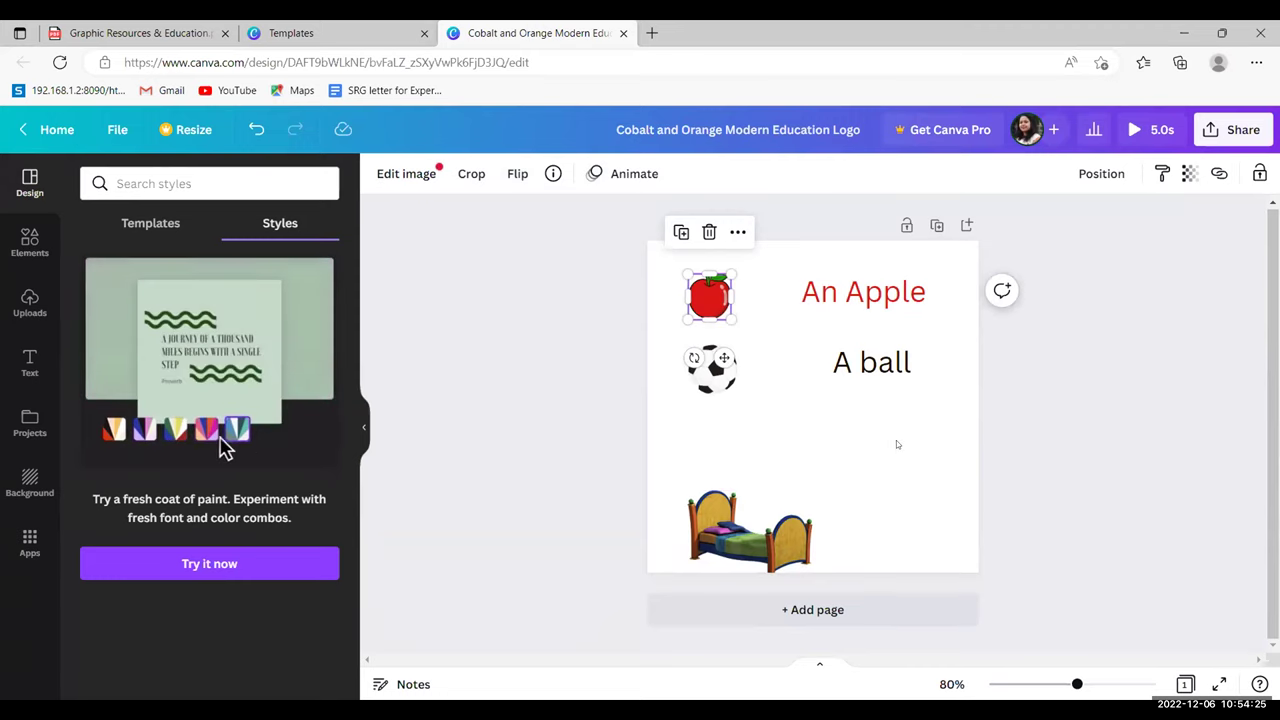
pyautogui.click(116, 438)
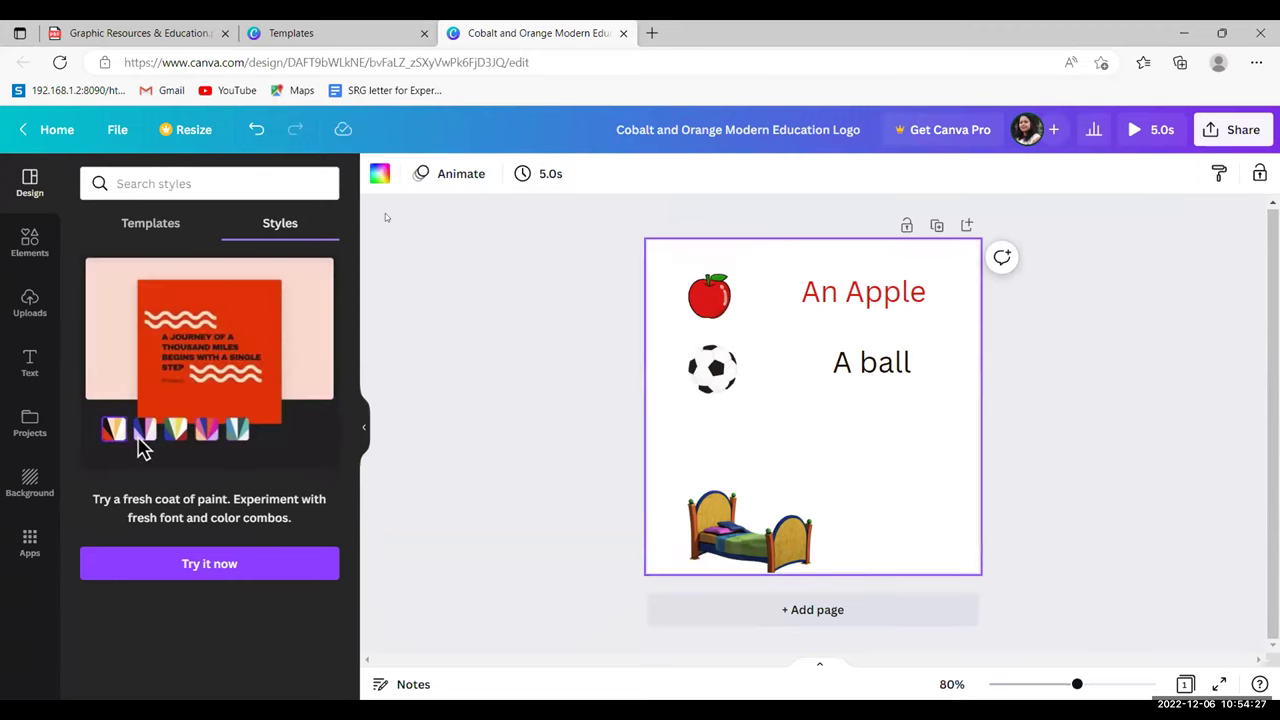
pyautogui.click(140, 225)
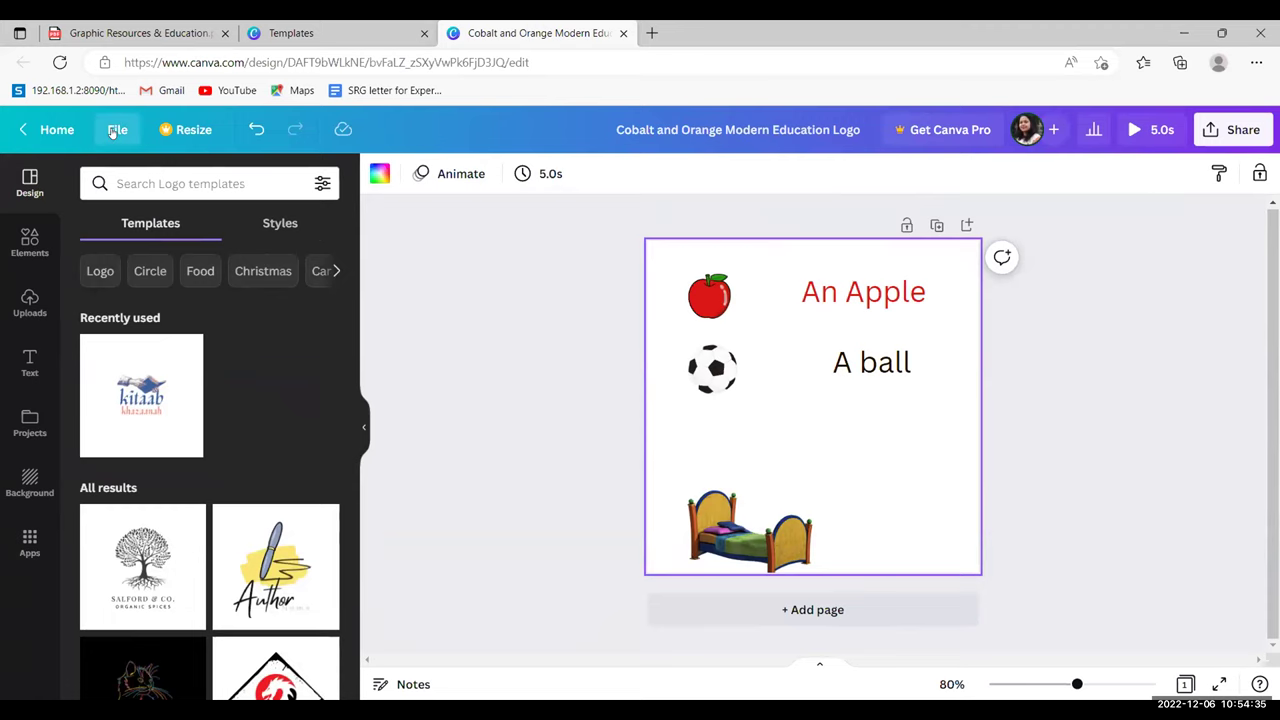
pyautogui.click(115, 129)
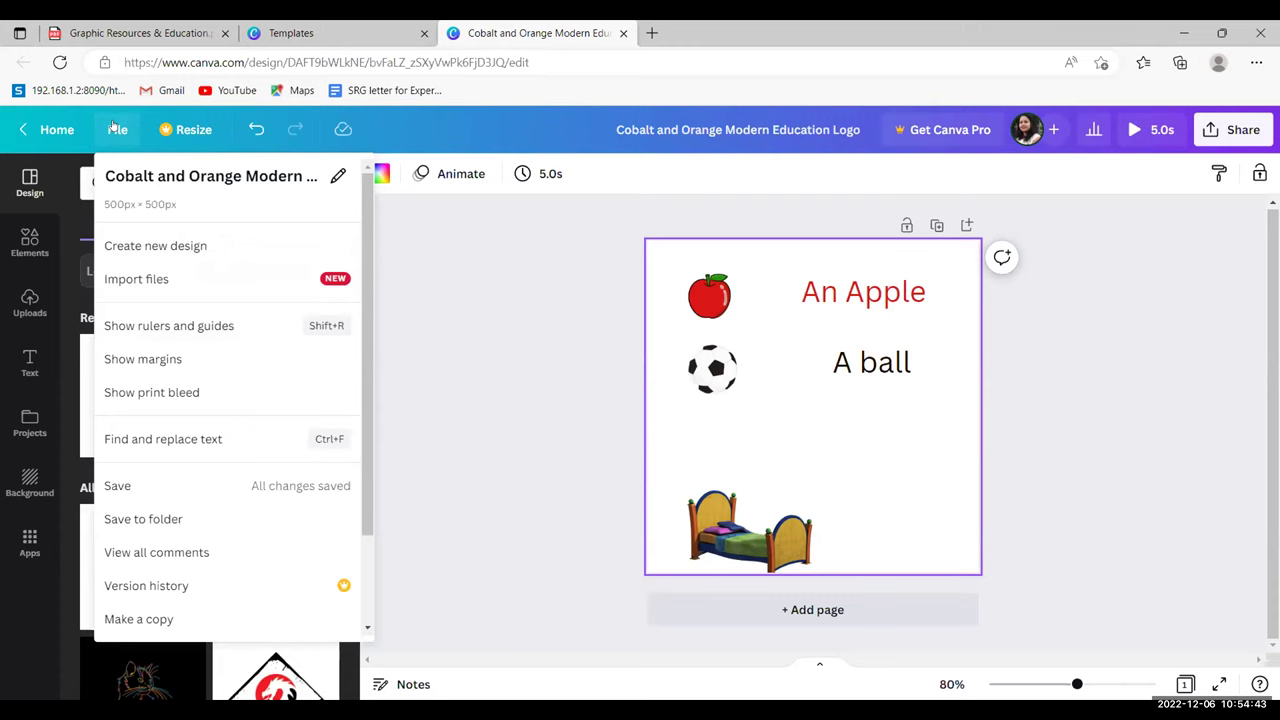
pyautogui.click(124, 487)
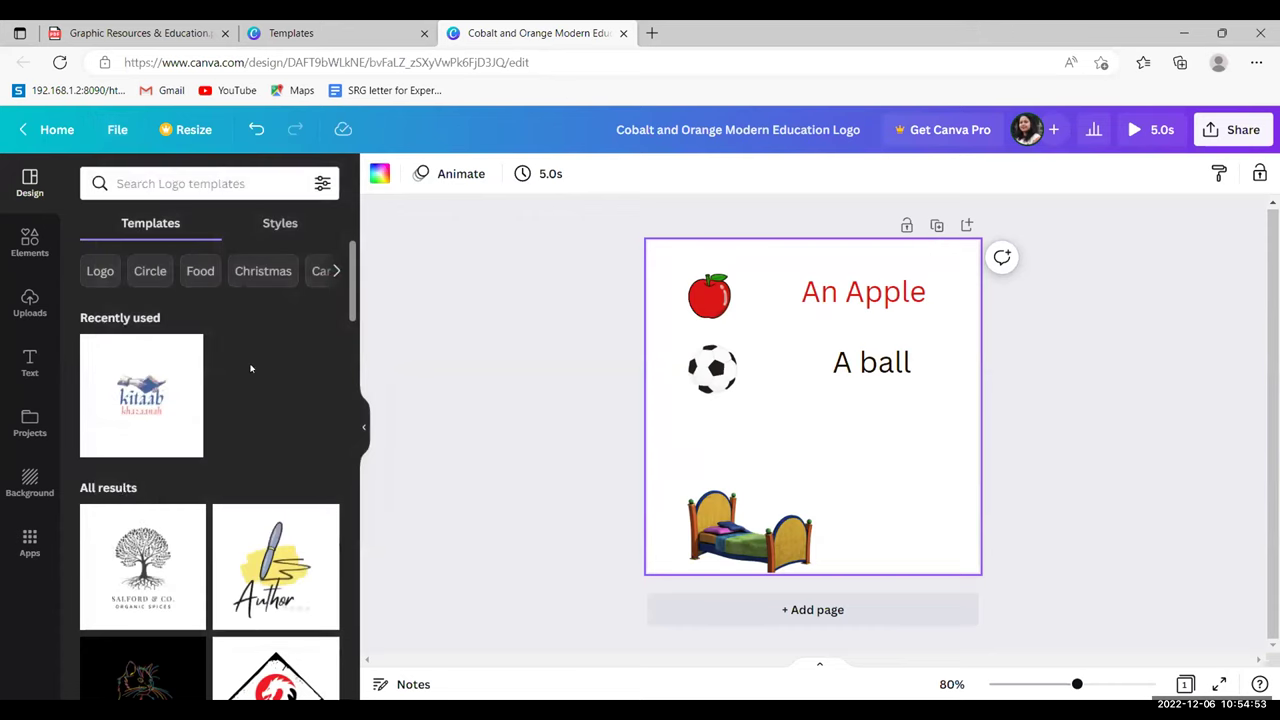
pyautogui.click(117, 130)
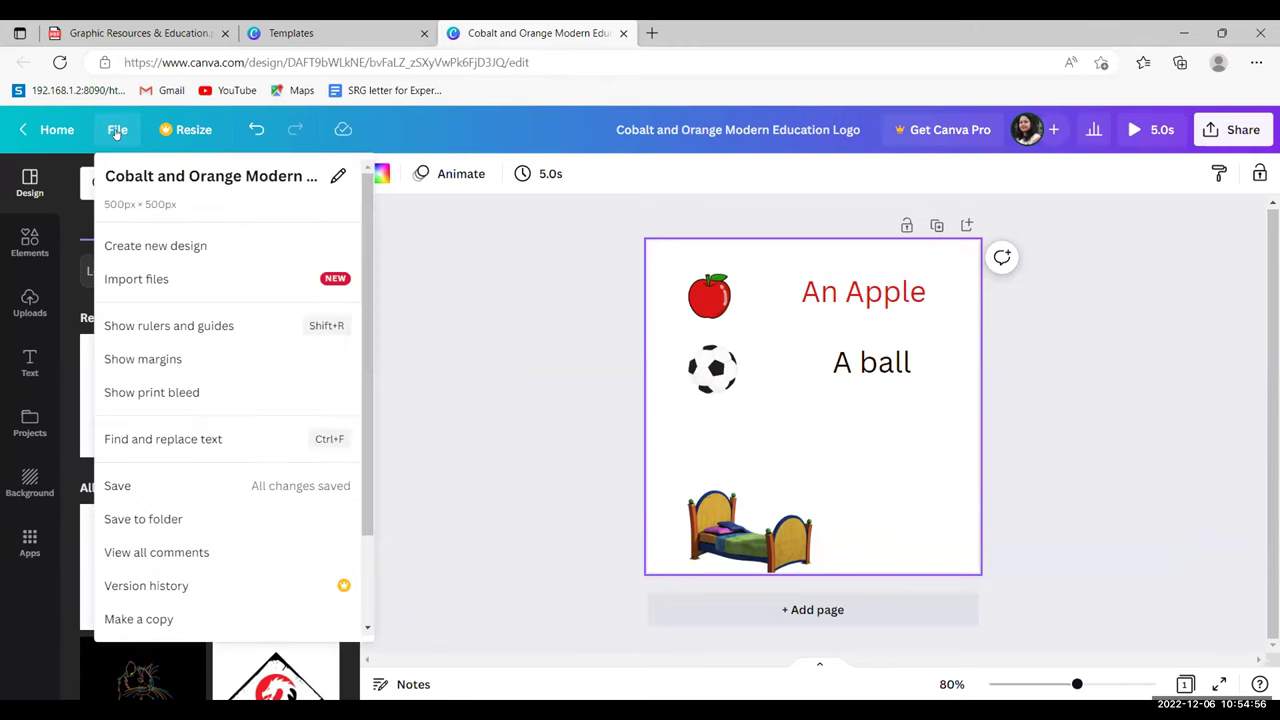
pyautogui.click(135, 485)
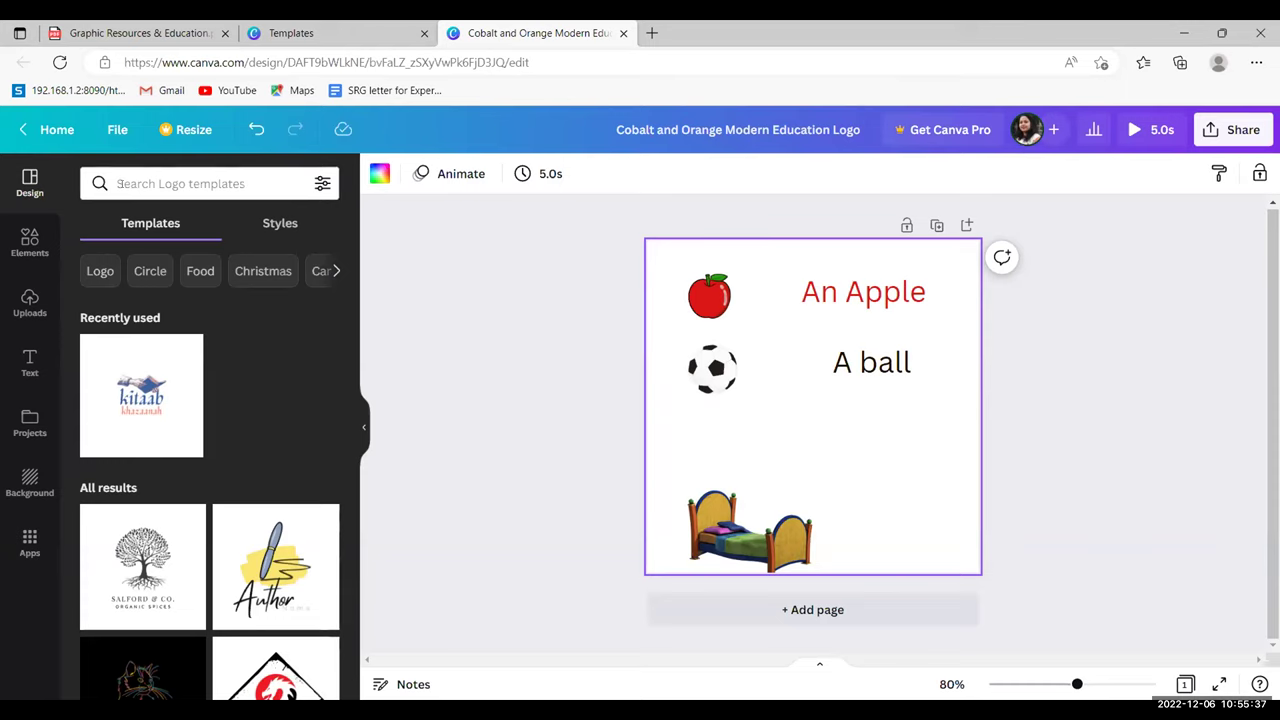
# - From the Canva home page, open the first Facebook Posts template, 'Pastel Background Simple Quote Post'
pyautogui.click(40, 131)
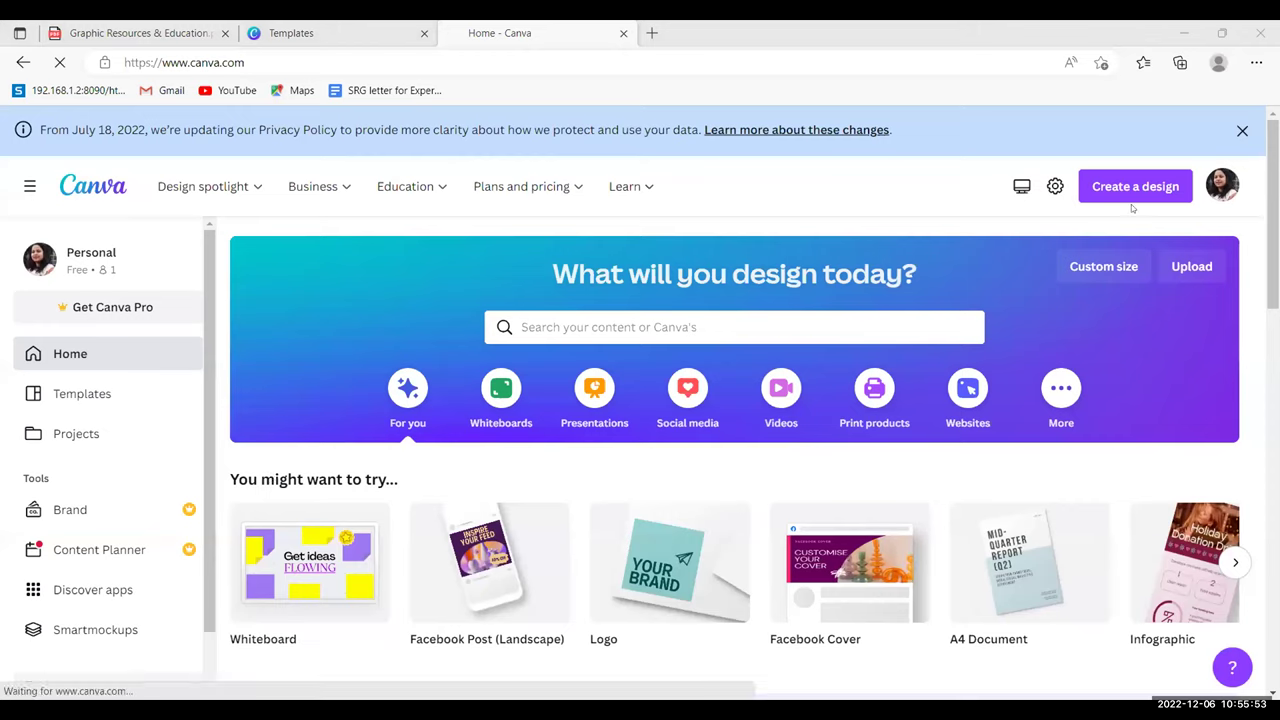
pyautogui.scroll(-2, 640, 400)
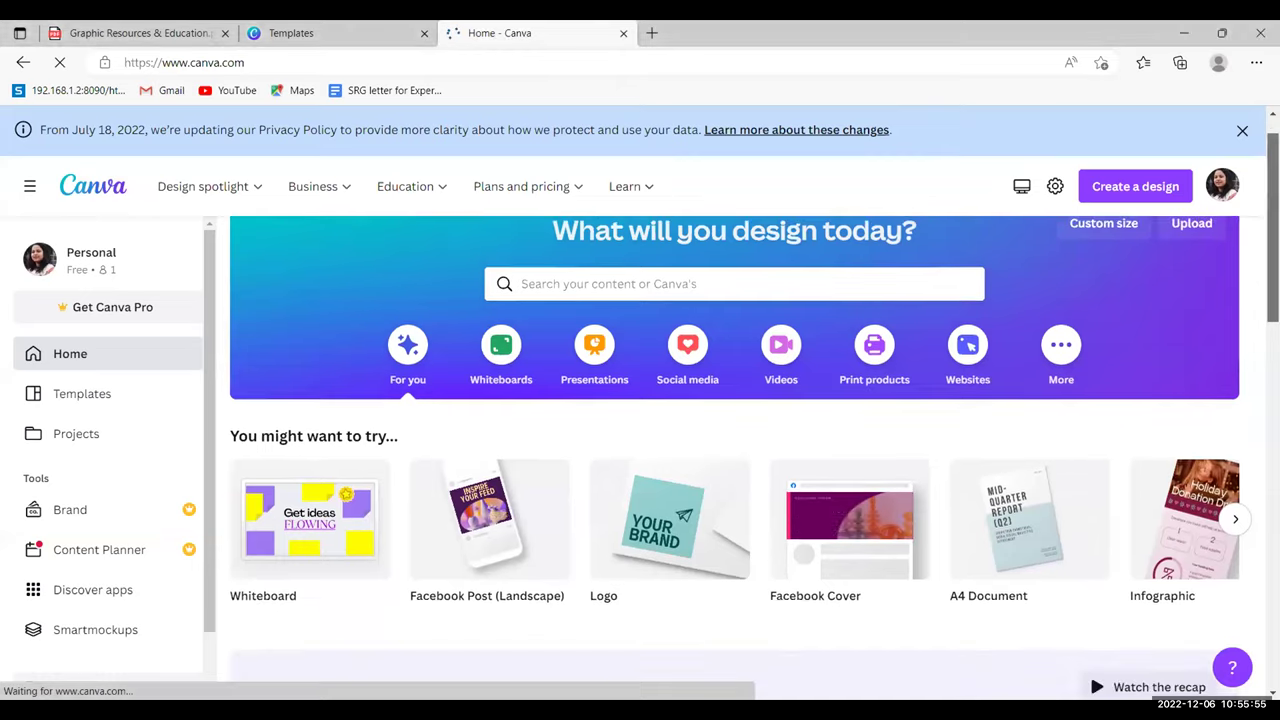
pyautogui.scroll(-1, 734, 420)
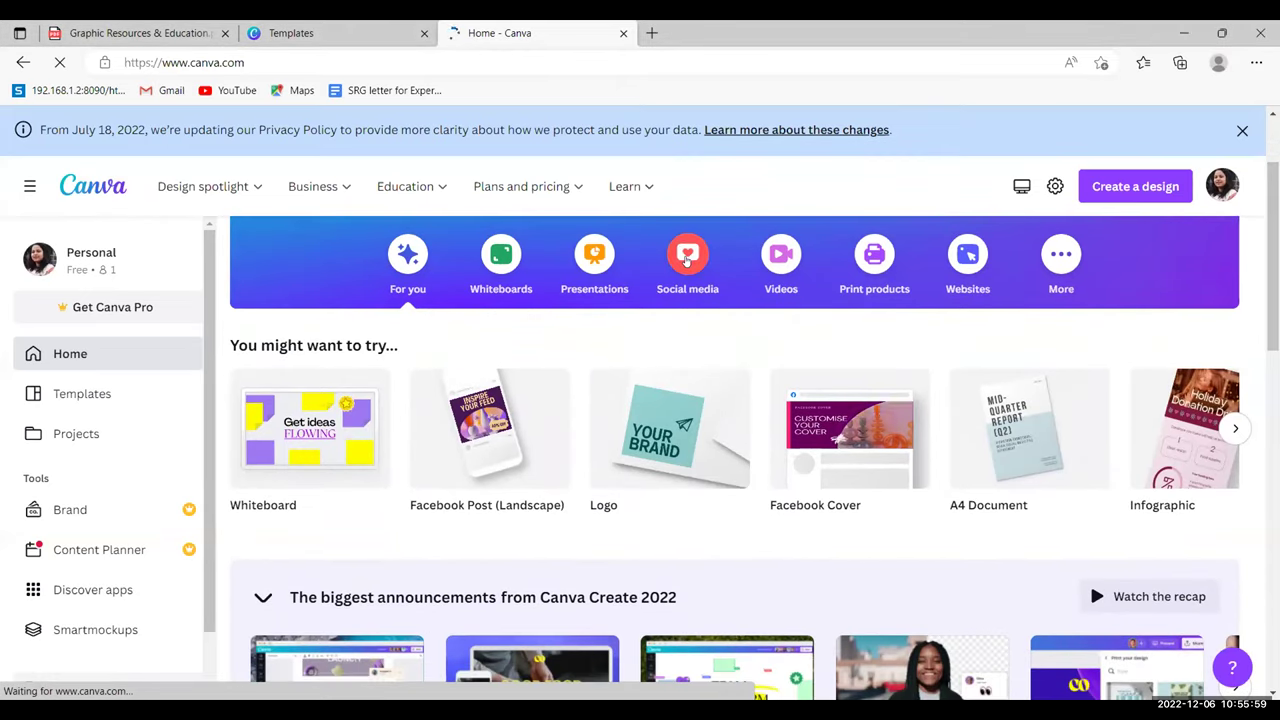
pyautogui.click(687, 256)
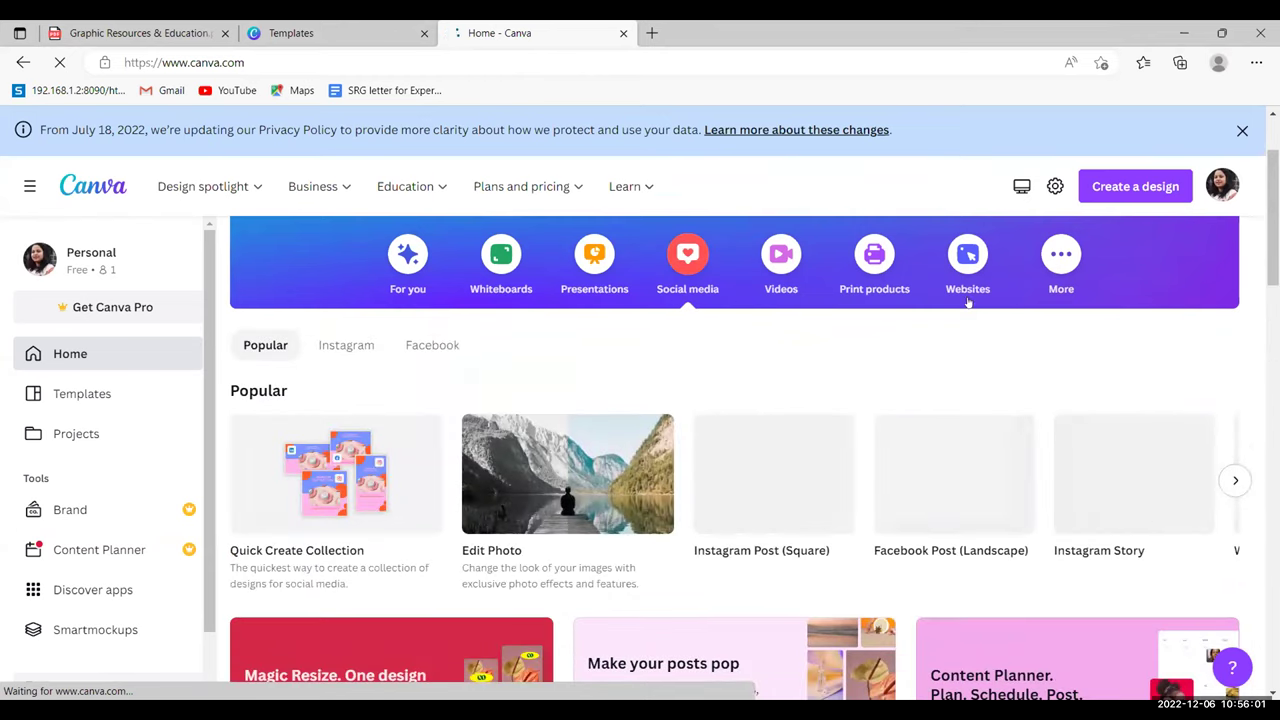
pyautogui.scroll(-3, 734, 450)
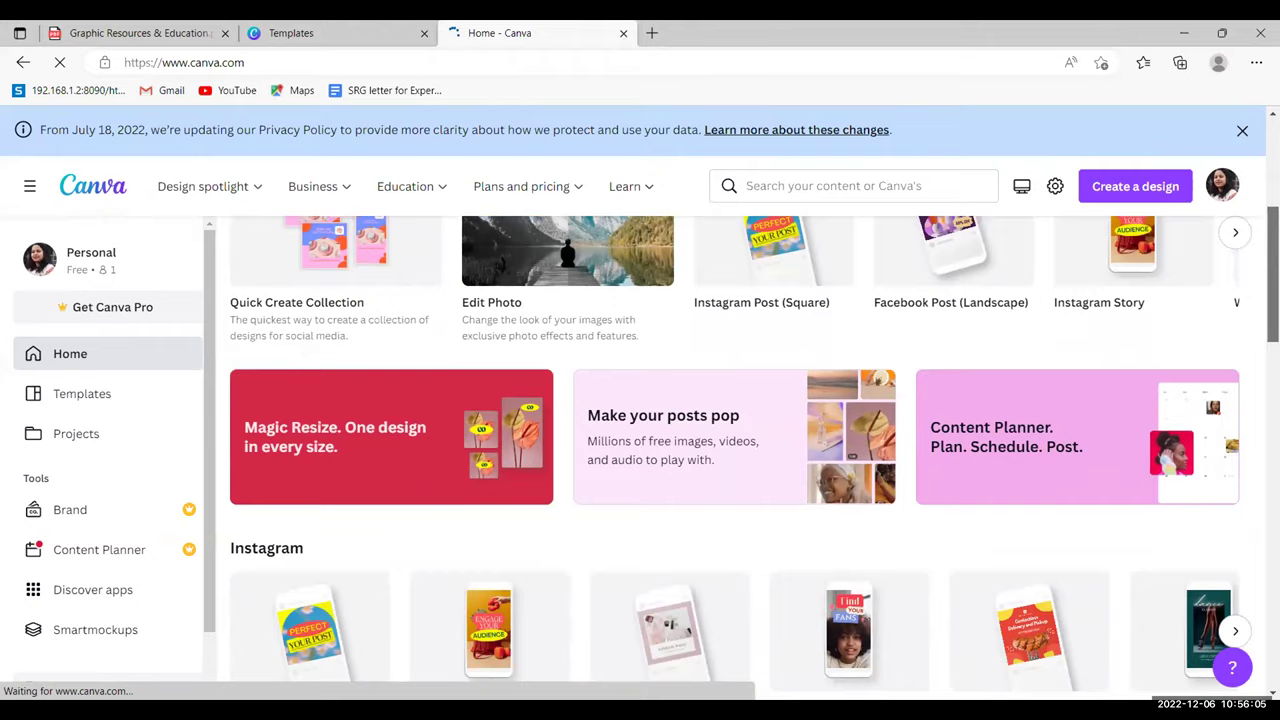
pyautogui.scroll(-2, 734, 450)
pyautogui.scroll(-2, 735, 458)
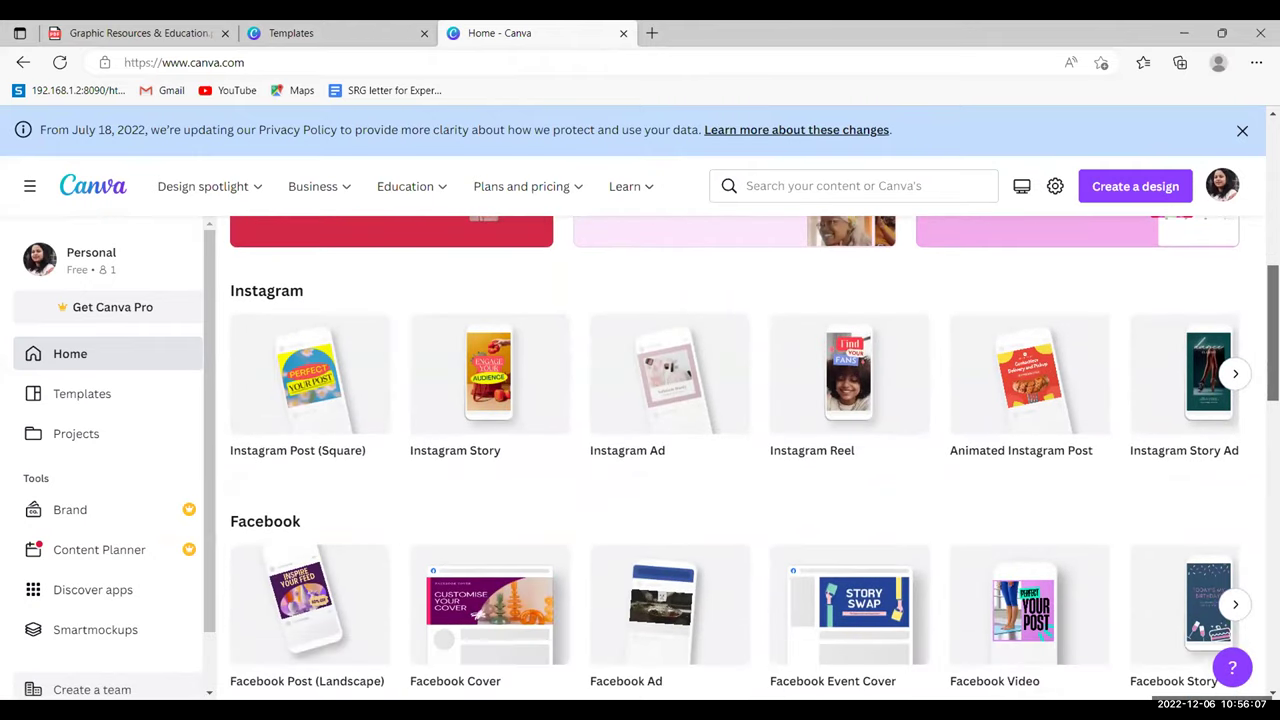
pyautogui.scroll(-3, 735, 458)
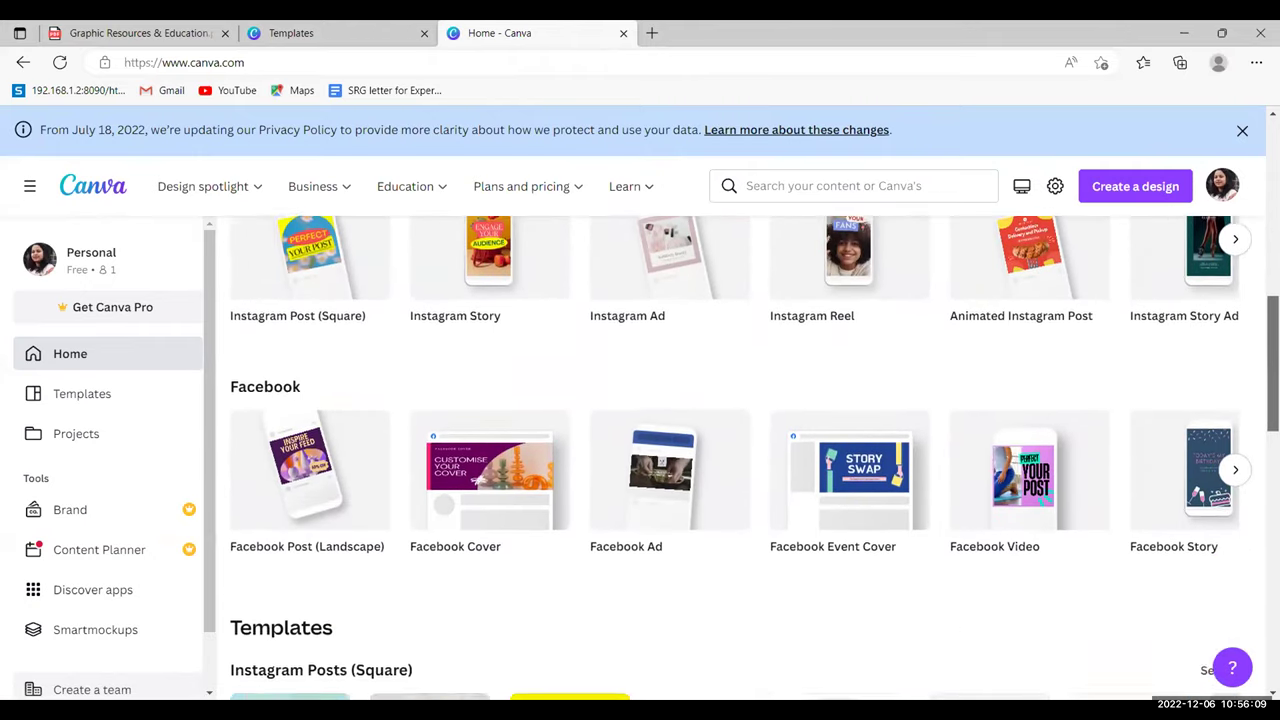
pyautogui.scroll(-1, 735, 458)
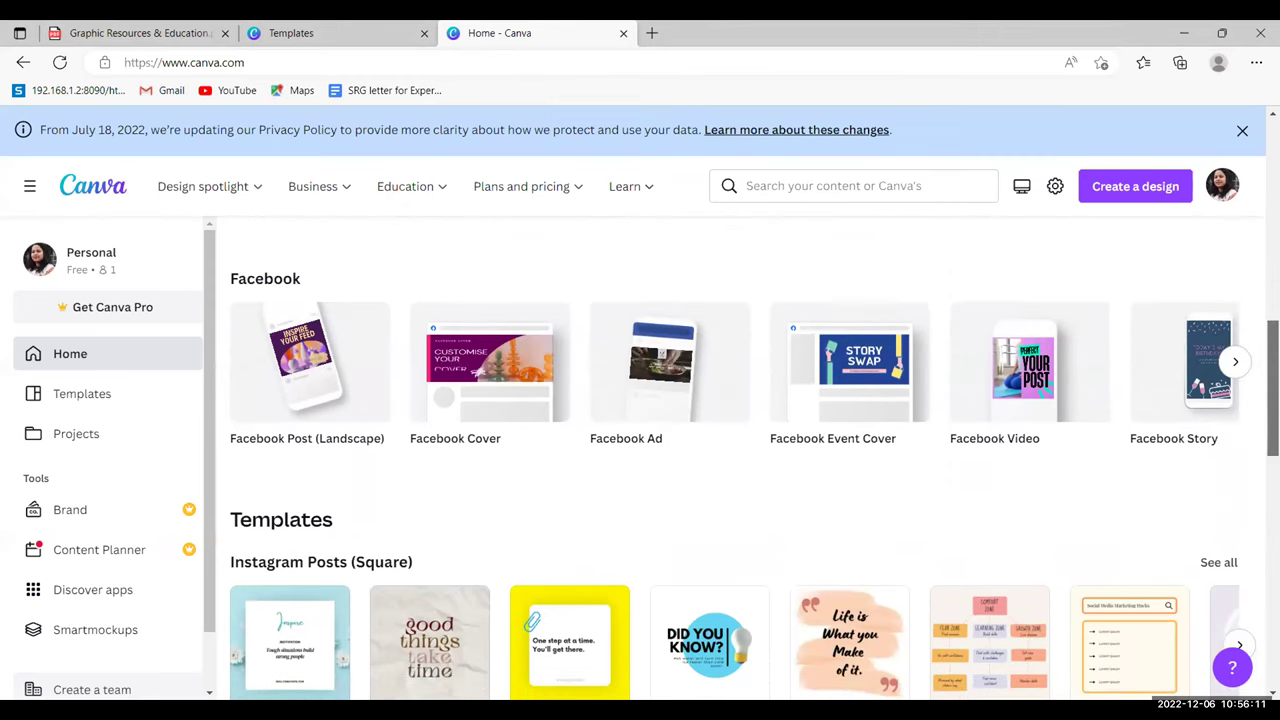
pyautogui.scroll(-2, 735, 458)
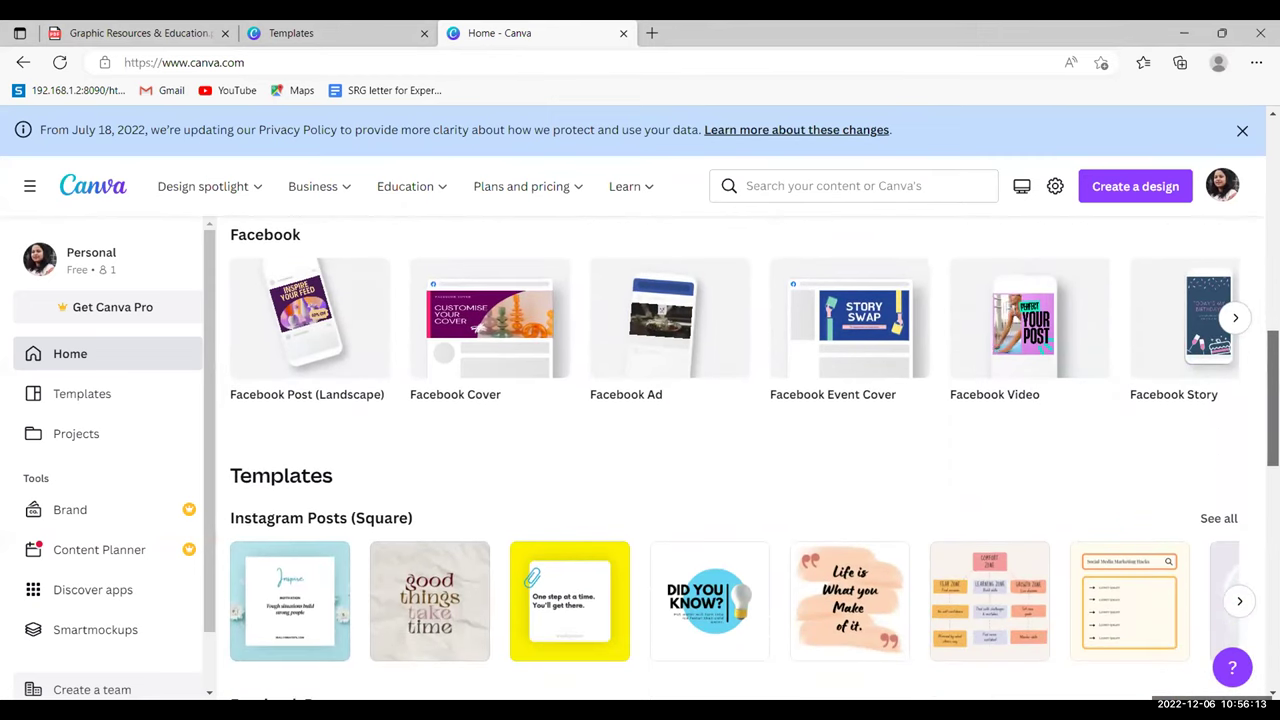
pyautogui.scroll(-4, 735, 458)
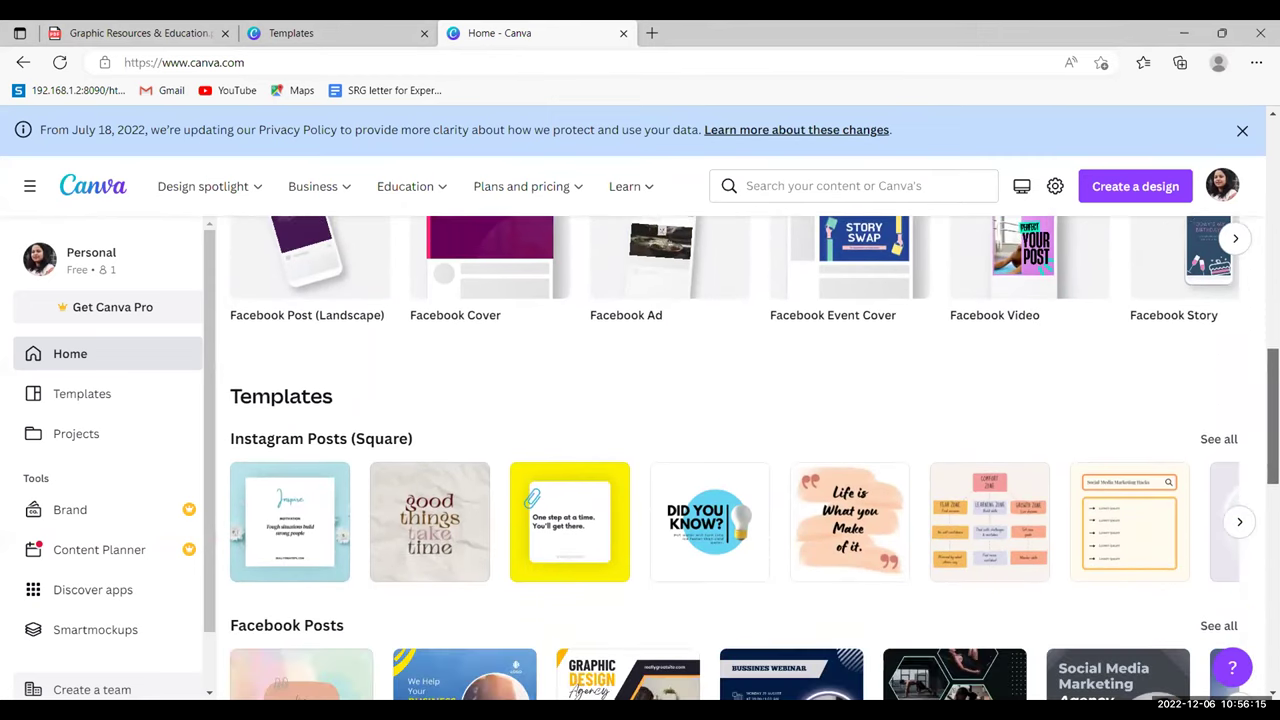
pyautogui.scroll(-3, 735, 458)
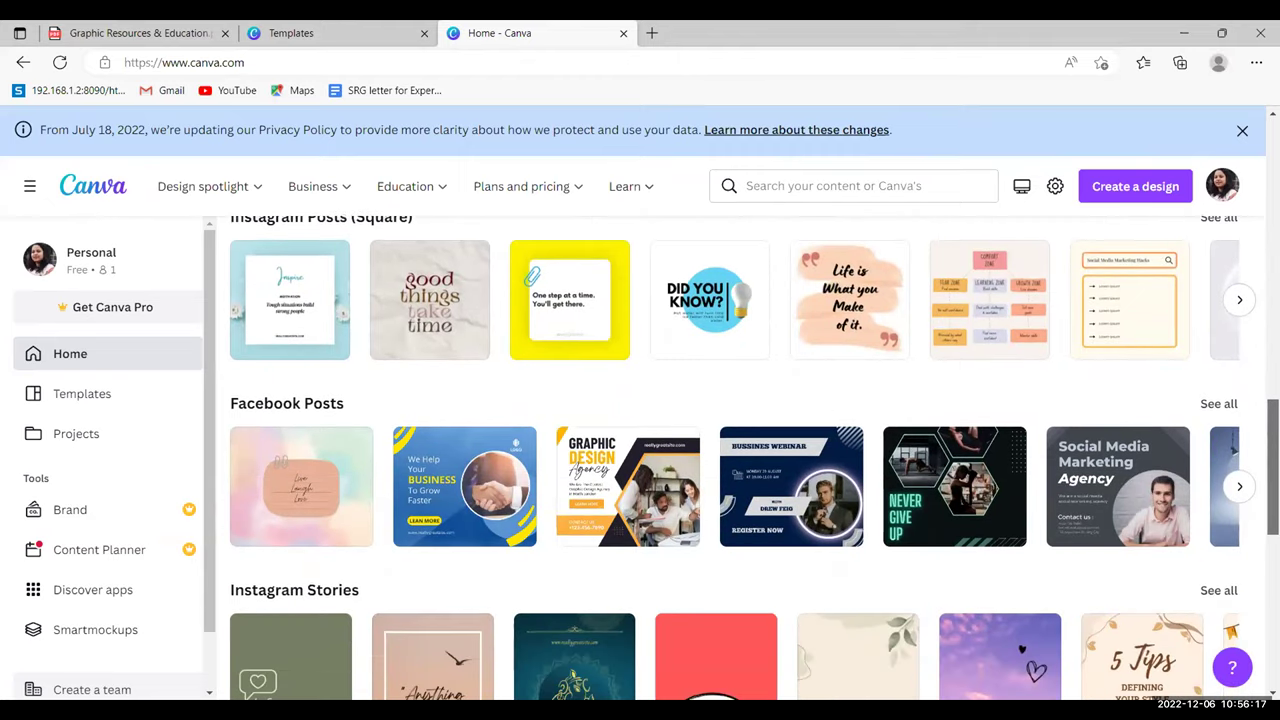
pyautogui.scroll(-1, 735, 458)
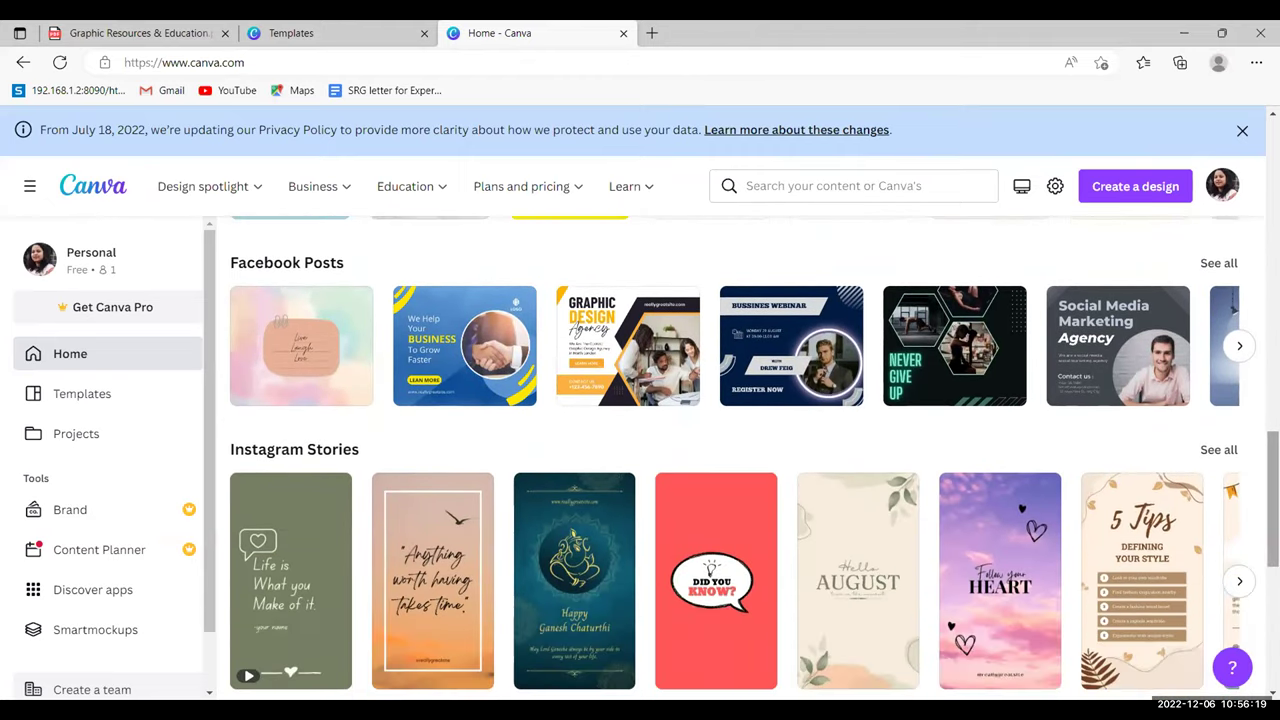
pyautogui.scroll(-2, 735, 458)
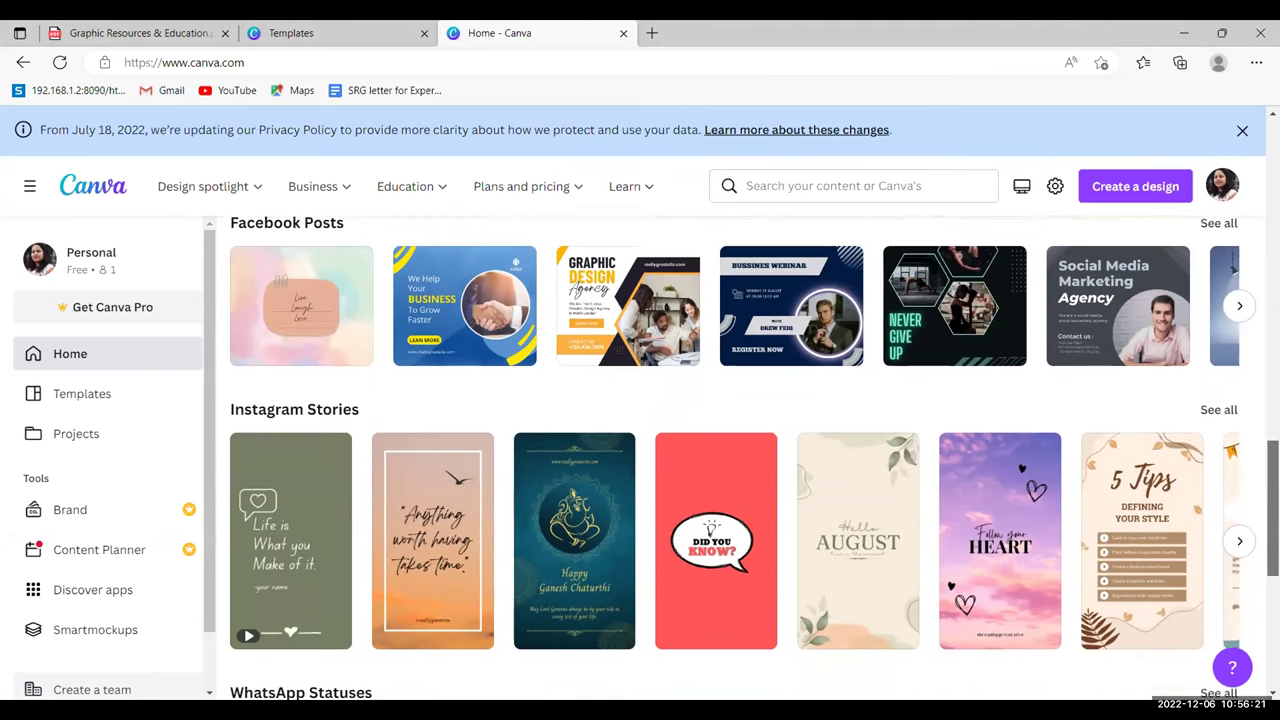
pyautogui.scroll(-5, 735, 458)
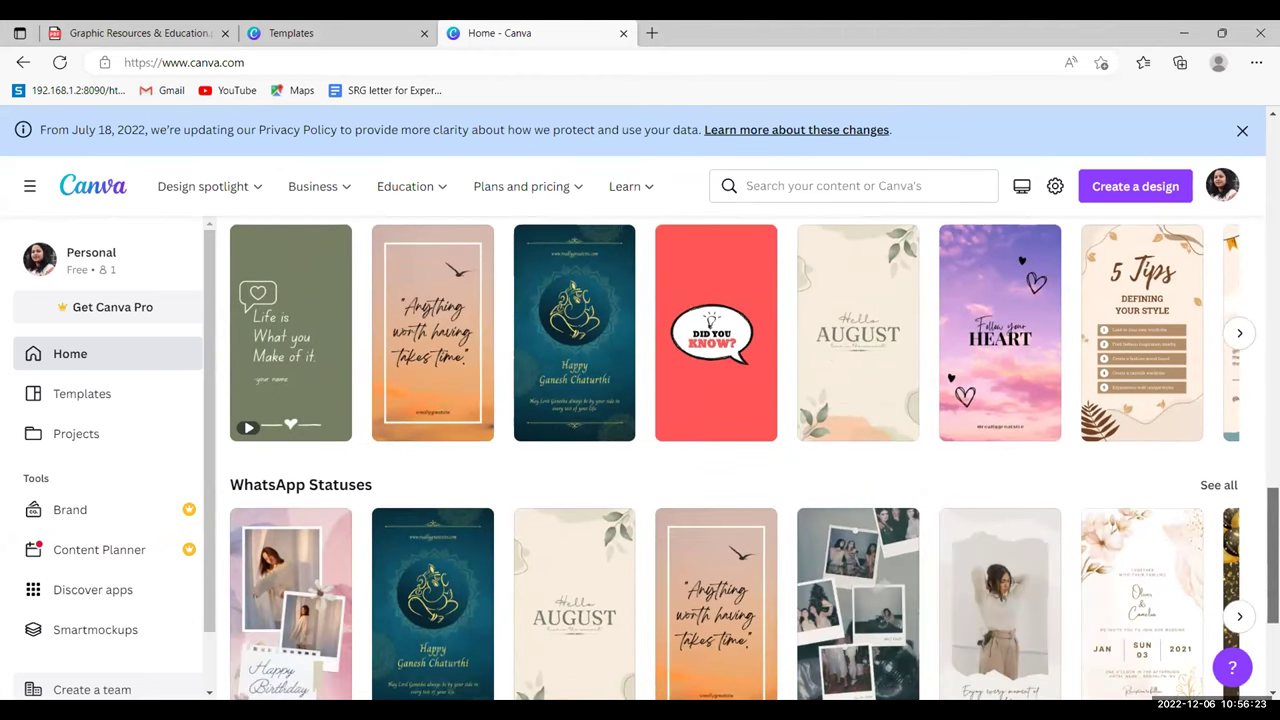
pyautogui.scroll(7, 735, 458)
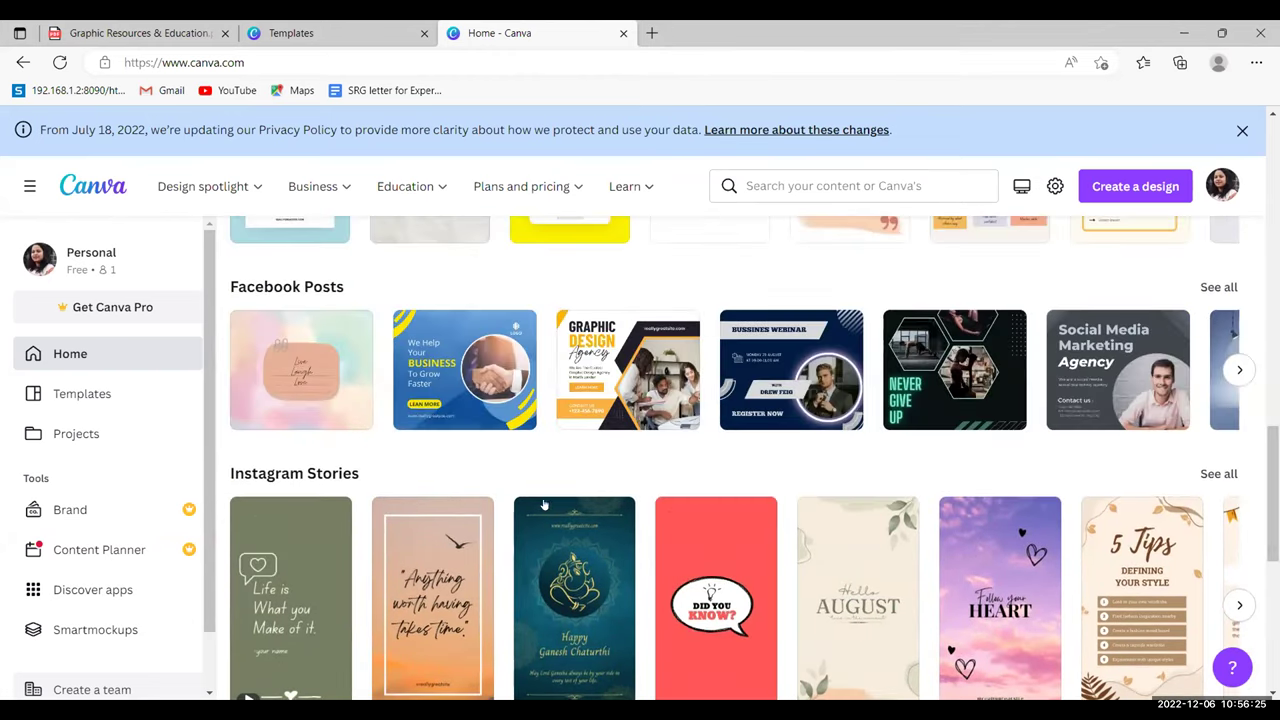
pyautogui.click(307, 380)
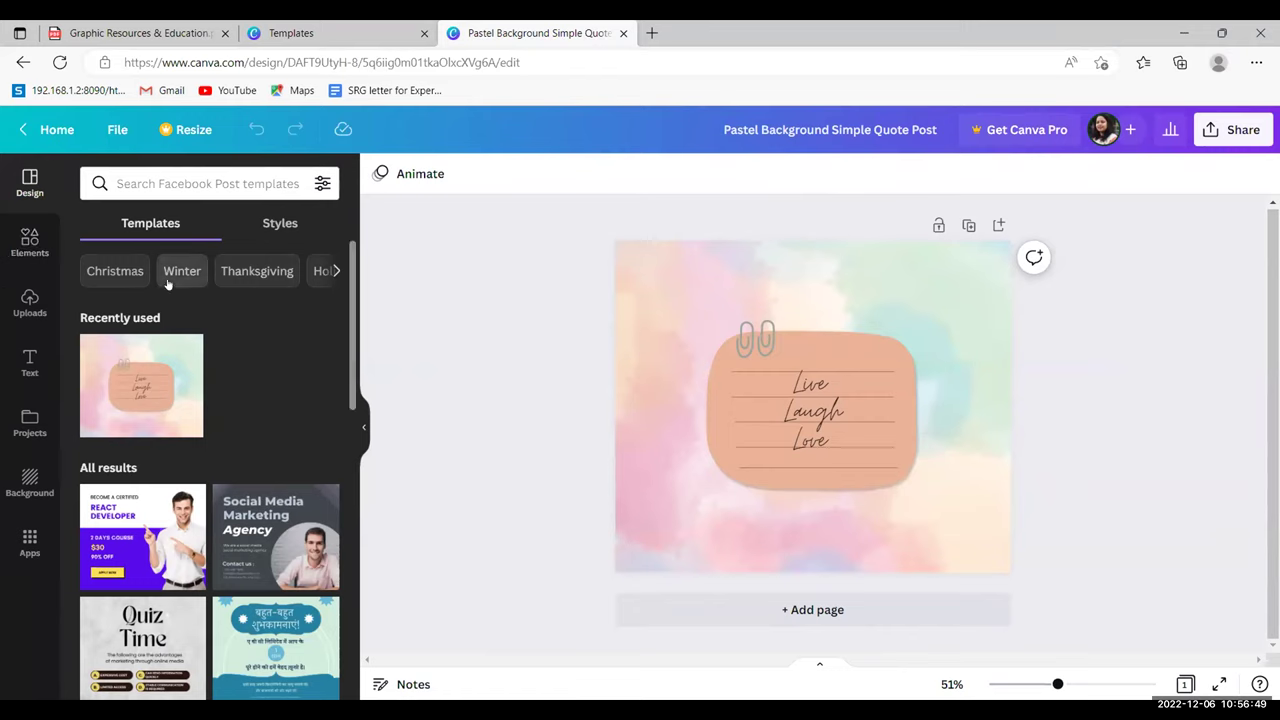
# - Filter Design templates by Christmas and apply the blue snowy 'Merry Christmas – GOD Bless You' template
pyautogui.click(112, 271)
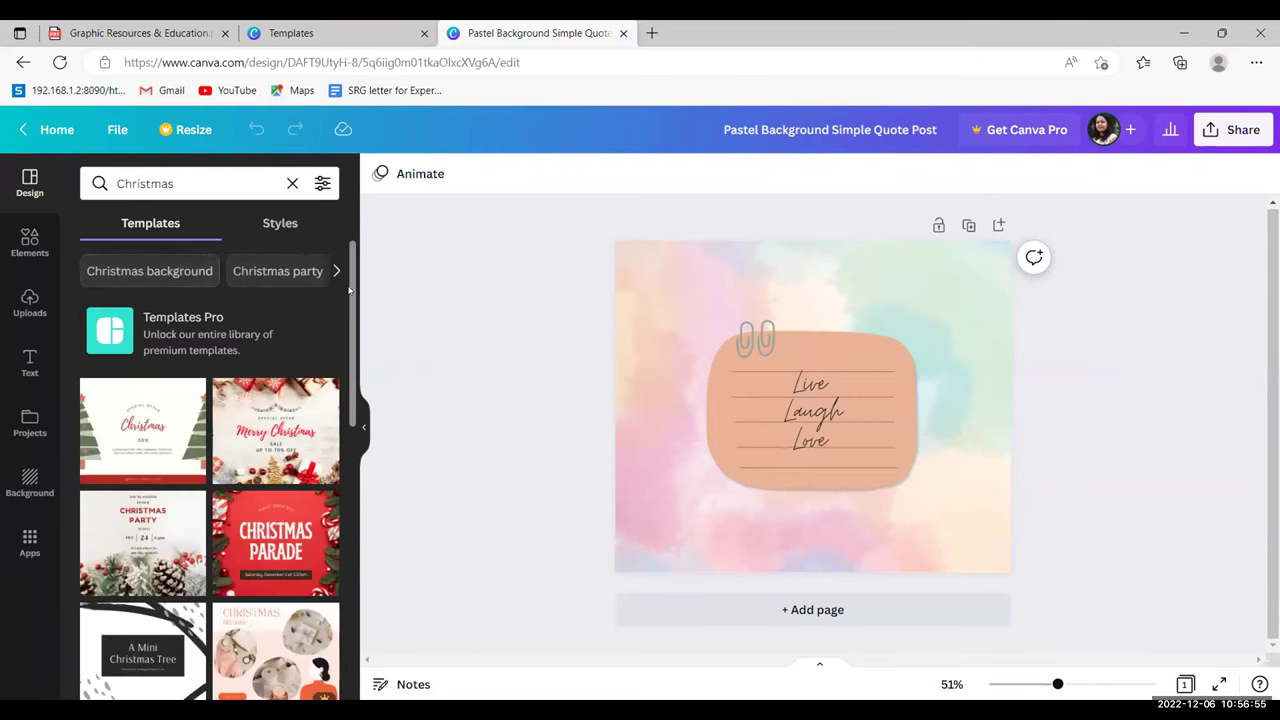
pyautogui.moveTo(349, 291); pyautogui.dragTo(349, 337)
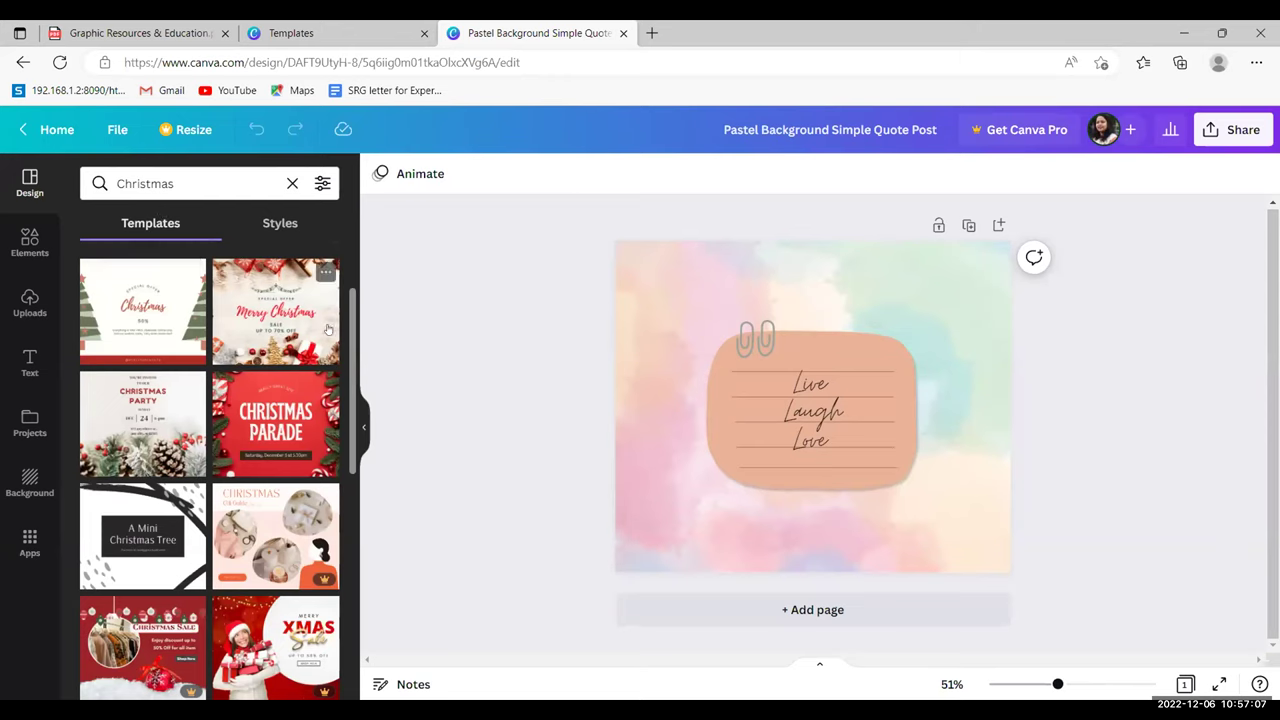
pyautogui.moveTo(352, 307); pyautogui.dragTo(354, 498)
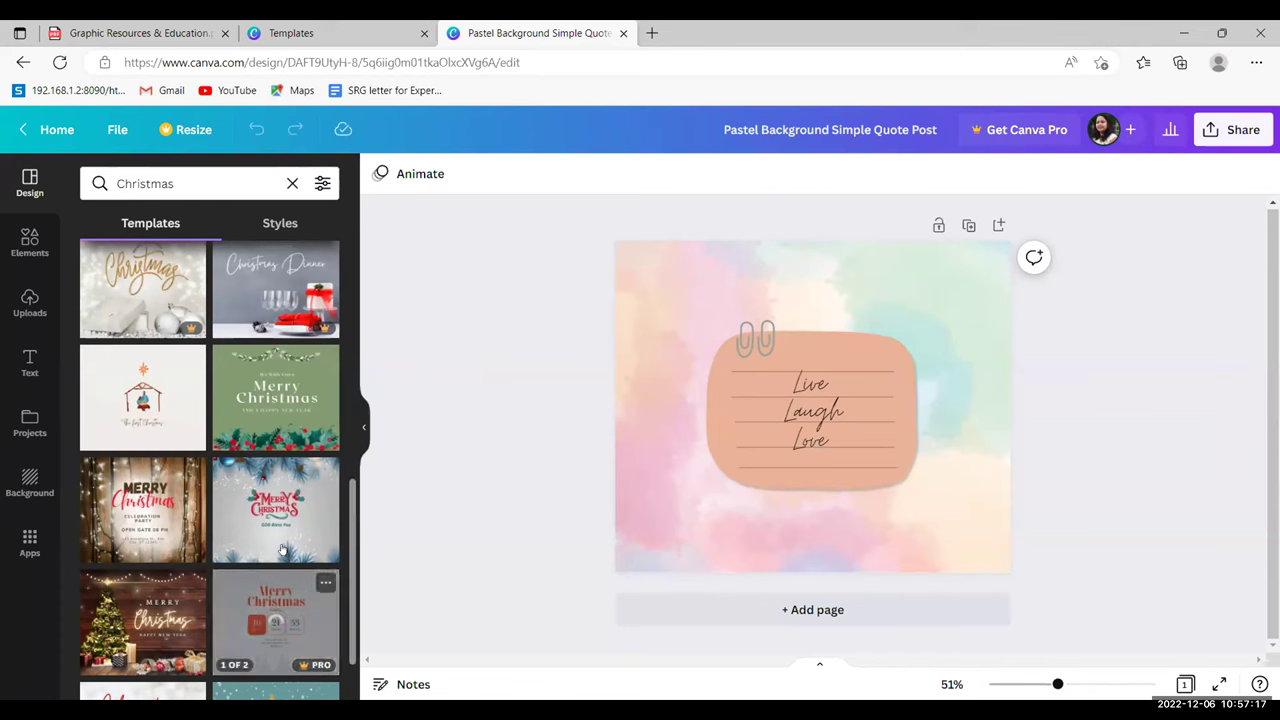
pyautogui.click(265, 519)
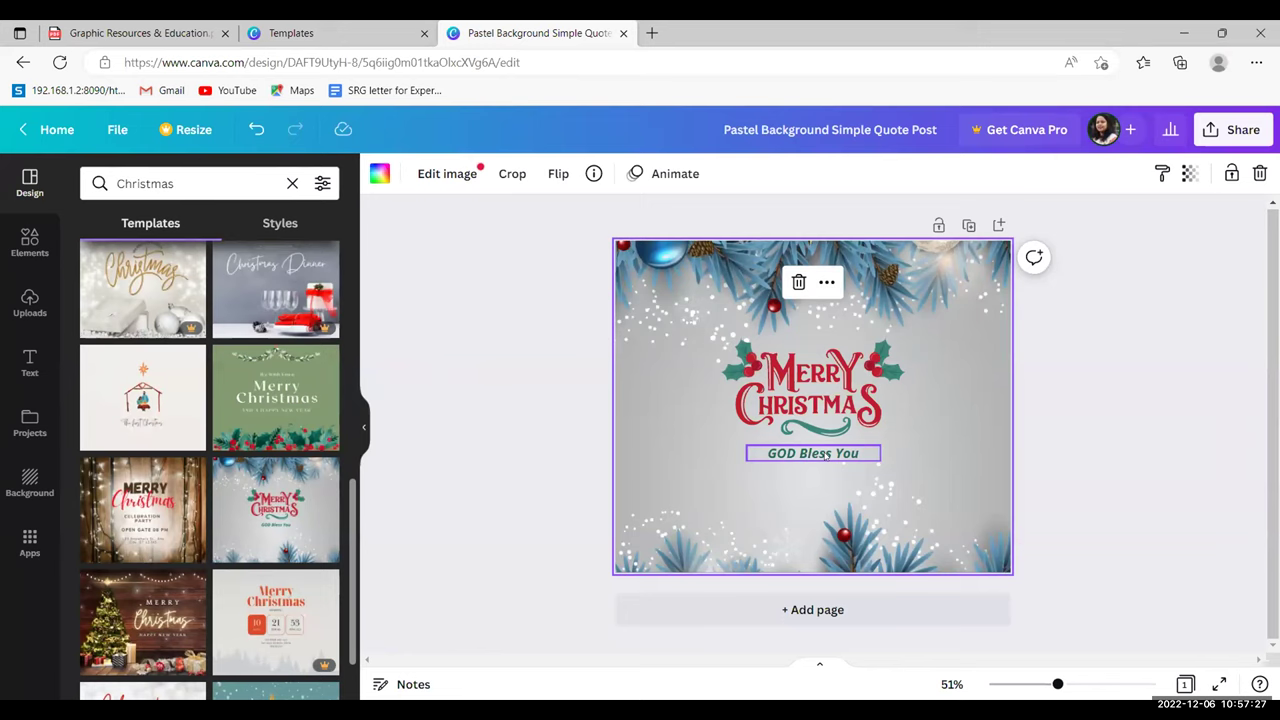
# - Enlarge the Merry Christmas graphic and centre it above the 'GOD Bless You' line
pyautogui.click(803, 402)
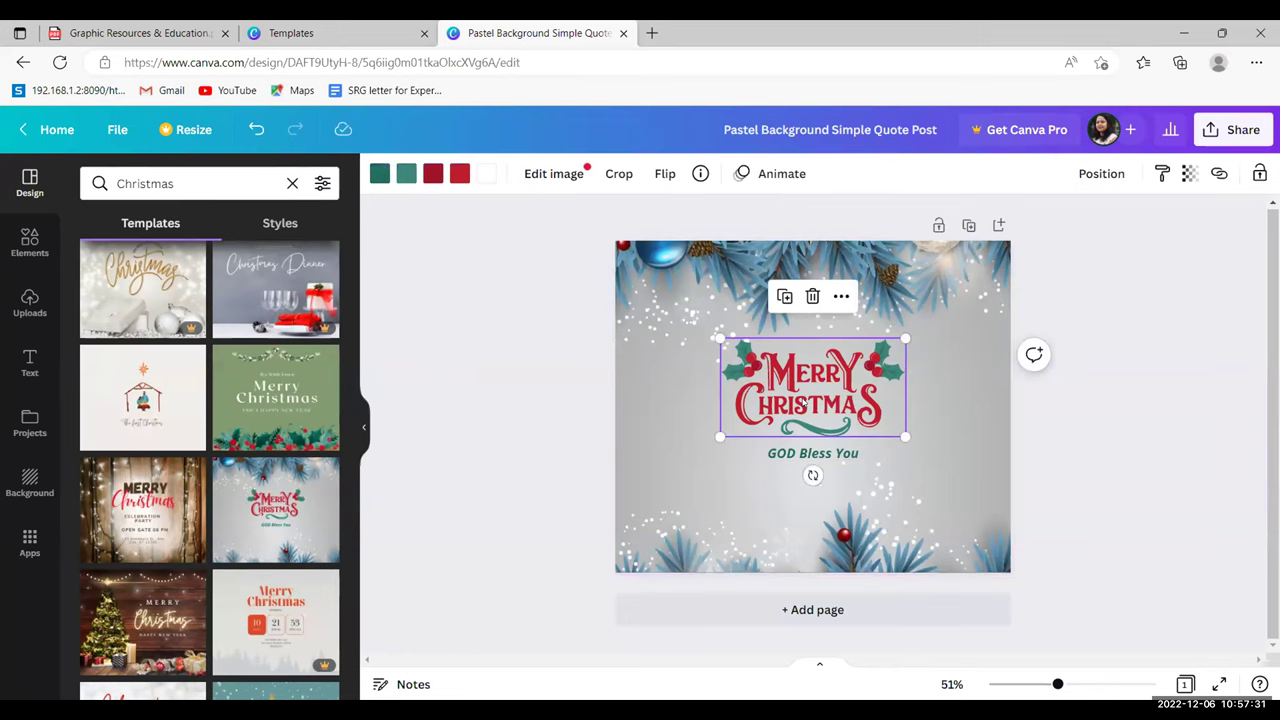
pyautogui.moveTo(904, 436); pyautogui.dragTo(940, 455)
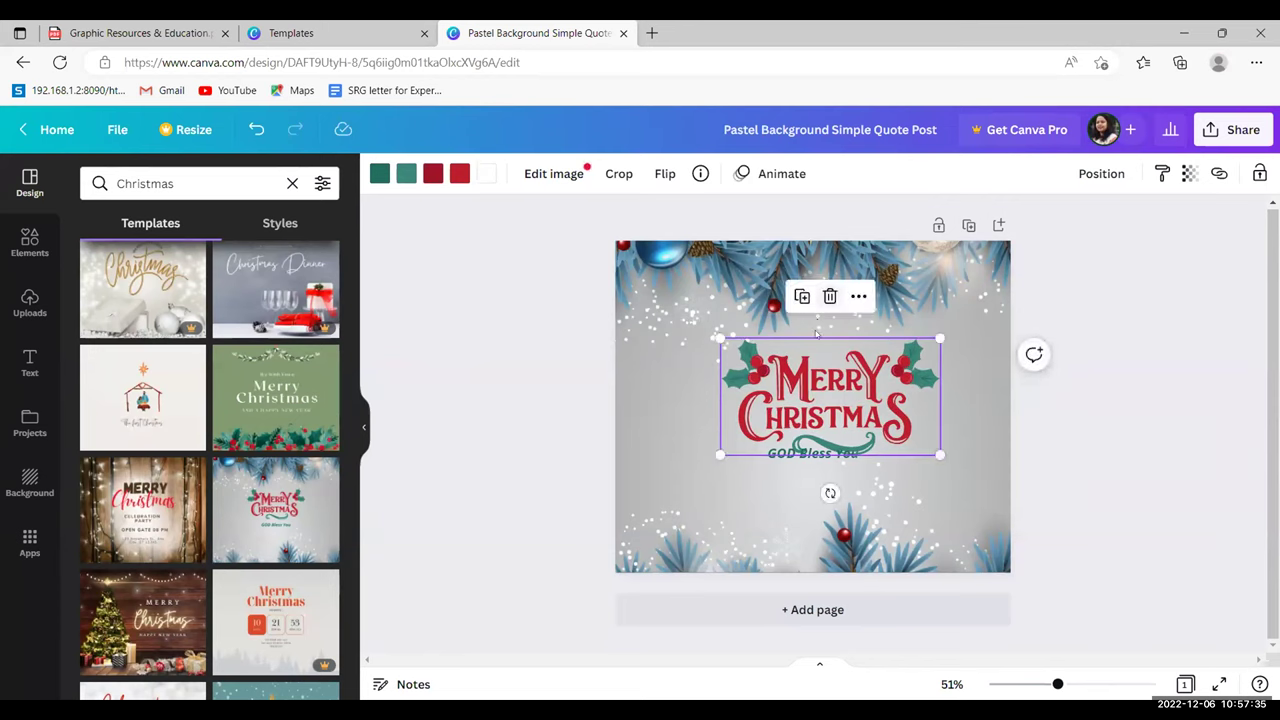
pyautogui.moveTo(790, 356); pyautogui.dragTo(773, 333)
pyautogui.doubleClick(811, 365)
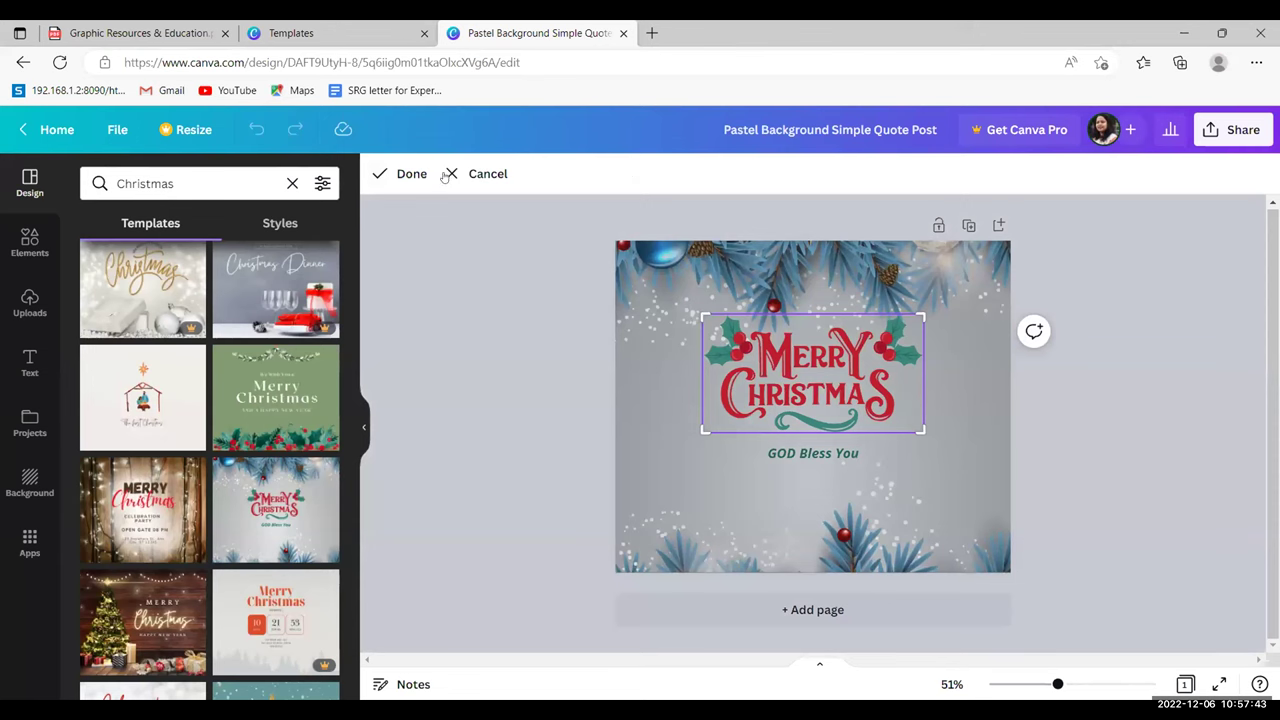
pyautogui.click(400, 173)
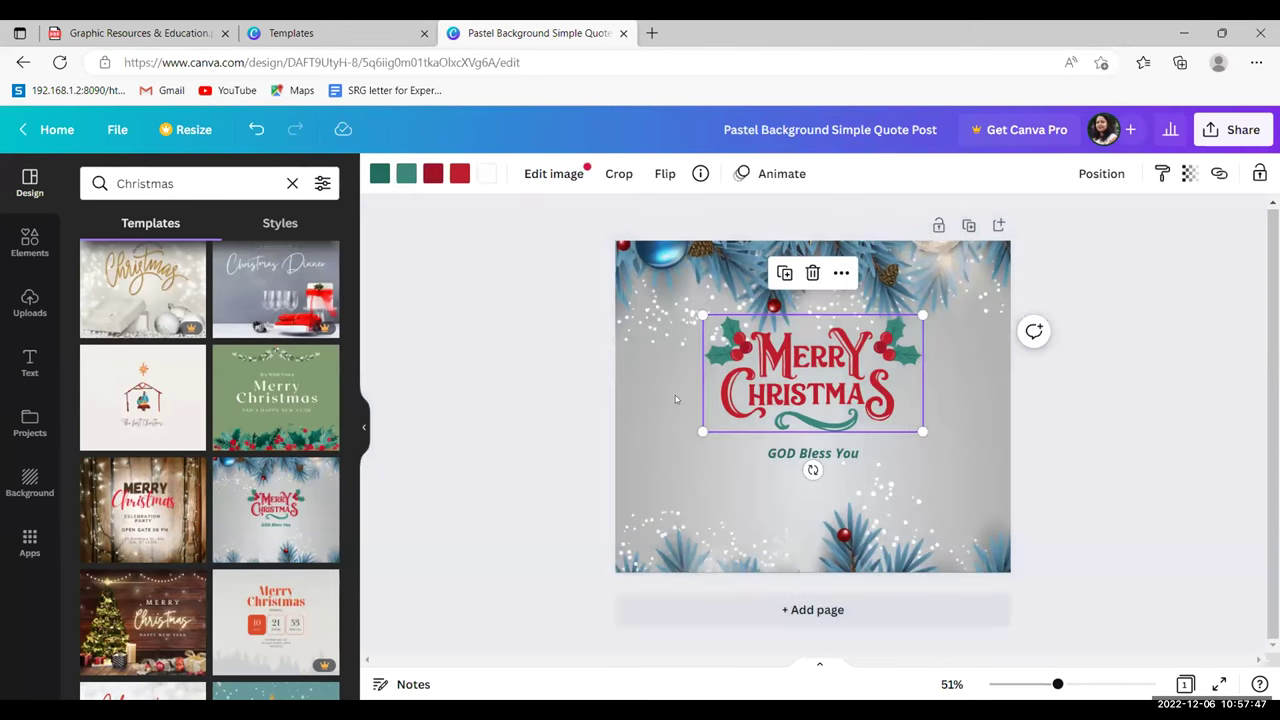
pyautogui.click(864, 313)
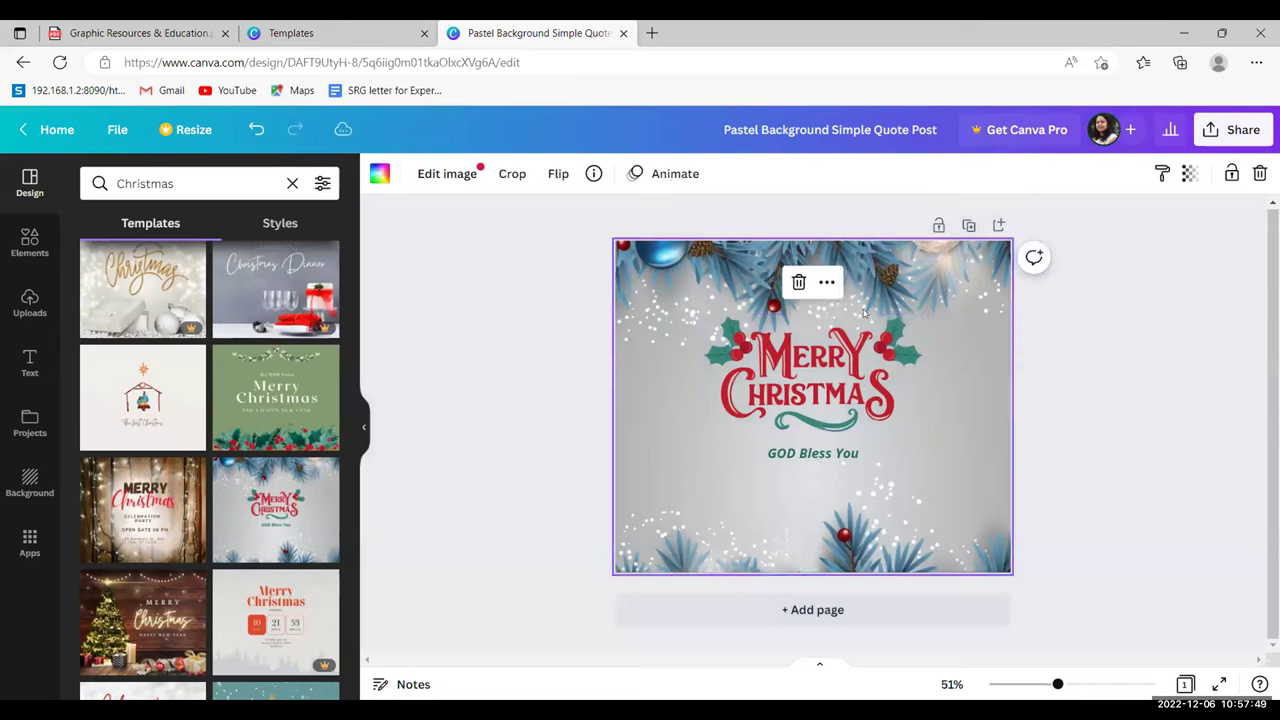
pyautogui.click(836, 360)
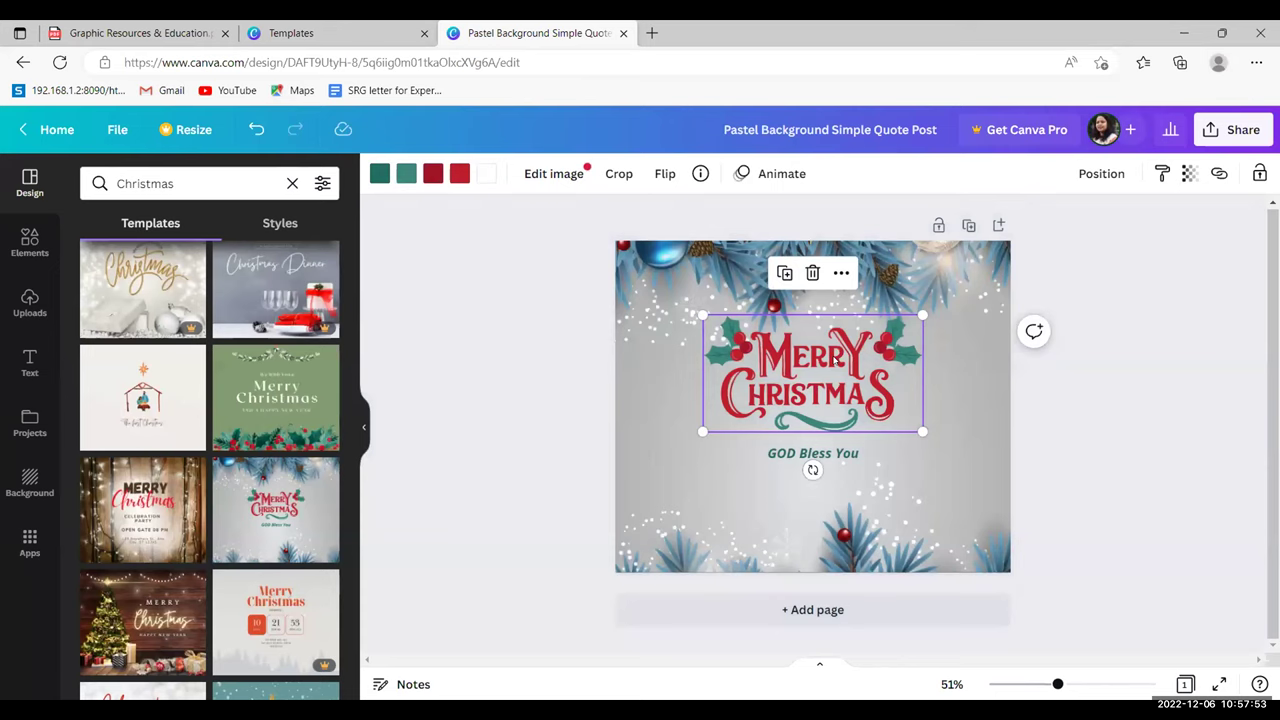
# - Replace the Merry Christmas graphic with a top heading reading 'To All my dear FRIENDS'
pyautogui.press('Delete')
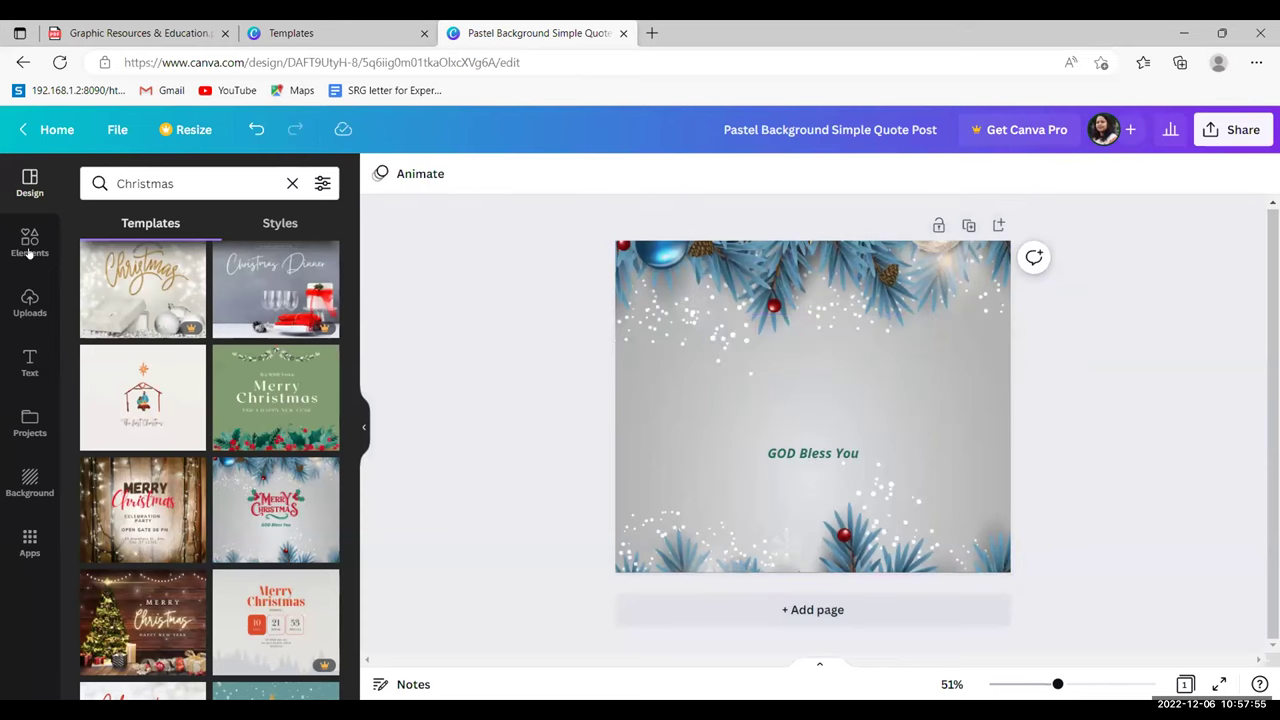
pyautogui.click(29, 362)
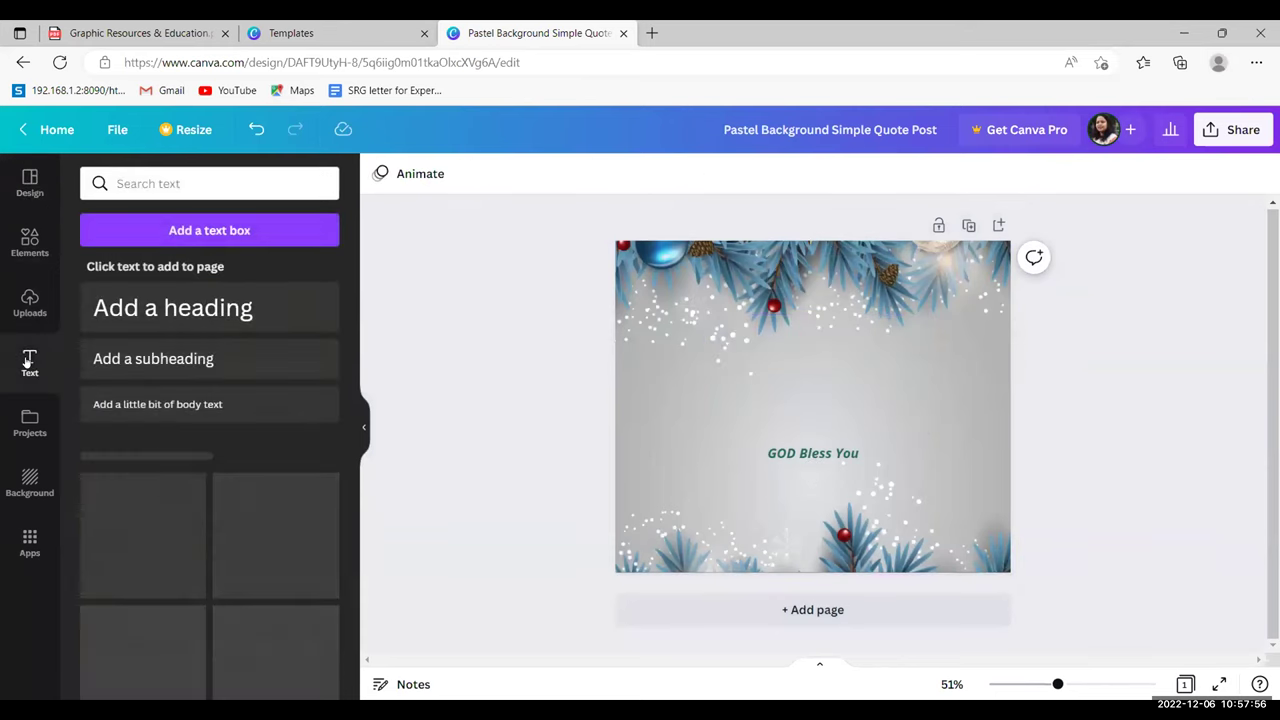
pyautogui.click(186, 309)
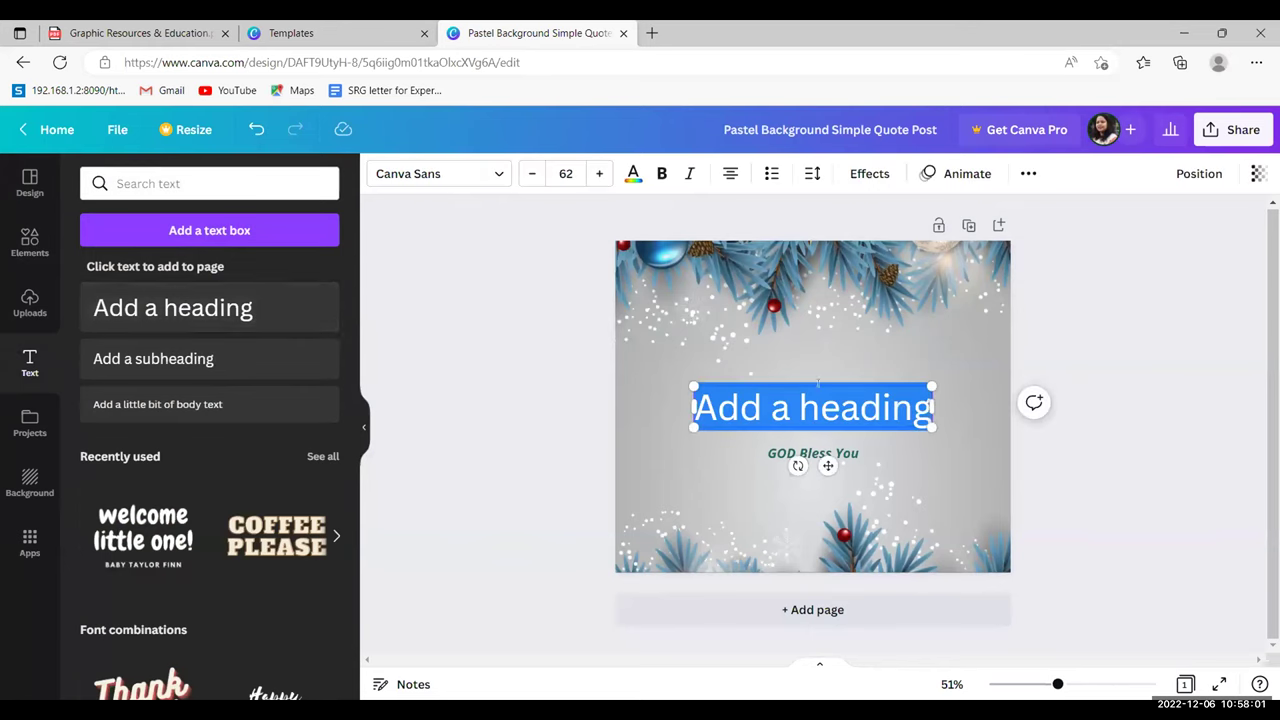
pyautogui.moveTo(818, 381); pyautogui.dragTo(798, 295)
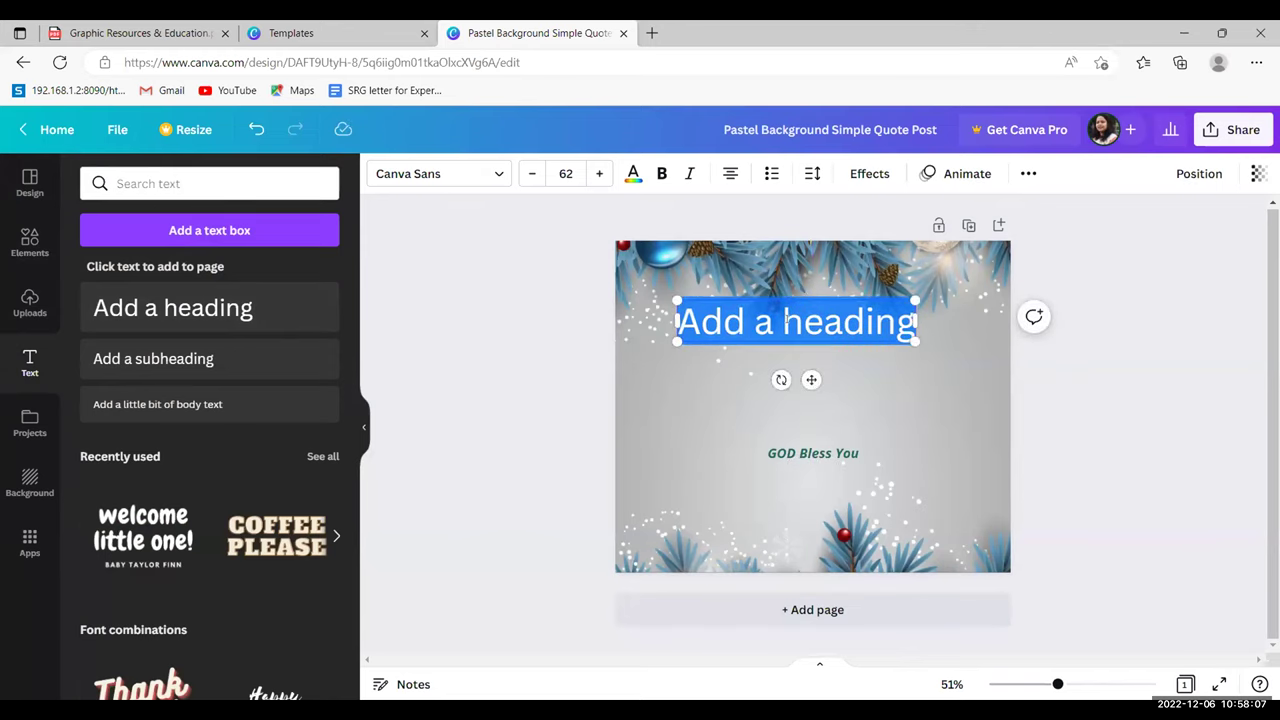
pyautogui.write('To All')
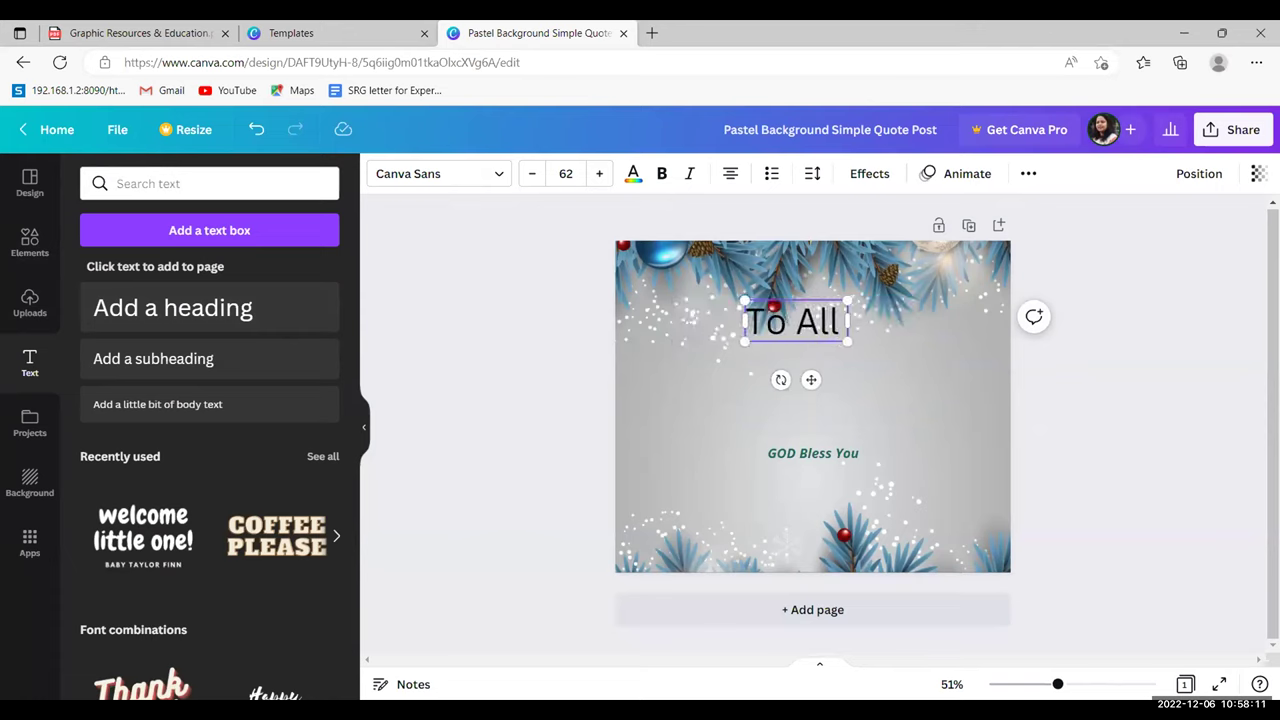
pyautogui.write(' m')
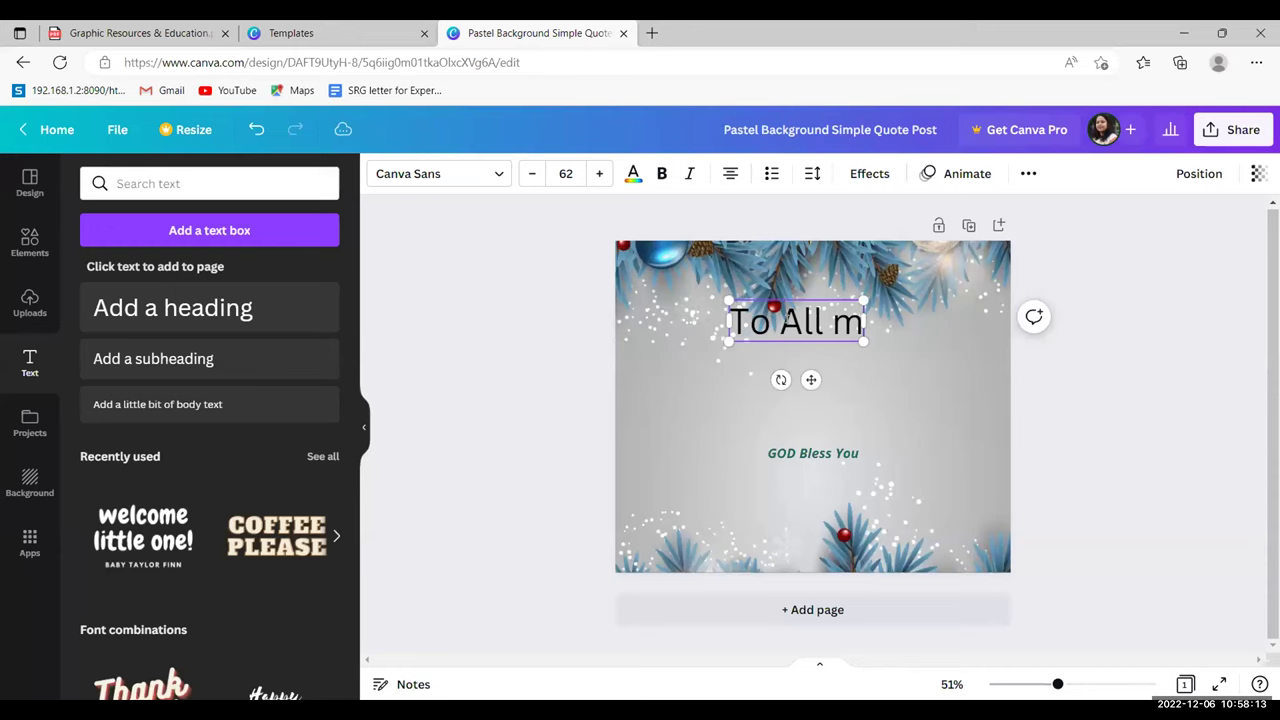
pyautogui.write('y dear F')
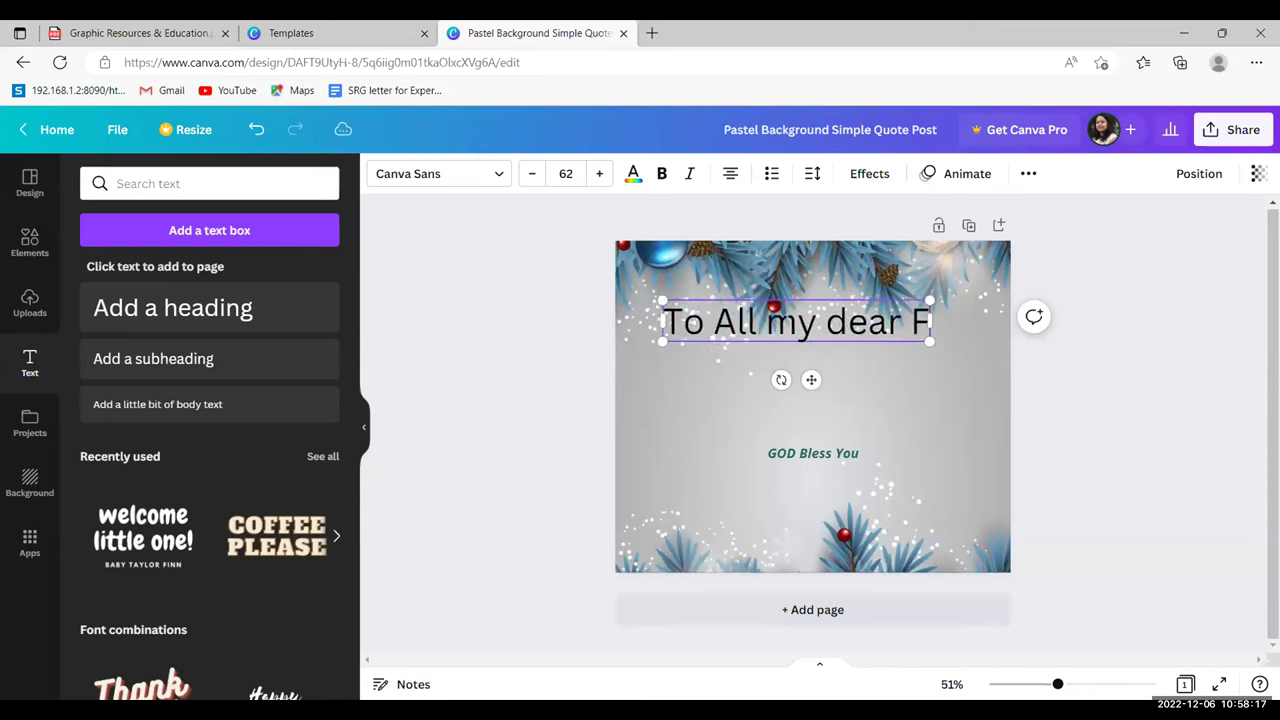
pyautogui.write('RIENDS')
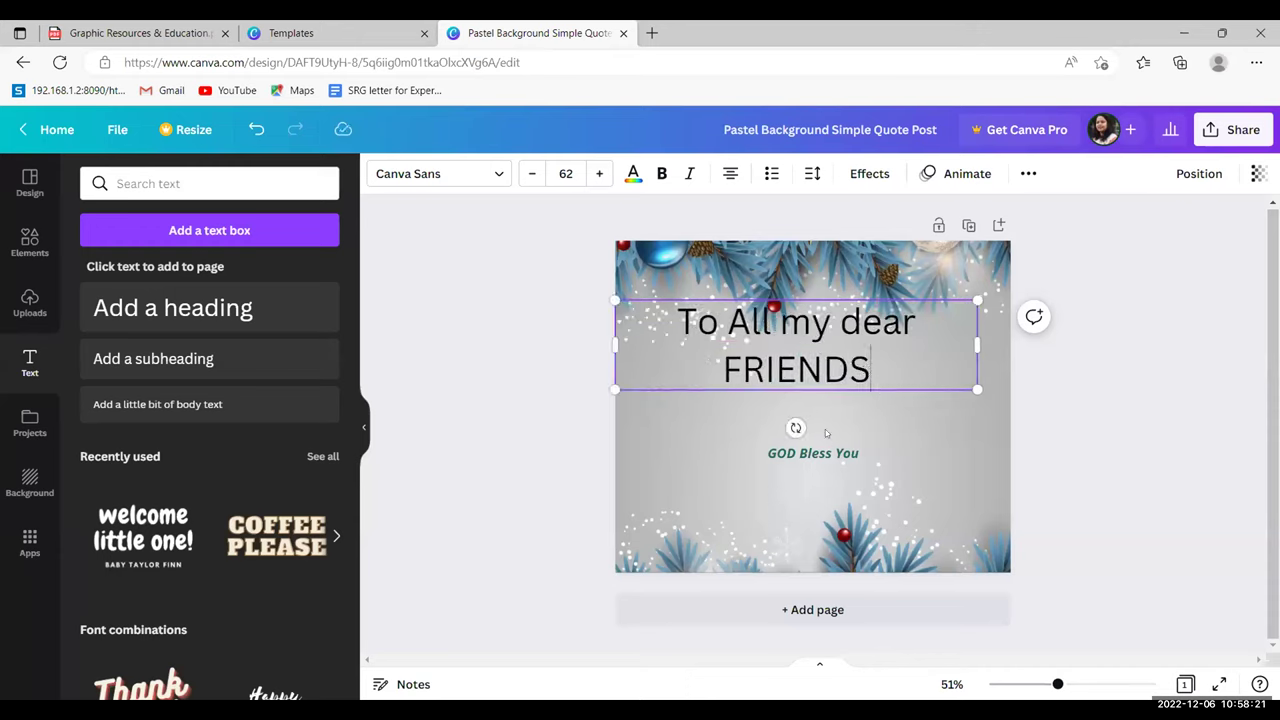
pyautogui.moveTo(871, 370); pyautogui.dragTo(653, 219)
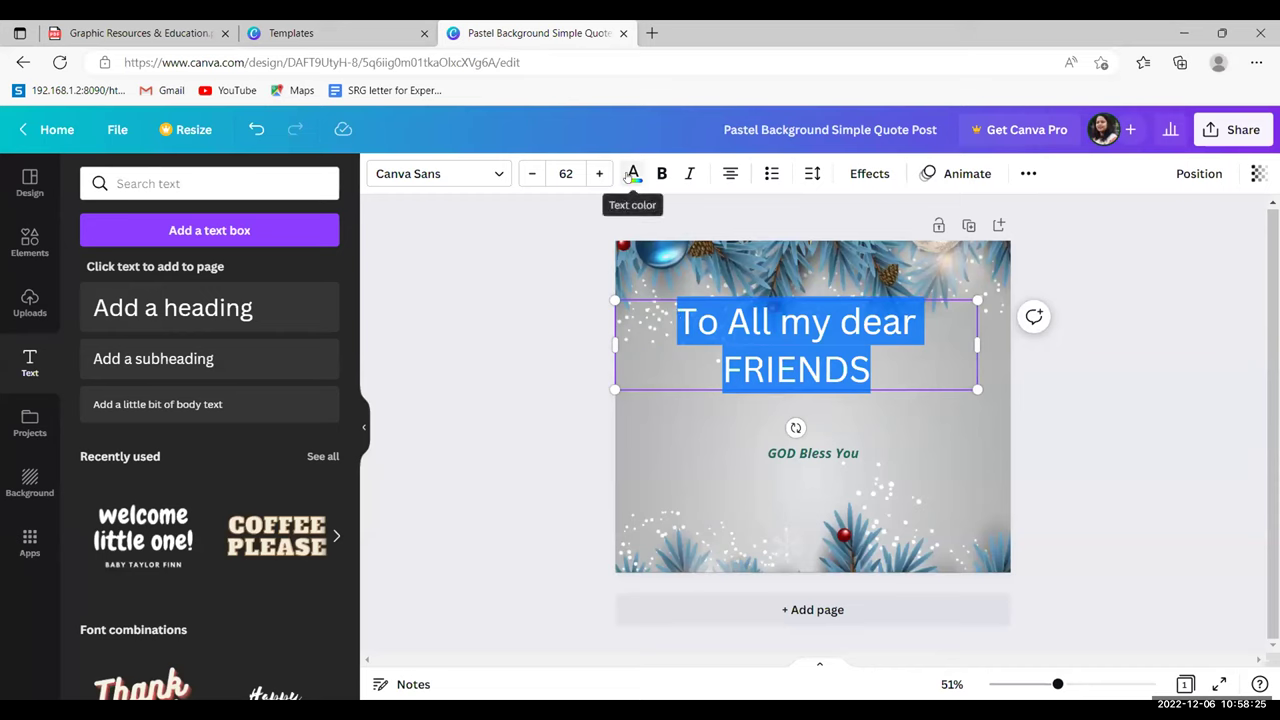
# - Set the 'To All my dear FRIENDS' heading in Great Vibes, keeping it black at size 62
pyautogui.click(633, 173)
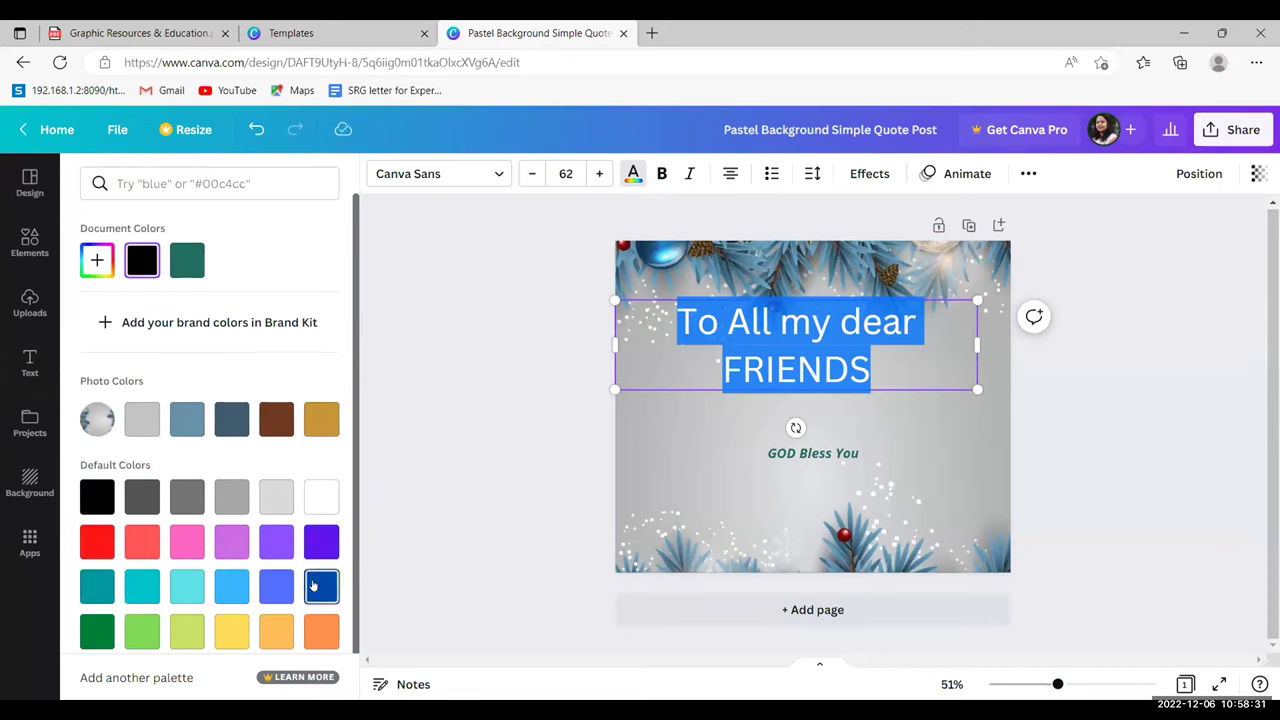
pyautogui.click(489, 176)
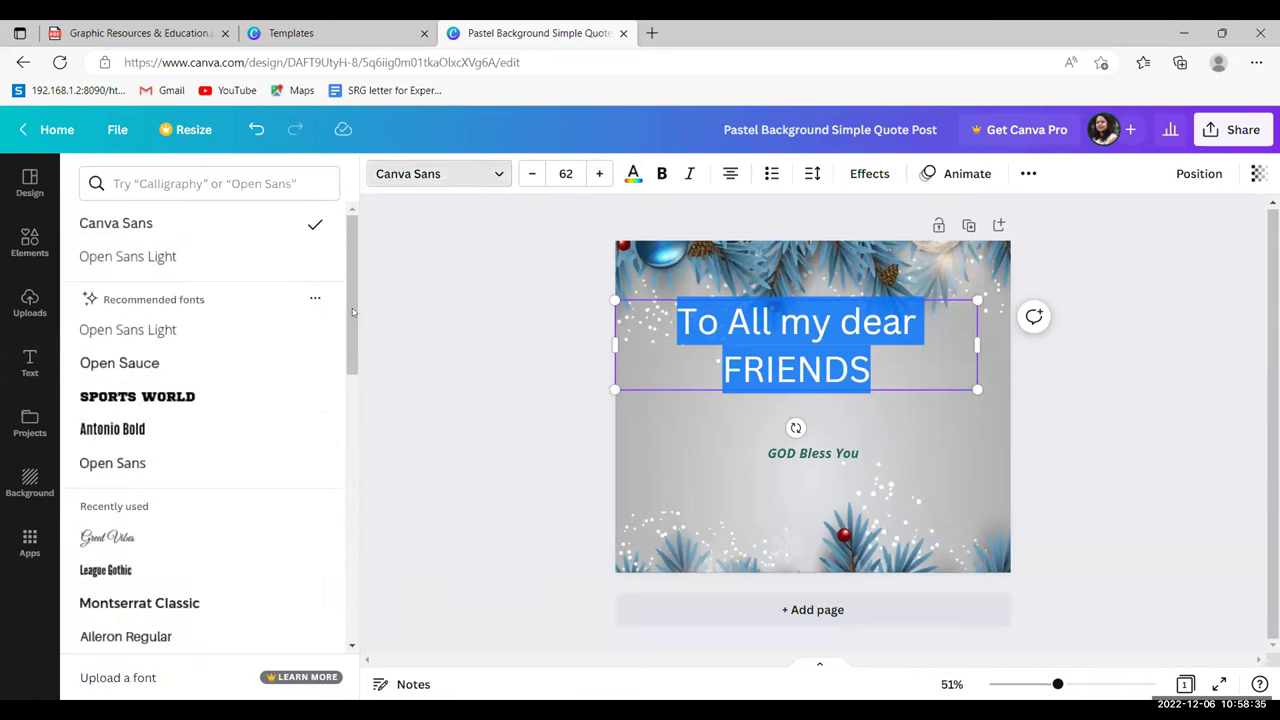
pyautogui.scroll(-2, 349, 345)
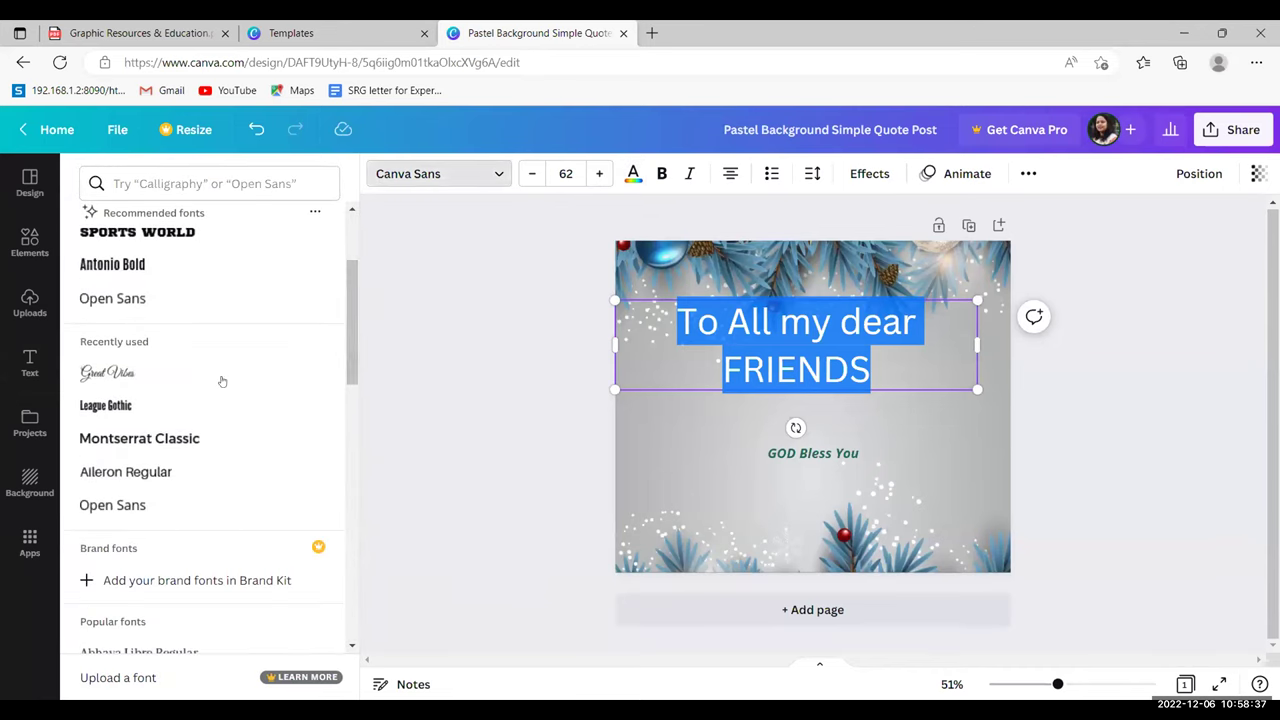
pyautogui.click(153, 382)
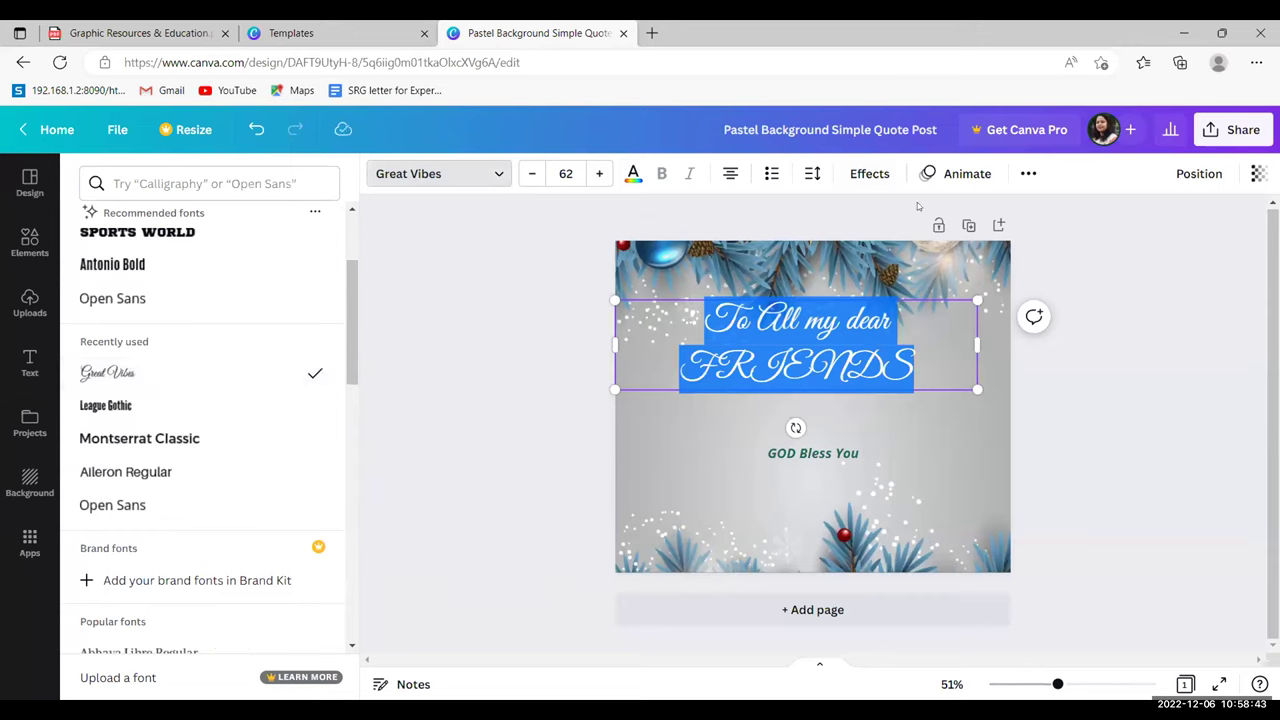
pyautogui.click(633, 175)
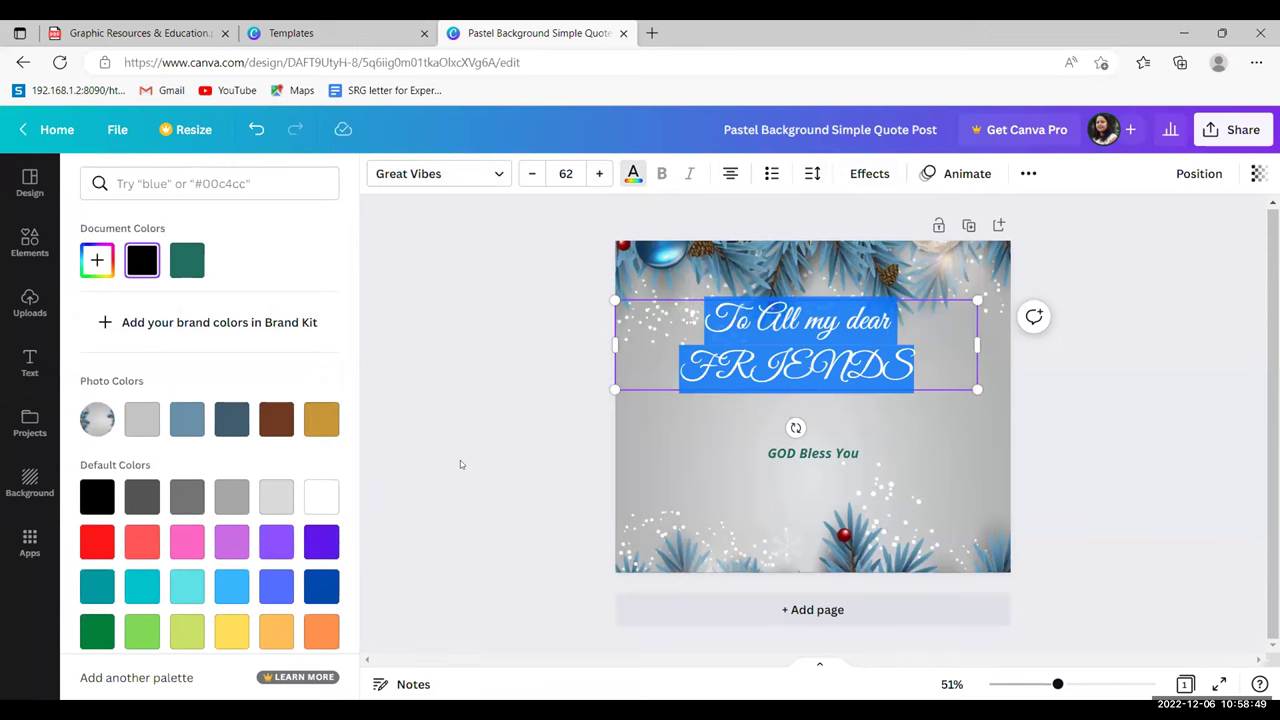
pyautogui.click(30, 362)
pyautogui.click(776, 333)
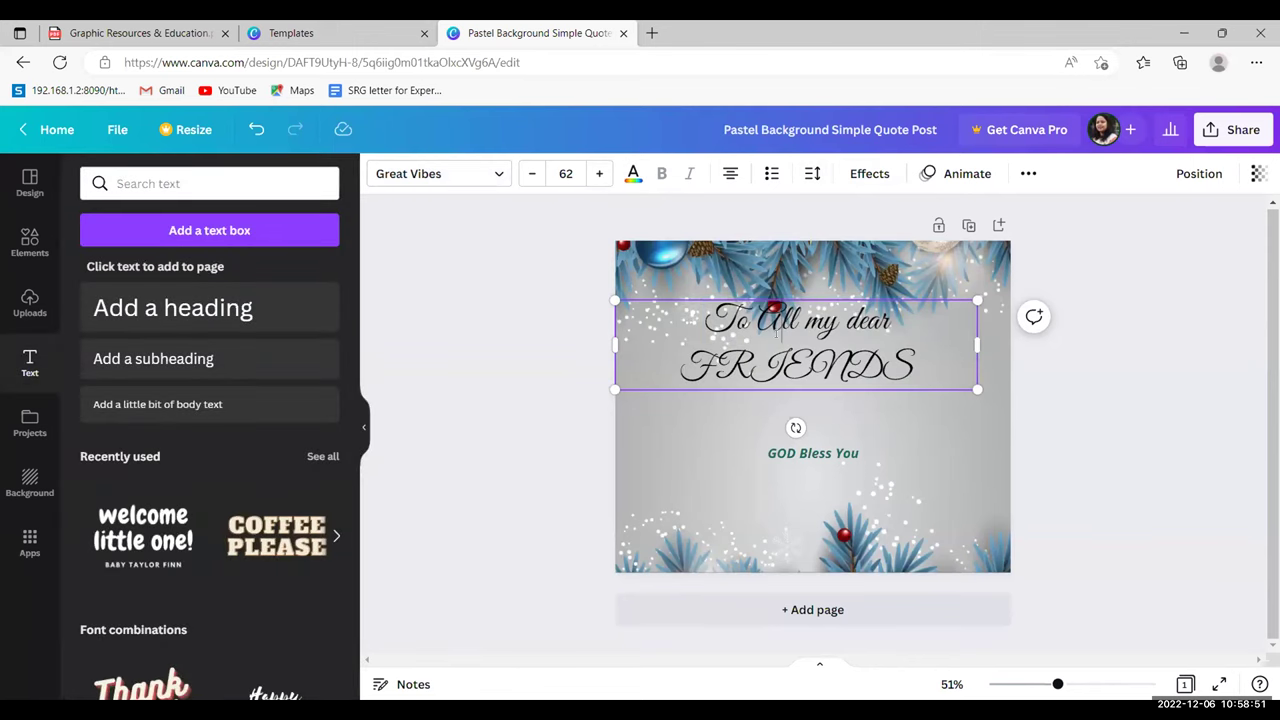
# - Replace 'GOD Bless You' with 'MERRY CHRISTMAS' and '2022' on a second line
pyautogui.doubleClick(848, 378)
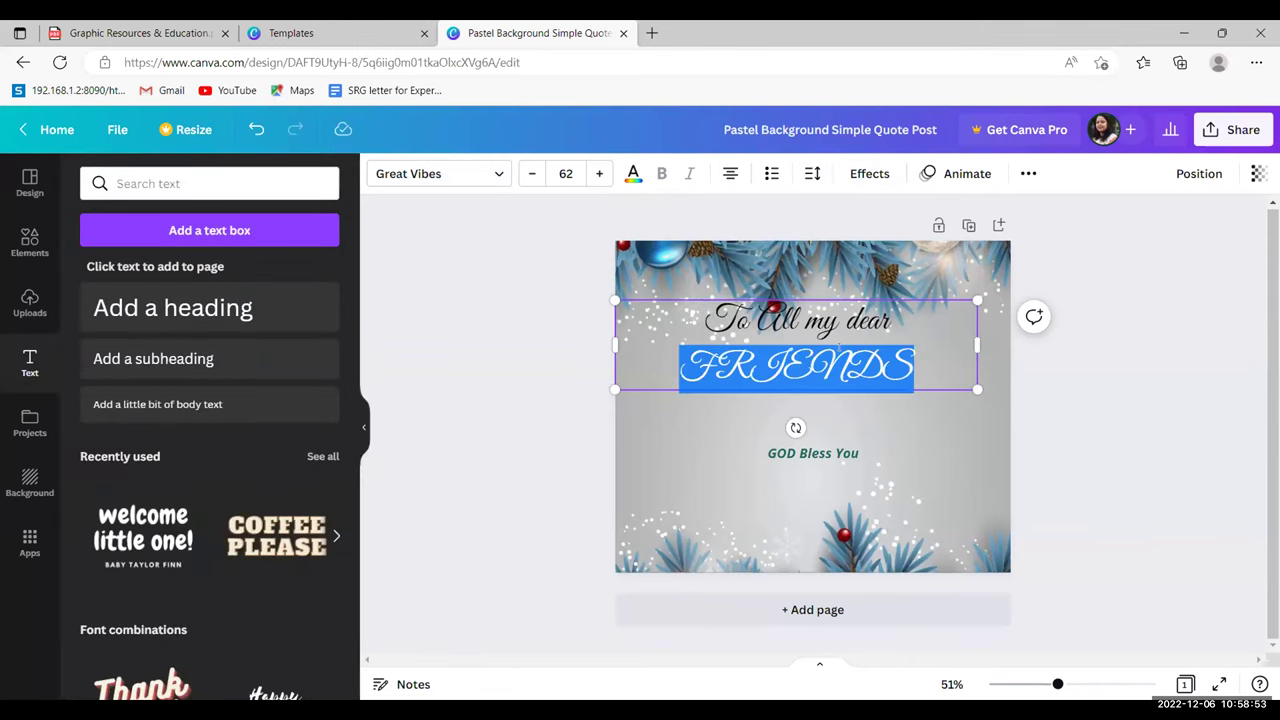
pyautogui.click(822, 455)
pyautogui.click(822, 455)
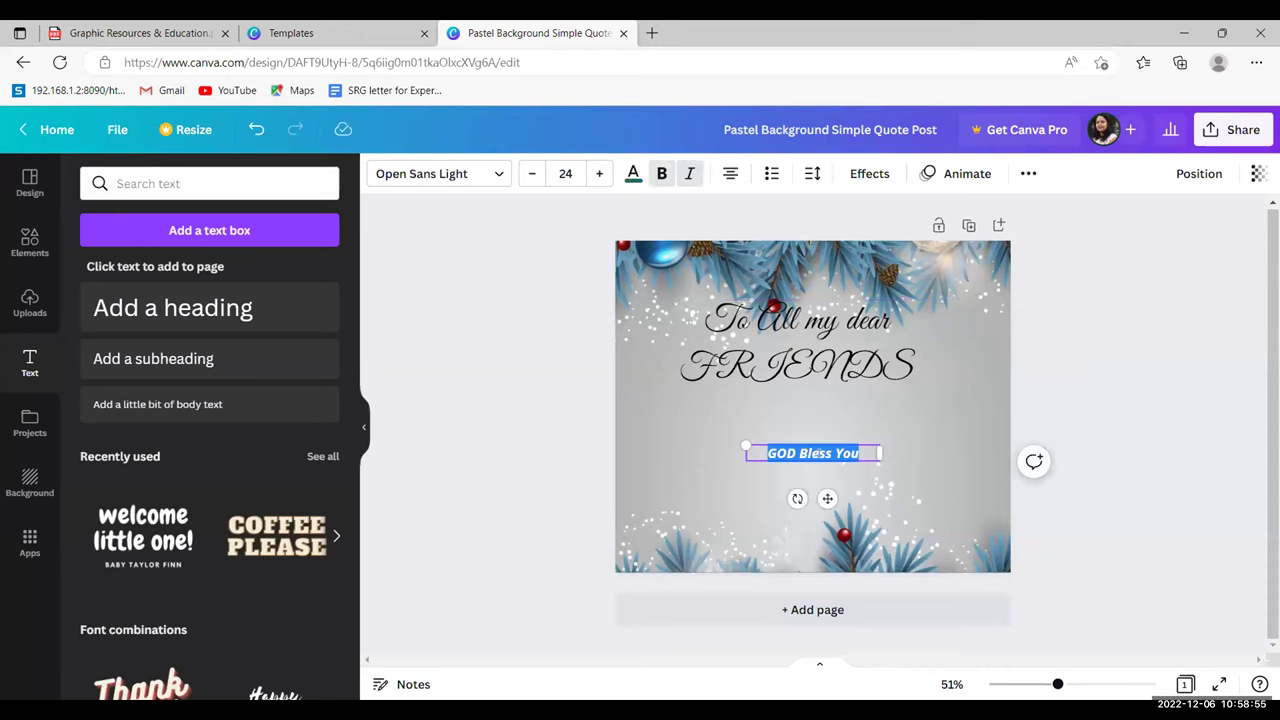
pyautogui.write('MERRY')
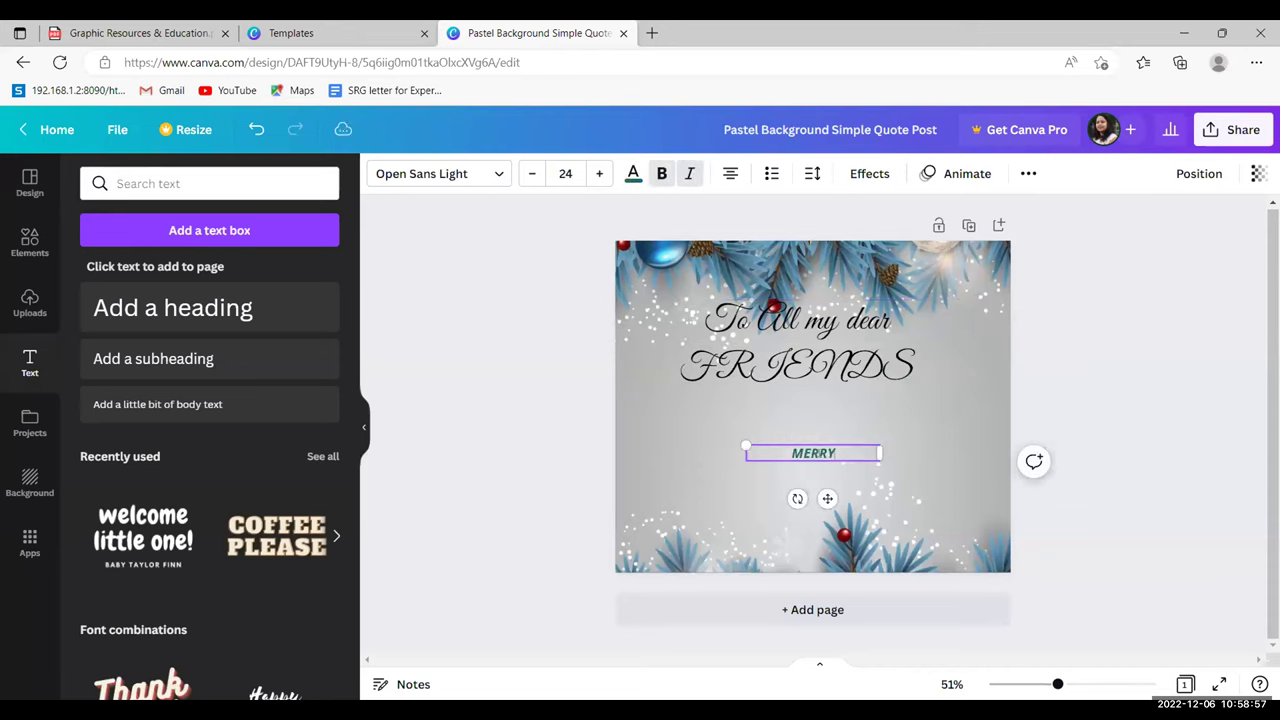
pyautogui.write(' CHRISTMAS')
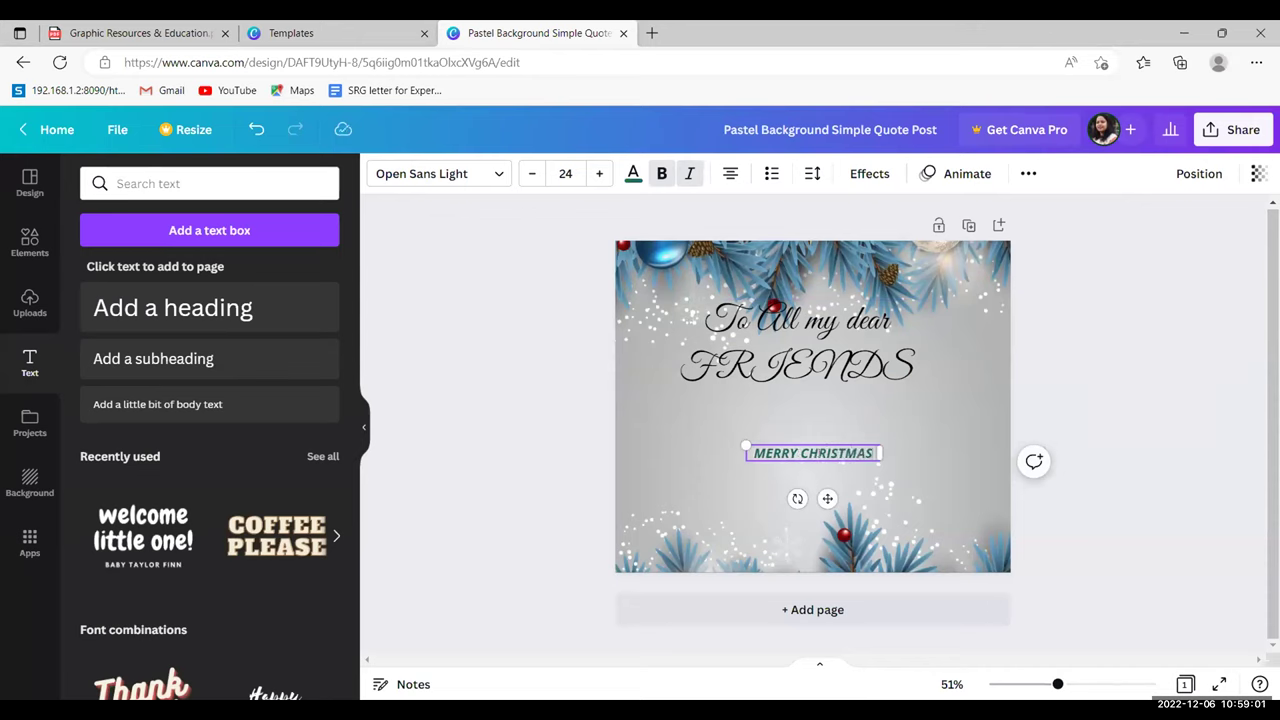
pyautogui.press('Return')
pyautogui.write('2022')
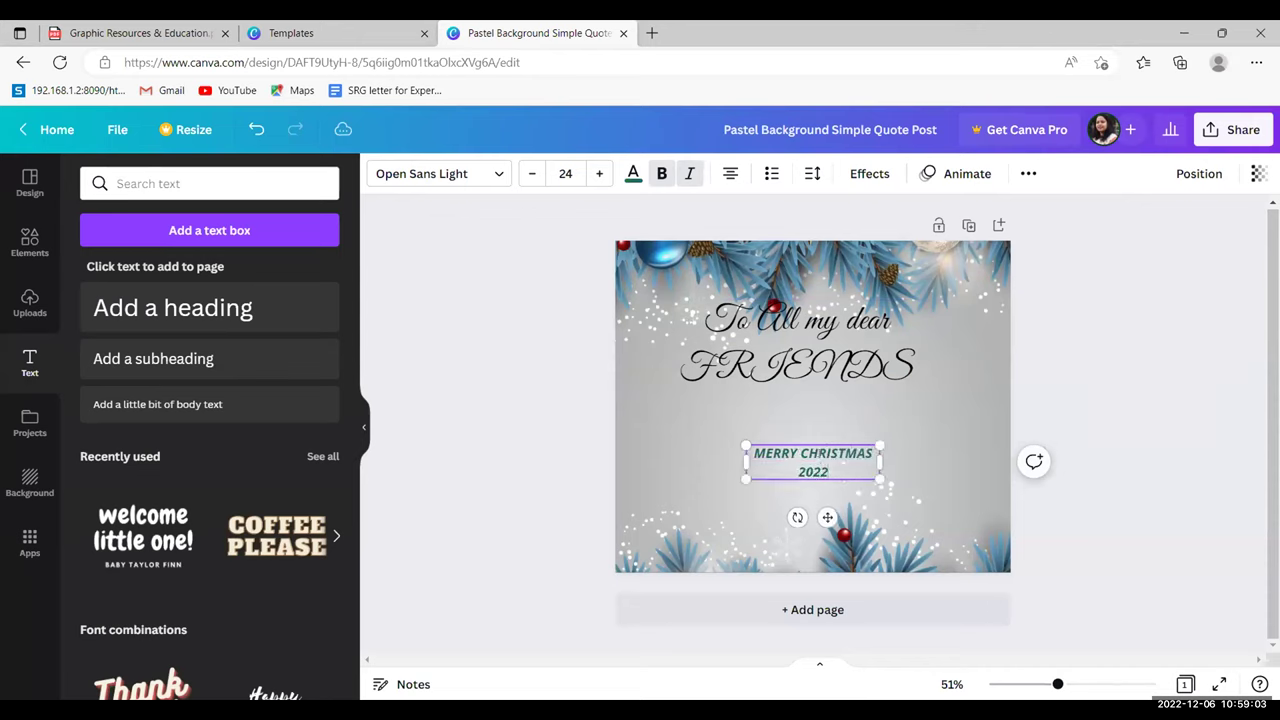
# - Enlarge the greeting to about size 55.5 and place it just below FRIENDS
pyautogui.moveTo(880, 479); pyautogui.dragTo(959, 552)
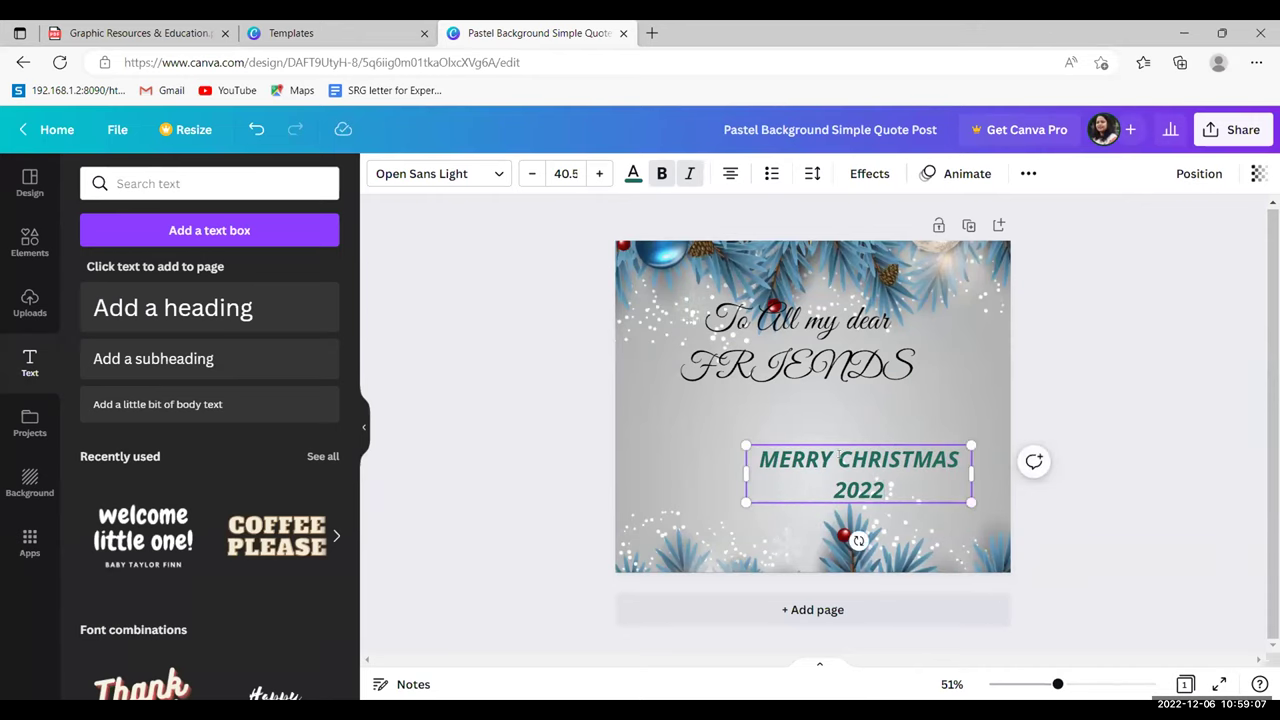
pyautogui.moveTo(829, 441); pyautogui.dragTo(759, 394)
pyautogui.moveTo(902, 455); pyautogui.dragTo(952, 489)
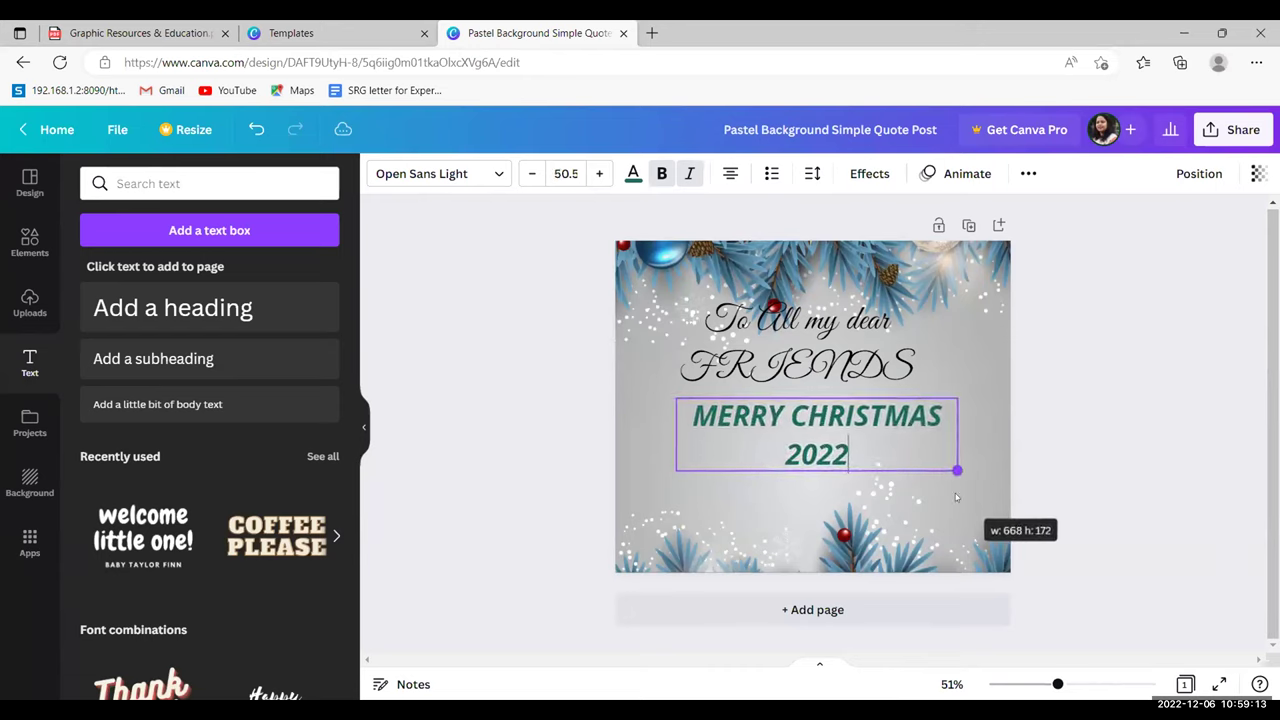
pyautogui.moveTo(676, 471); pyautogui.dragTo(649, 488)
pyautogui.moveTo(808, 392); pyautogui.dragTo(808, 413)
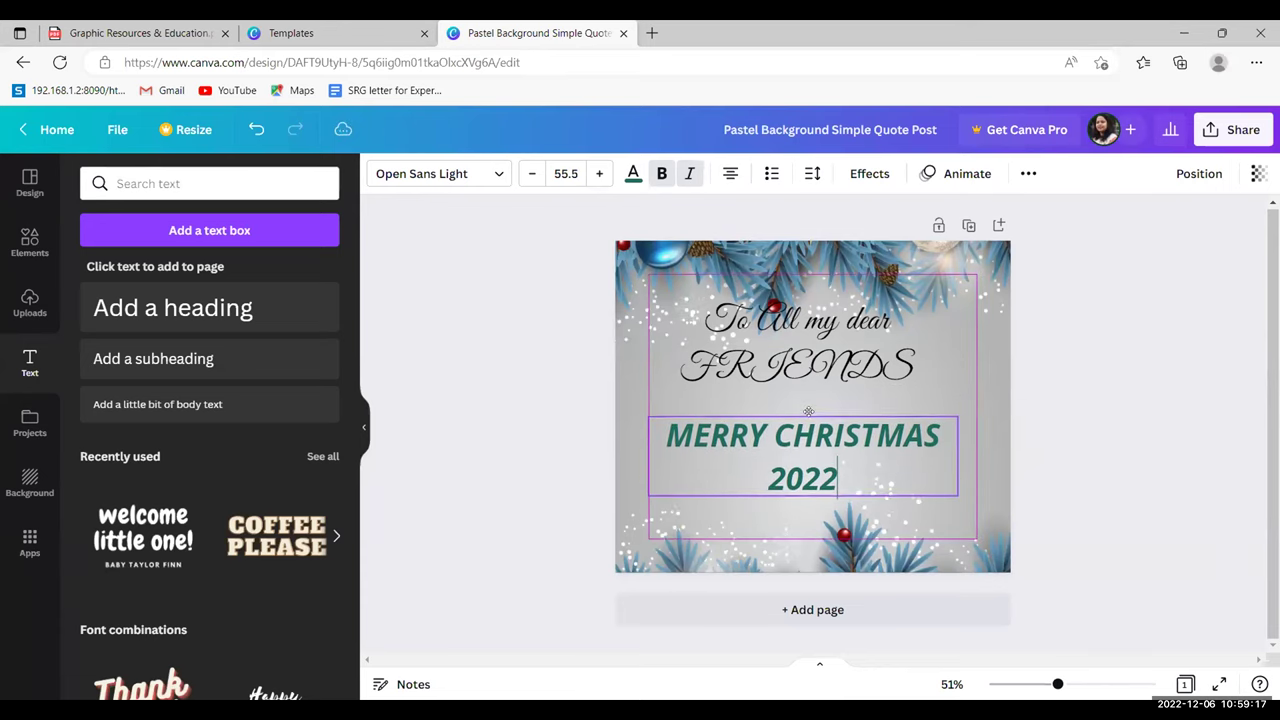
# - Color the whole MERRY CHRISTMAS 2022 greeting red
pyautogui.tripleClick(807, 451)
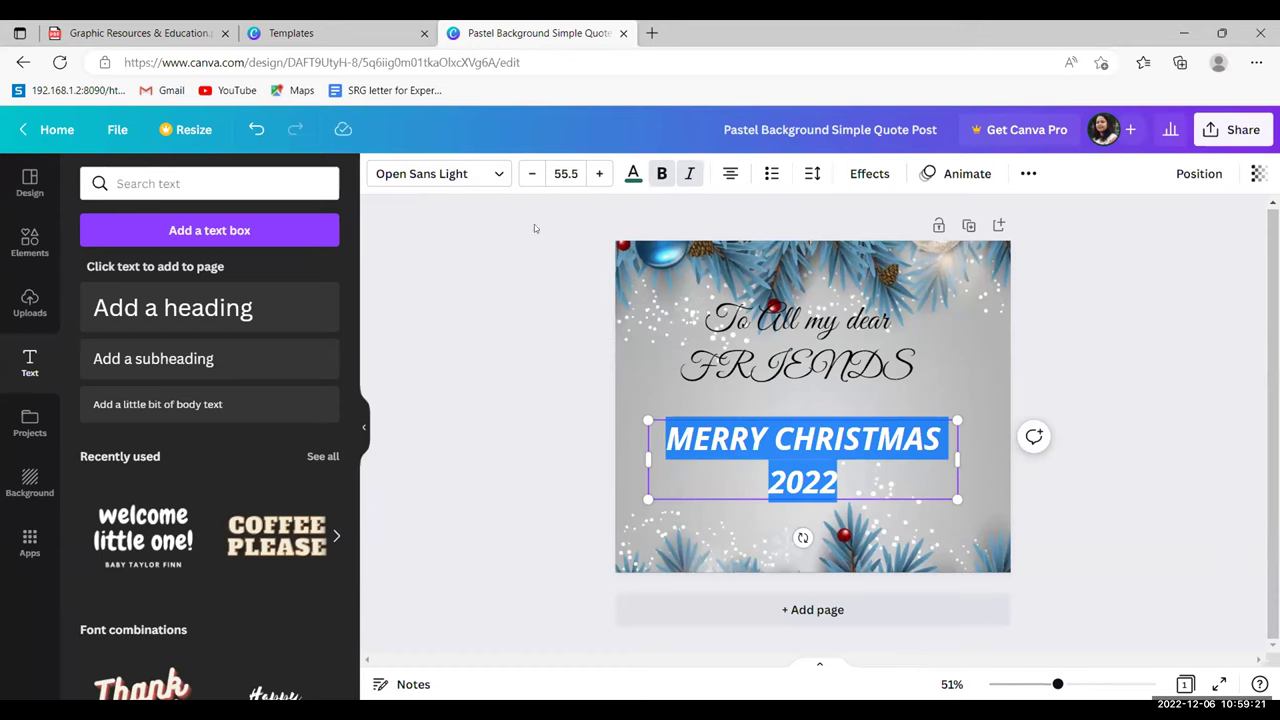
pyautogui.click(633, 173)
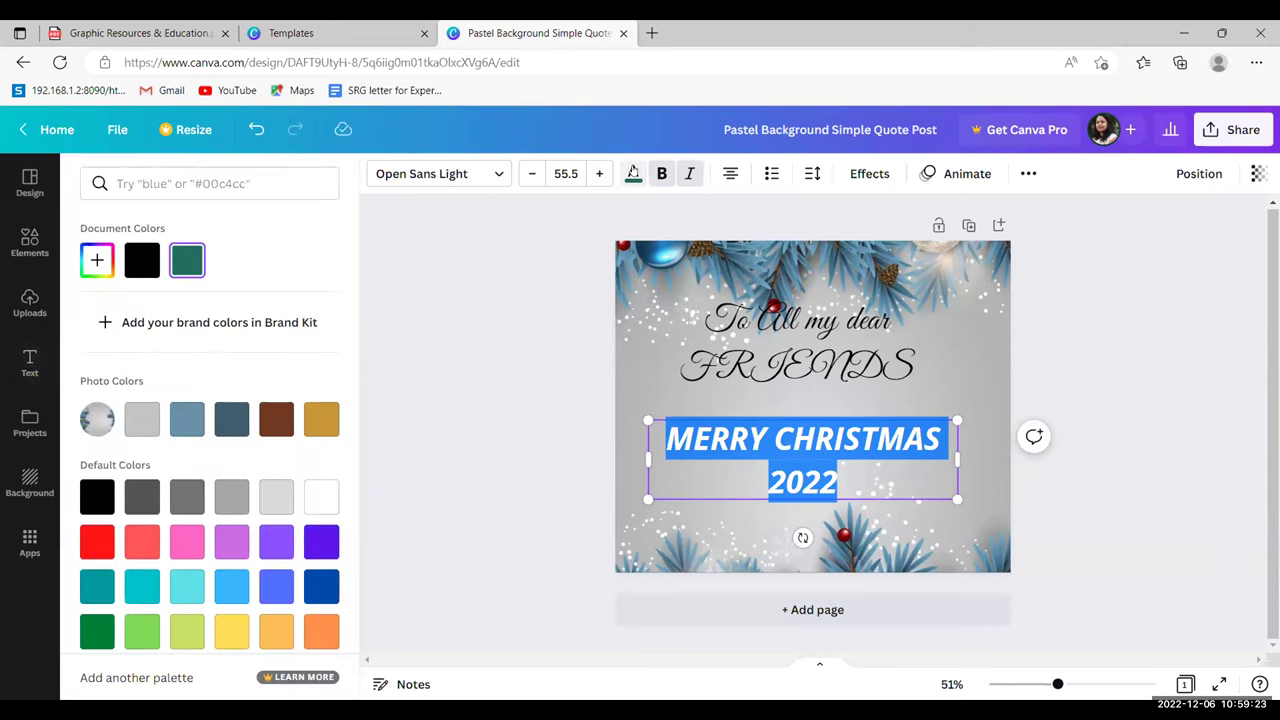
pyautogui.click(86, 540)
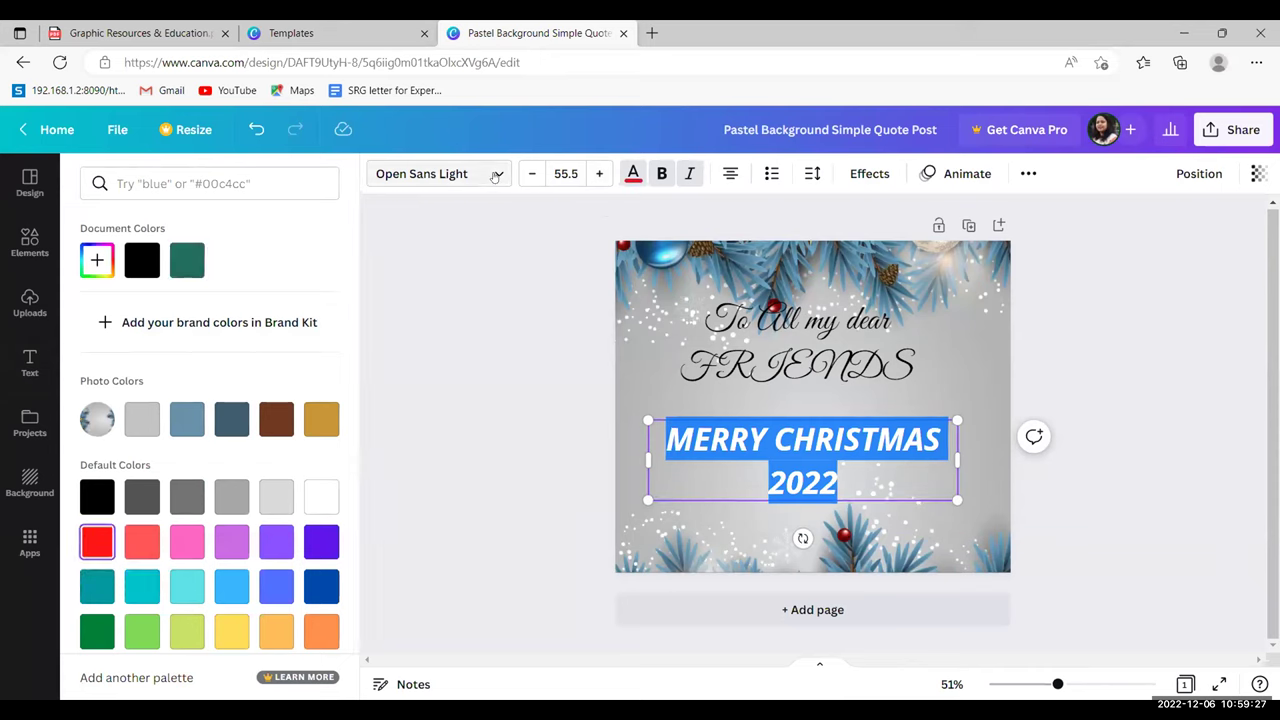
# - Set the greeting's font to Montserrat Classic
pyautogui.click(440, 173)
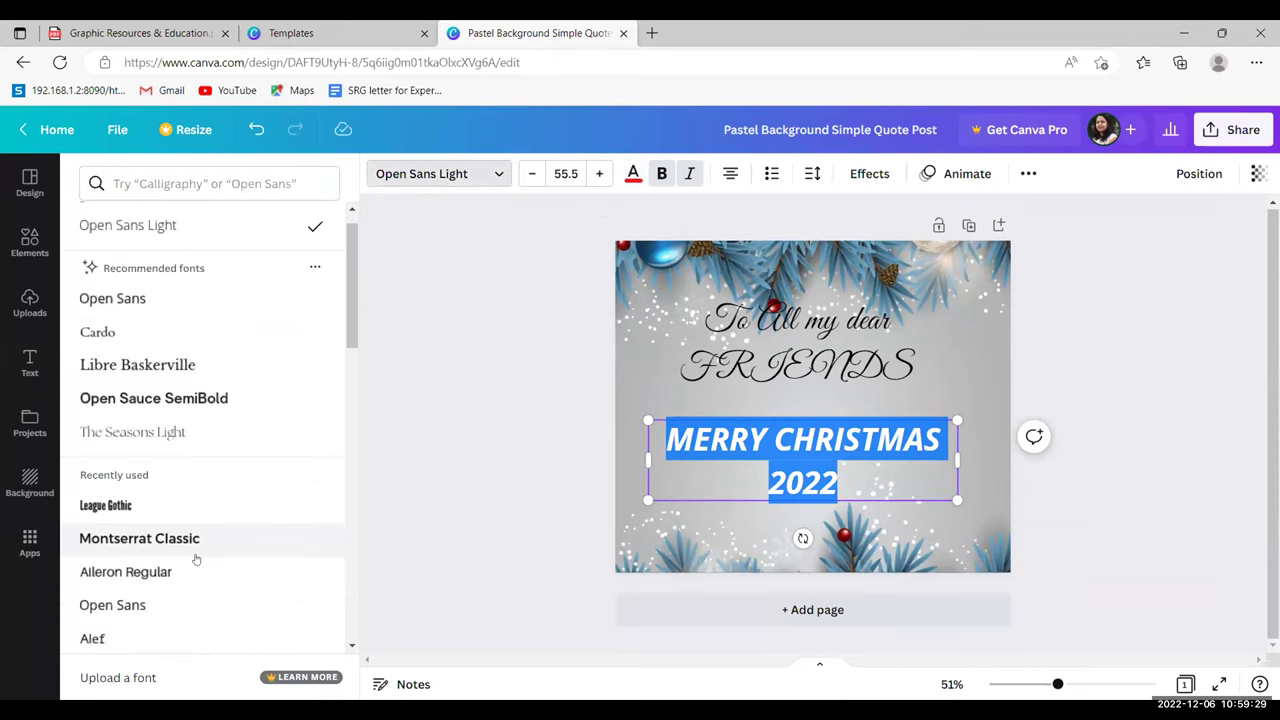
pyautogui.click(194, 543)
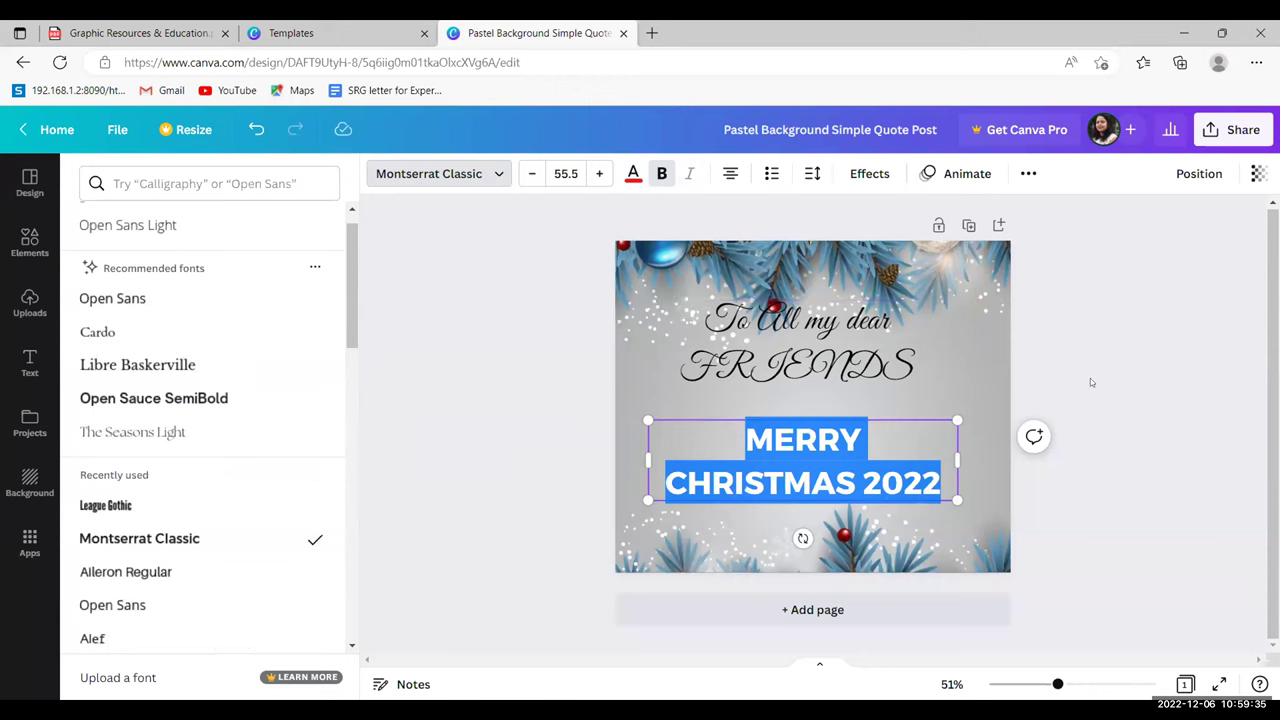
pyautogui.press('Escape')
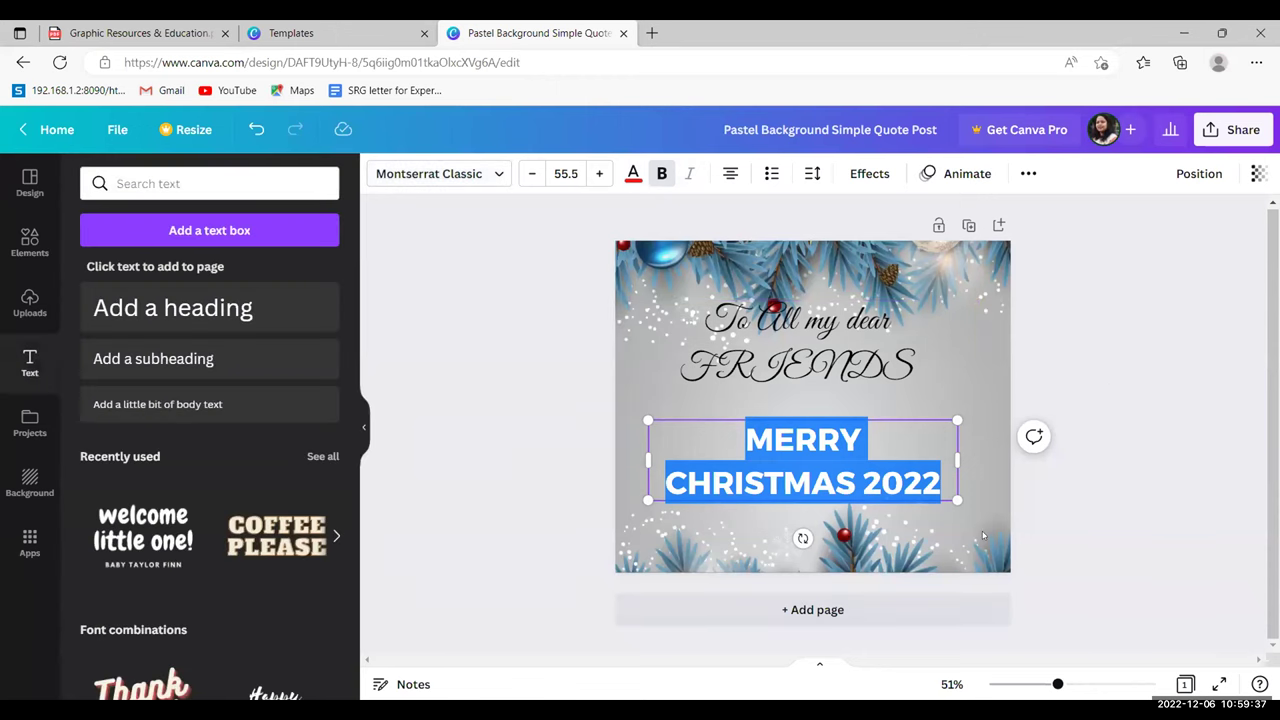
pyautogui.click(1060, 521)
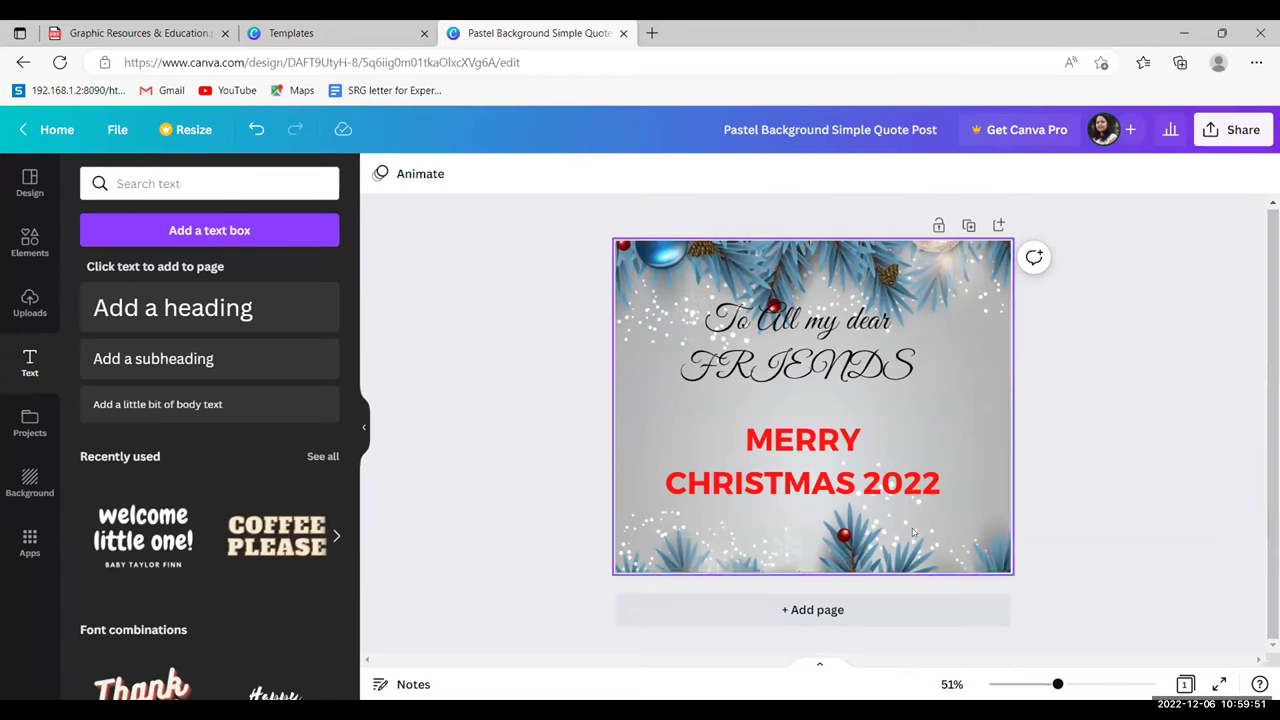
# - Add a blank black second page and bring up the Elements library
pyautogui.click(797, 614)
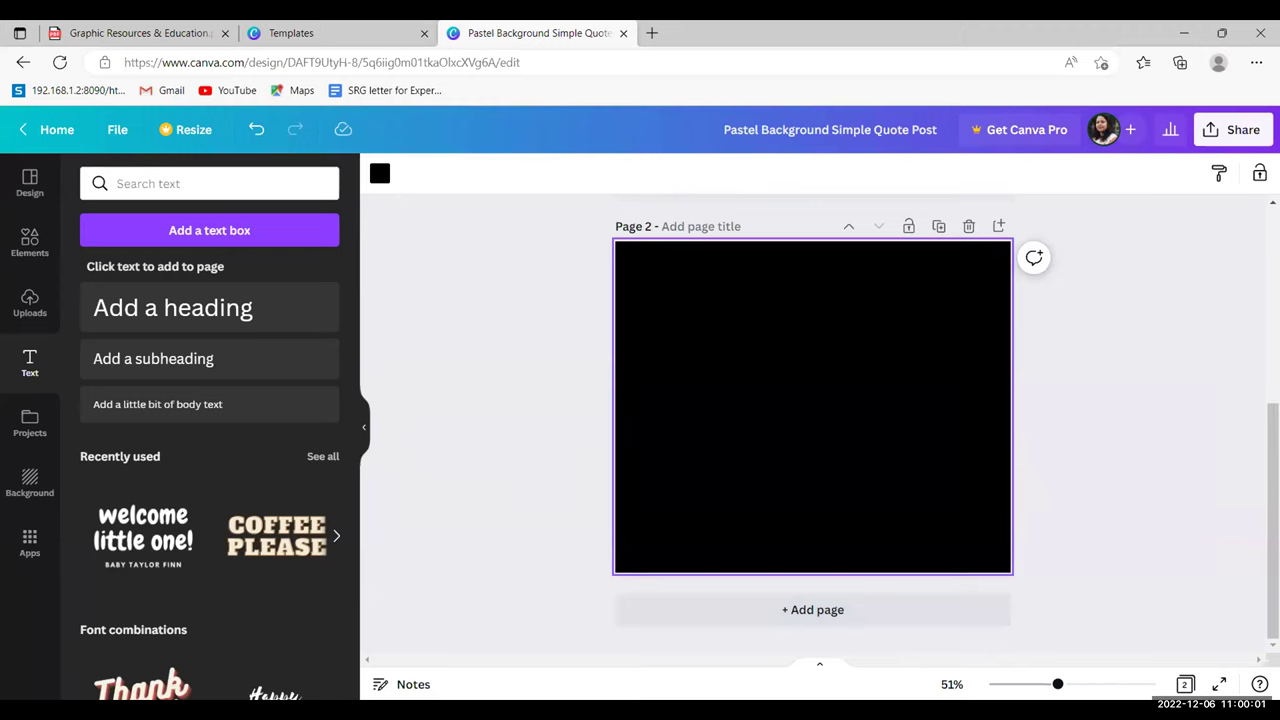
pyautogui.scroll(2, 1248, 473)
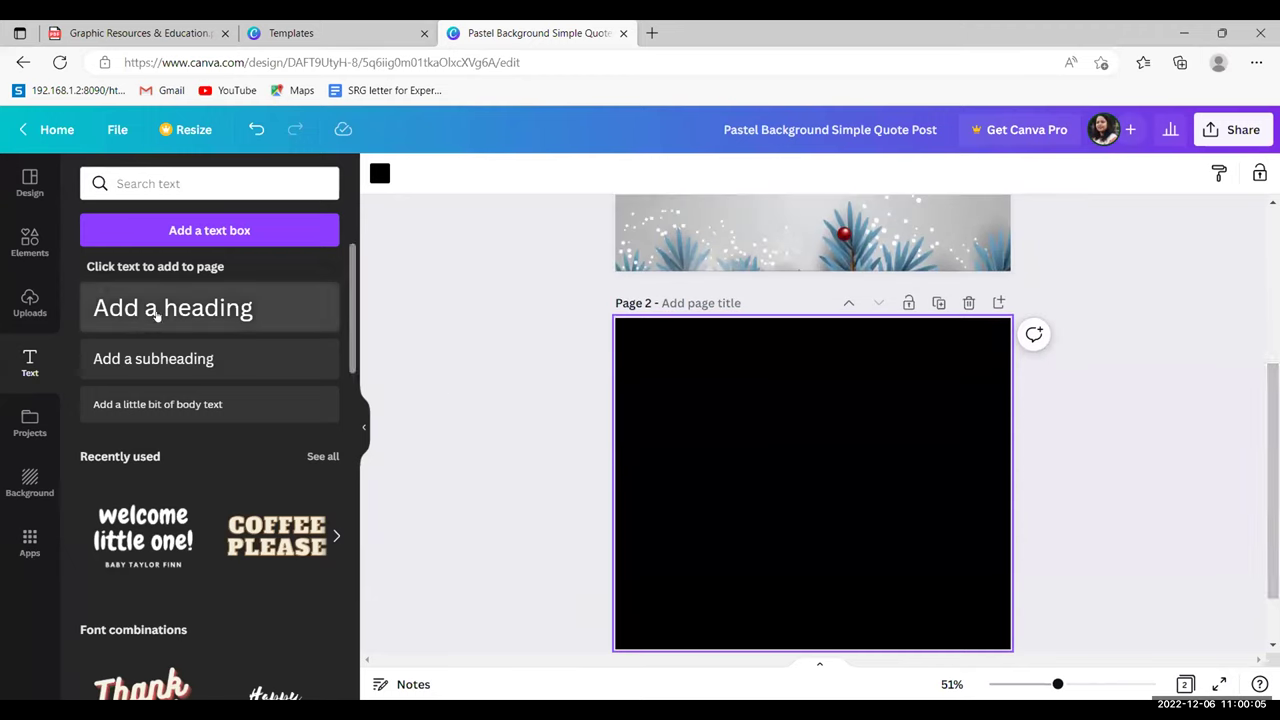
pyautogui.click(30, 240)
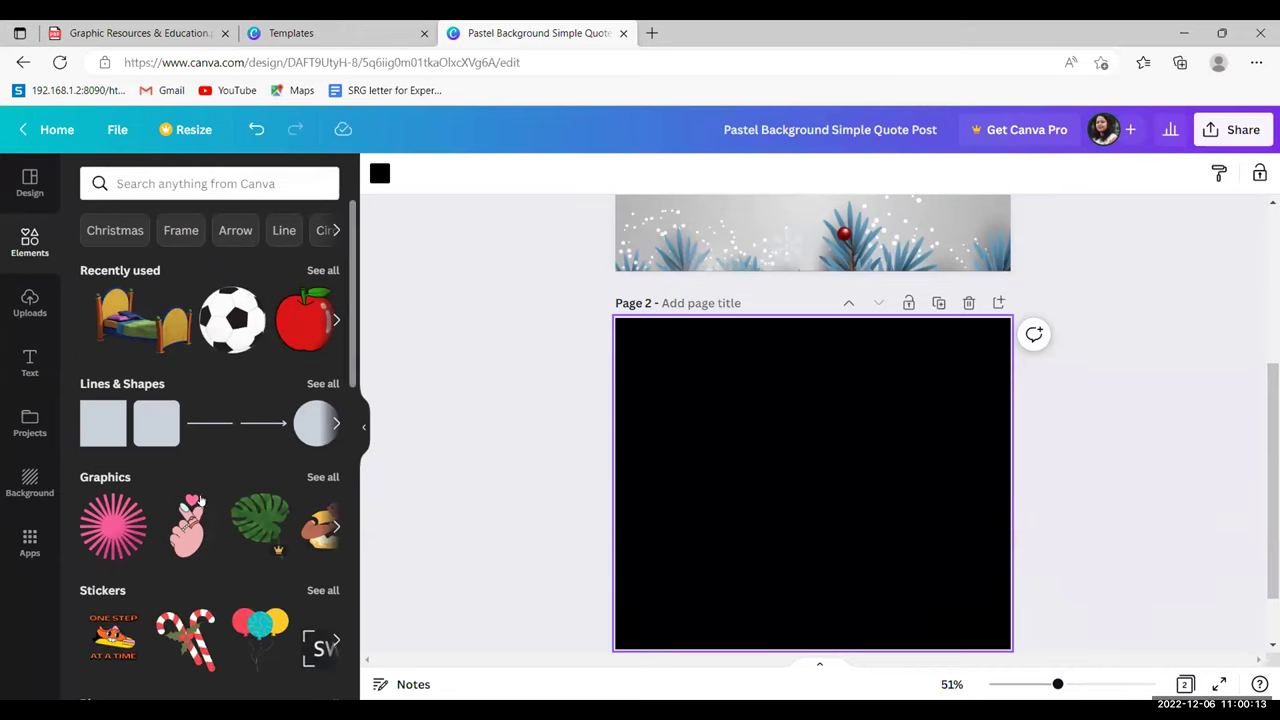
# - Place a large pink hand-heart graphic near the top of page 2, then open the File menu
pyautogui.click(178, 543)
pyautogui.moveTo(849, 549); pyautogui.dragTo(963, 603)
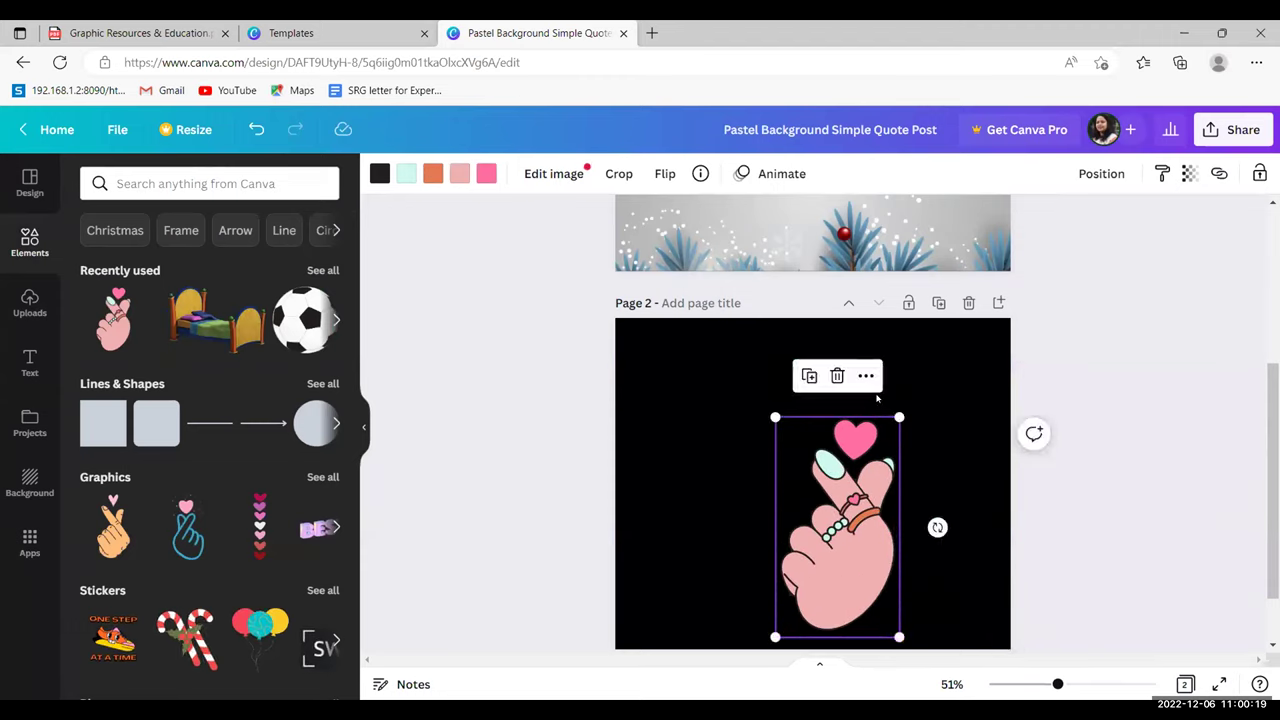
pyautogui.moveTo(899, 417); pyautogui.dragTo(923, 371)
pyautogui.moveTo(830, 412); pyautogui.dragTo(805, 387)
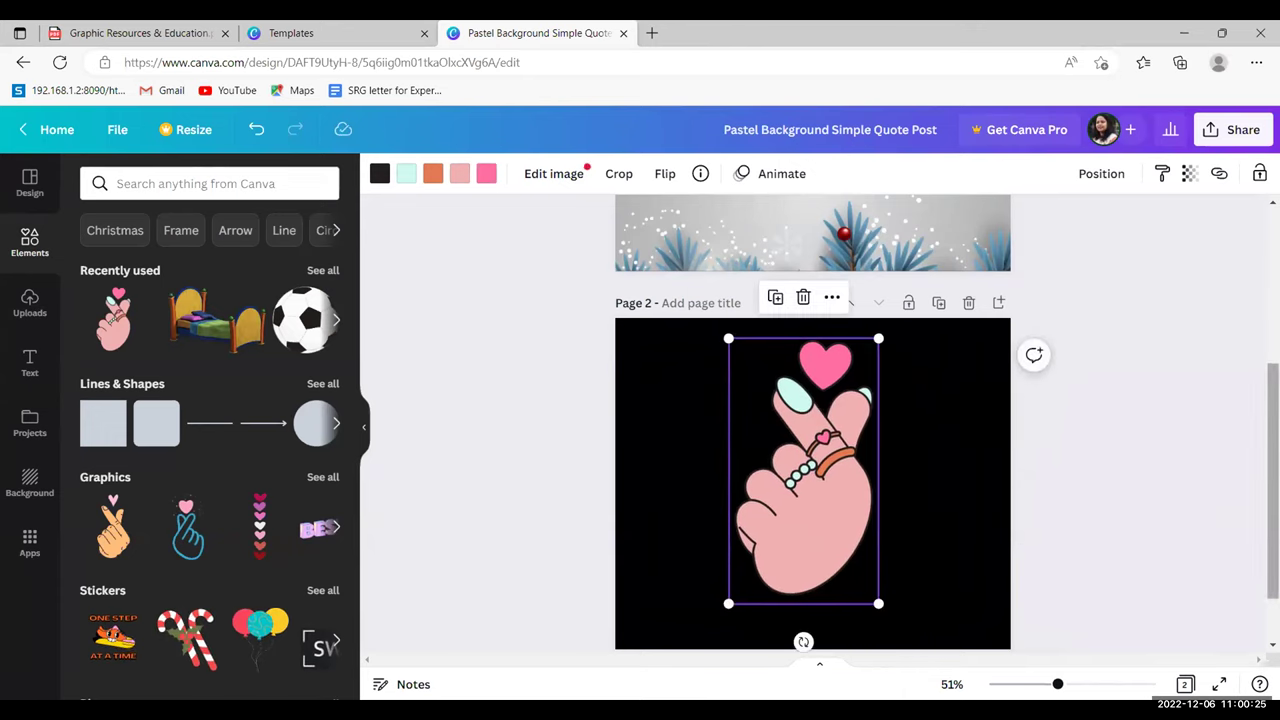
pyautogui.scroll(3, 805, 420)
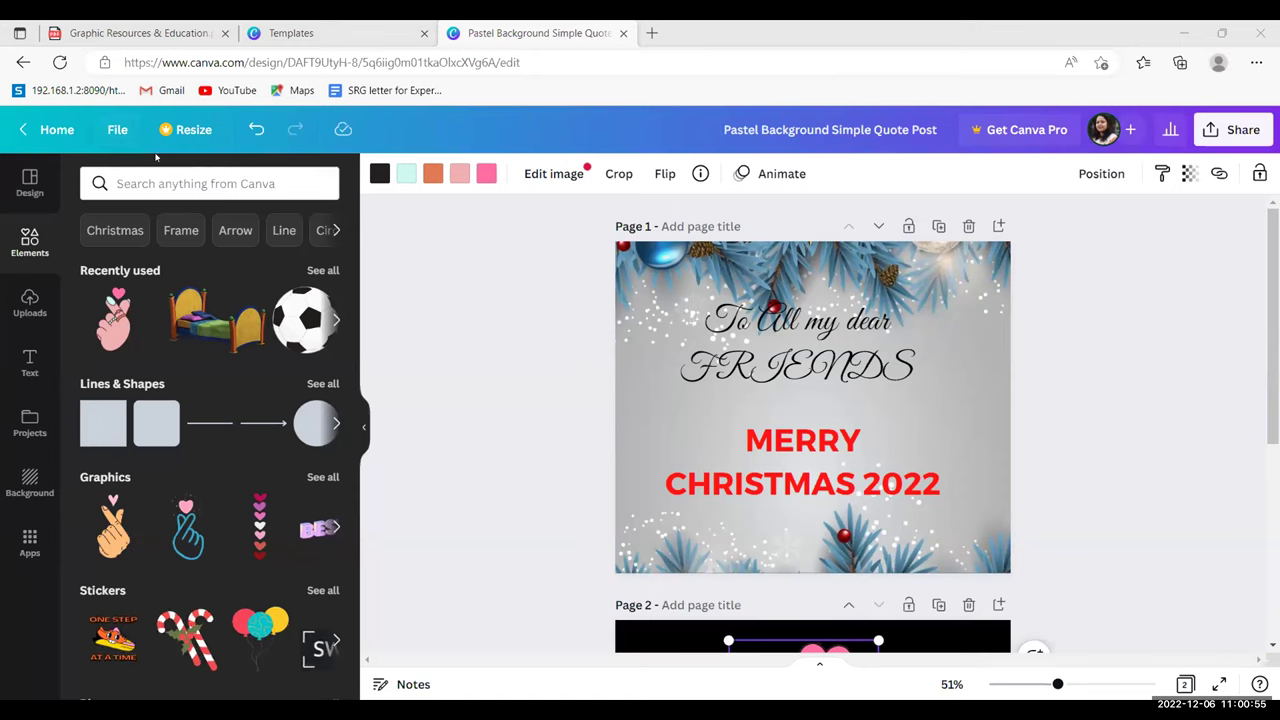
pyautogui.click(118, 131)
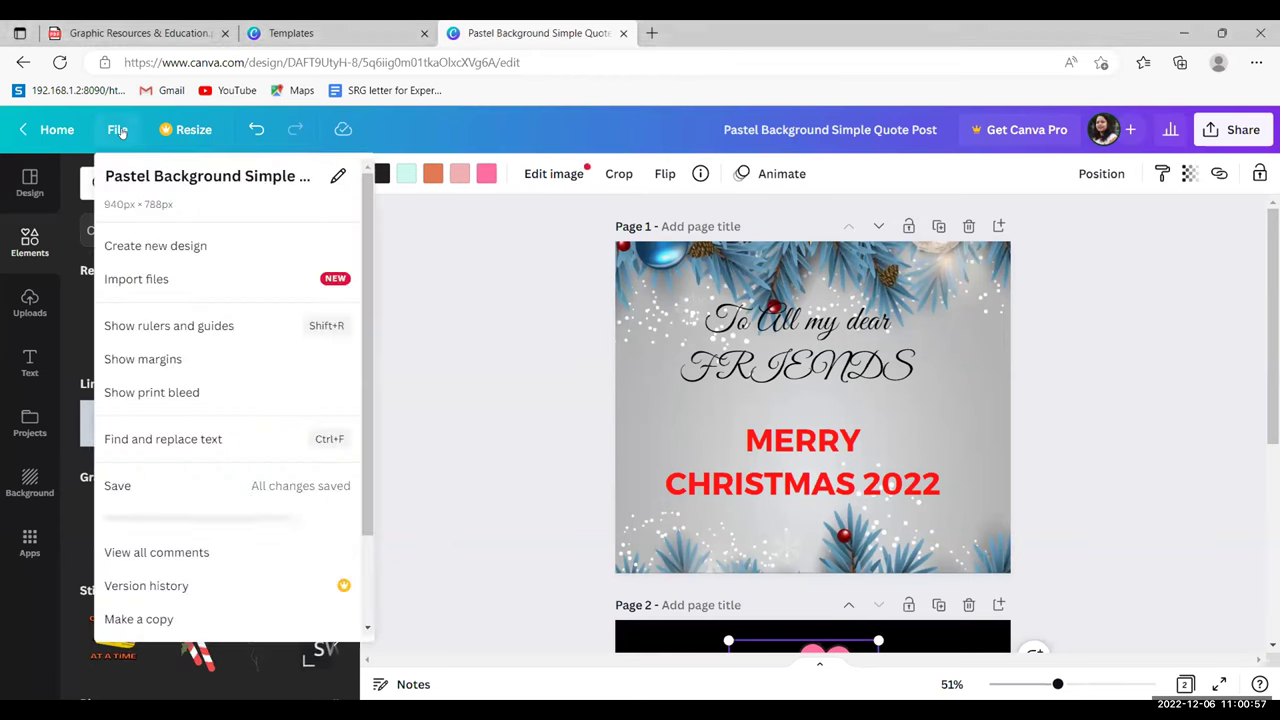
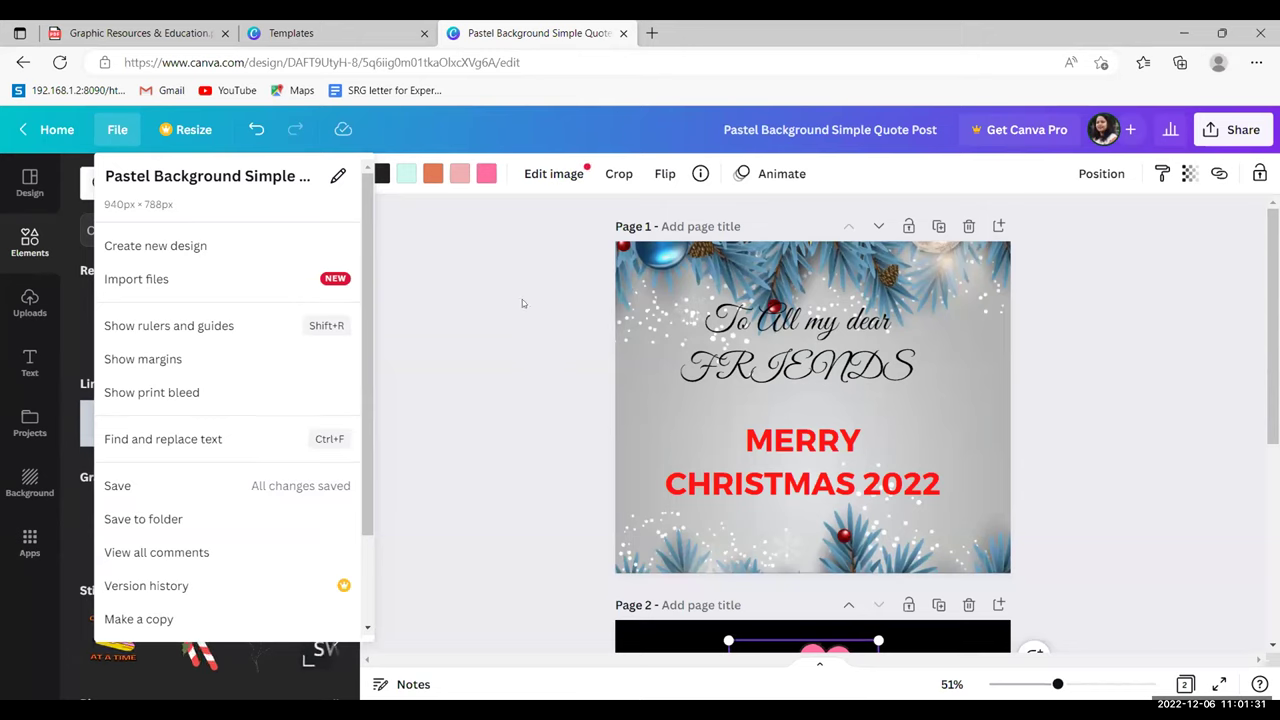
# - Close the File menu and scroll through the Christmas design's Page 1 and Page 2
pyautogui.click(110, 130)
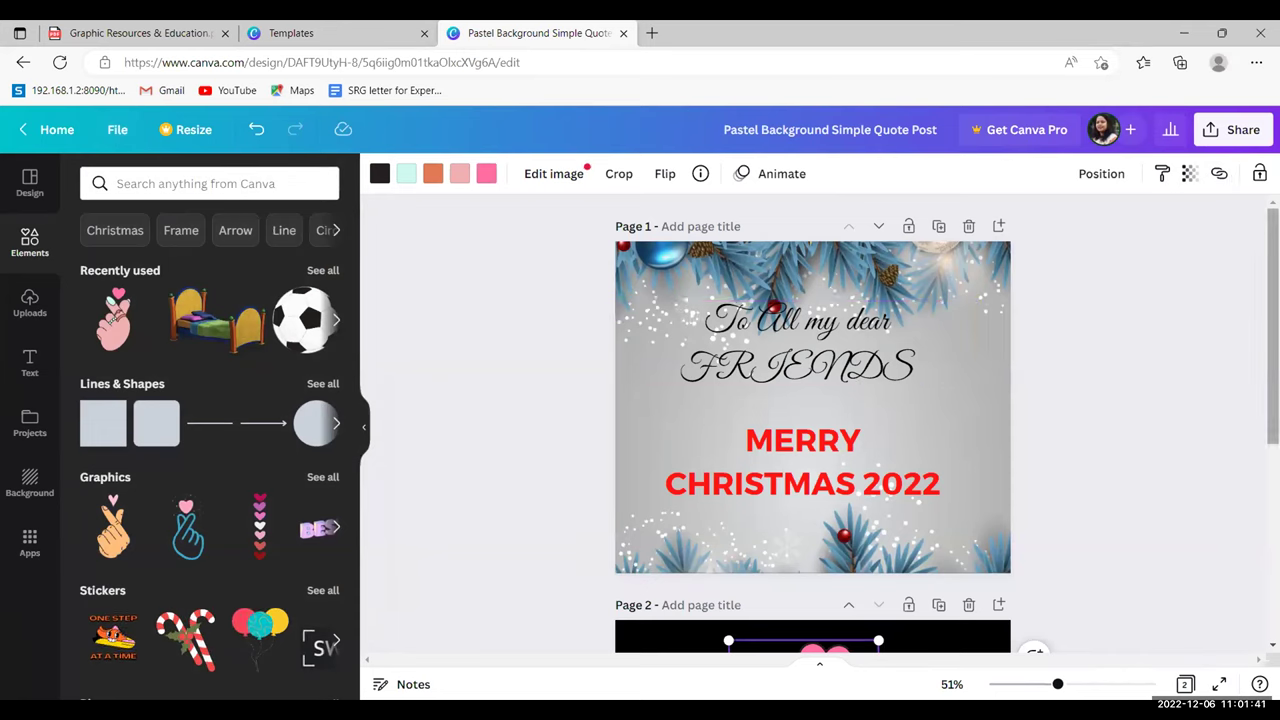
pyautogui.scroll(-2, 812, 420)
pyautogui.scroll(-5, 812, 420)
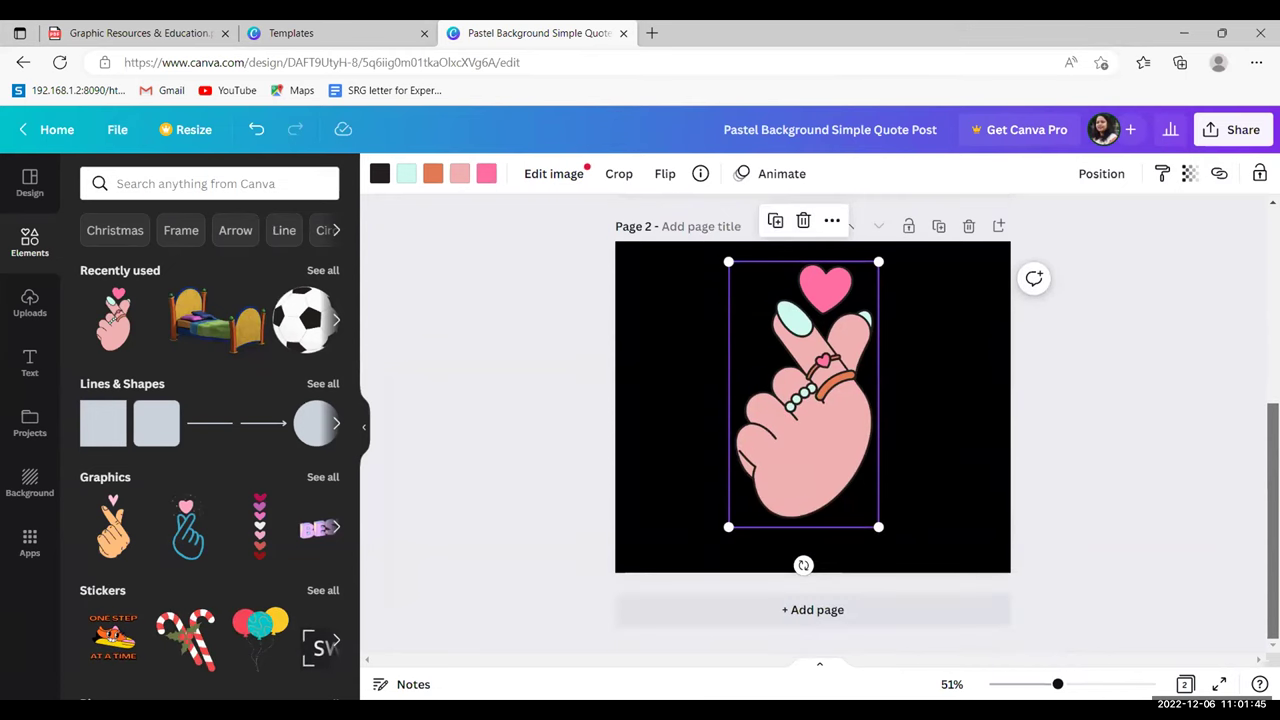
pyautogui.scroll(6, 812, 420)
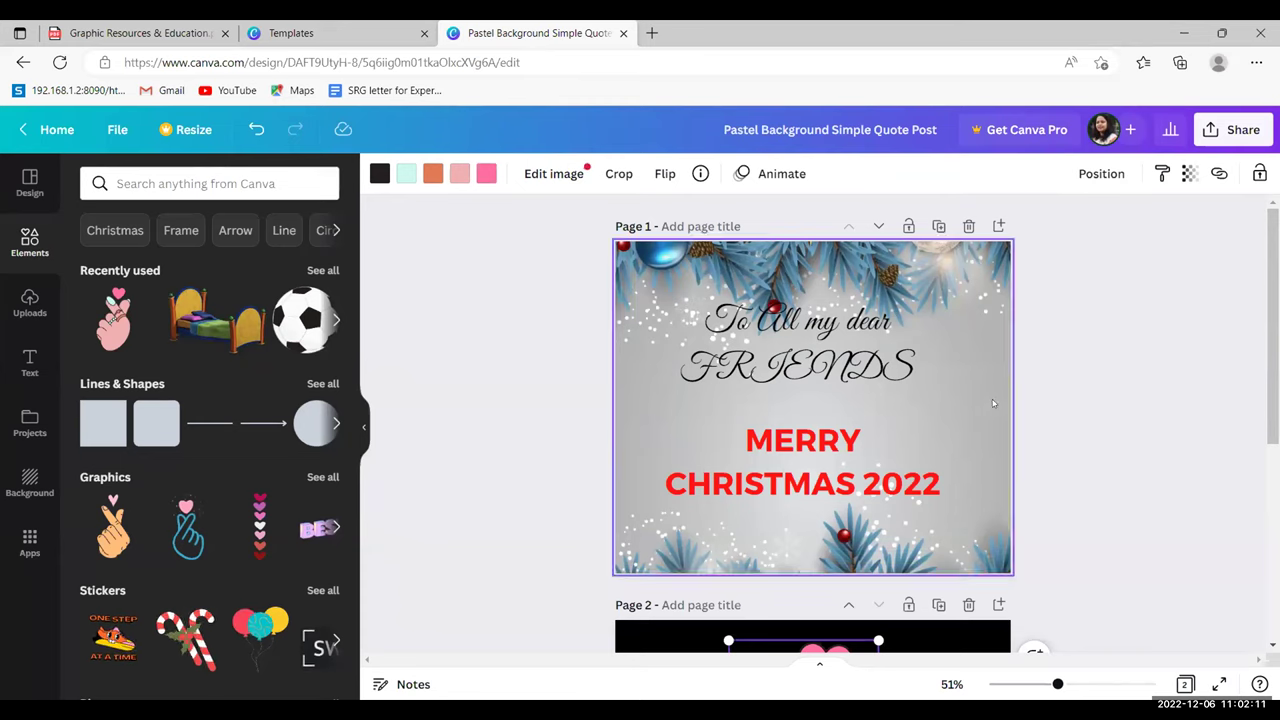
# - Share the design by sending it to a collaborator's e-mail address
pyautogui.click(1254, 127)
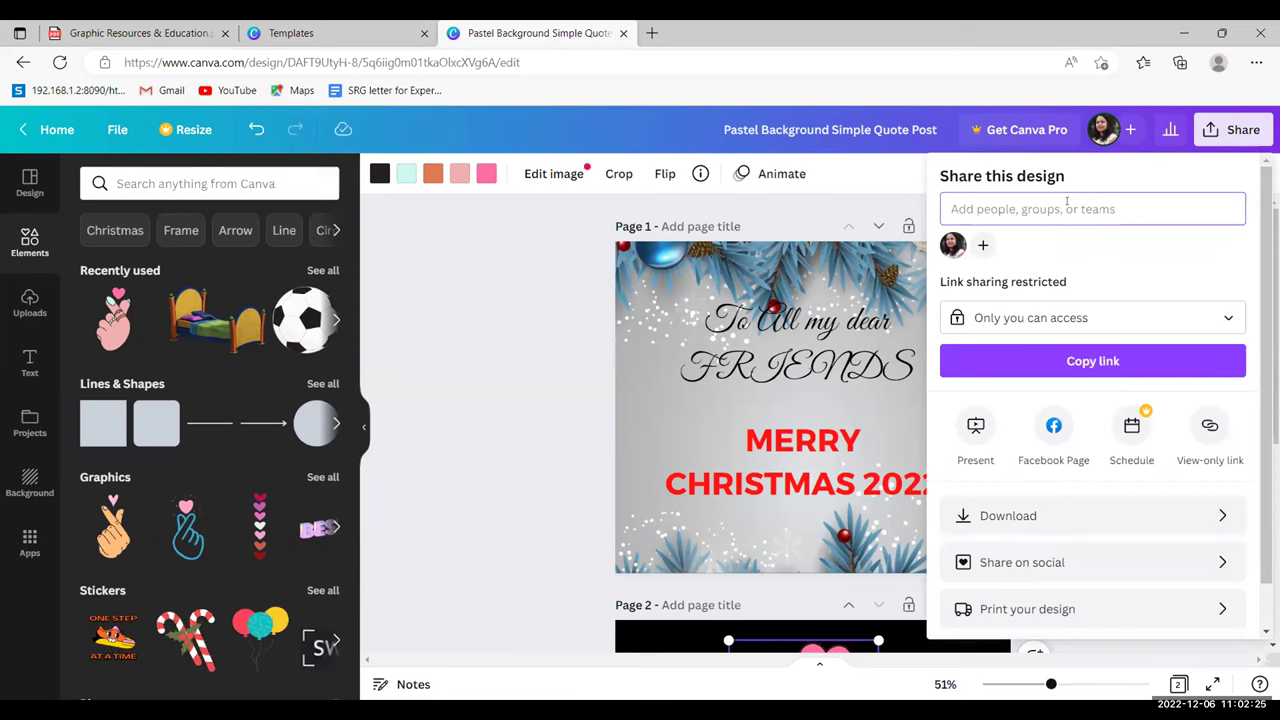
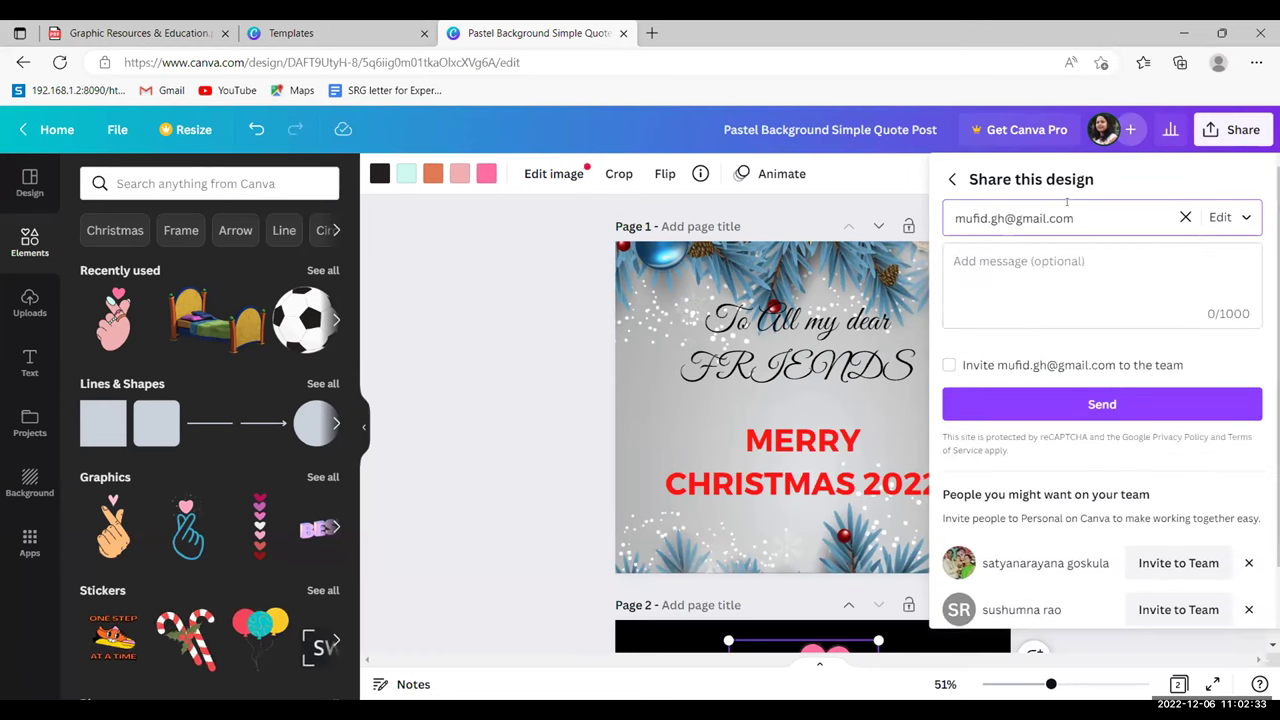
pyautogui.click(1082, 402)
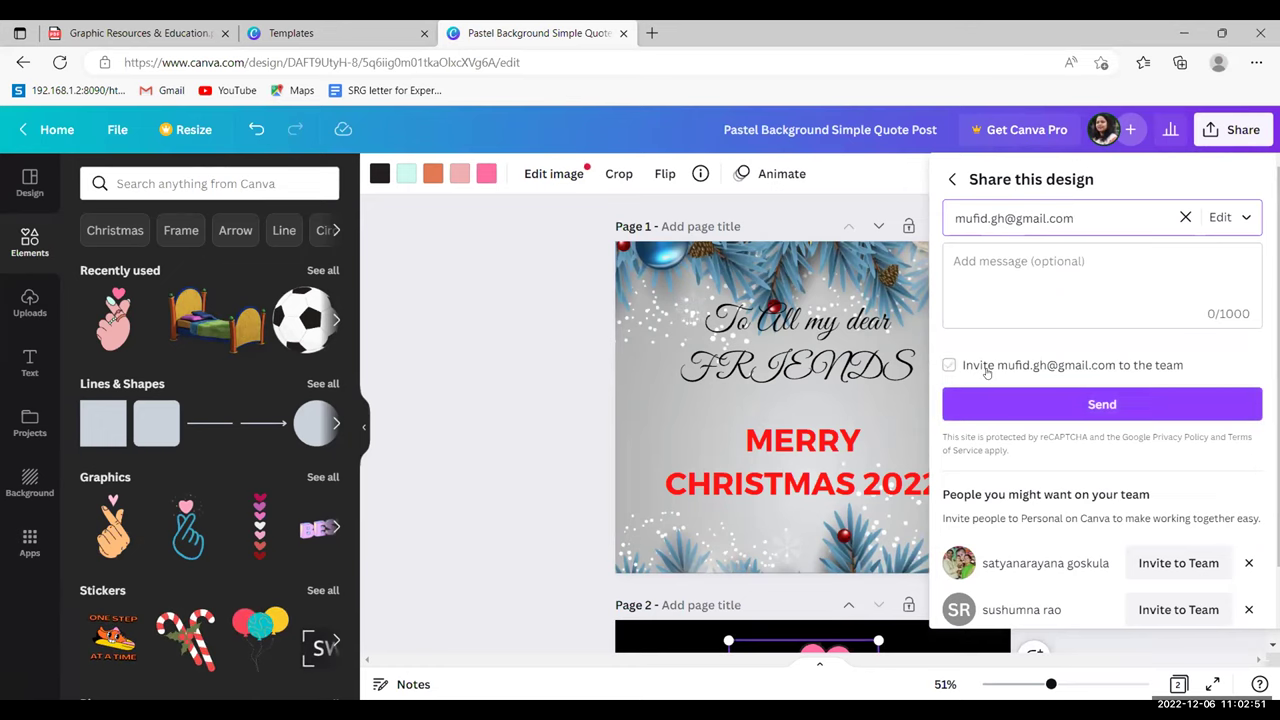
# - Invite the same recipient to the team and close the invitation popup
pyautogui.click(1018, 396)
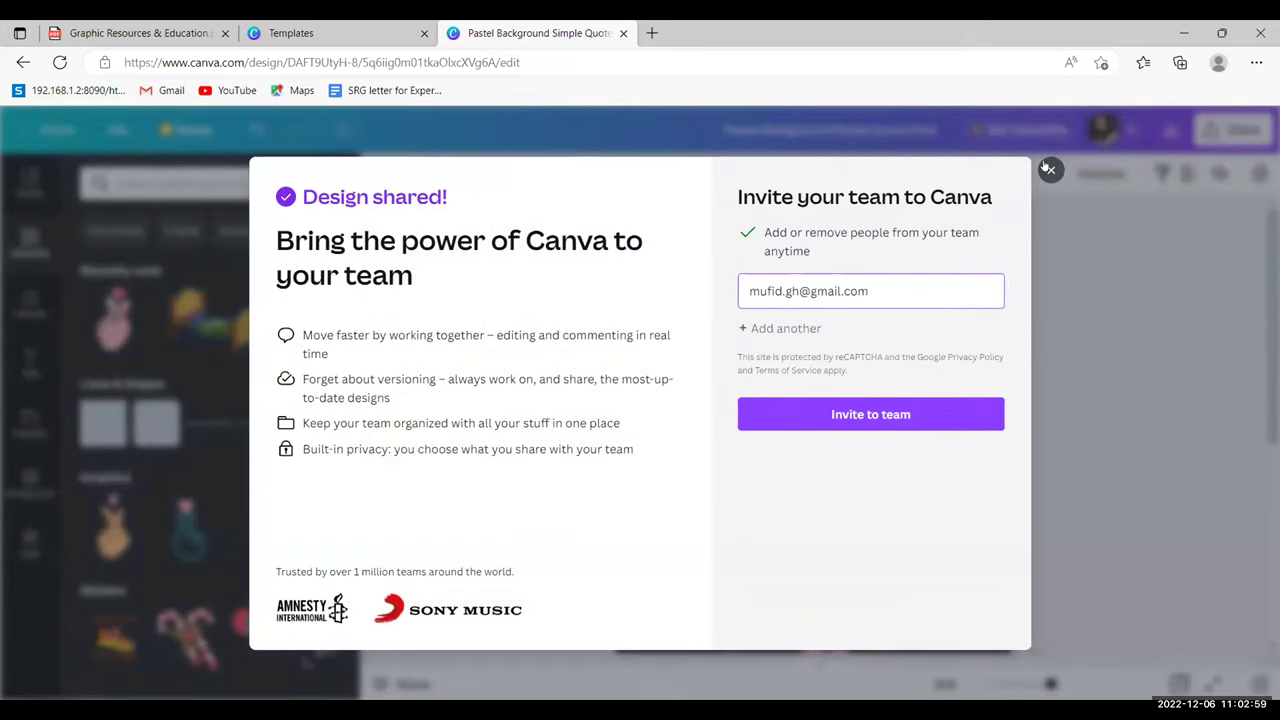
pyautogui.click(878, 420)
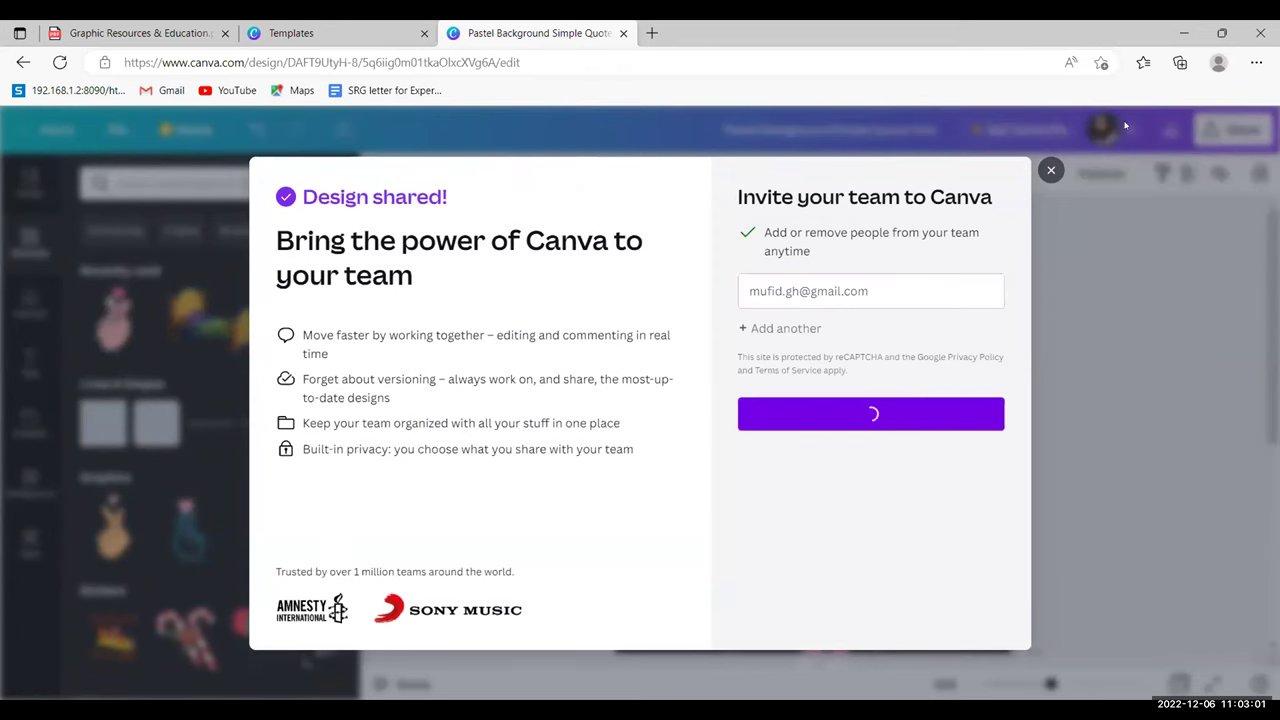
pyautogui.click(1051, 173)
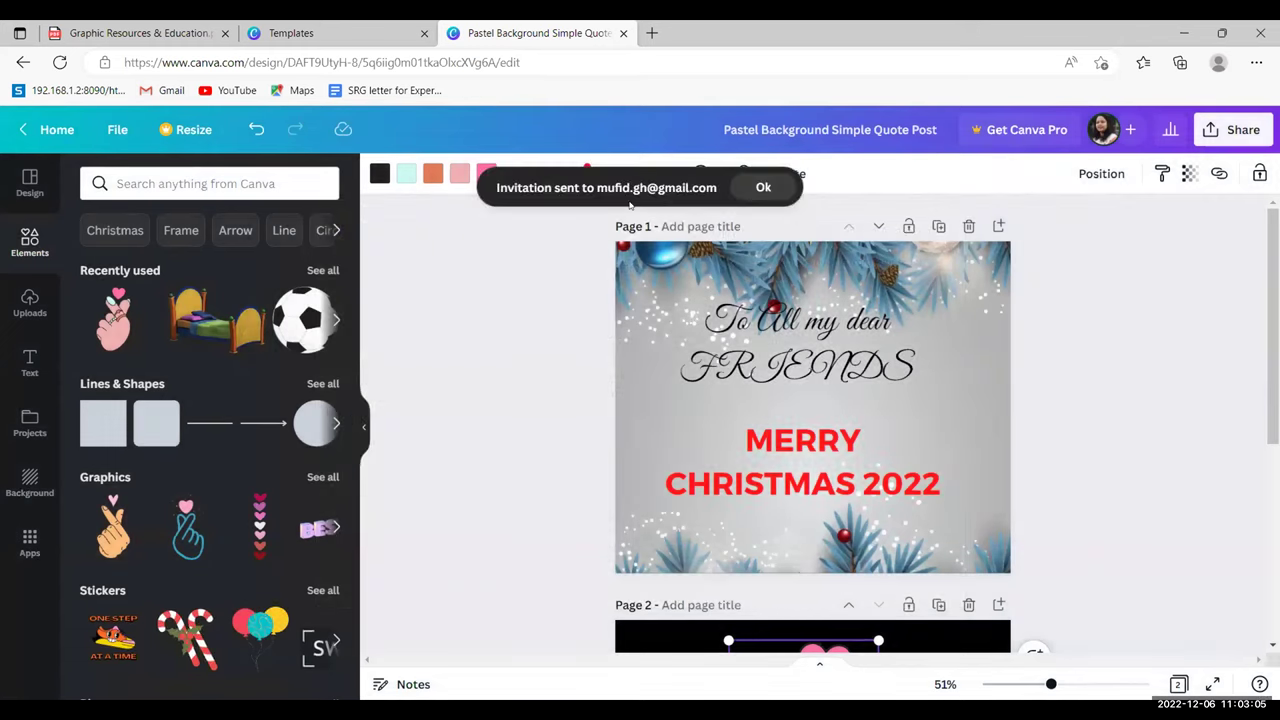
# - Shrink the pink hand sticker on Page 2 and move it to the top-left corner
pyautogui.click(763, 188)
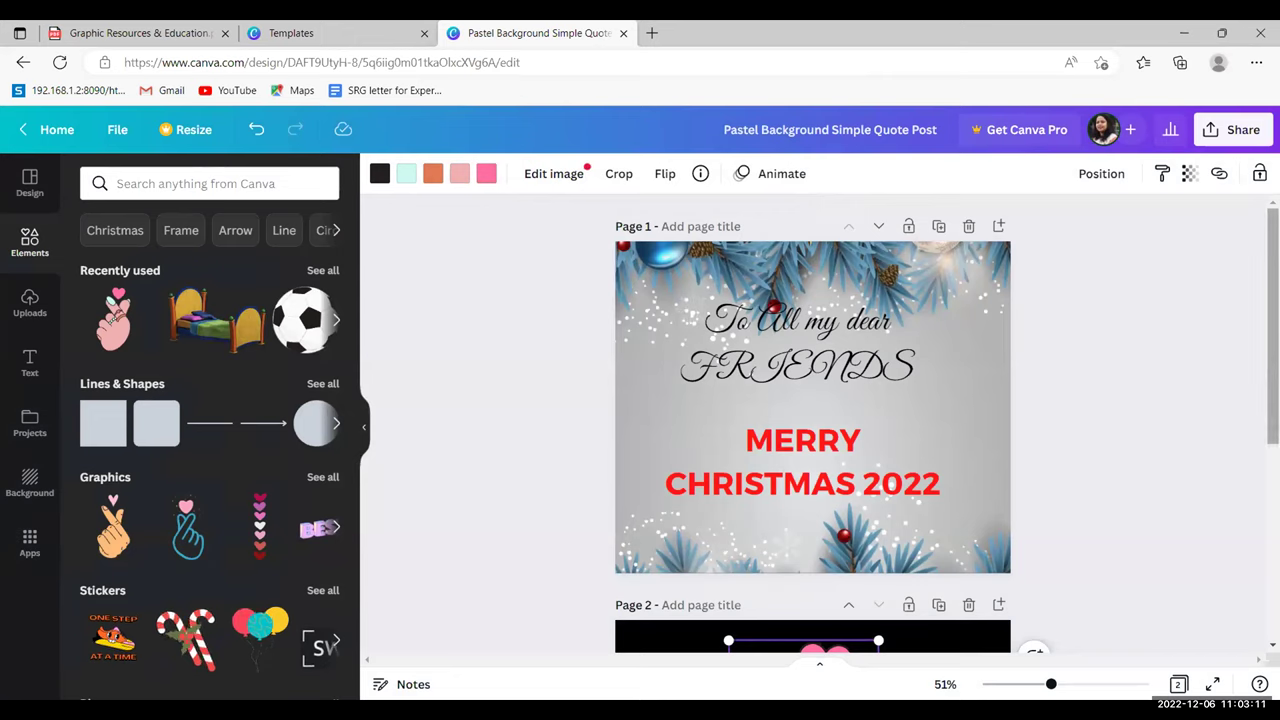
pyautogui.scroll(-1, 812, 420)
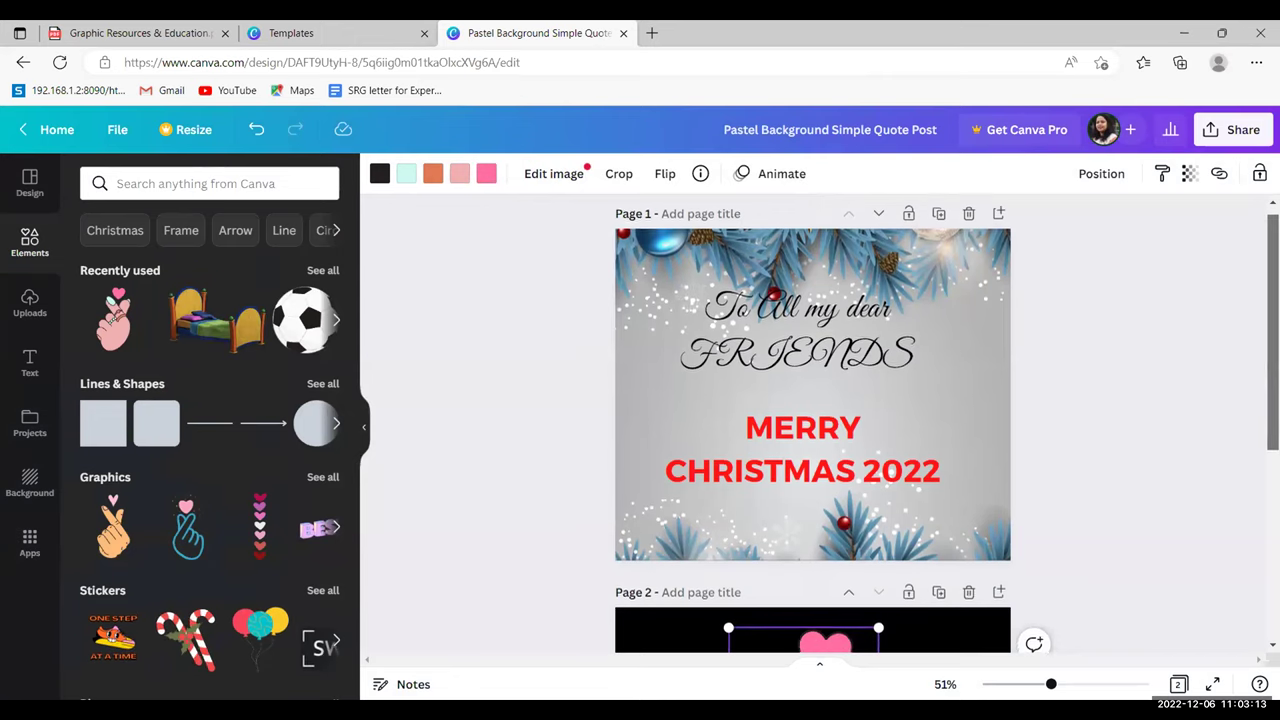
pyautogui.scroll(-1, 761, 622)
pyautogui.scroll(2, 761, 622)
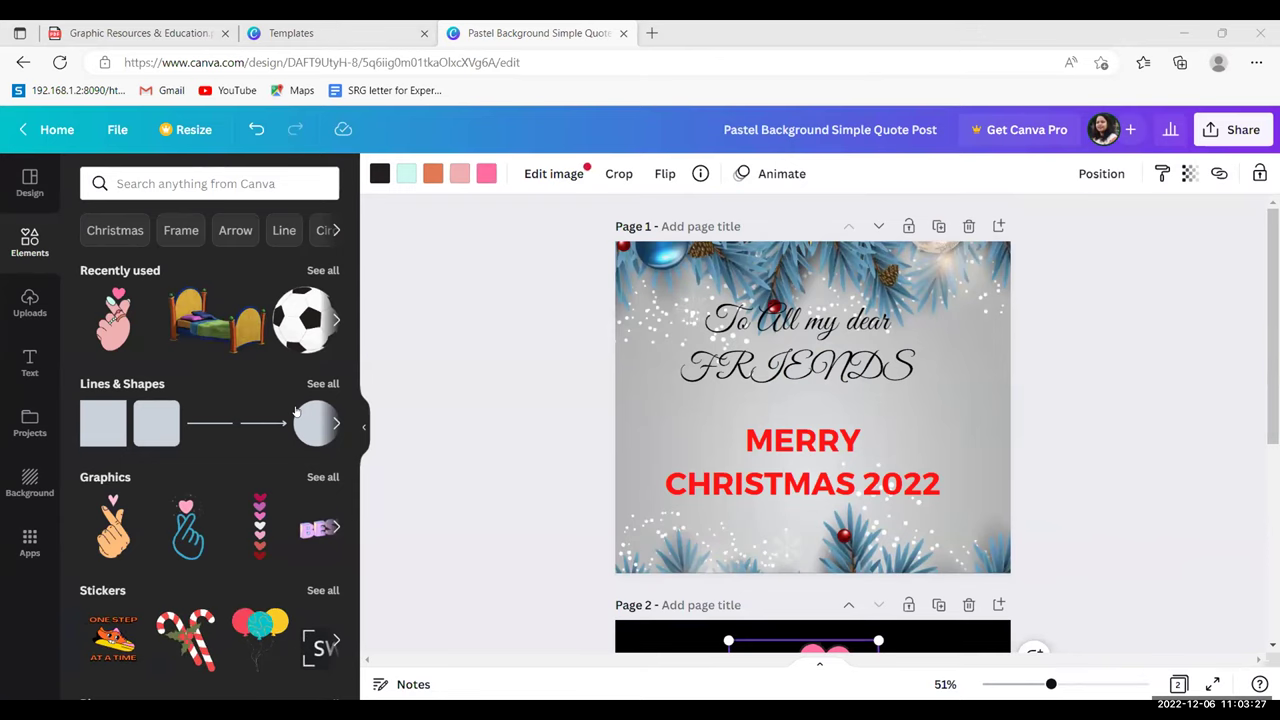
pyautogui.scroll(-4, 918, 536)
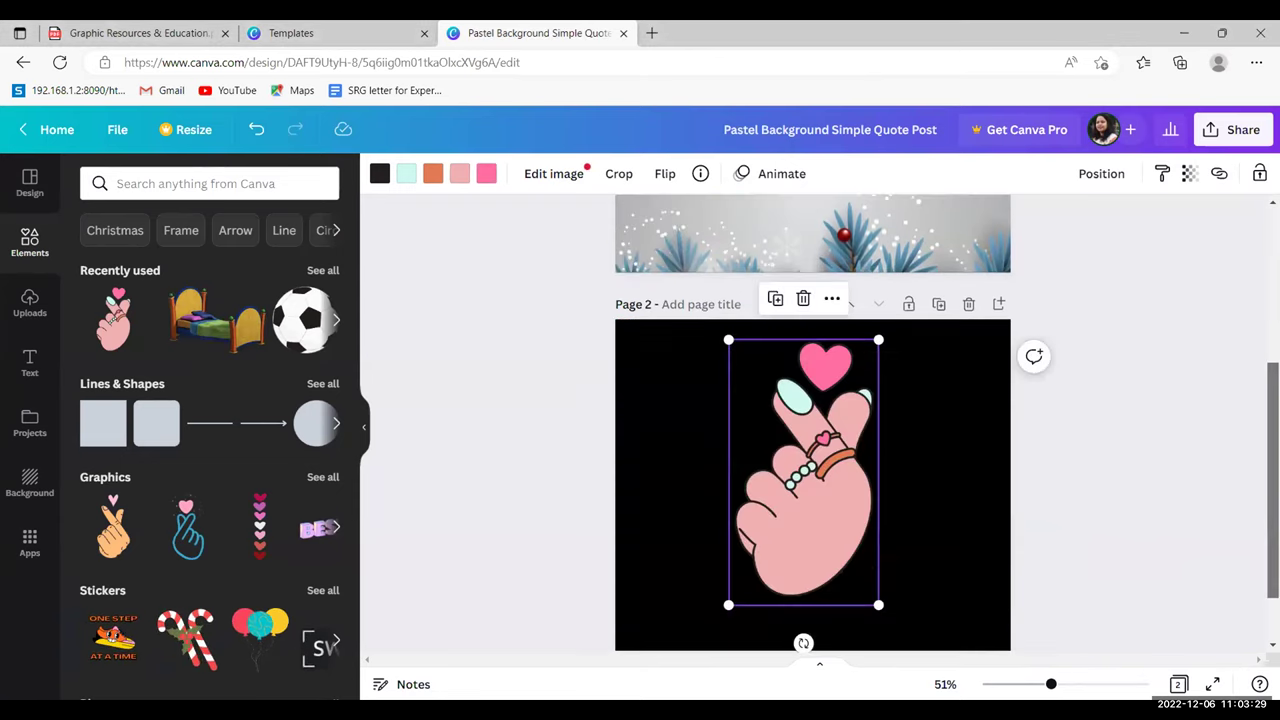
pyautogui.moveTo(878, 527); pyautogui.dragTo(880, 394)
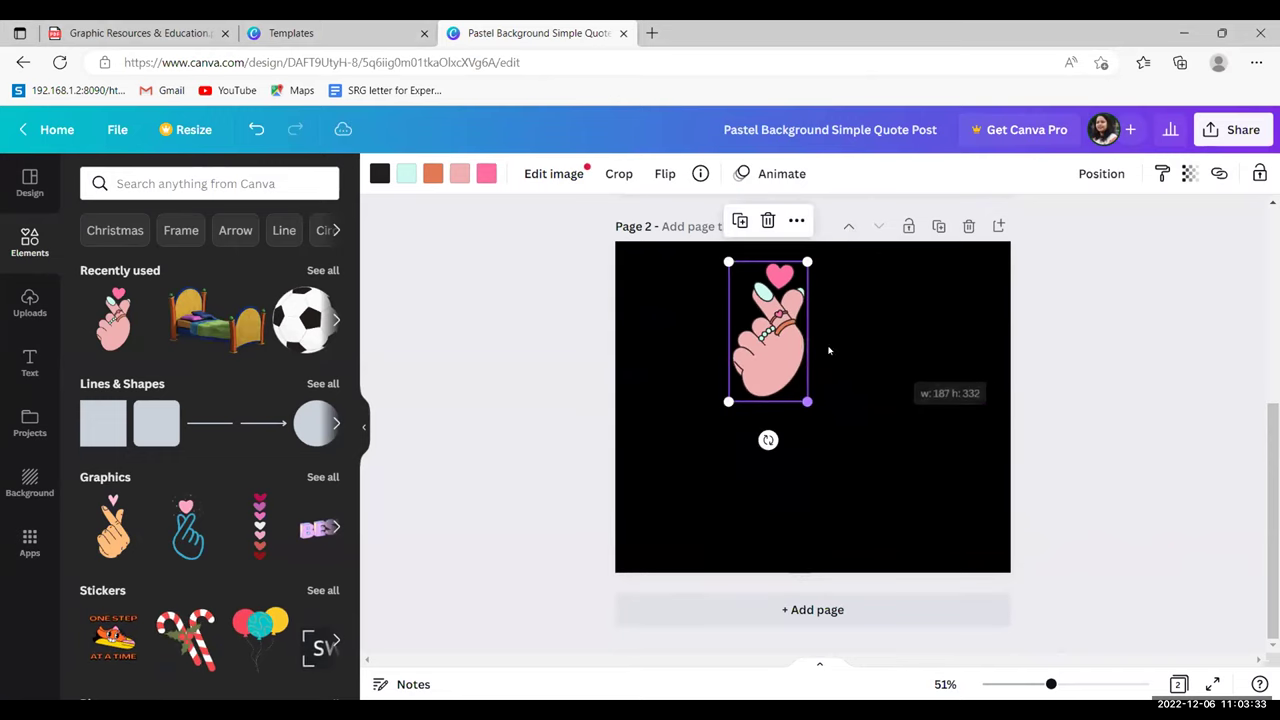
pyautogui.moveTo(708, 307); pyautogui.dragTo(623, 301)
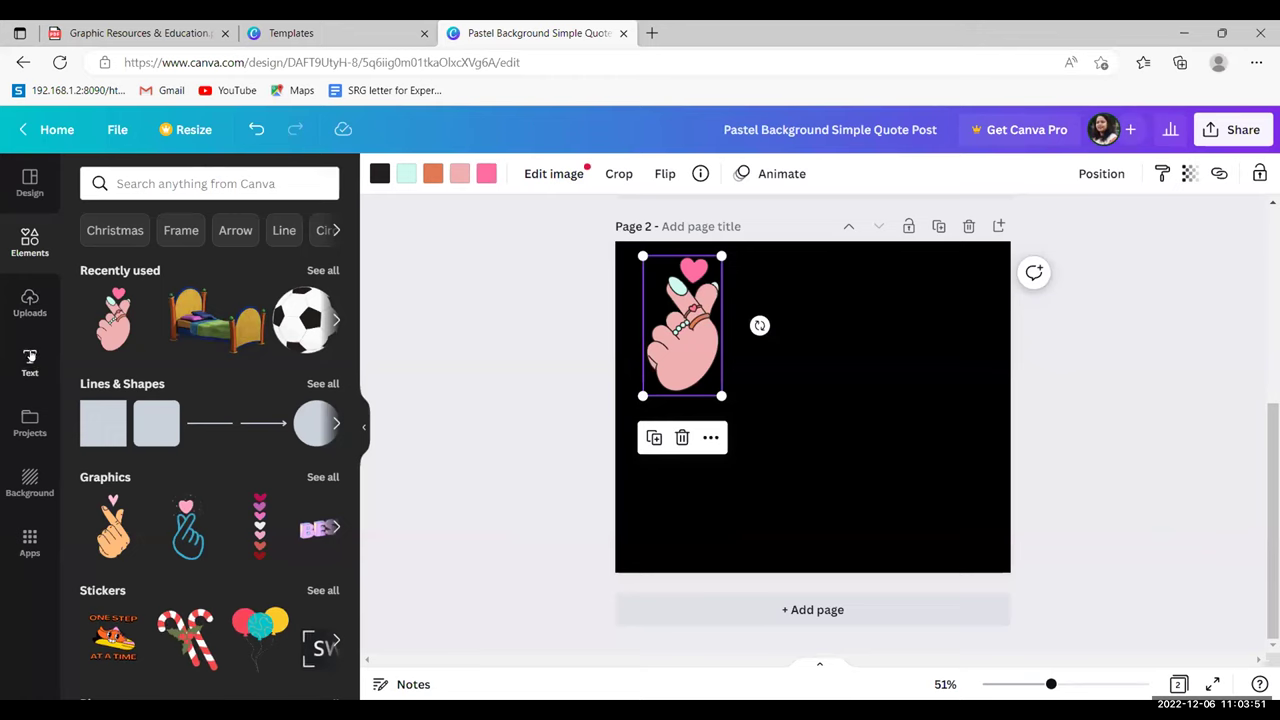
# - Add 'Add a heading' and 'Add a subheading' text boxes and place them right of the hand sticker
pyautogui.click(30, 358)
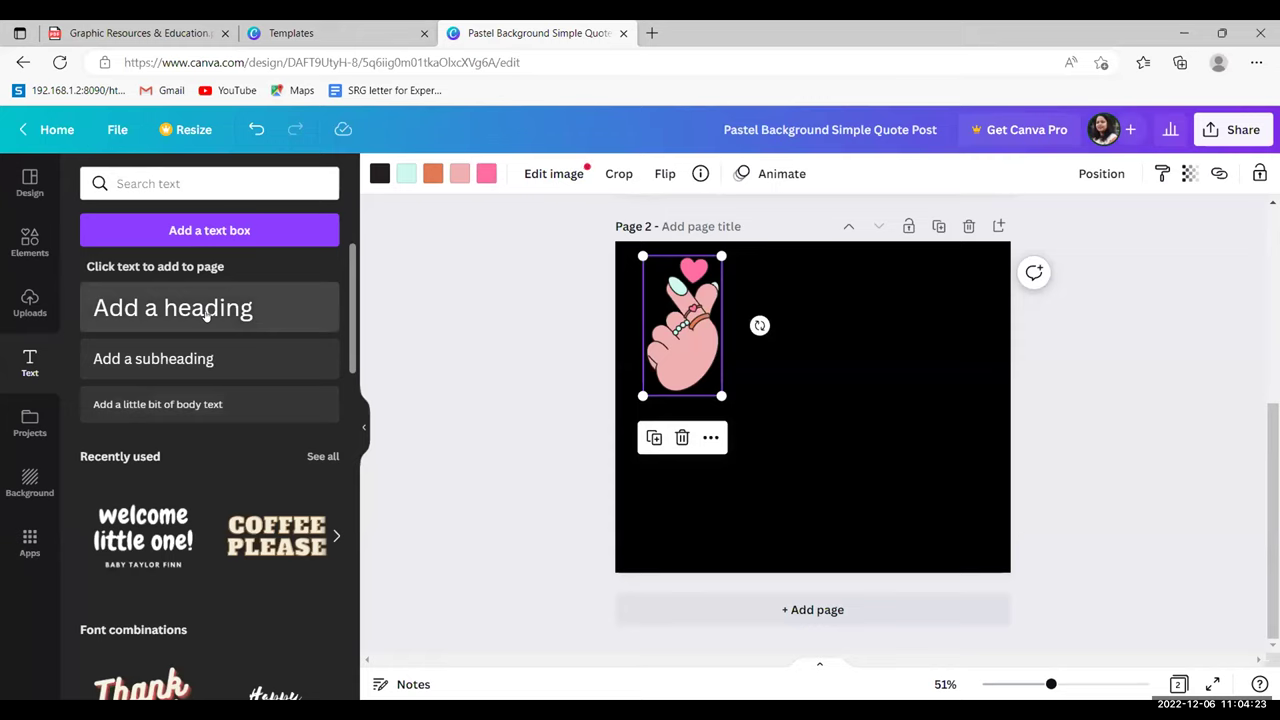
pyautogui.click(206, 314)
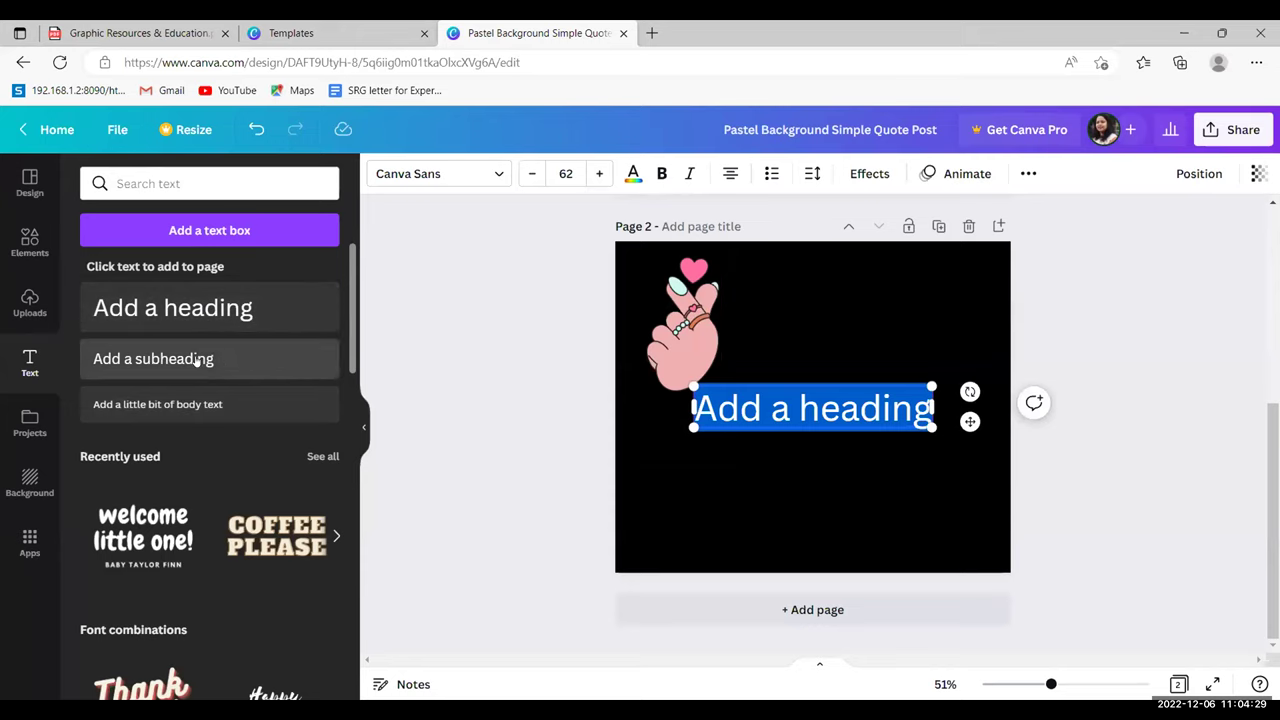
pyautogui.click(197, 360)
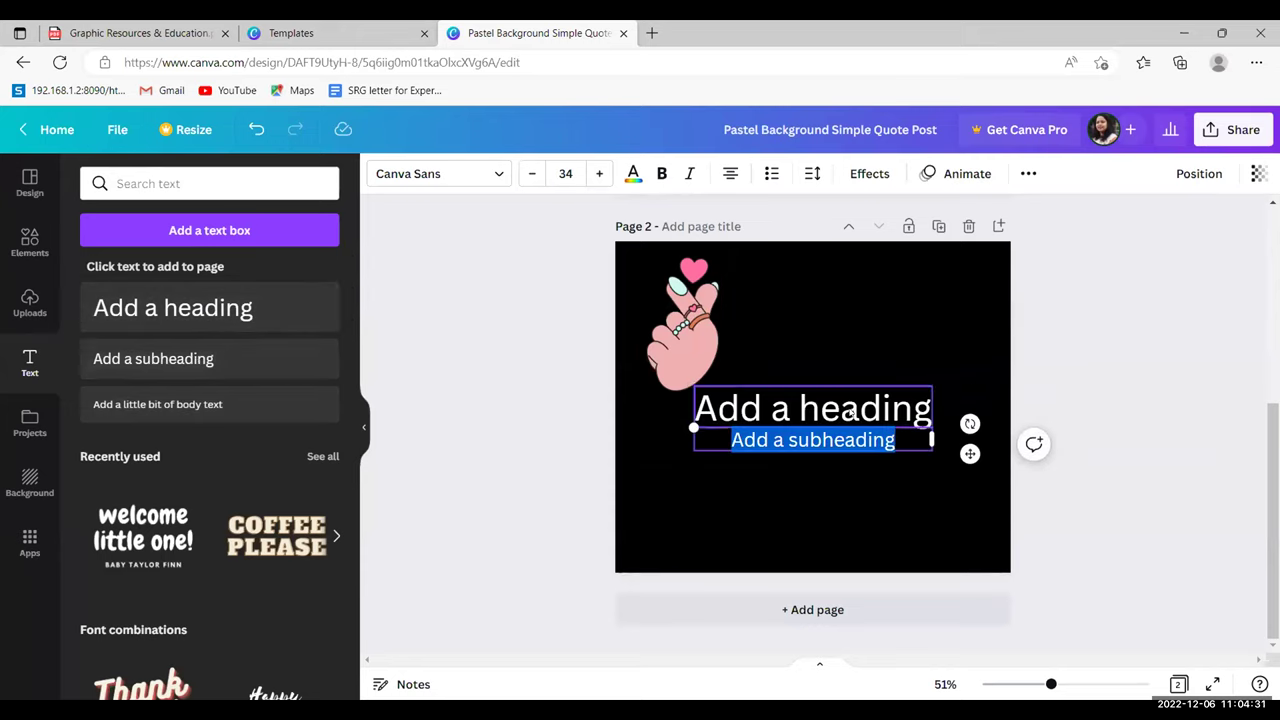
pyautogui.moveTo(849, 410); pyautogui.dragTo(892, 296)
pyautogui.click(830, 440)
pyautogui.moveTo(830, 440); pyautogui.dragTo(877, 360)
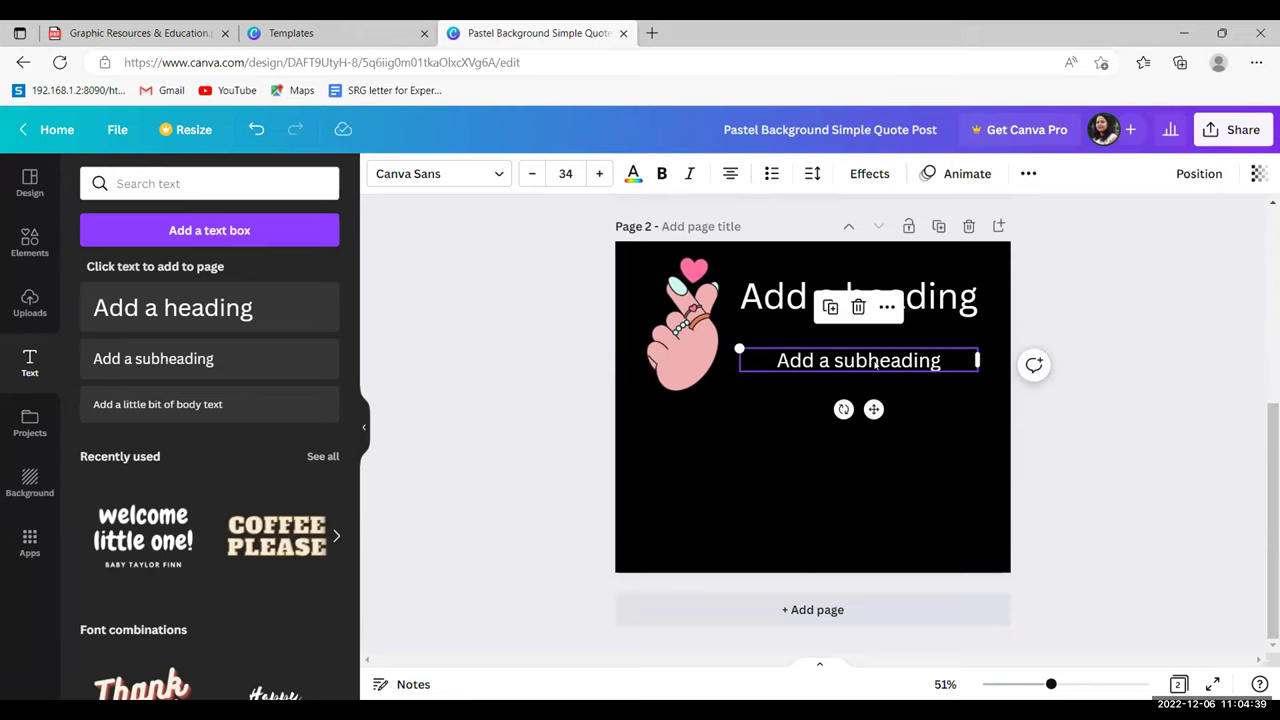
pyautogui.doubleClick(932, 350)
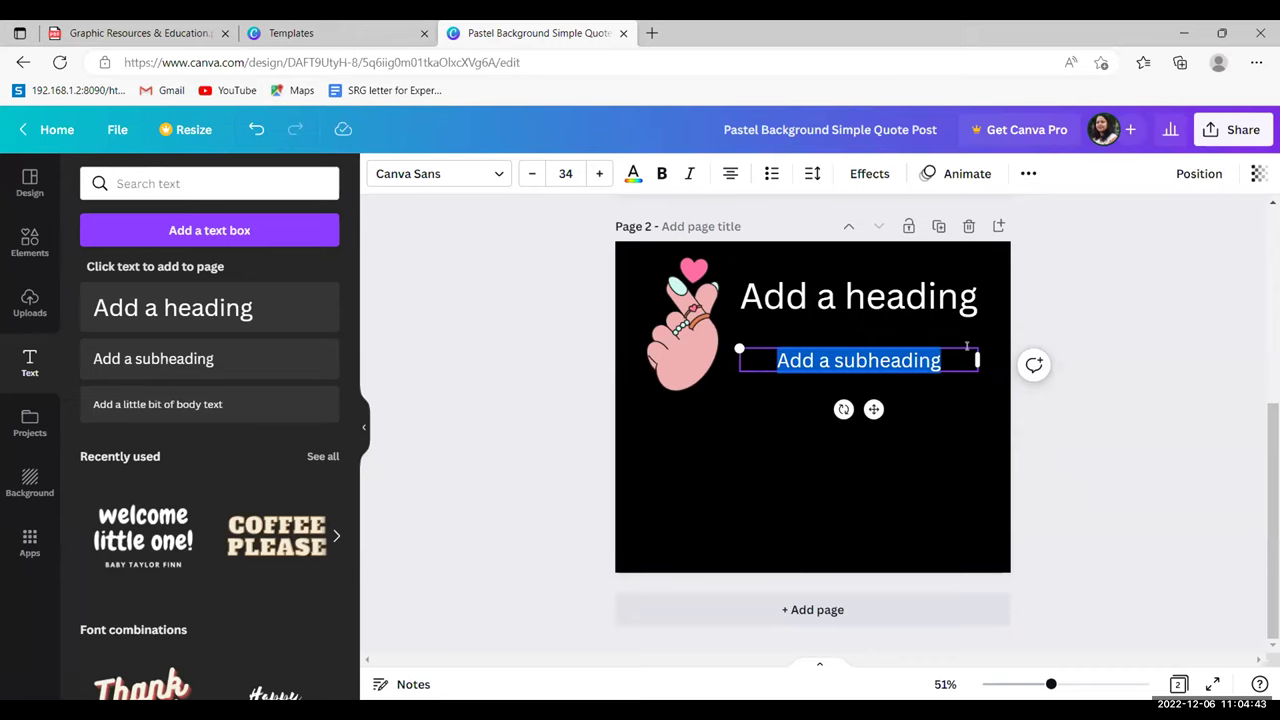
pyautogui.click(955, 372)
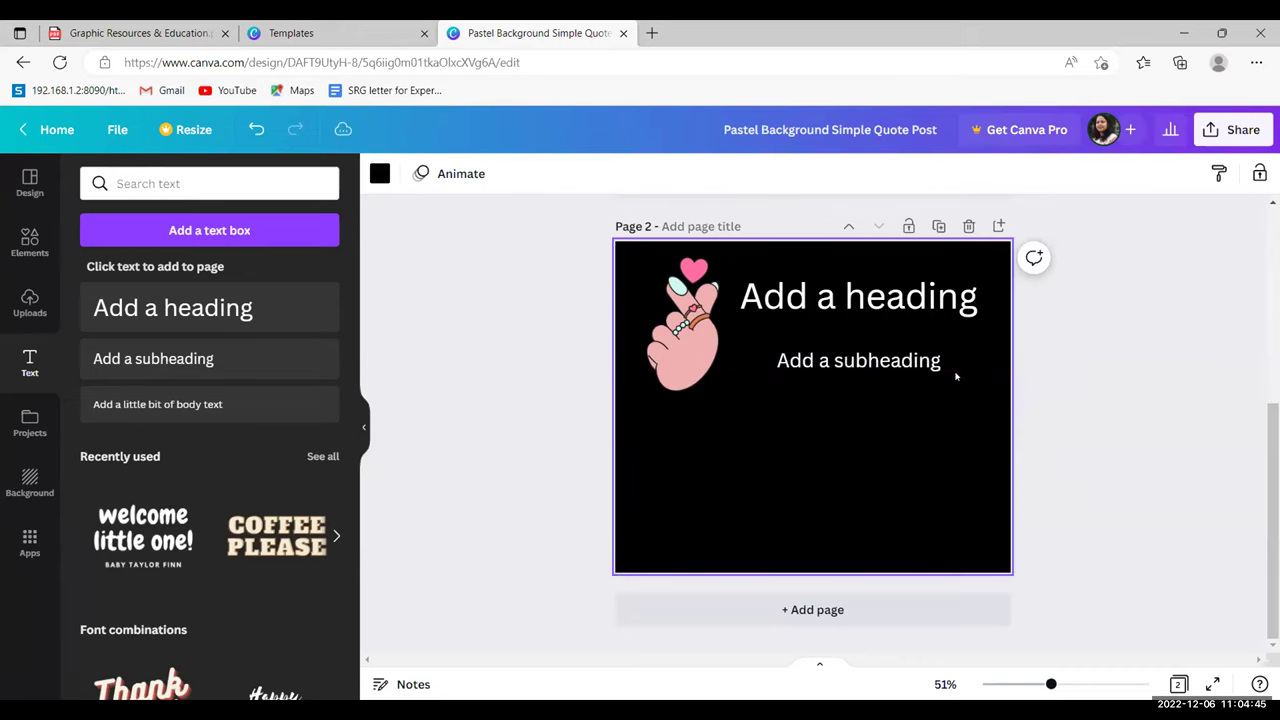
# - Delete the subheading text box from Page 2 while keeping its black background
pyautogui.press('Delete')
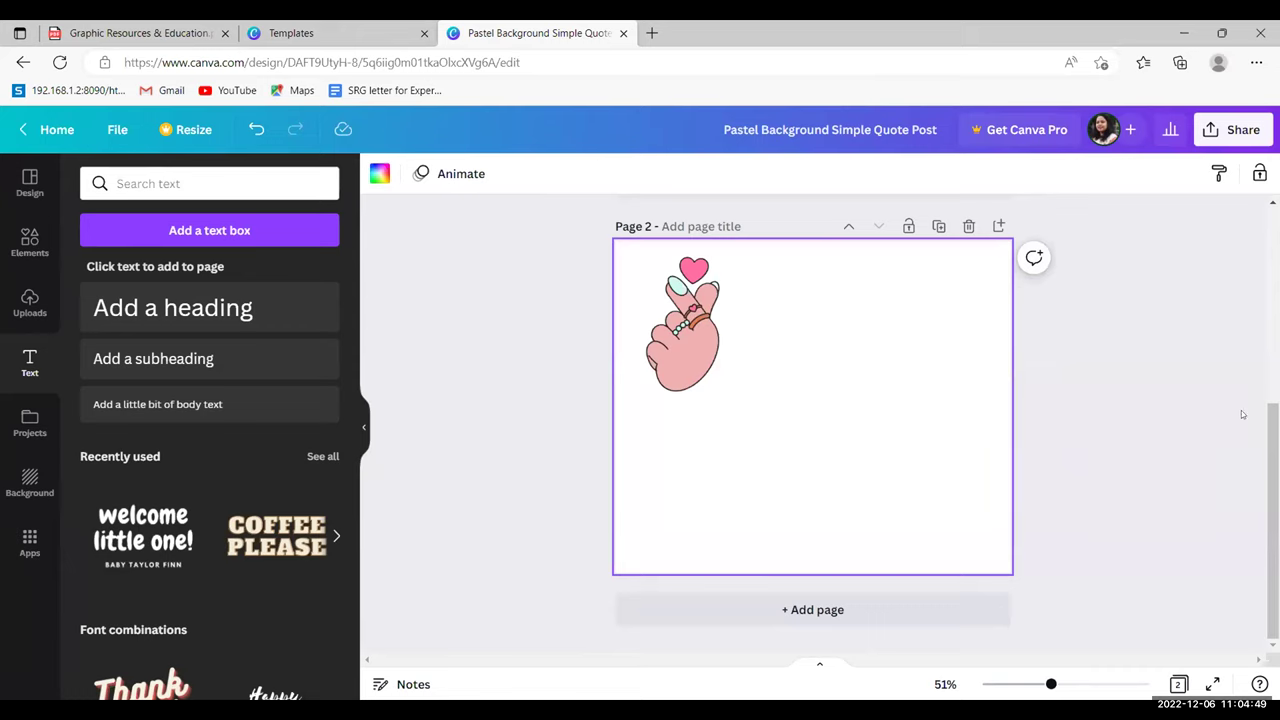
pyautogui.scroll(1, 812, 420)
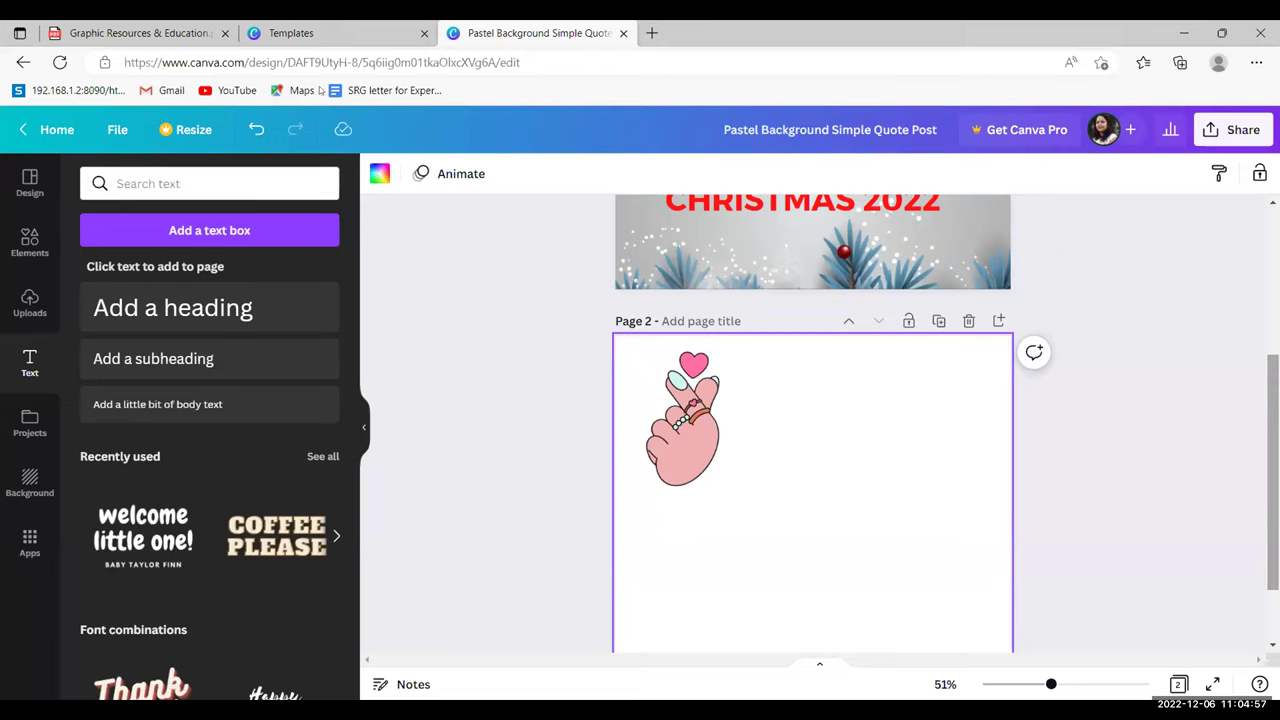
pyautogui.click(257, 130)
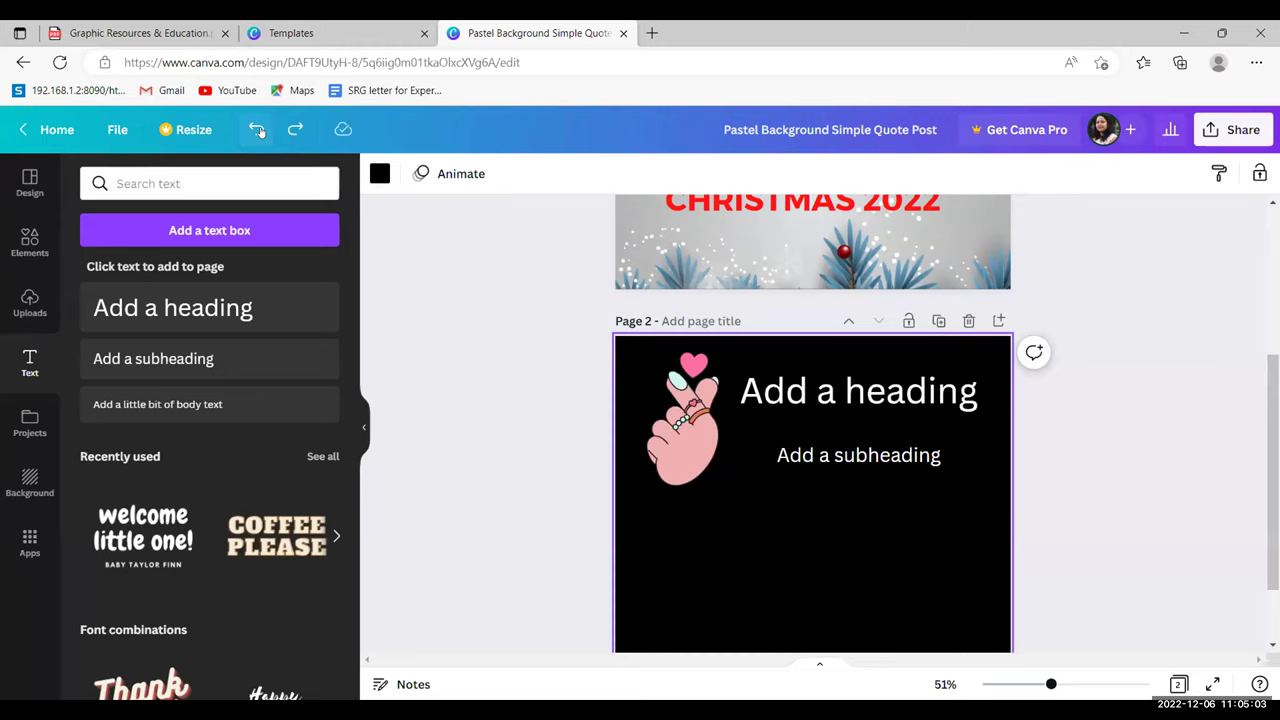
pyautogui.click(837, 455)
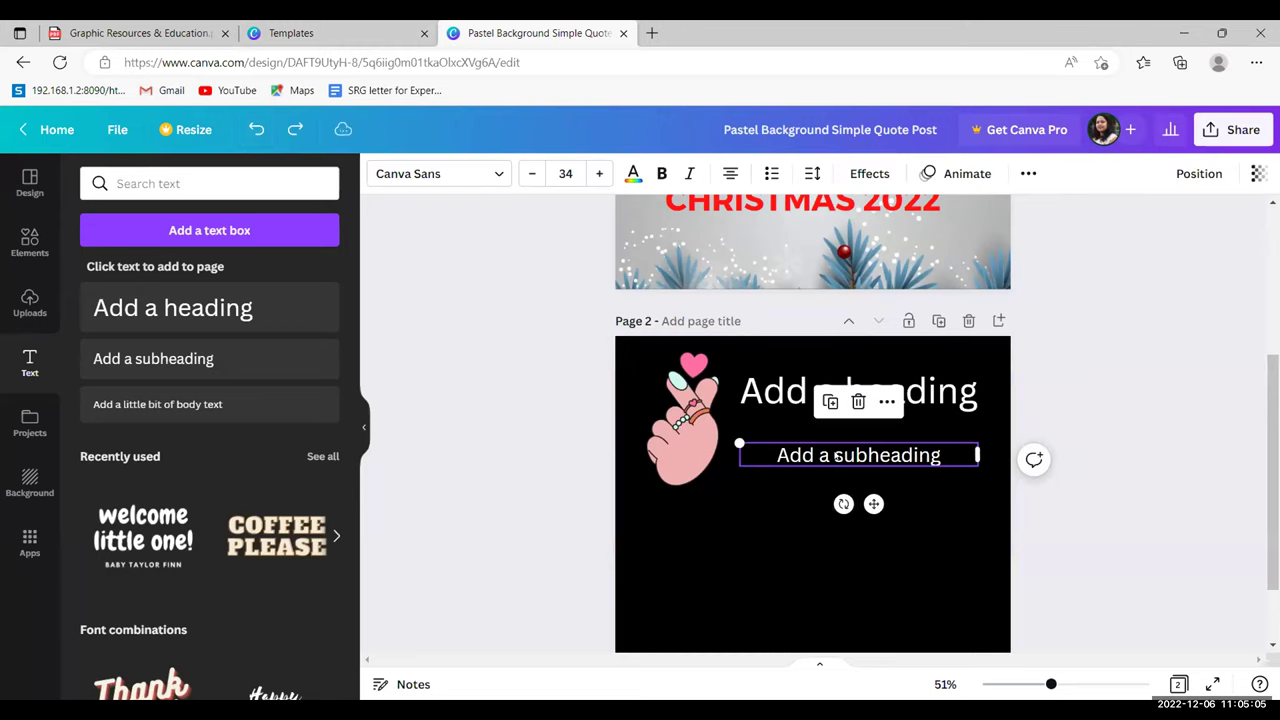
pyautogui.doubleClick(830, 442)
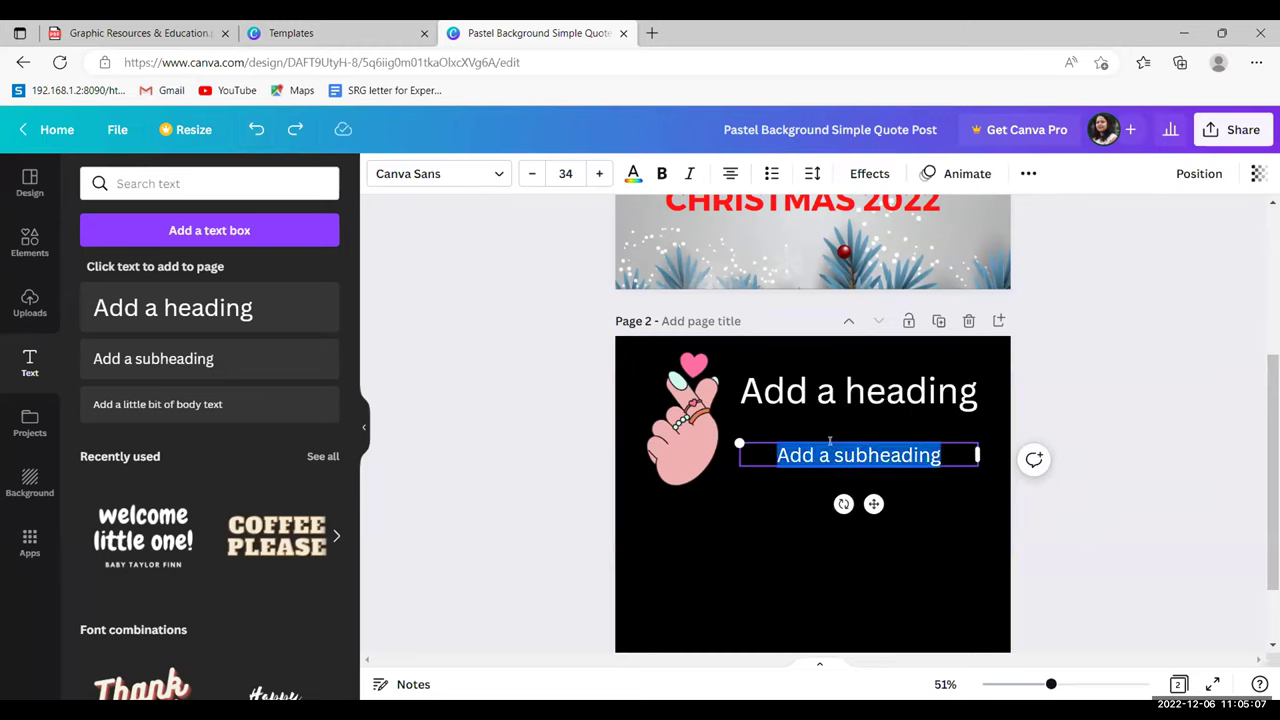
pyautogui.press('BackSpace')
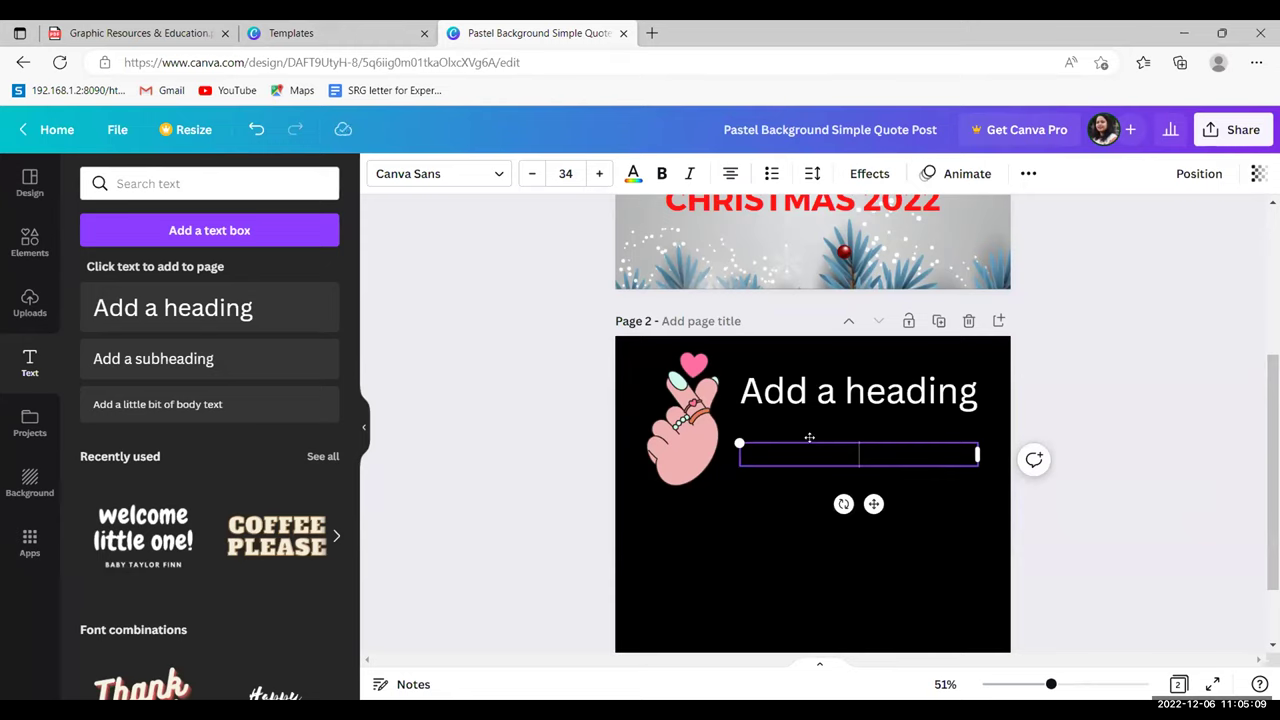
pyautogui.click(814, 443)
pyautogui.press('BackSpace')
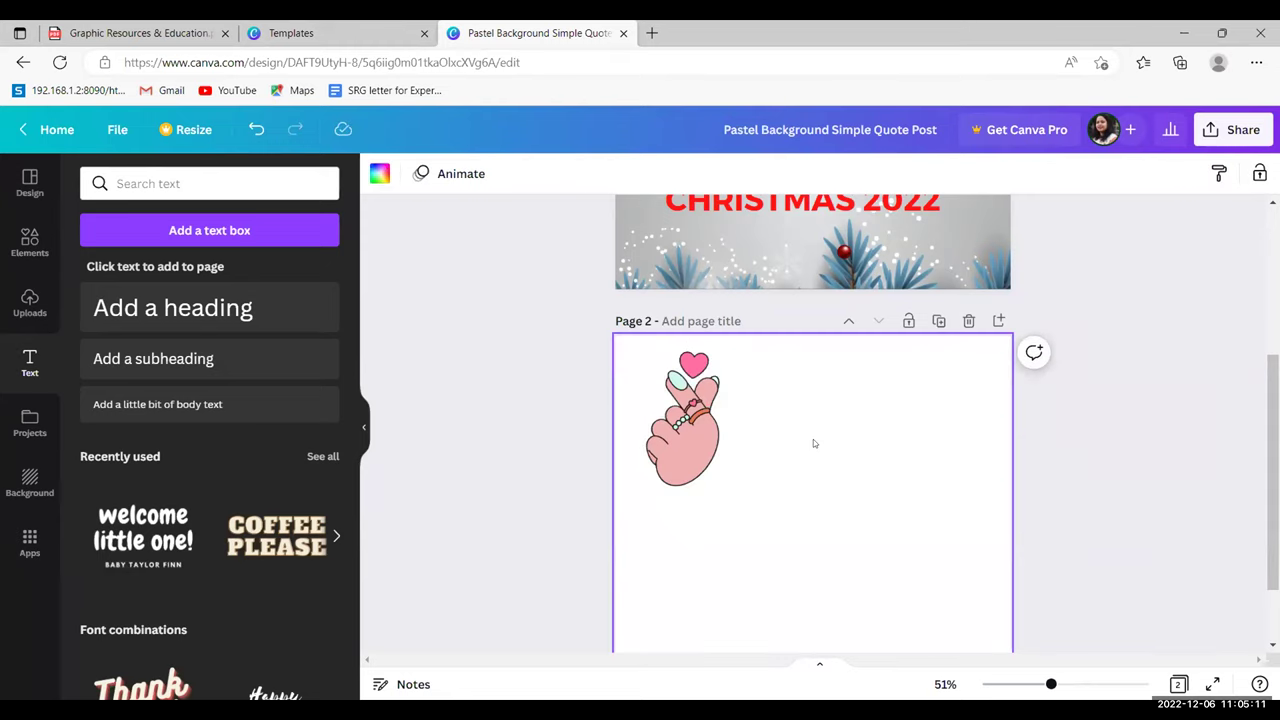
pyautogui.hotkey('ctrl', 'z')
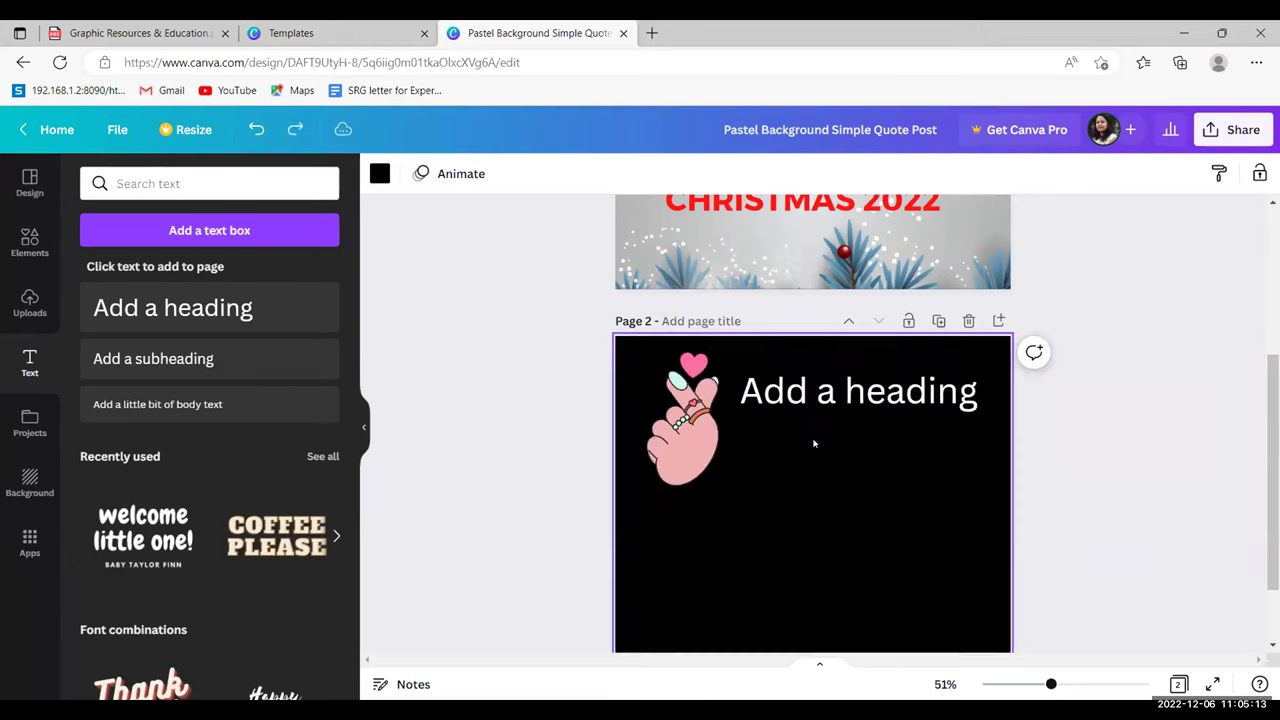
# - Replace the heading text with 'asdalskdfd' and scroll back up to Page 1
pyautogui.click(872, 390)
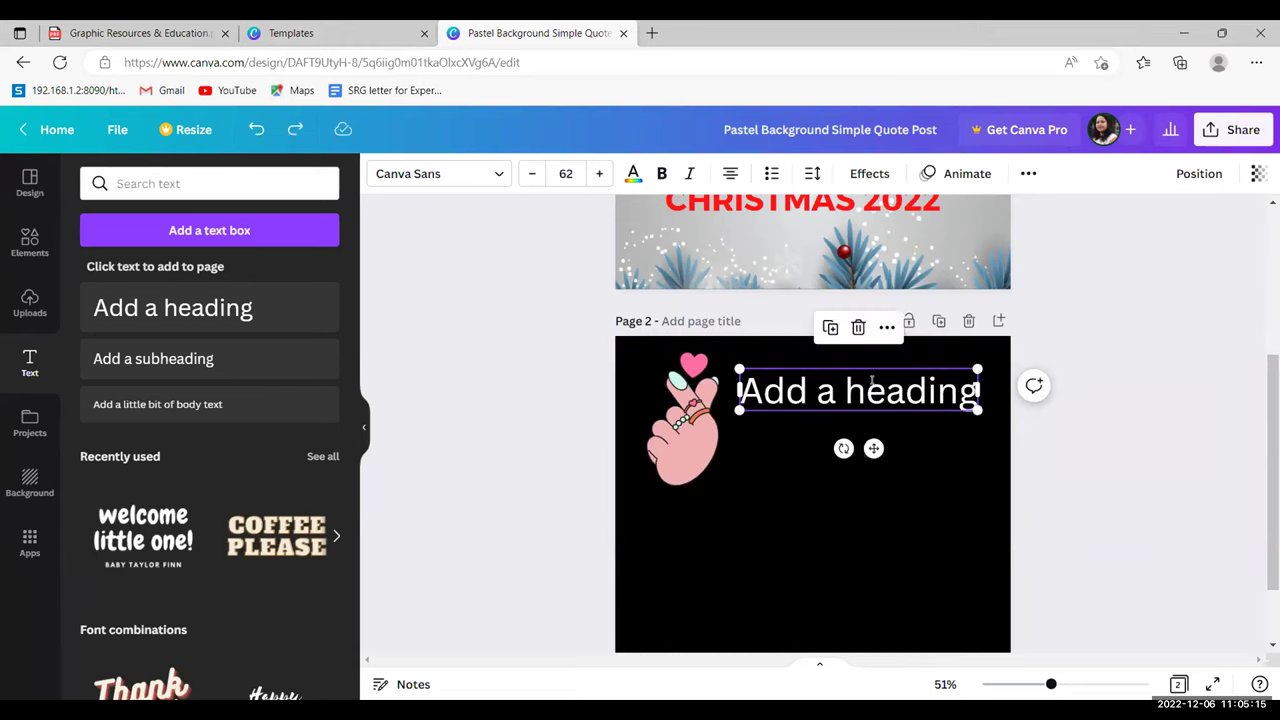
pyautogui.click(872, 384)
pyautogui.write('asdjflkasjdfalskdf')
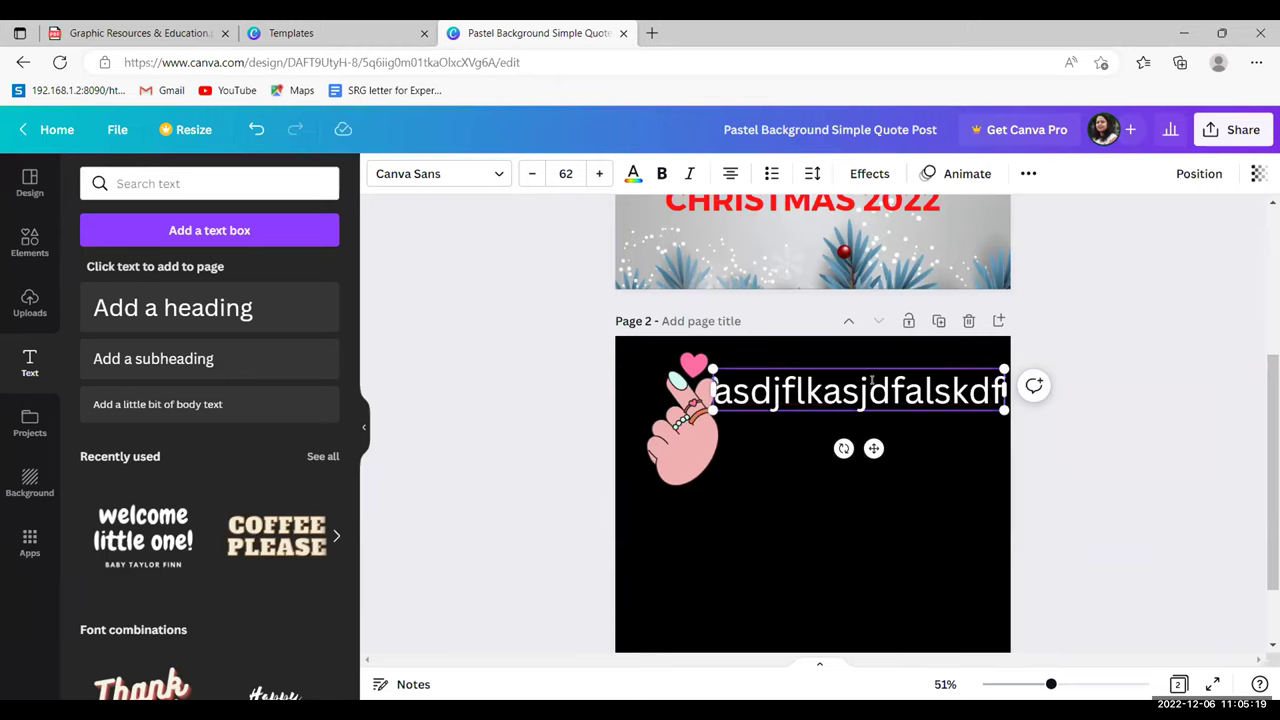
pyautogui.write('d')
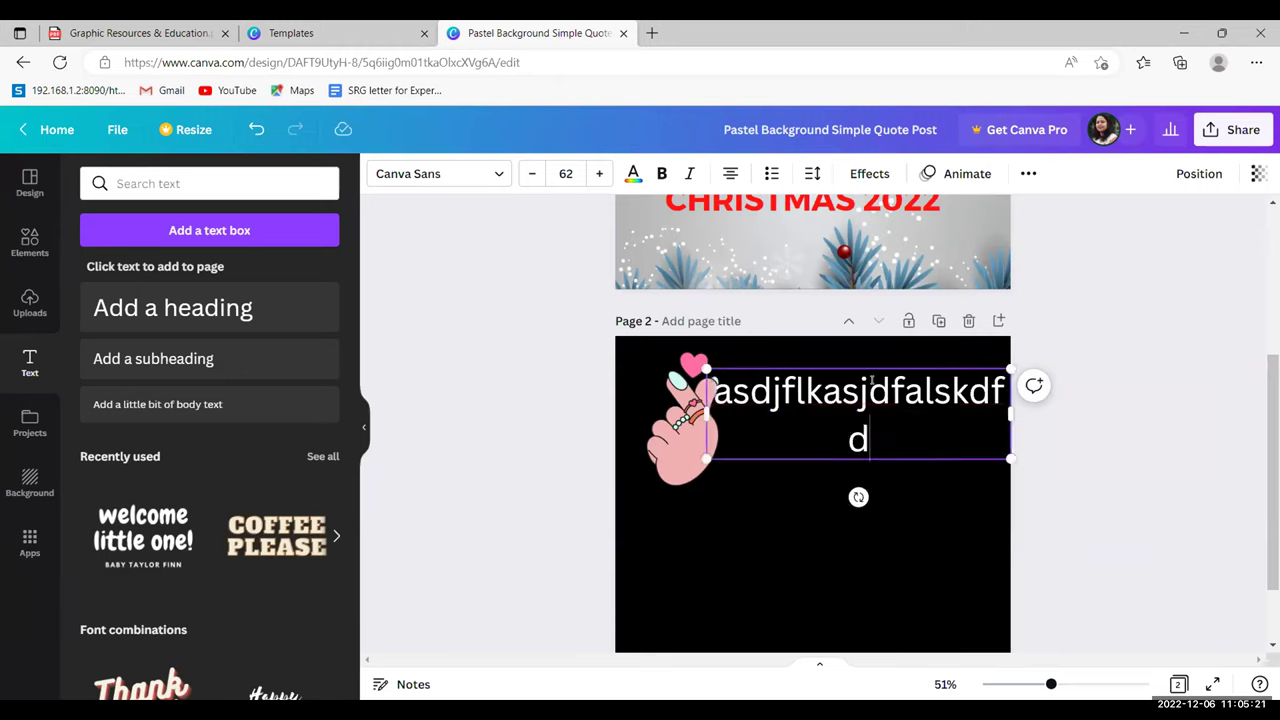
pyautogui.click(871, 379)
pyautogui.press('Delete')
pyautogui.press('Delete')
pyautogui.press('BackSpace')
pyautogui.press('BackSpace')
pyautogui.press('BackSpace')
pyautogui.press('BackSpace')
pyautogui.press('BackSpace')
pyautogui.press('BackSpace')
pyautogui.press('BackSpace')
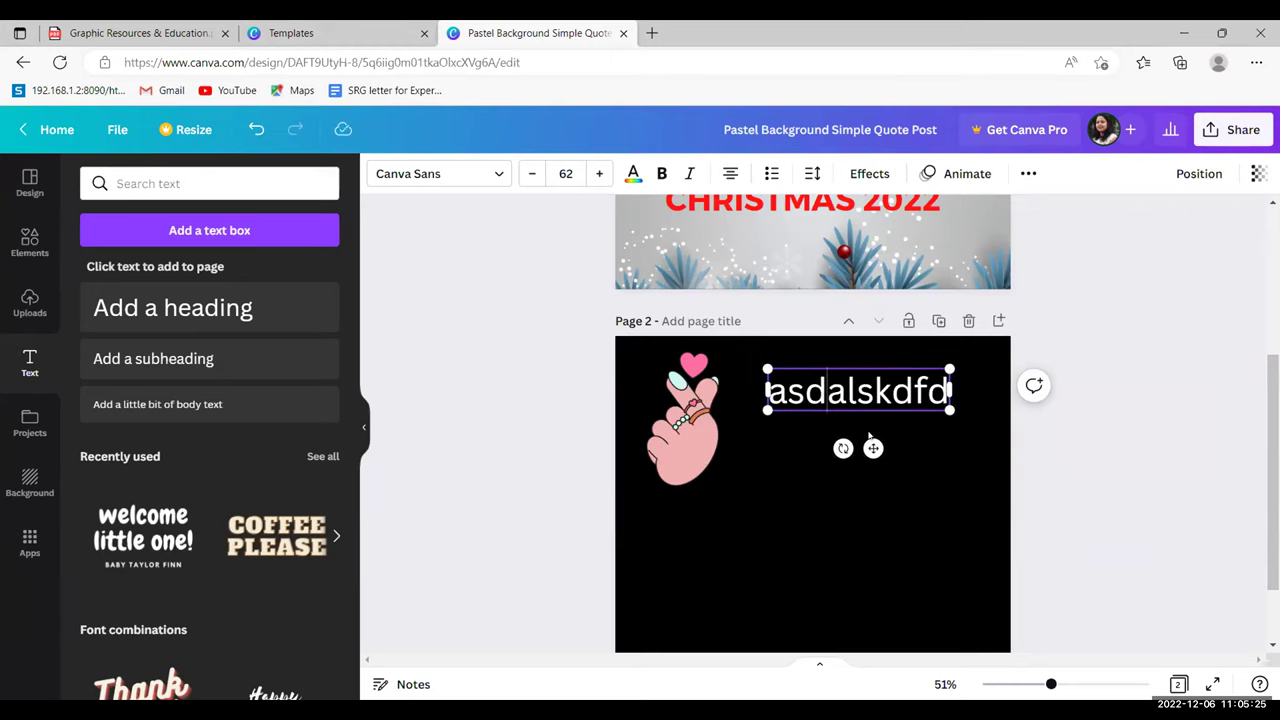
pyautogui.click(1245, 496)
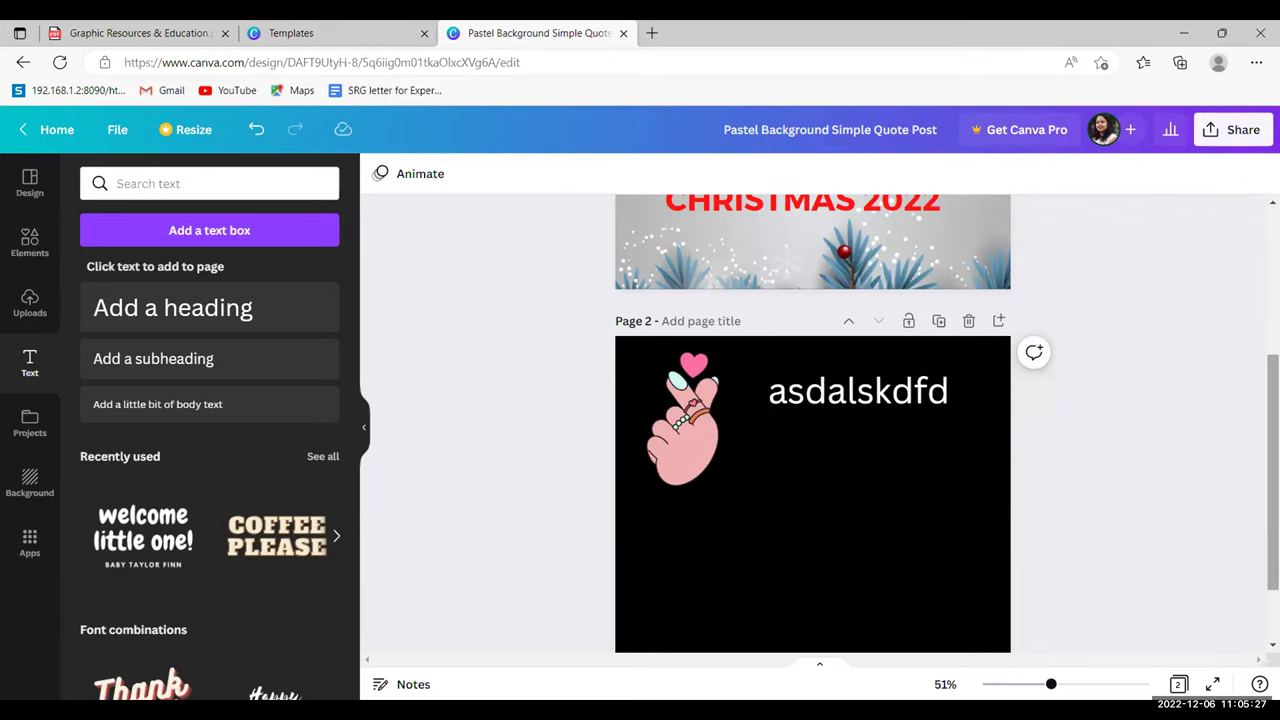
pyautogui.scroll(2, 812, 420)
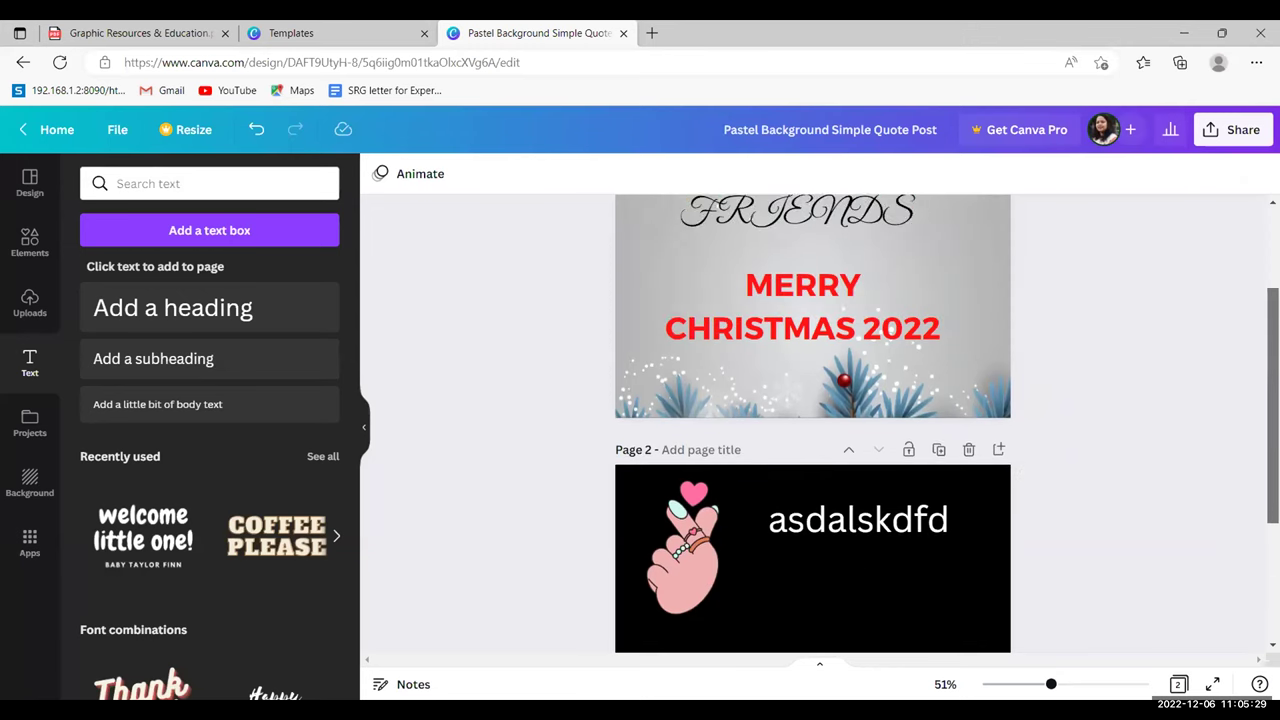
pyautogui.scroll(2, 812, 420)
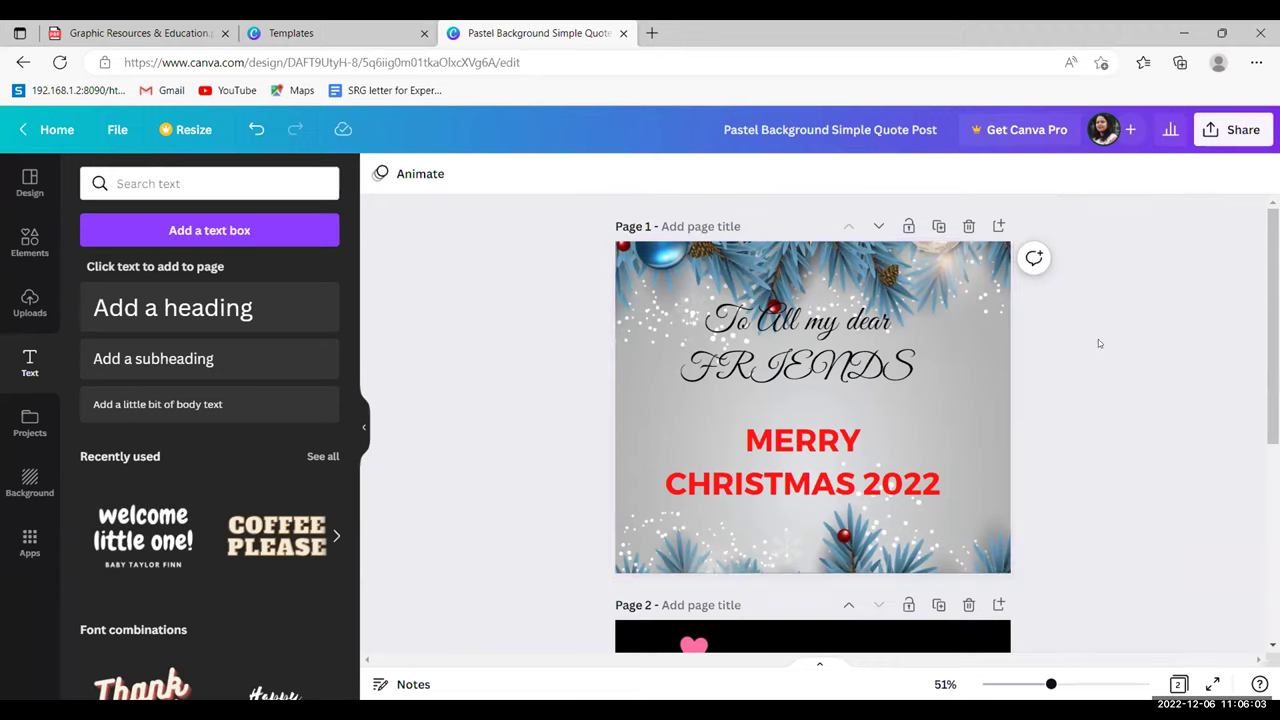
# - Lock Page 1 of the Merry Christmas 2022 design against edits
pyautogui.click(925, 378)
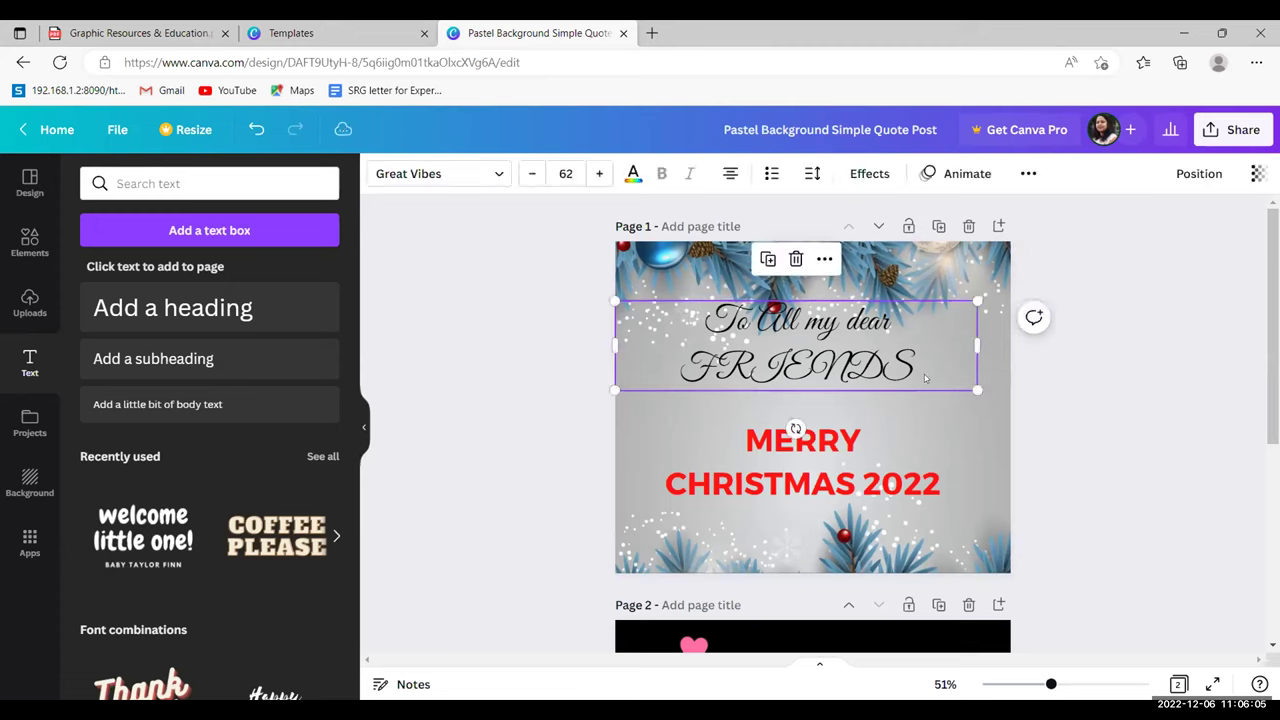
pyautogui.click(1055, 435)
pyautogui.click(1008, 490)
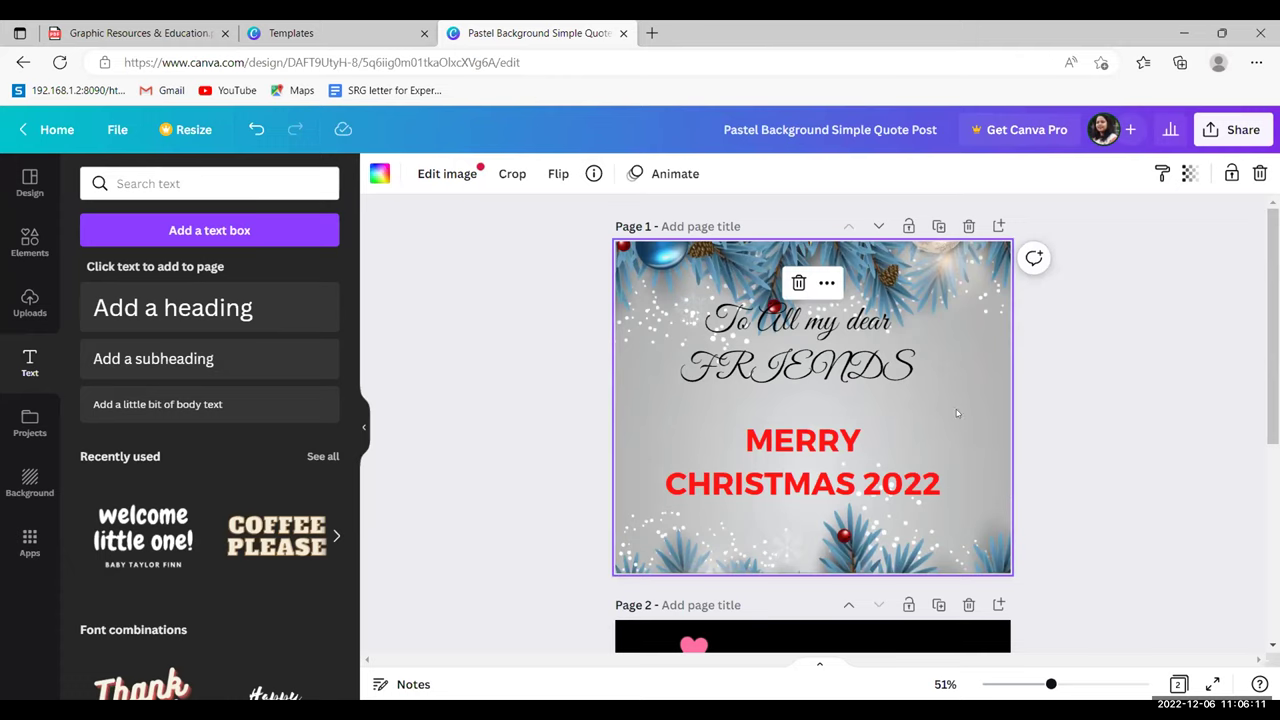
pyautogui.click(824, 283)
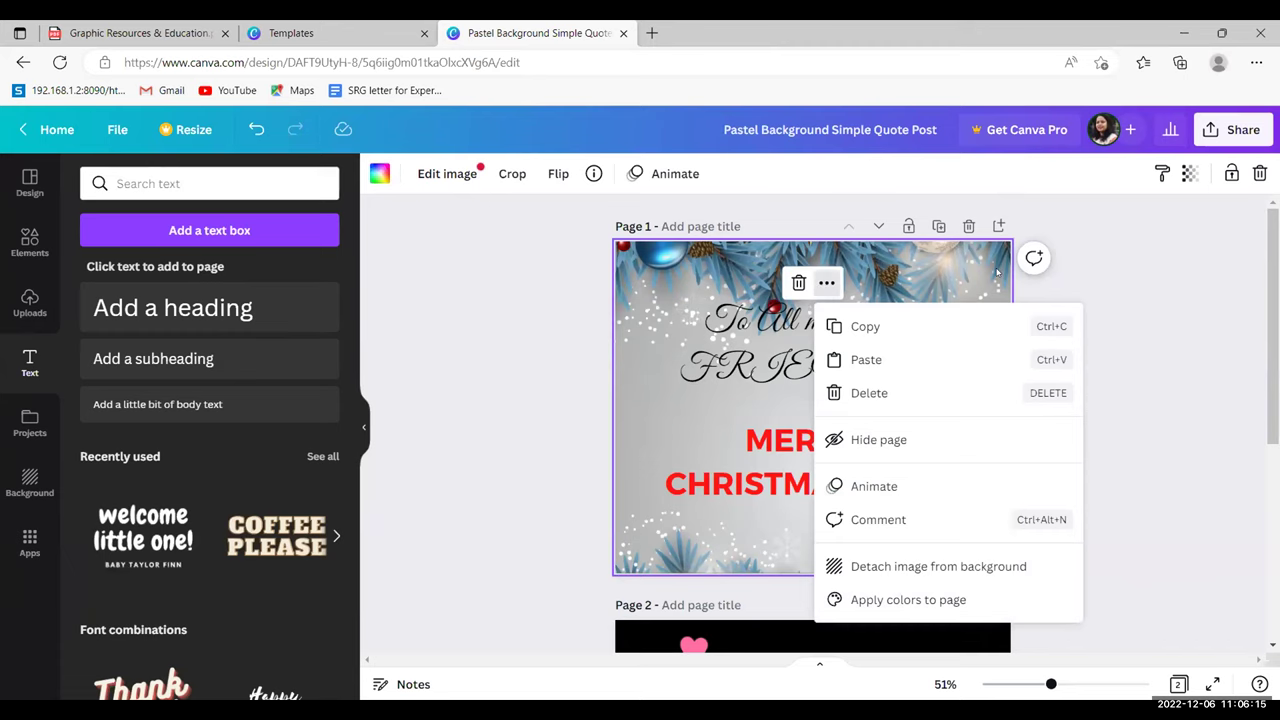
pyautogui.click(997, 272)
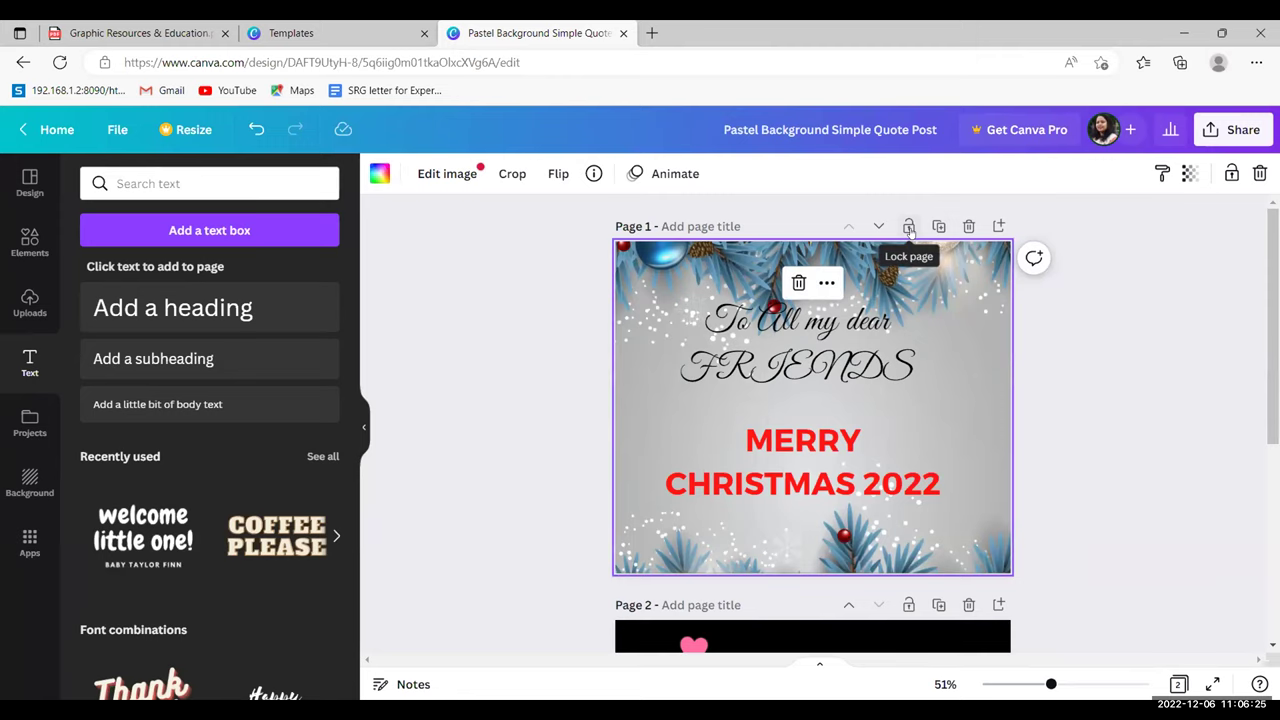
pyautogui.click(908, 228)
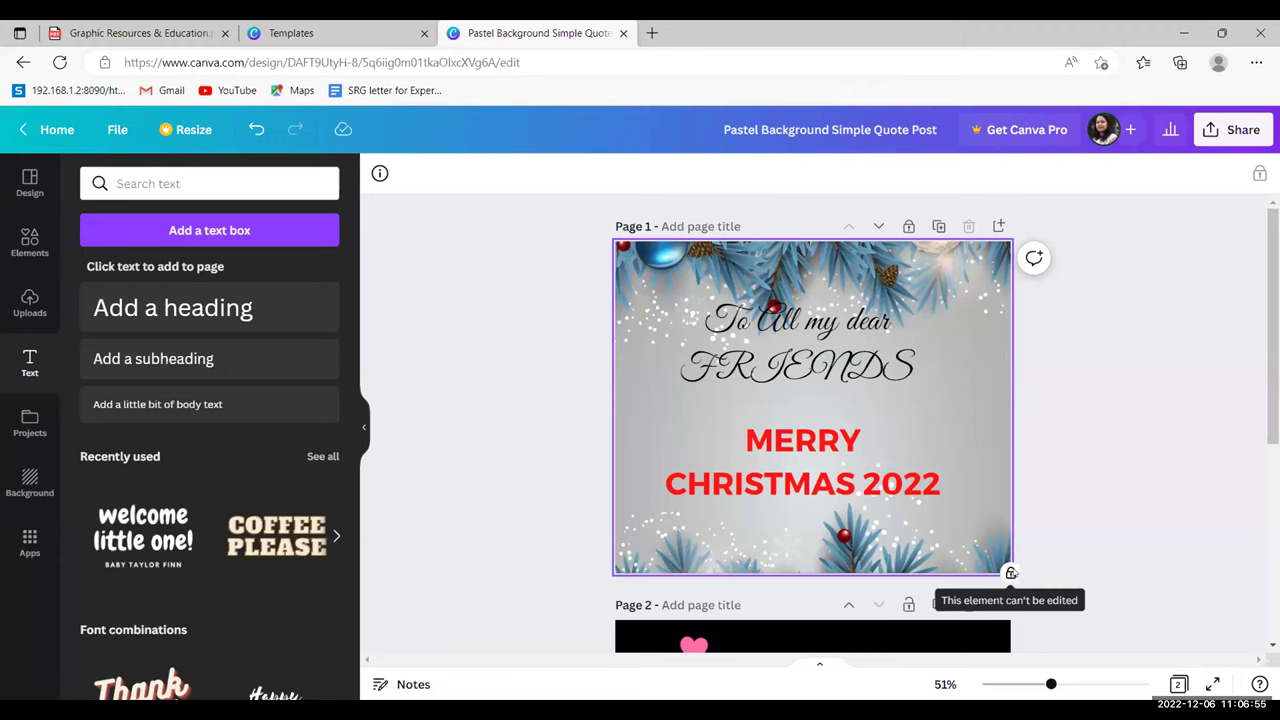
pyautogui.click(1185, 405)
pyautogui.scroll(-2, 394, 333)
pyautogui.scroll(2, 394, 333)
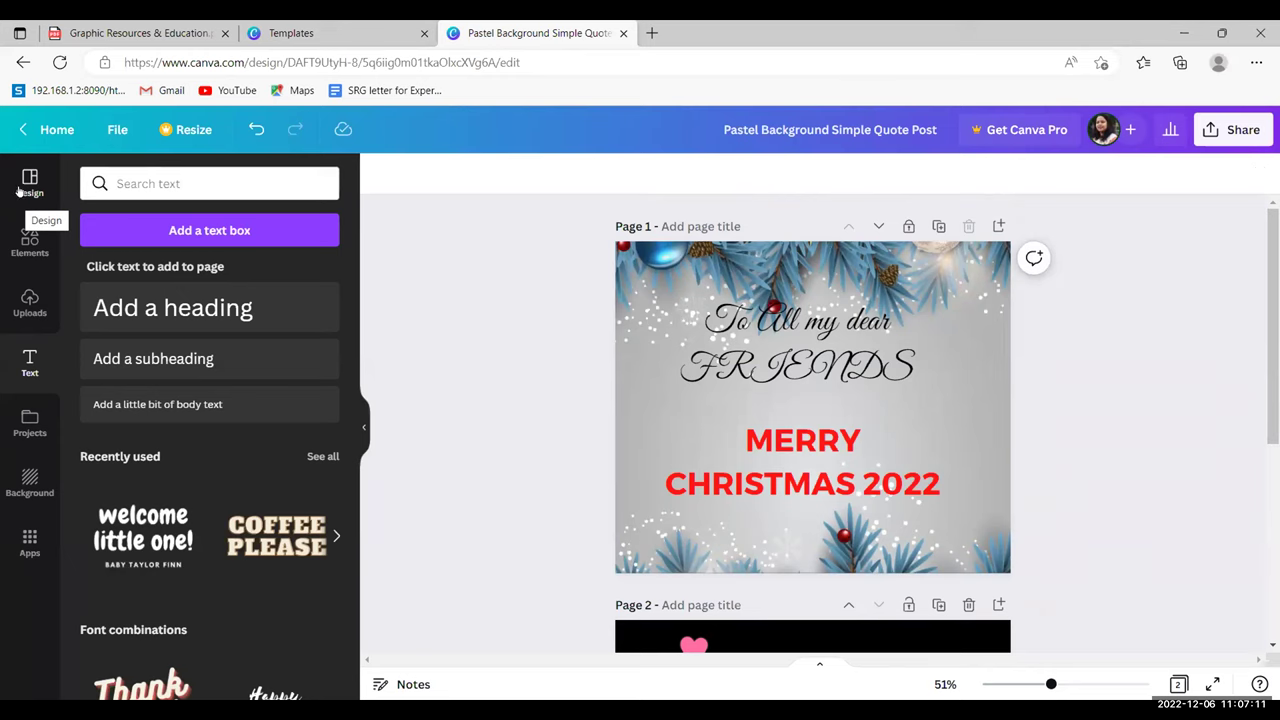
# - Go from the Canva home page to the Templates library
pyautogui.click(49, 128)
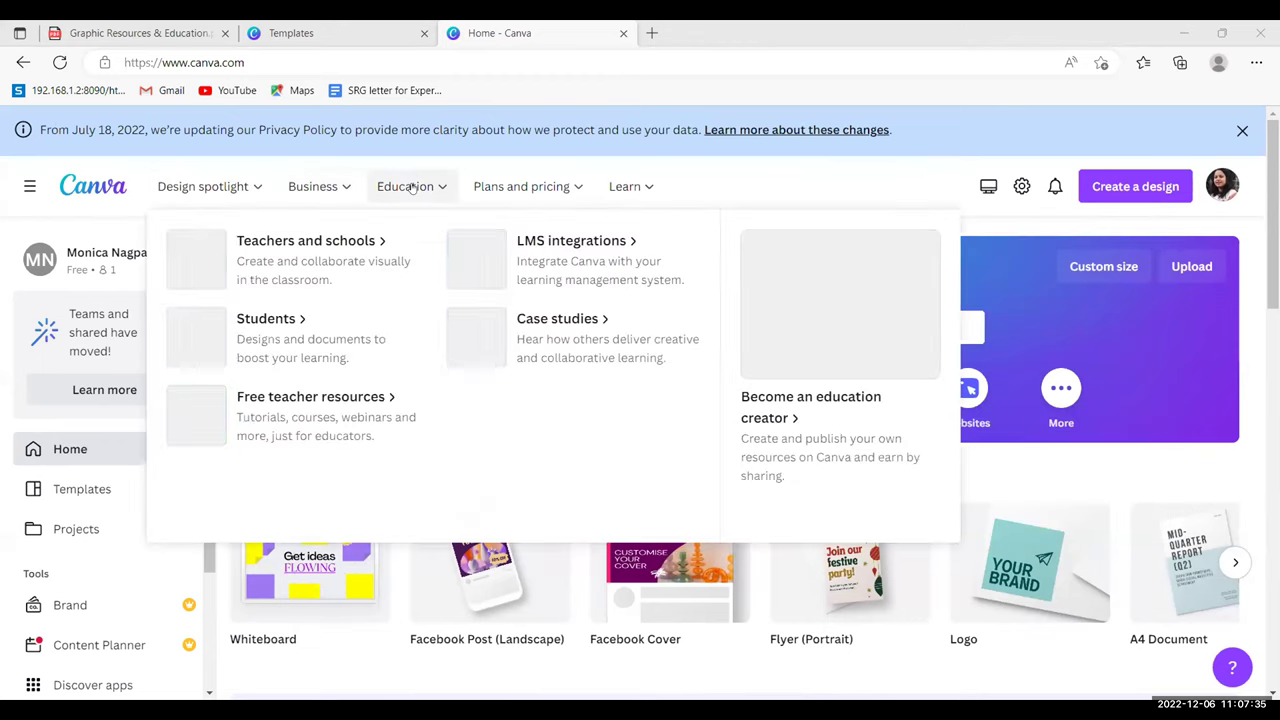
pyautogui.moveTo(410, 188)
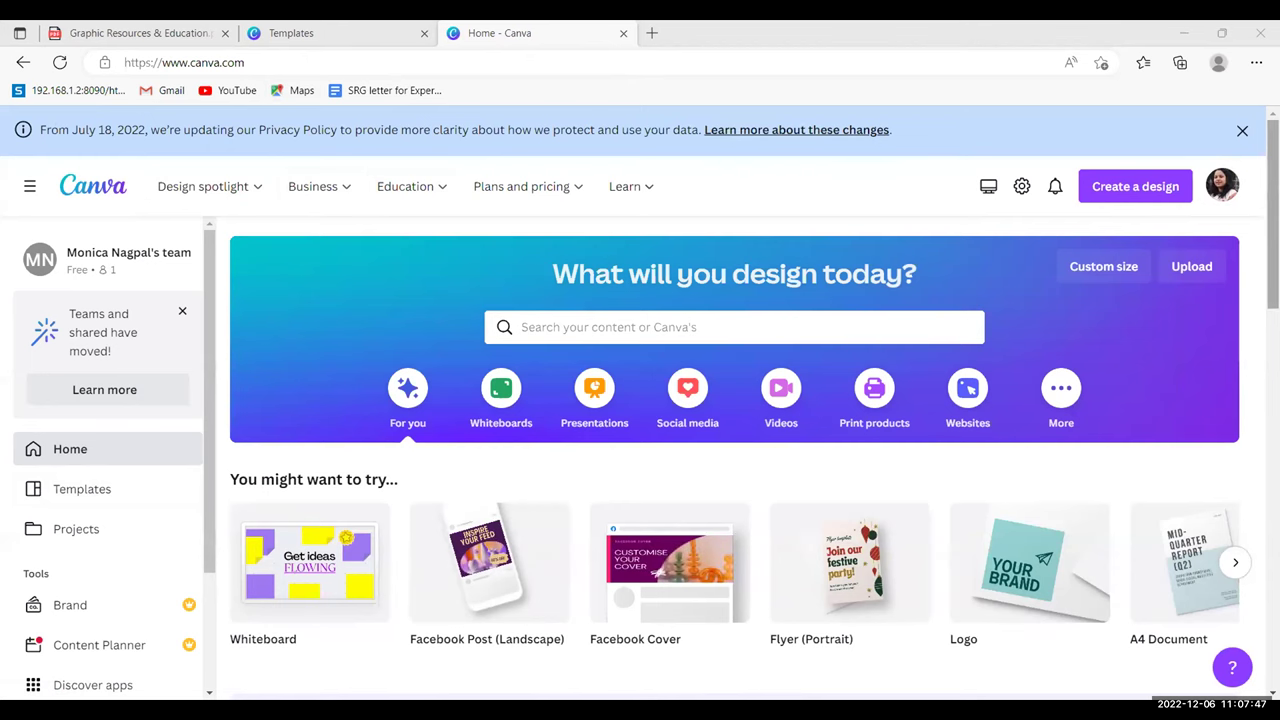
pyautogui.scroll(-1, 875, 296)
pyautogui.scroll(-1, 700, 518)
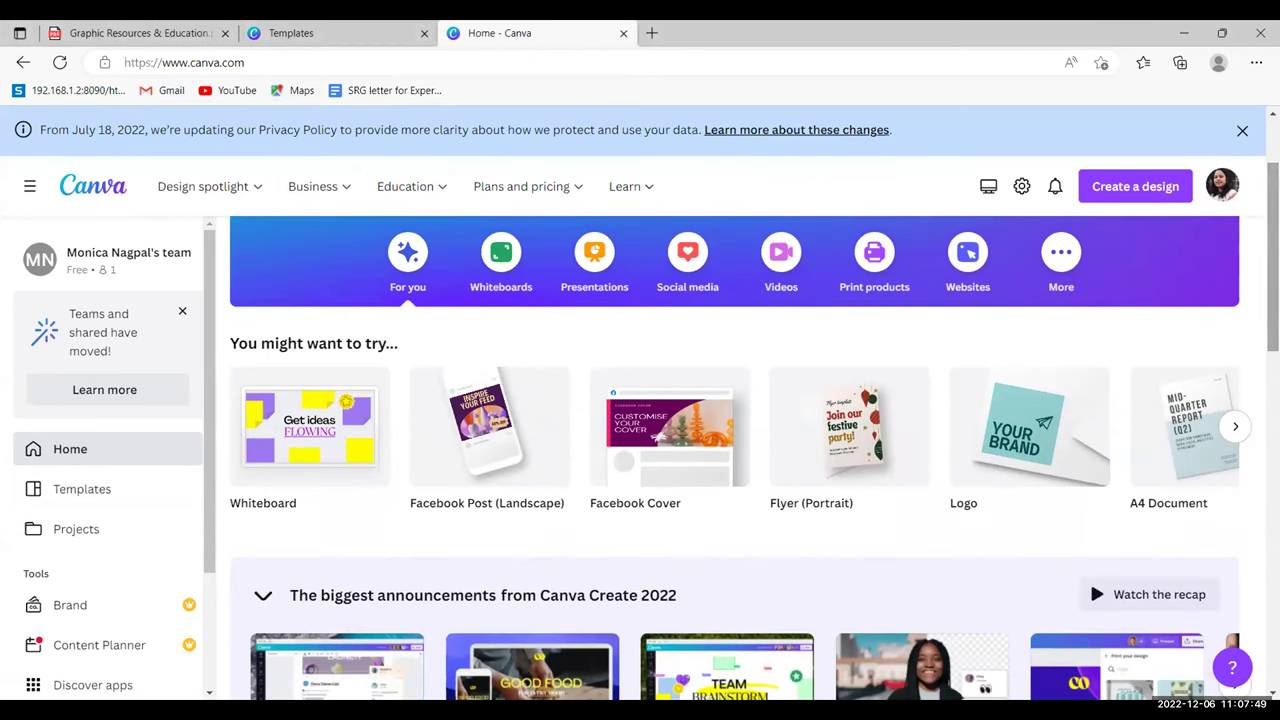
pyautogui.click(104, 489)
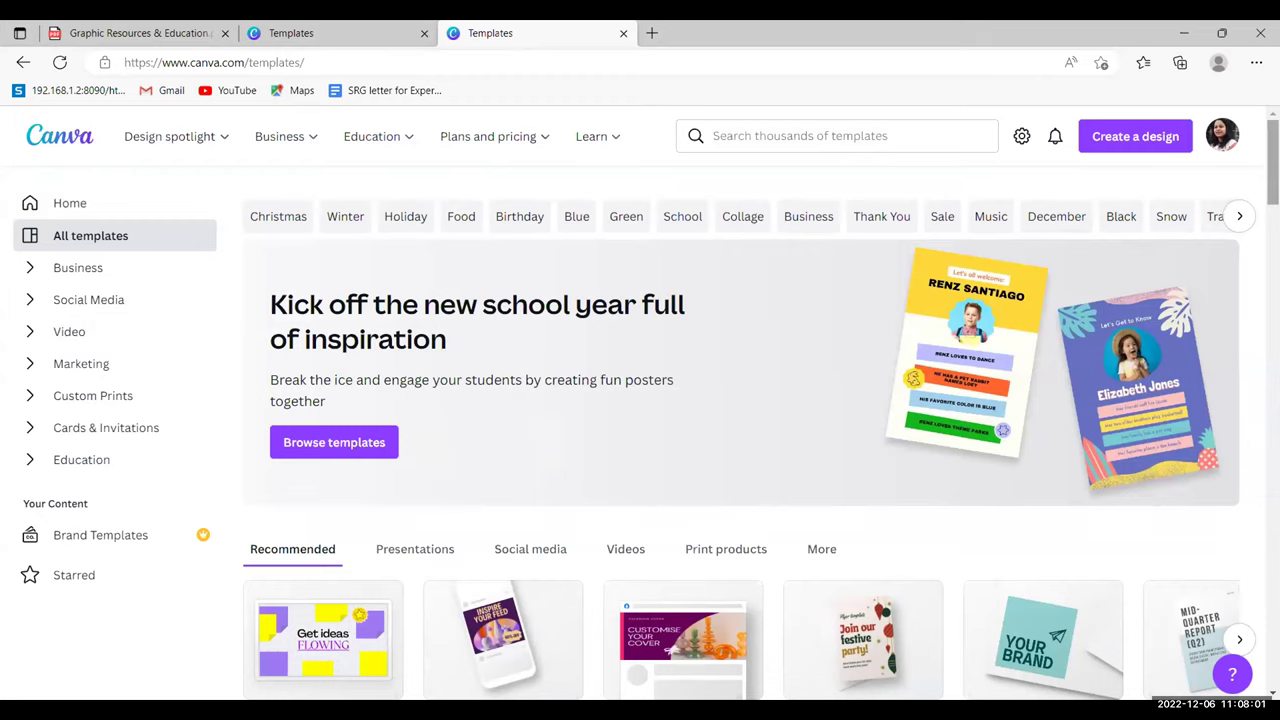
# - Open the Rainbow classroom decor kit and browse its 35 templates down to Rainbows Meet the Teacher
pyautogui.scroll(-5, 1066, 357)
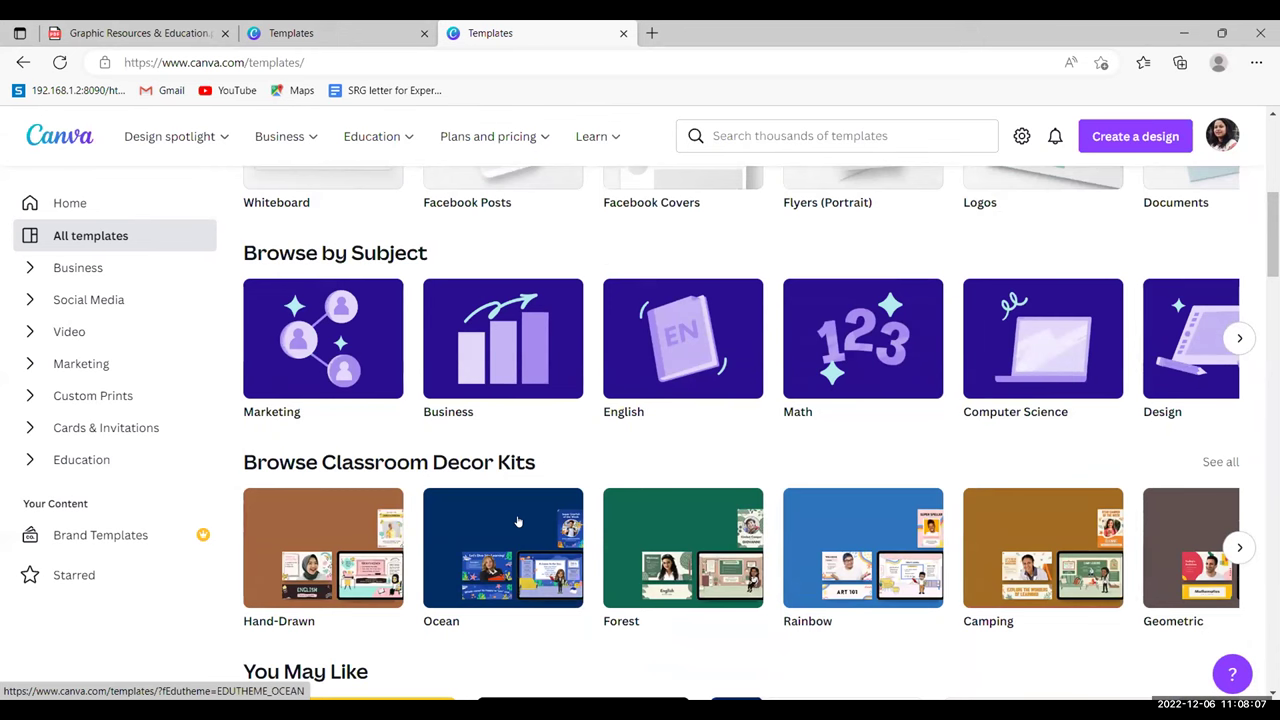
pyautogui.click(836, 509)
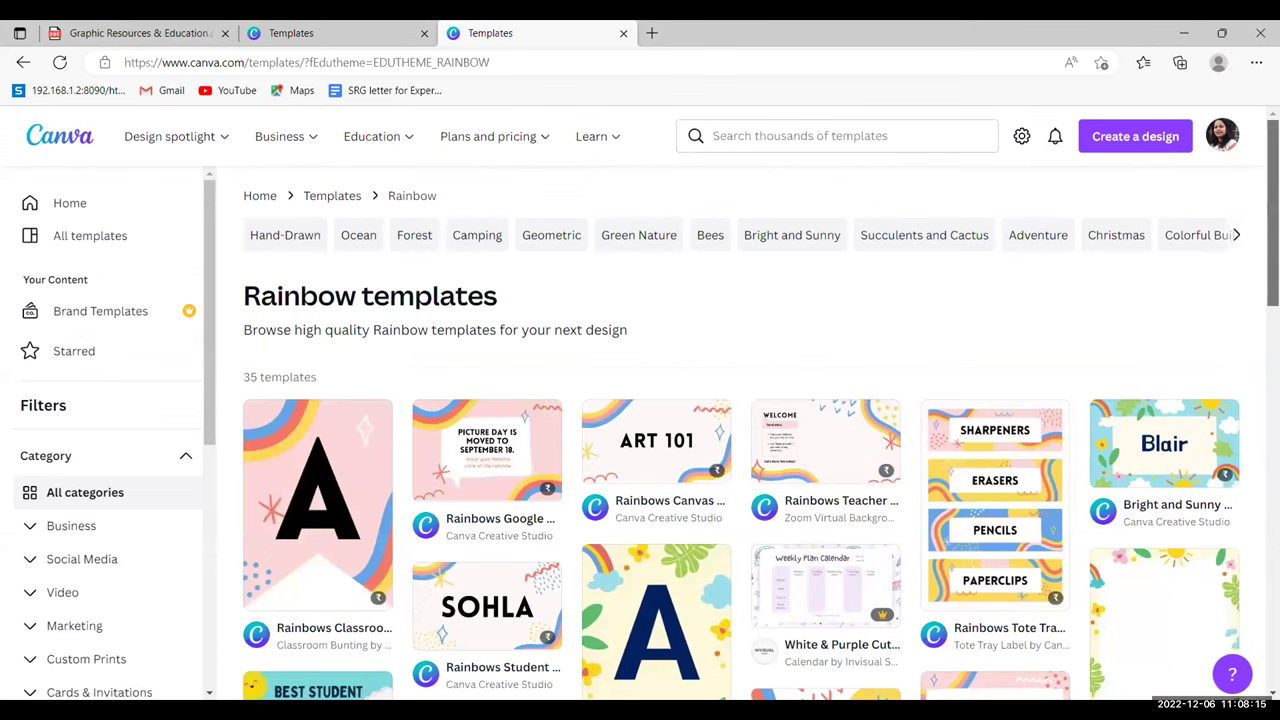
pyautogui.scroll(-1, 1086, 367)
pyautogui.scroll(-3, 740, 440)
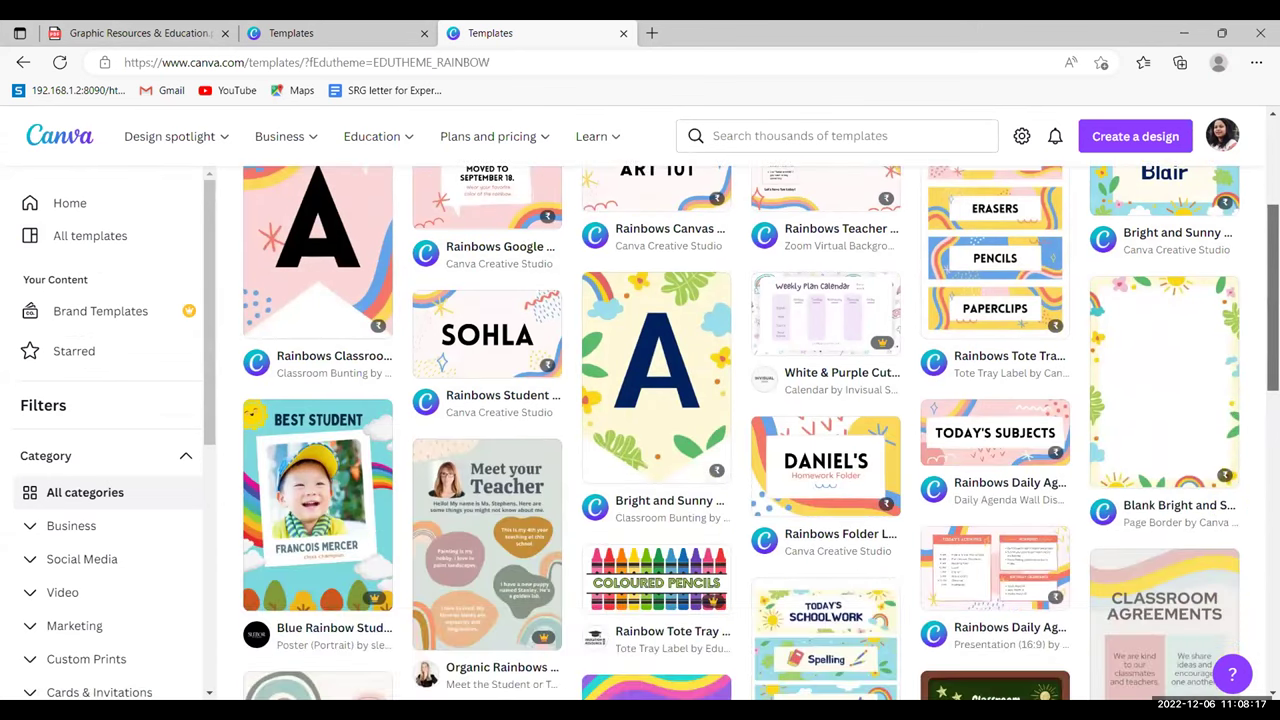
pyautogui.scroll(-1, 740, 430)
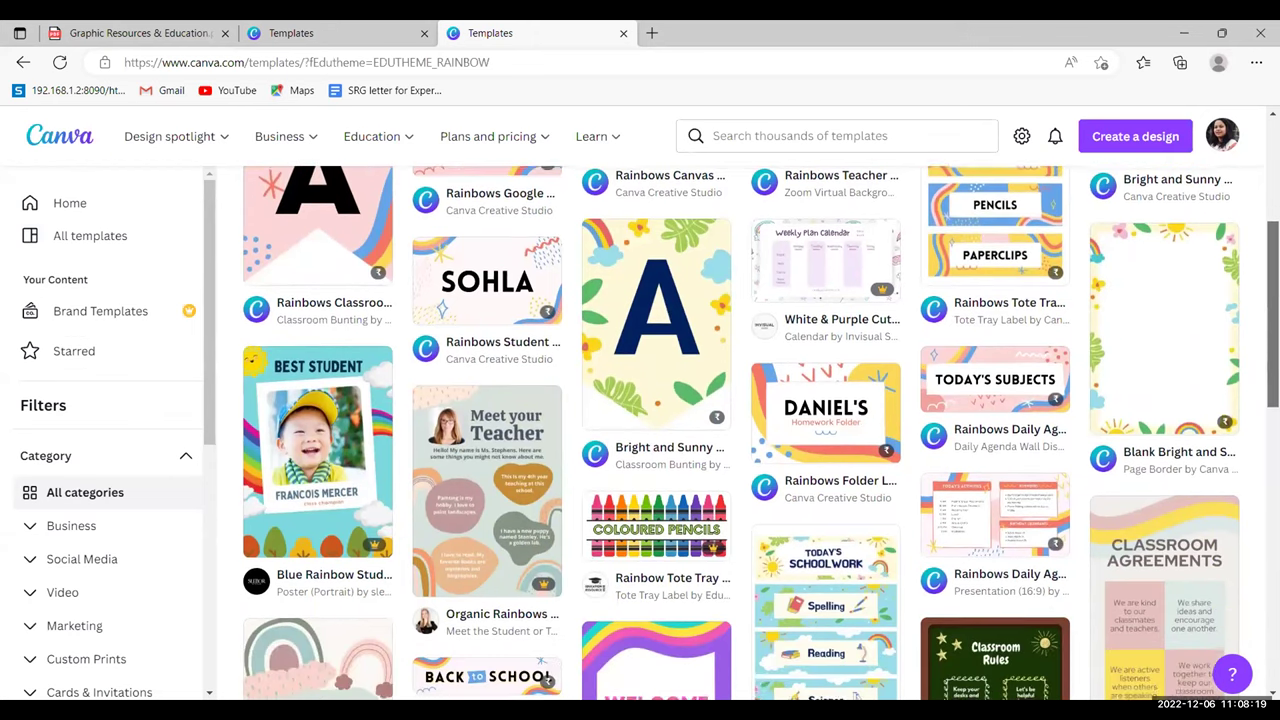
pyautogui.scroll(-1, 760, 430)
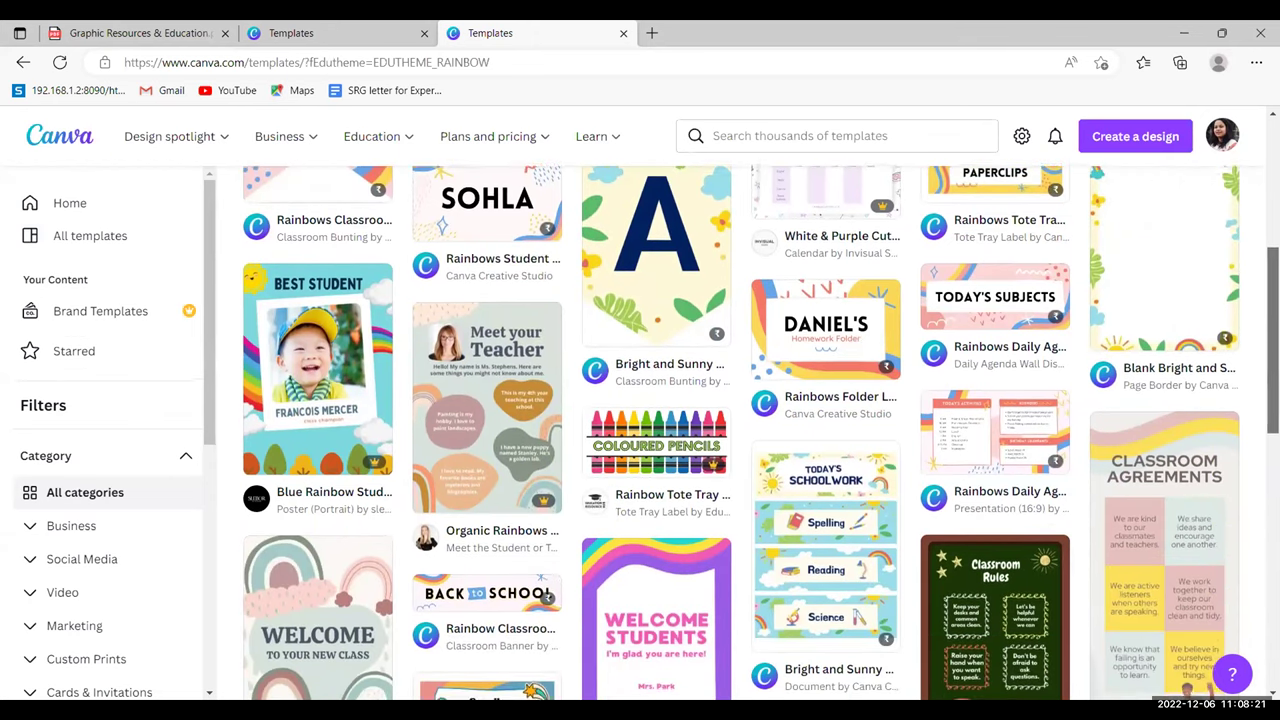
pyautogui.scroll(-1, 760, 430)
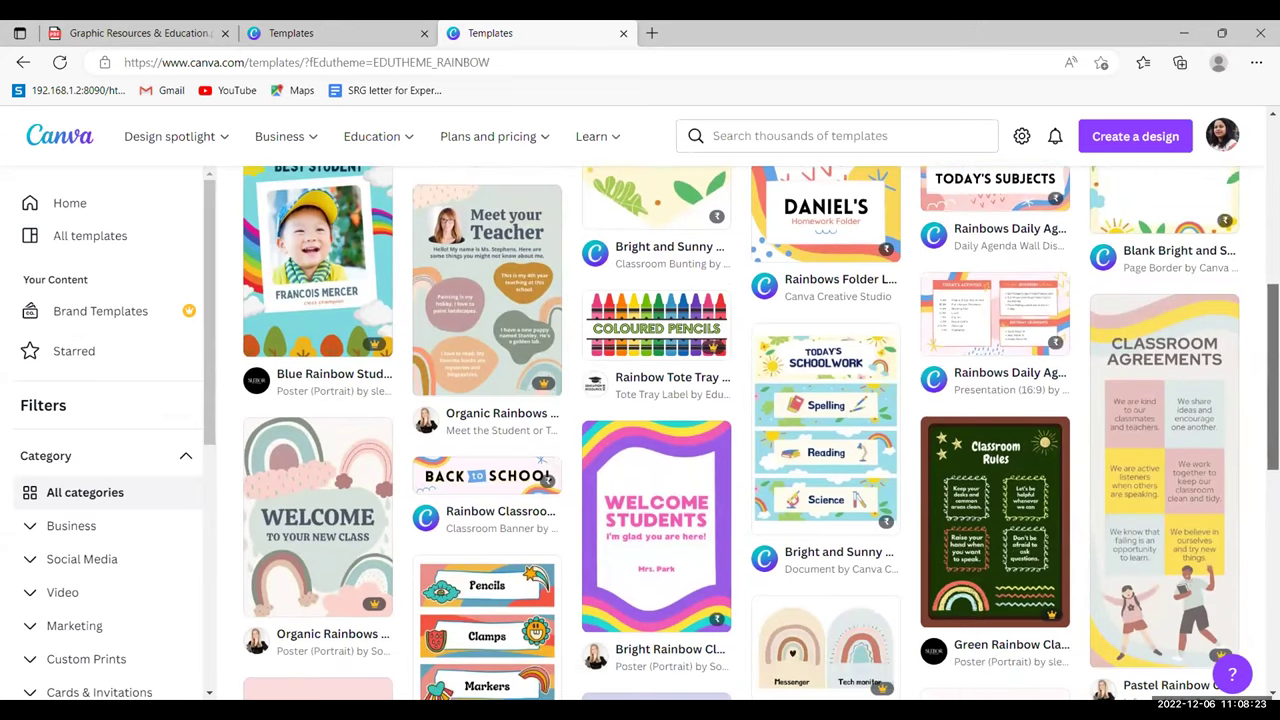
pyautogui.scroll(-2, 760, 430)
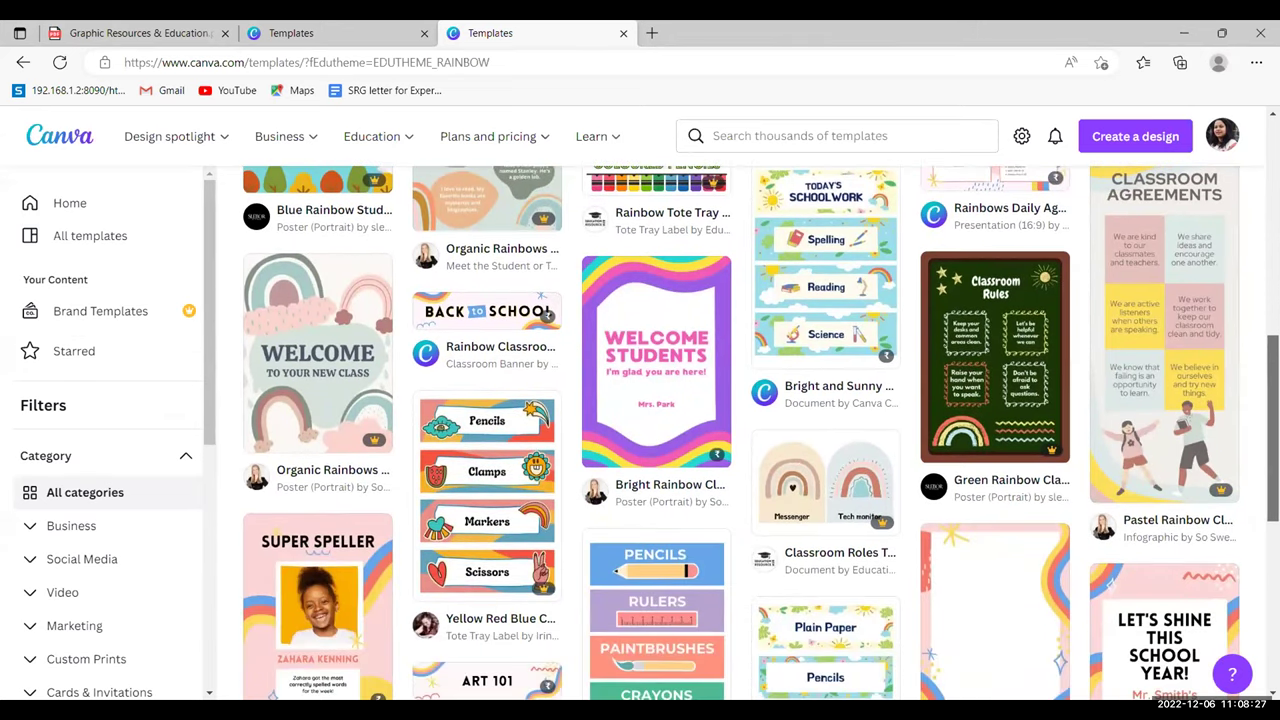
pyautogui.scroll(1, 760, 430)
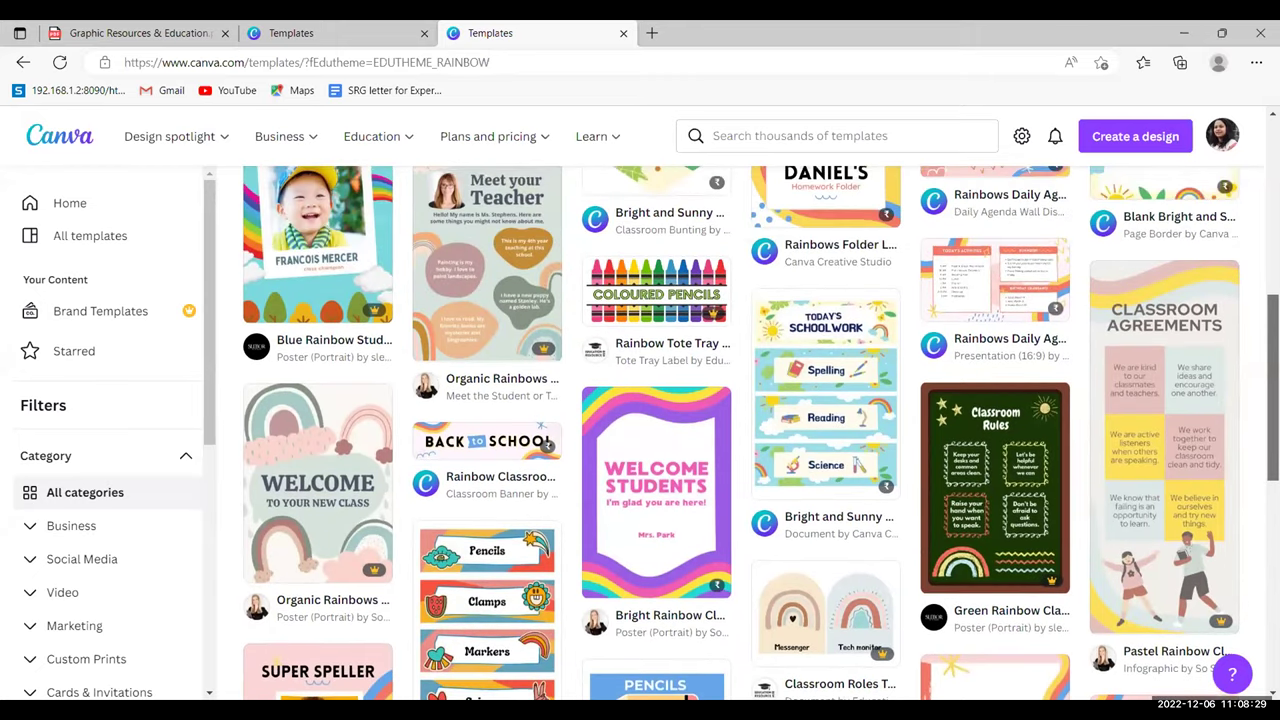
pyautogui.scroll(1, 536, 530)
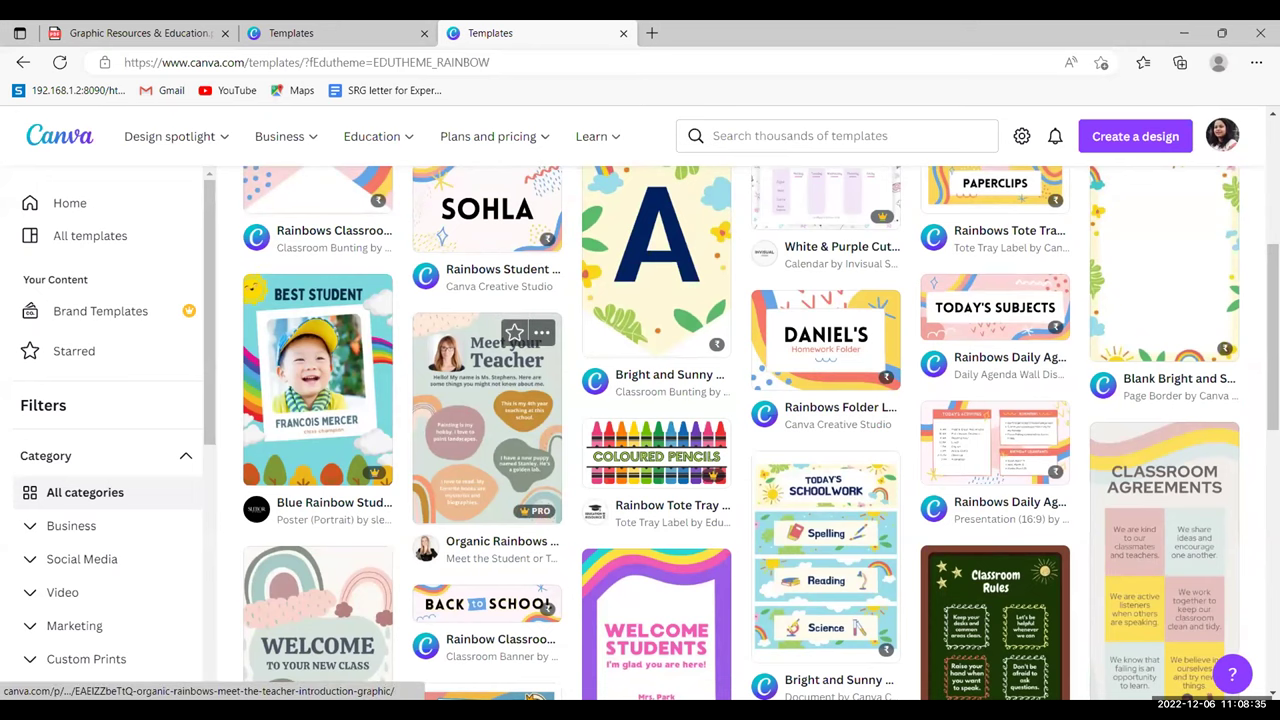
pyautogui.scroll(2, 536, 510)
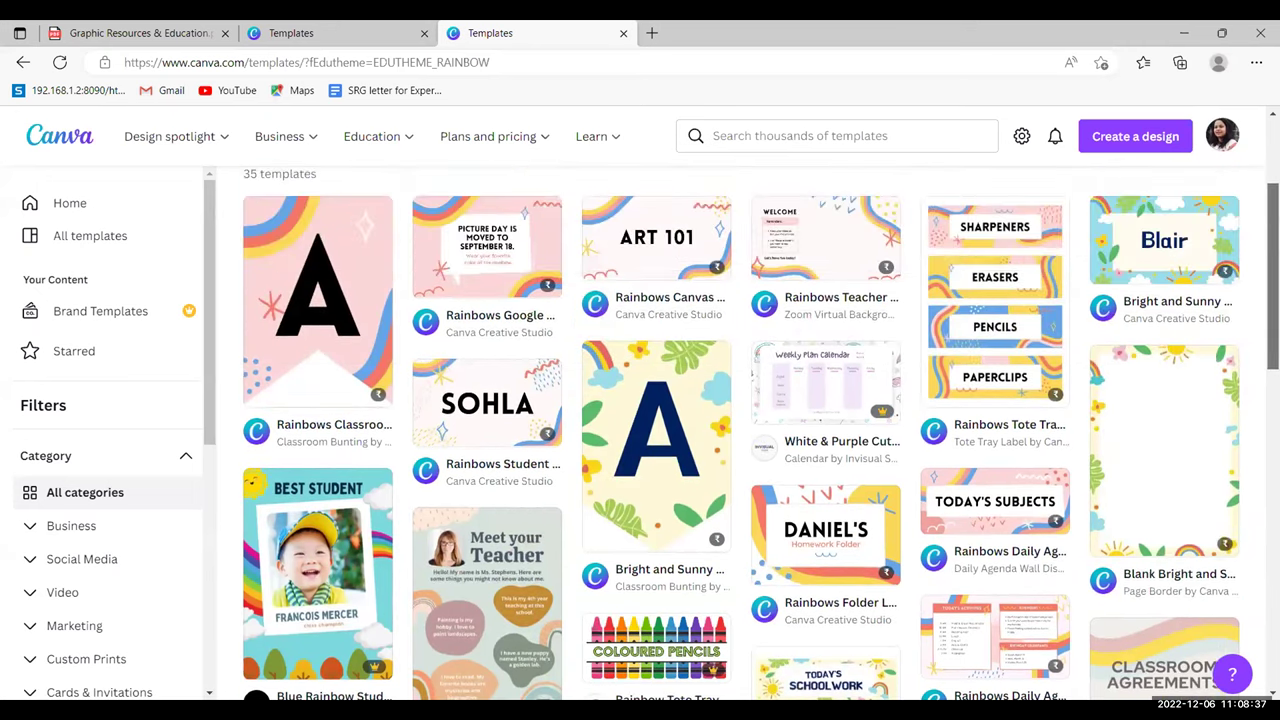
pyautogui.scroll(1, 760, 434)
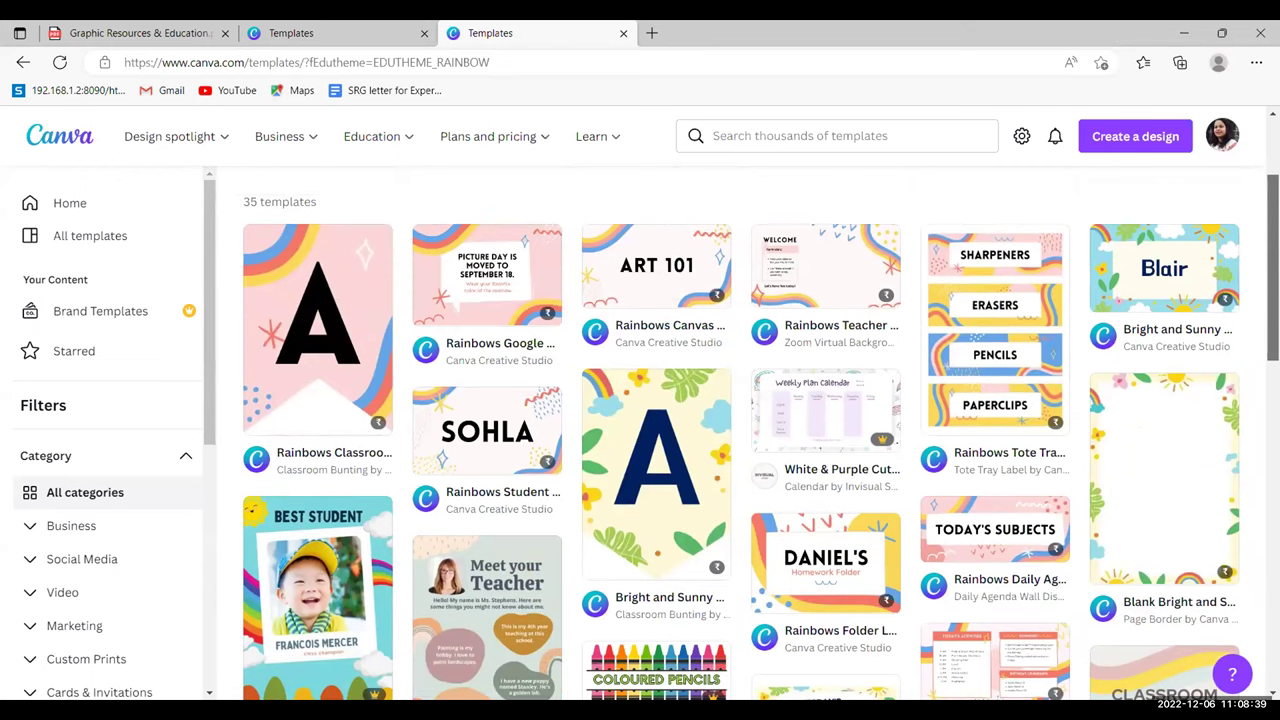
pyautogui.scroll(-1, 761, 436)
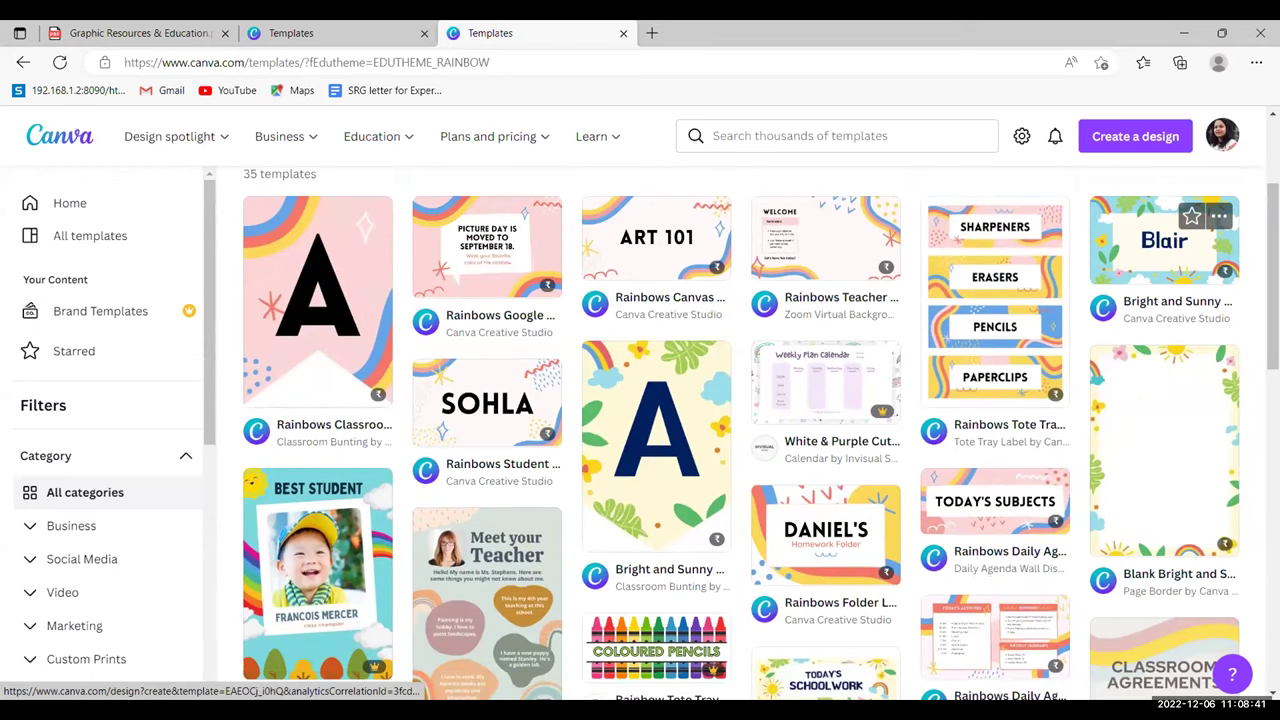
pyautogui.scroll(-2, 760, 433)
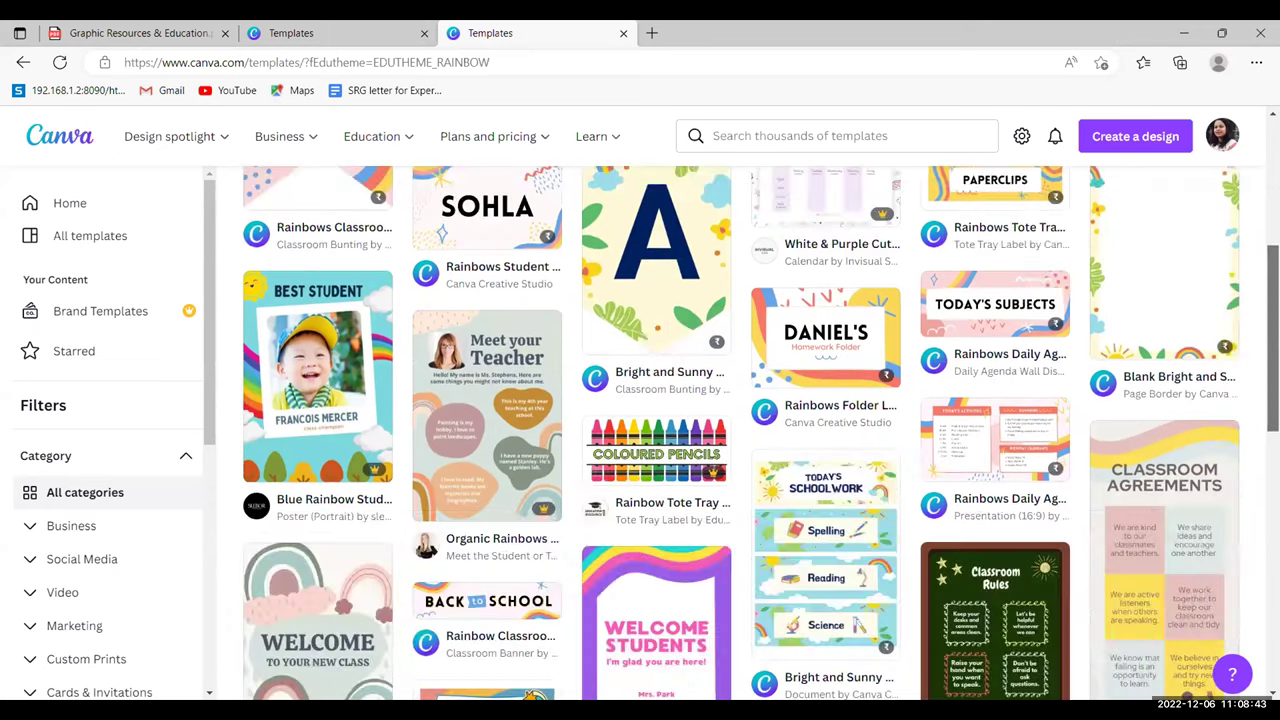
pyautogui.scroll(-3, 760, 433)
pyautogui.scroll(-4, 760, 433)
pyautogui.scroll(-2, 760, 433)
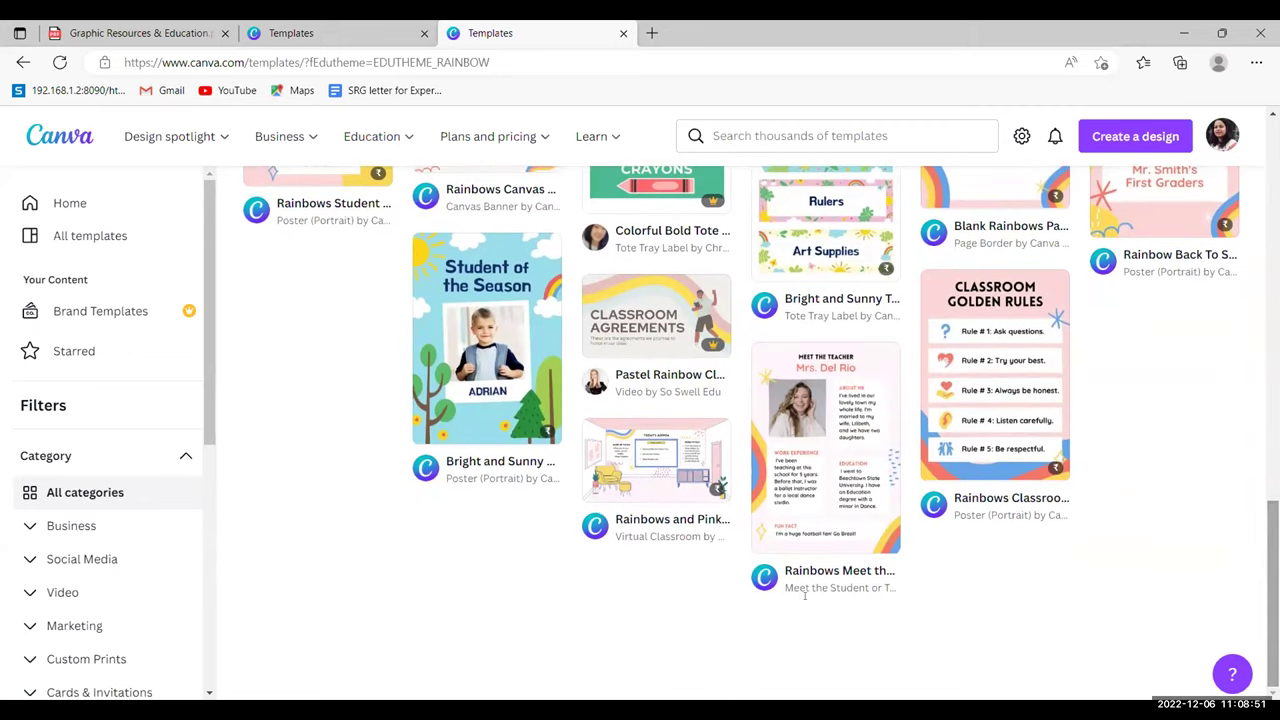
# - Start an editable design from the Rainbows Meet the Teacher Introduction Graphic template
pyautogui.click(856, 485)
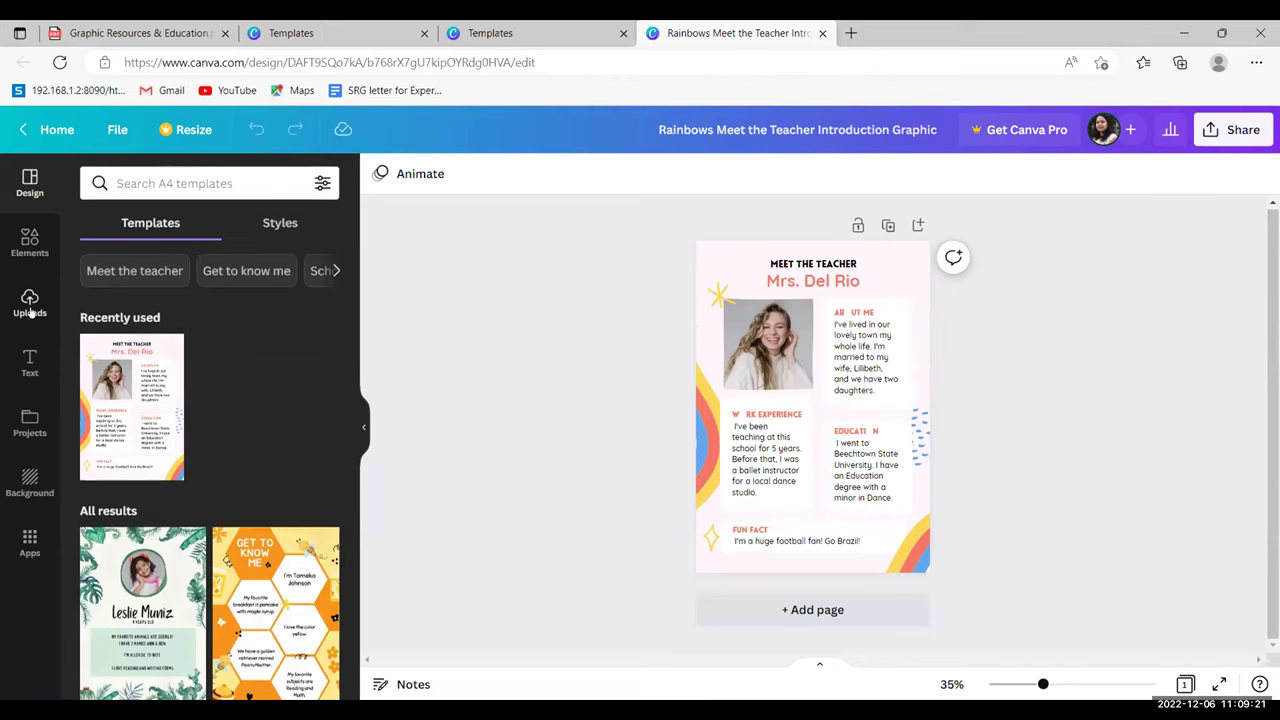
pyautogui.click(30, 305)
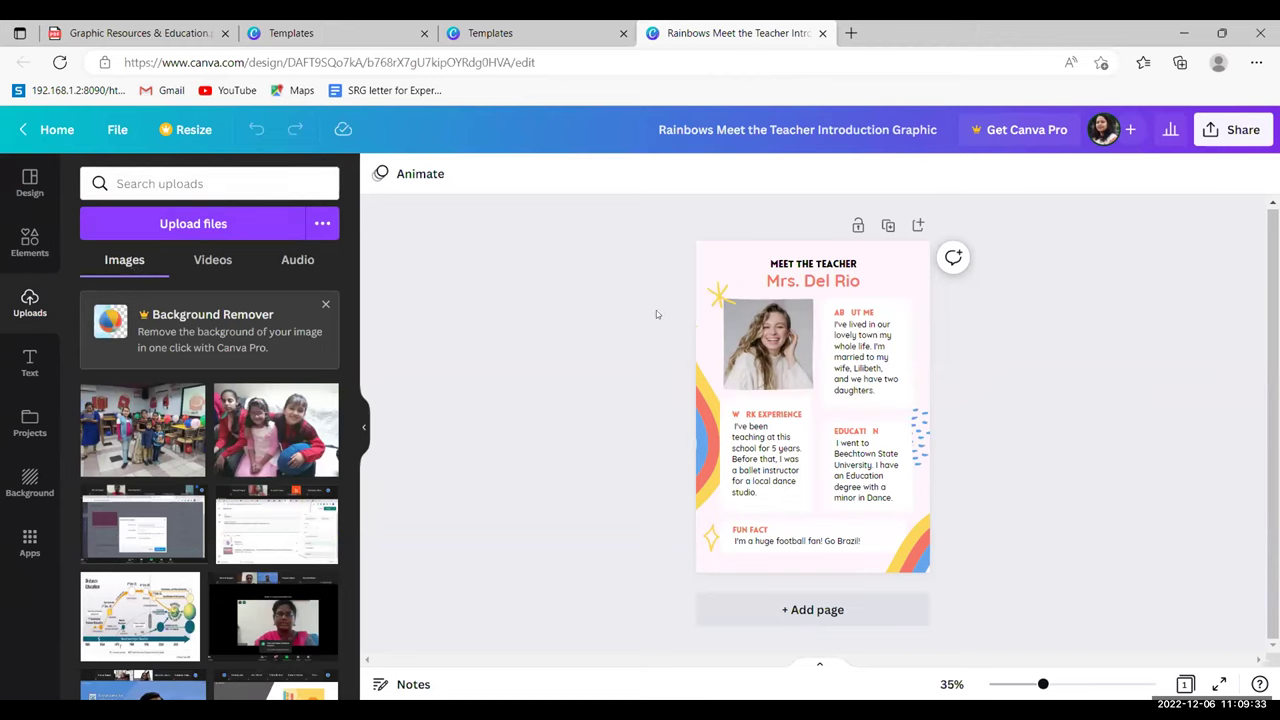
pyautogui.click(325, 304)
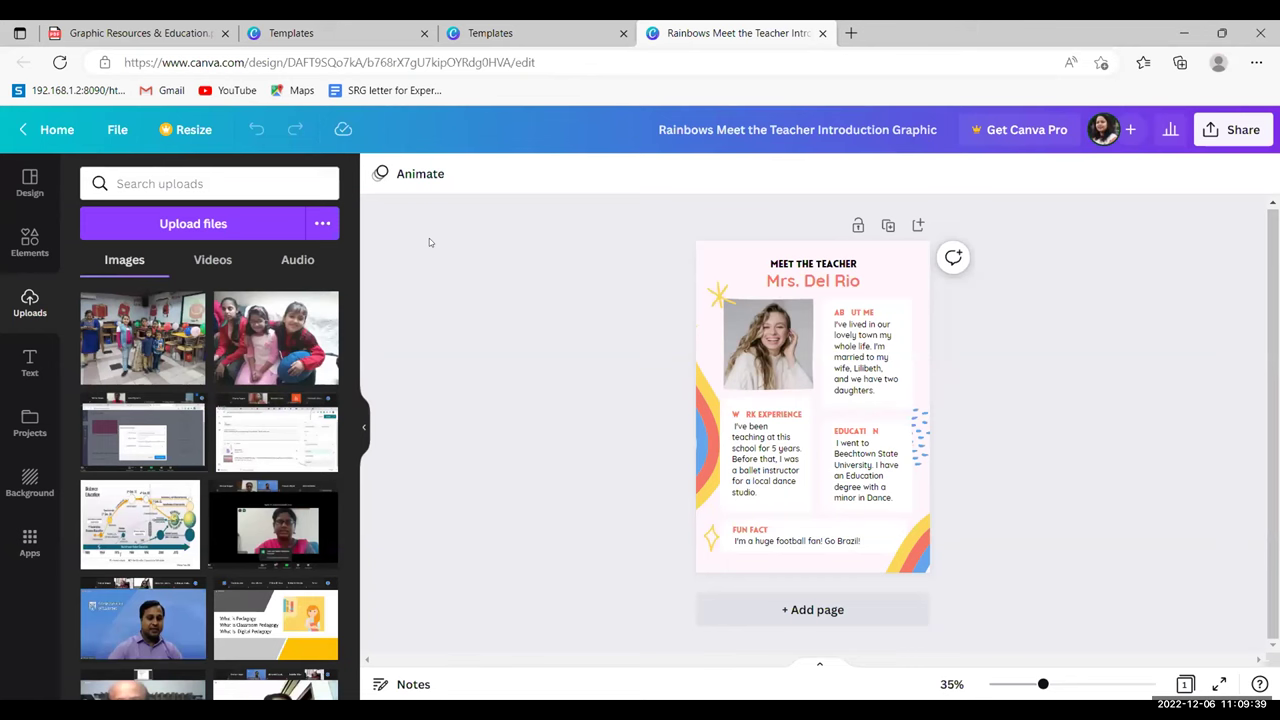
pyautogui.click(20, 180)
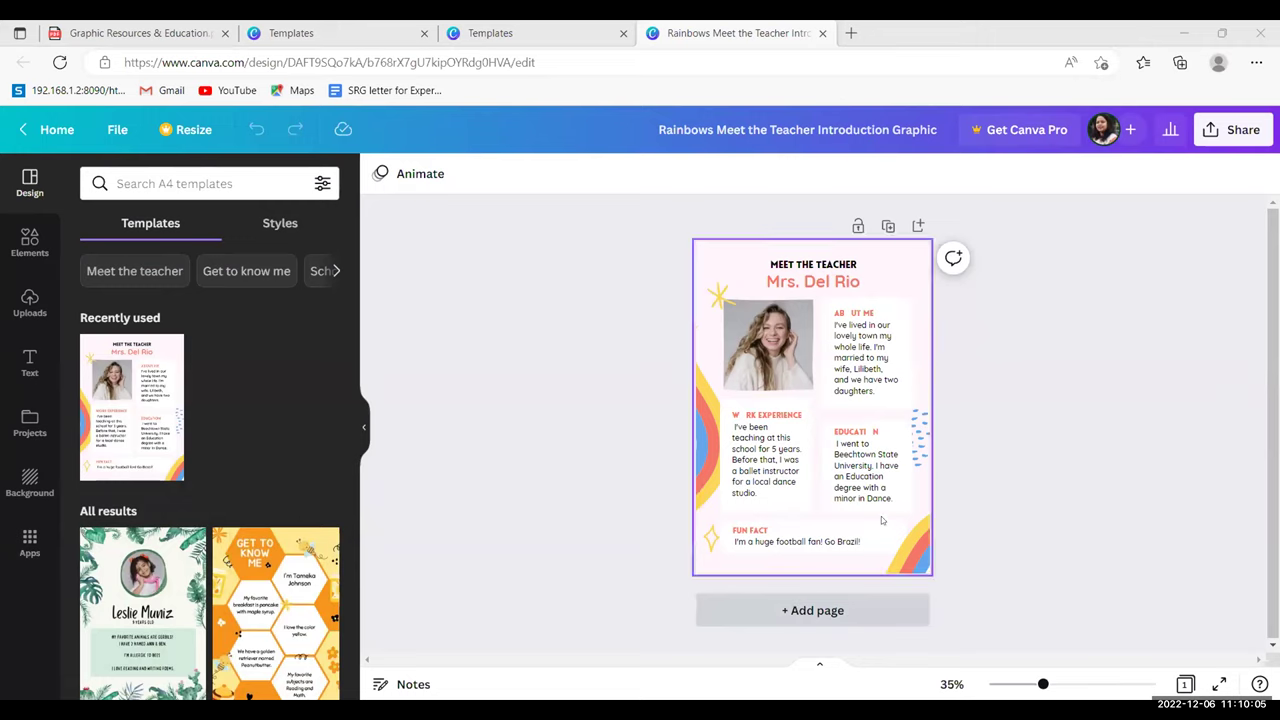
# - Append a blank page after the teacher profile page and scroll up to view both pages
pyautogui.click(828, 612)
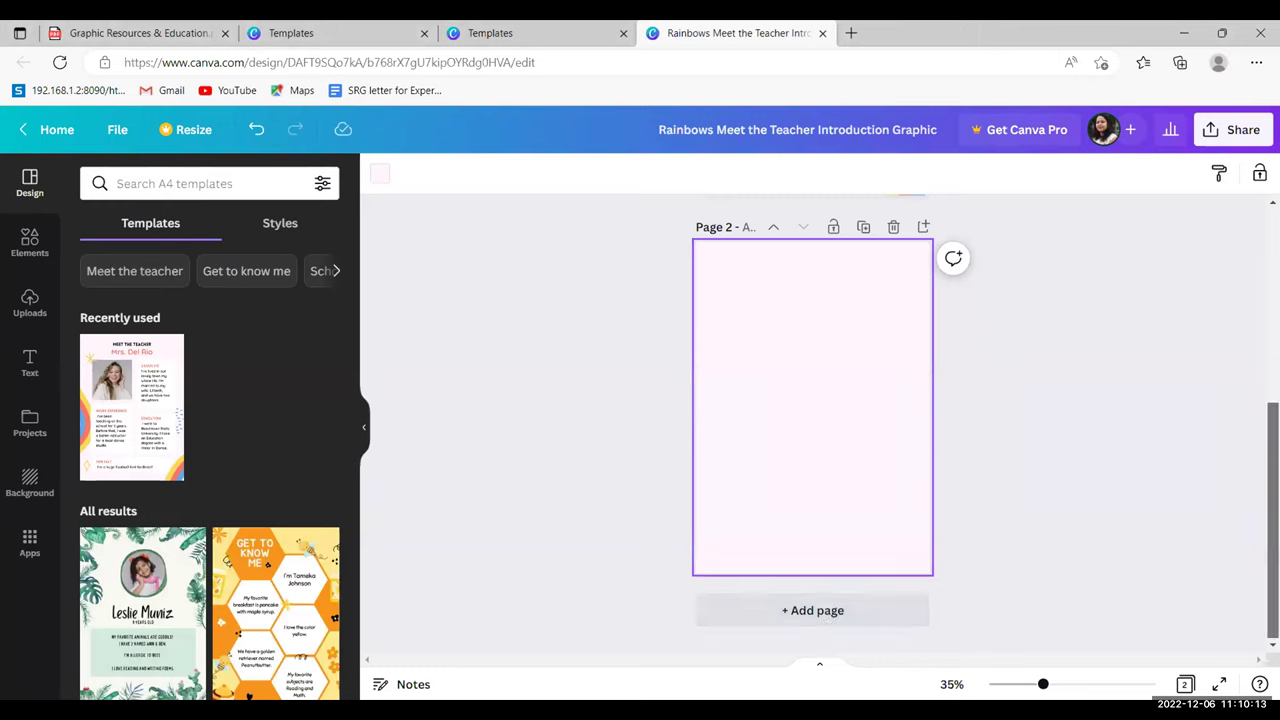
pyautogui.scroll(3, 812, 420)
pyautogui.scroll(1, 793, 385)
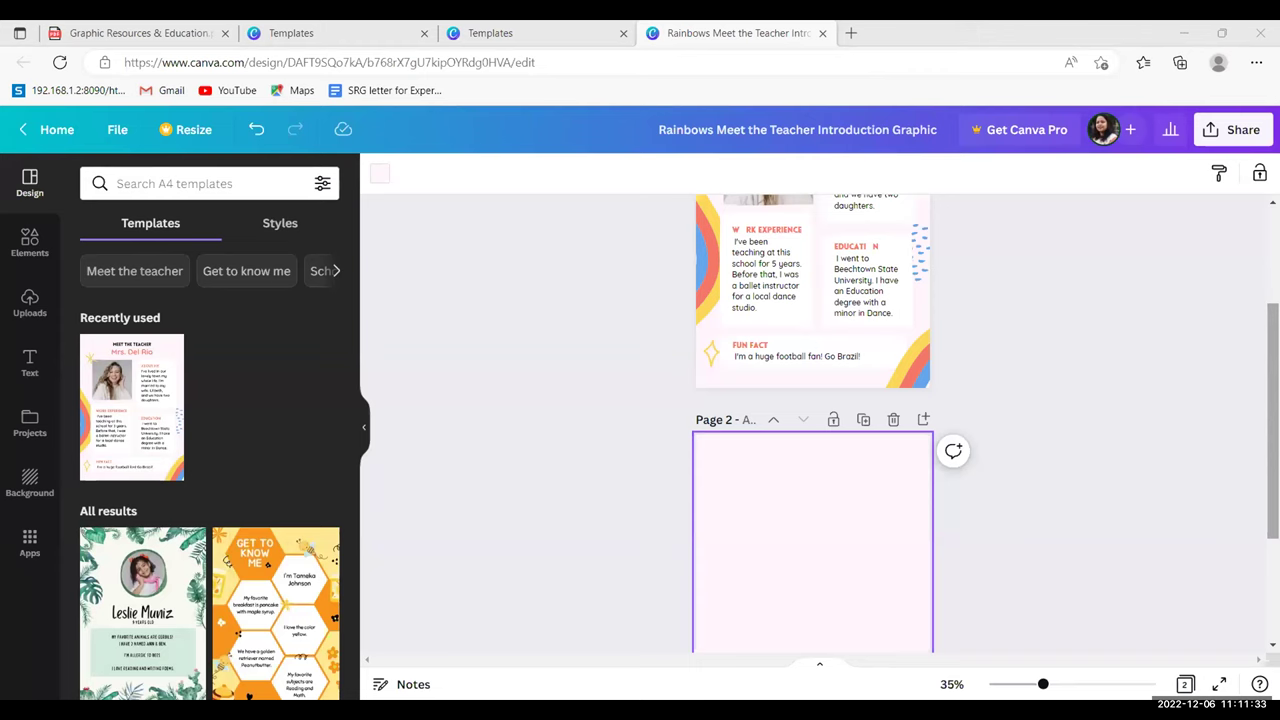
pyautogui.scroll(2, 812, 420)
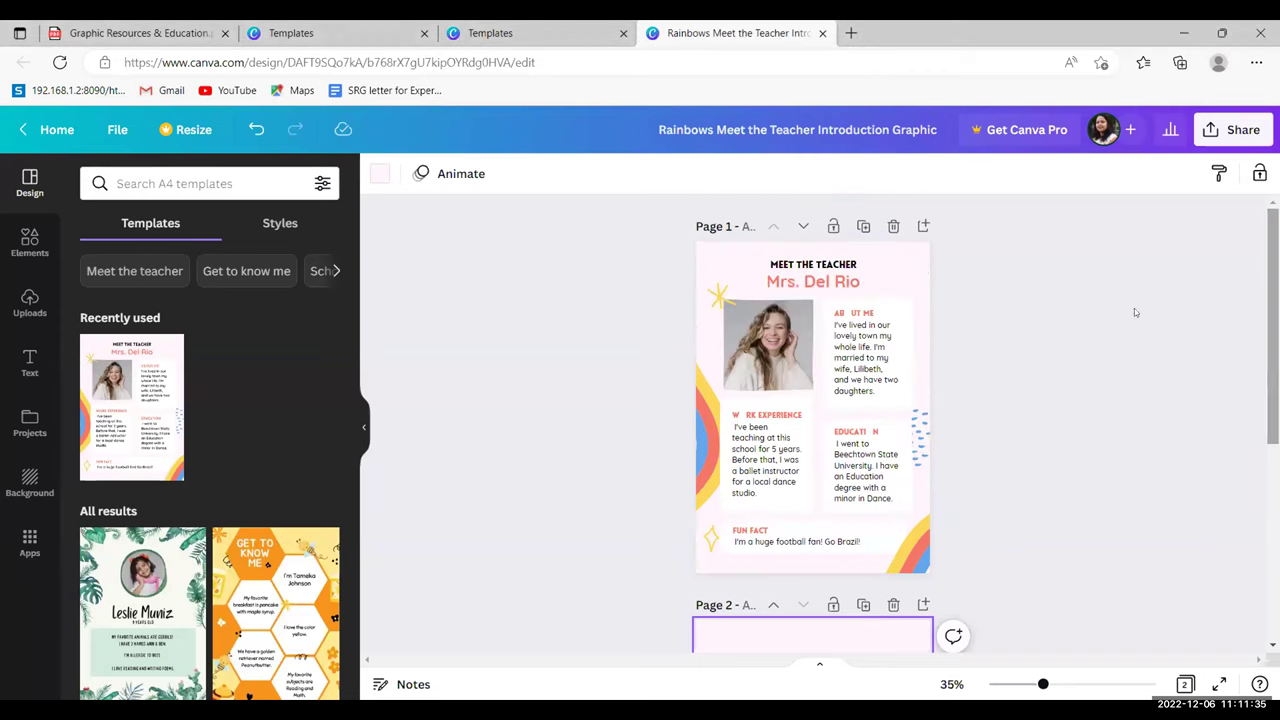